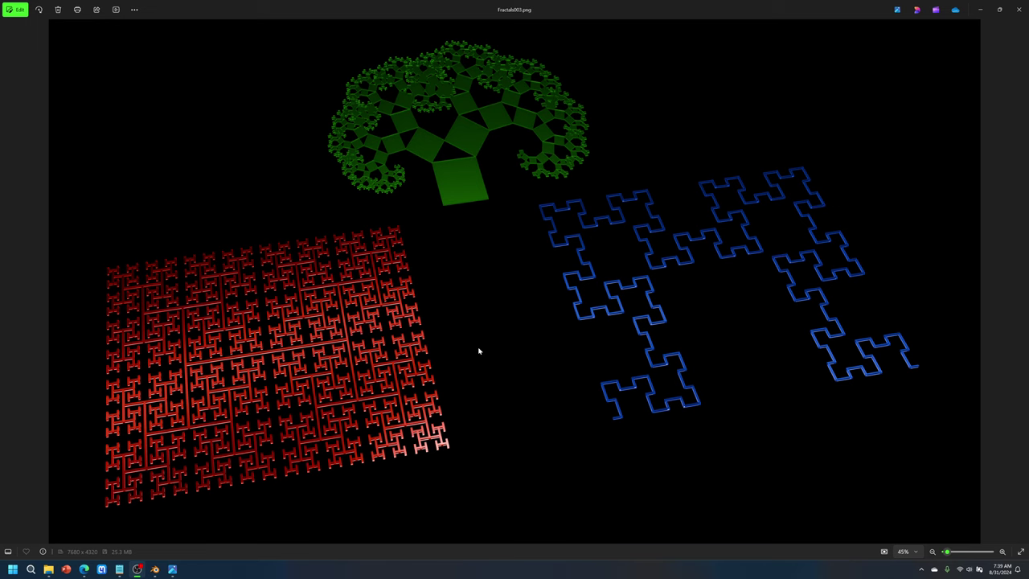
Minimize the Photos window showing Fractals003.png to reveal the notes behind it
click(980, 8)
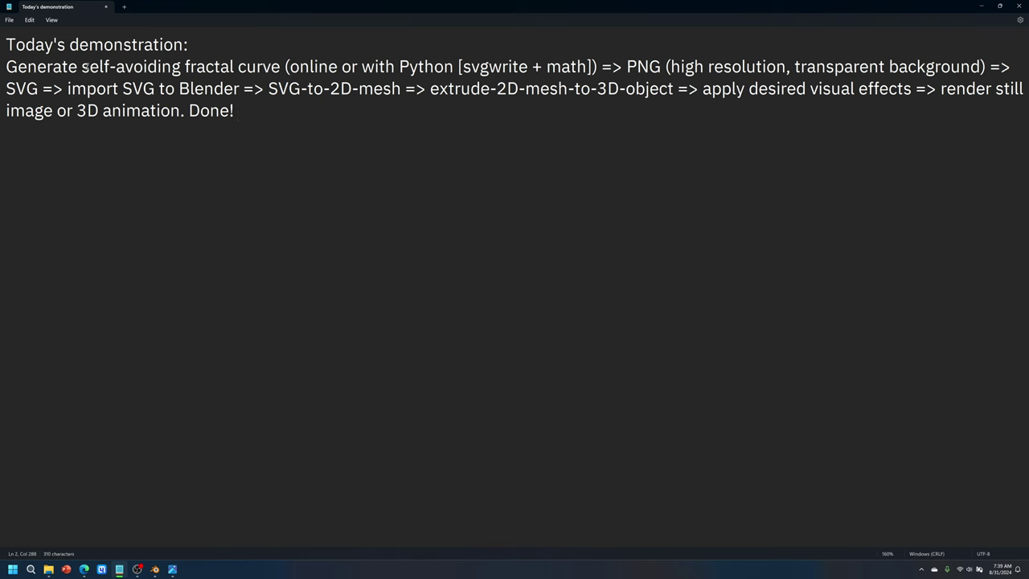
Highlight 'self-avoiding fractal' and 'Python' in the notes
drag(81, 67, 338, 70)
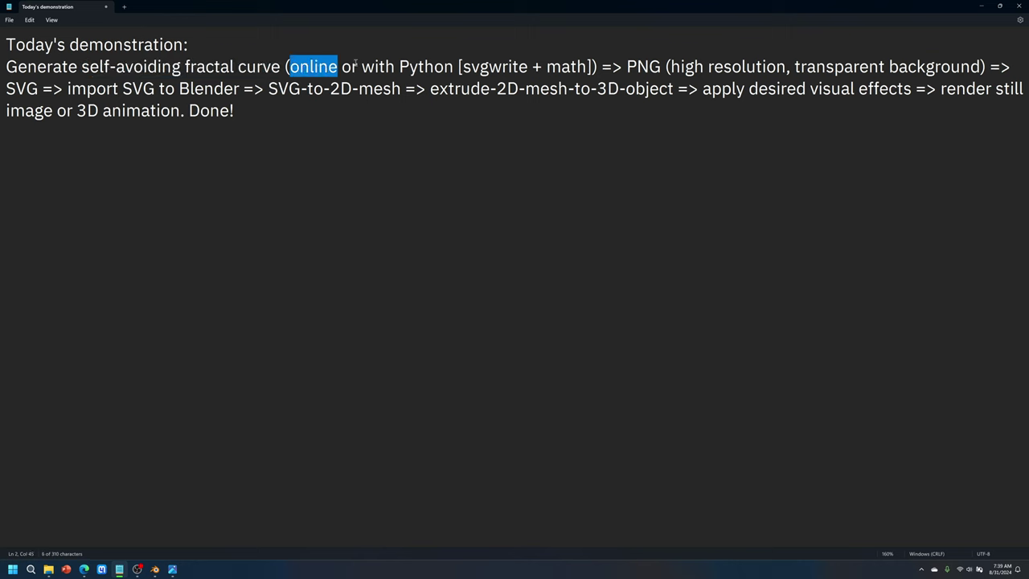
drag(399, 67, 459, 70)
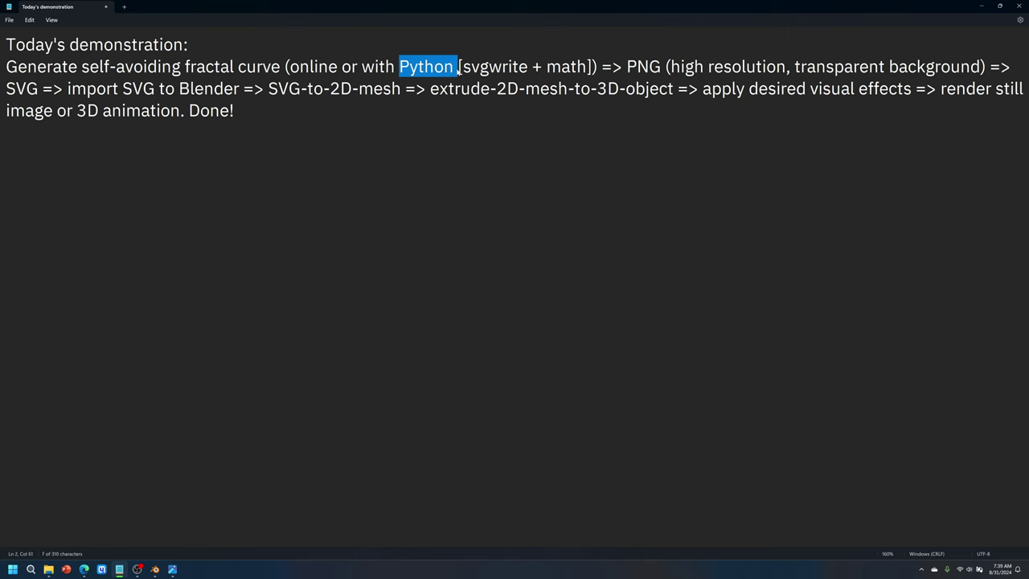
click(459, 71)
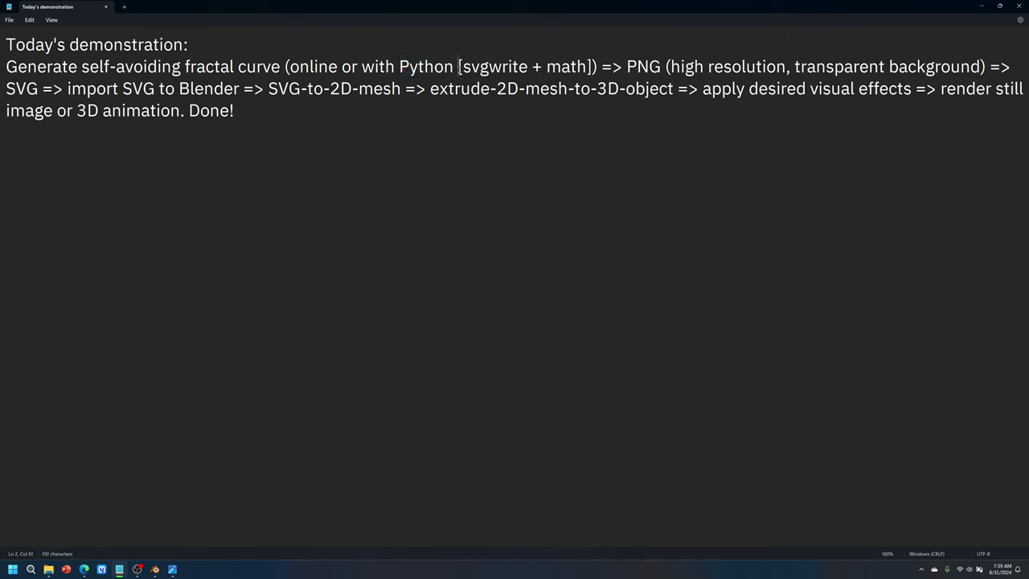
click(568, 115)
Highlight 'PNG', 'transparent background', 'high resolution' and 'SVG' in the notes
drag(626, 67, 663, 67)
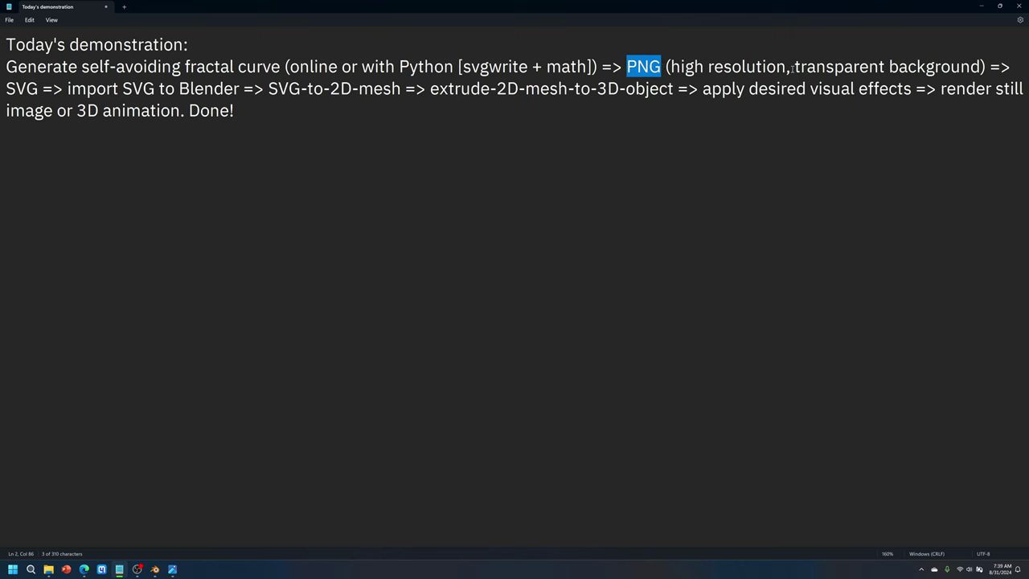
drag(794, 68, 981, 69)
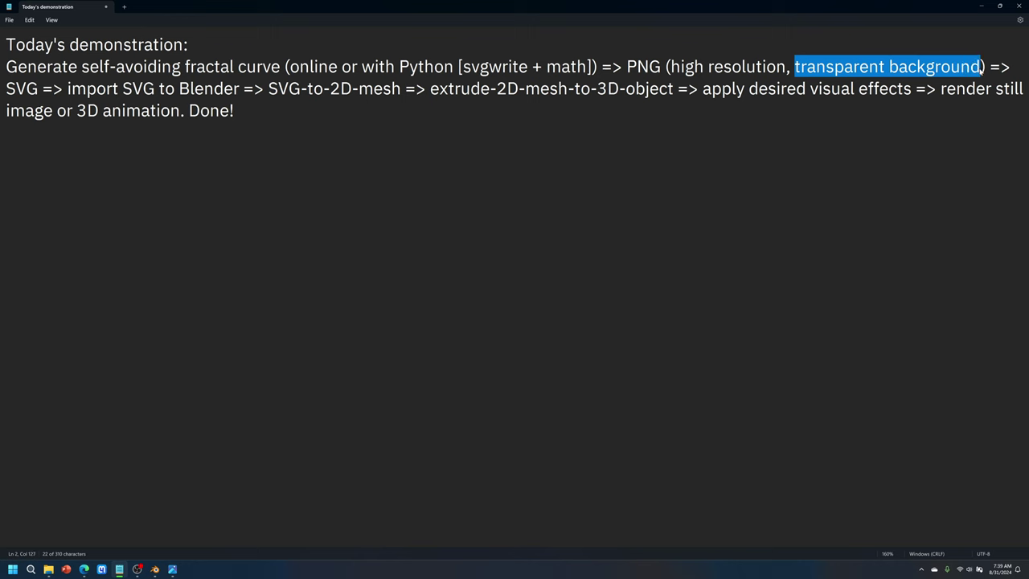
drag(785, 68, 670, 67)
drag(38, 88, 6, 88)
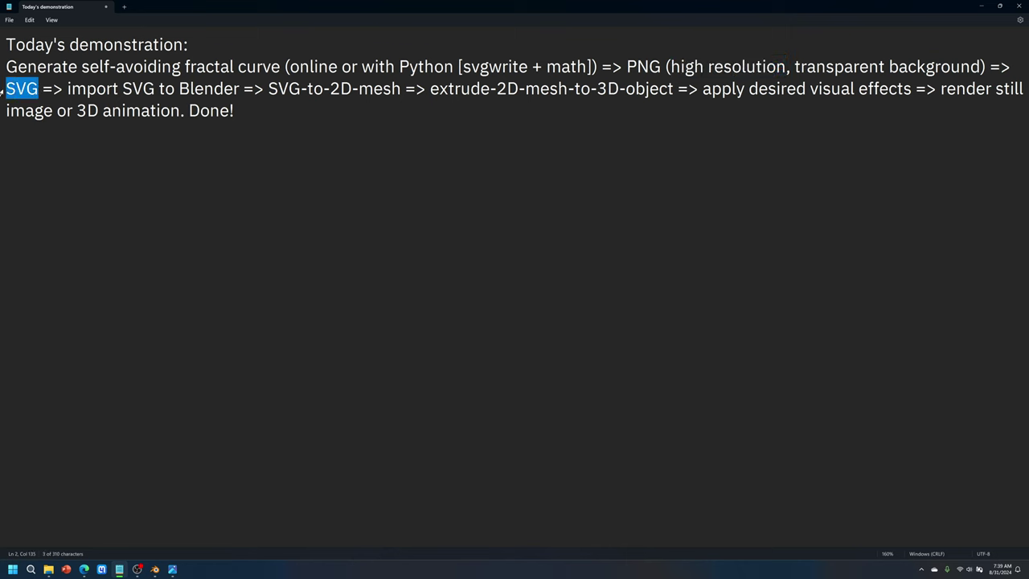
click(295, 110)
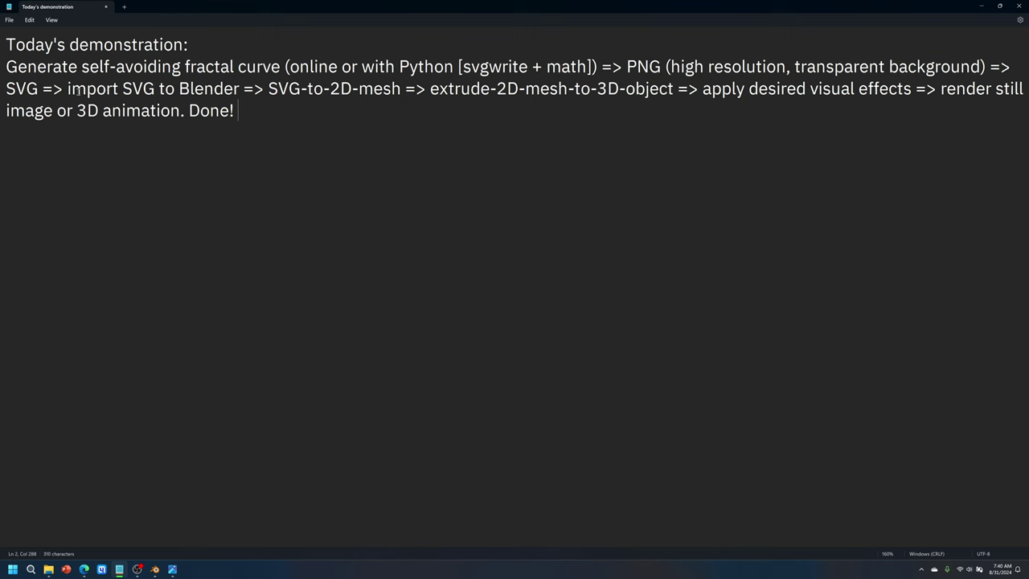
Highlight the 'import SVG to Blender' and 'apply desired visual effects' steps, then minimize Notepad
drag(67, 88, 918, 92)
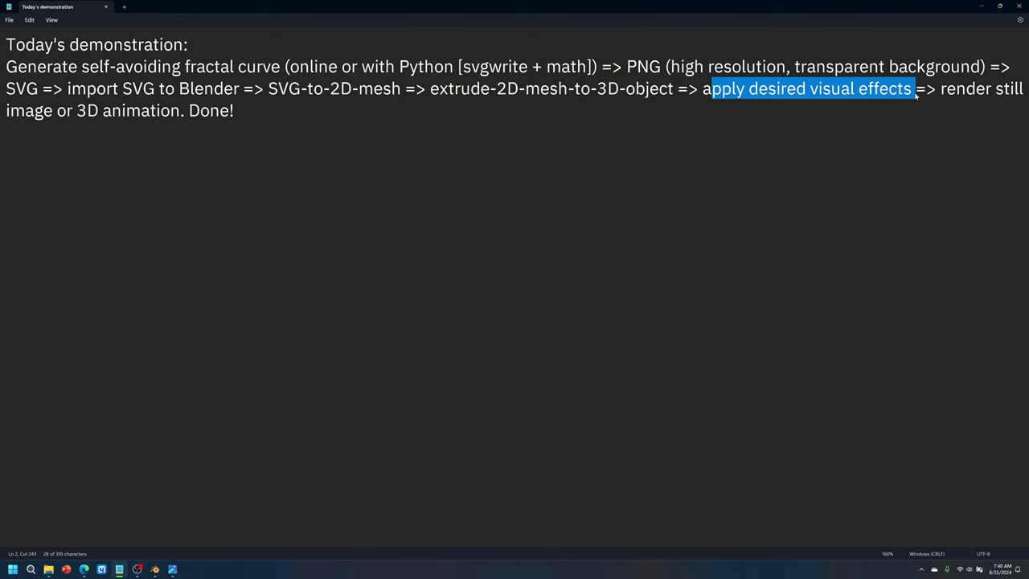
drag(700, 89, 912, 90)
click(272, 120)
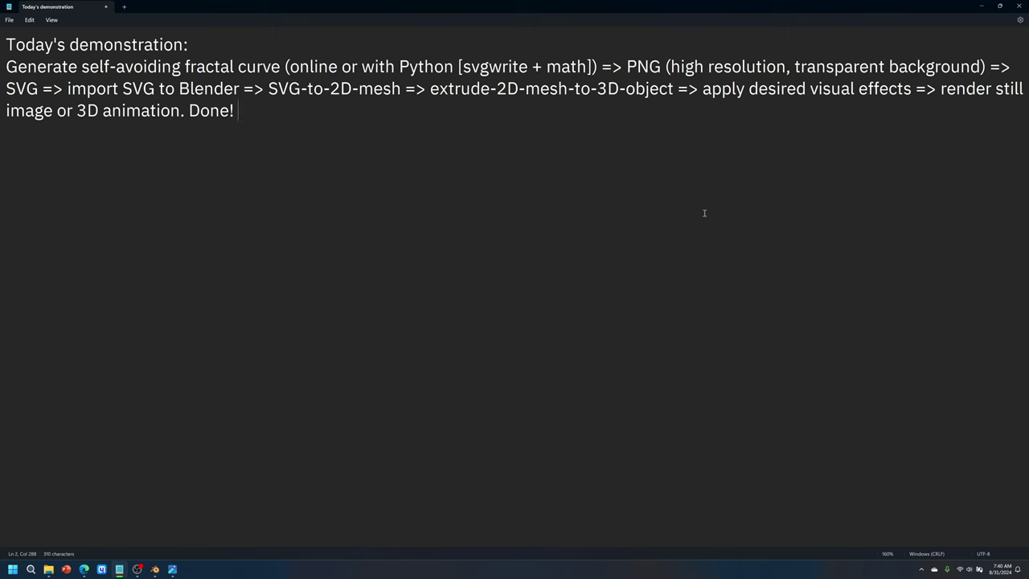
click(981, 6)
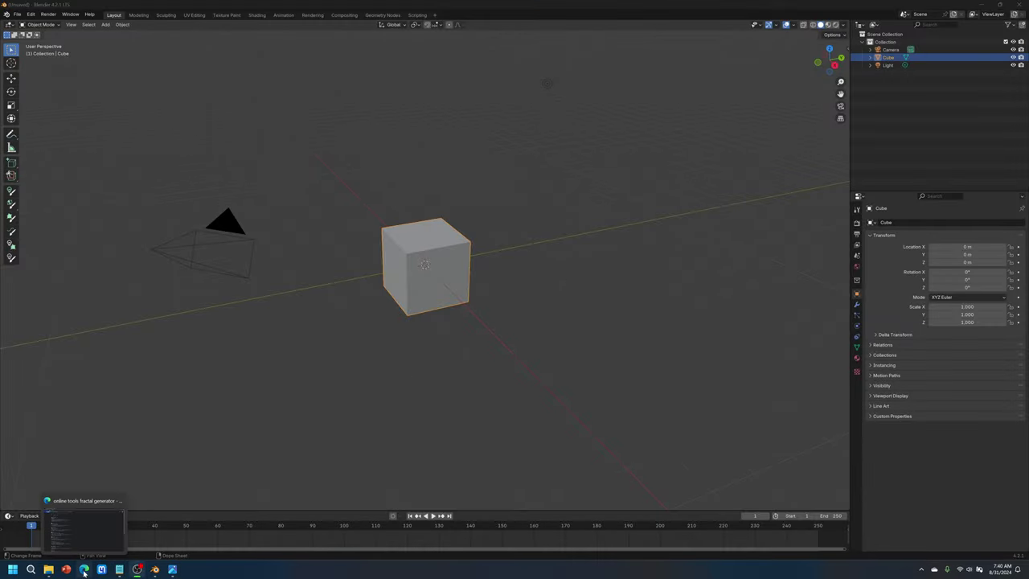
Bring up Edge's 'online tools fractal generator' results, zoomed to 125%
click(83, 571)
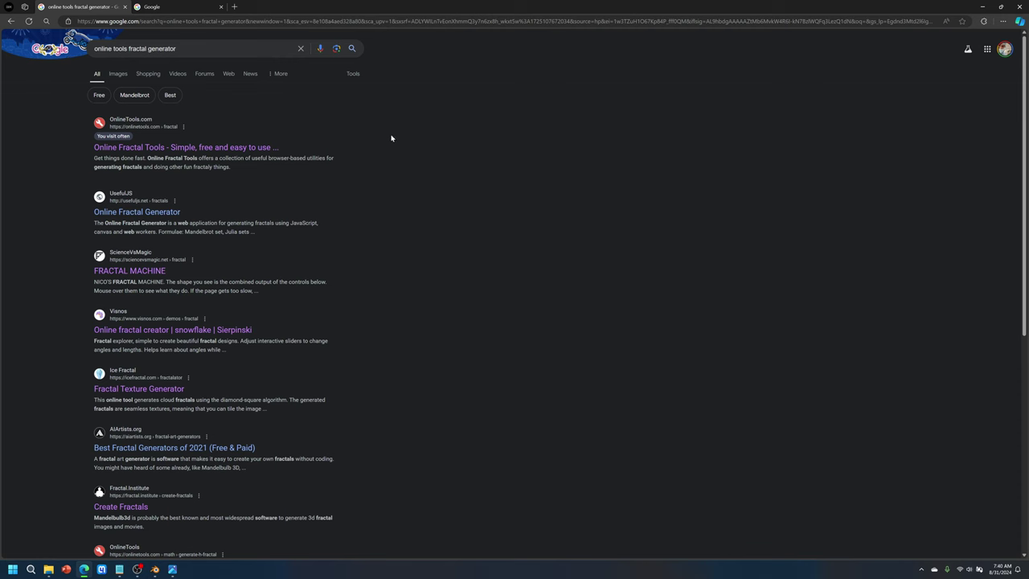
ctrl+scroll(448, 251, up, 2)
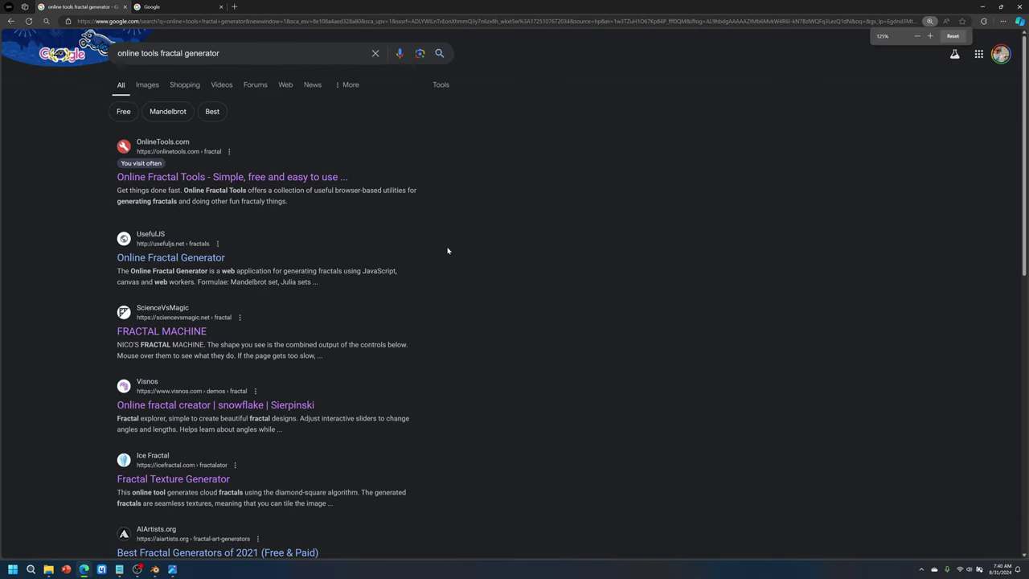
ctrl+scroll(448, 249, down, 2)
ctrl+scroll(443, 245, up, 2)
drag(278, 46, 114, 52)
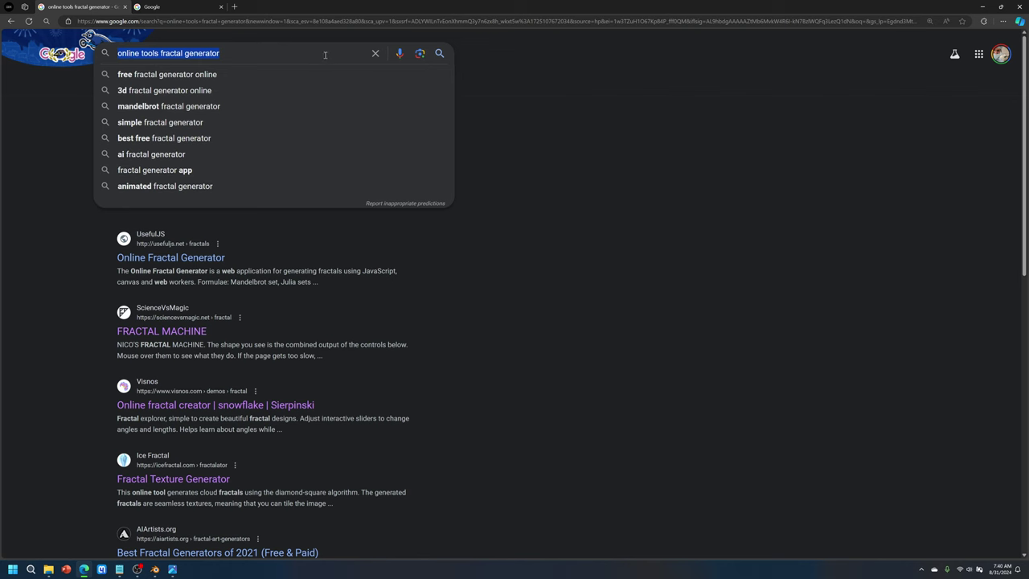
click(532, 76)
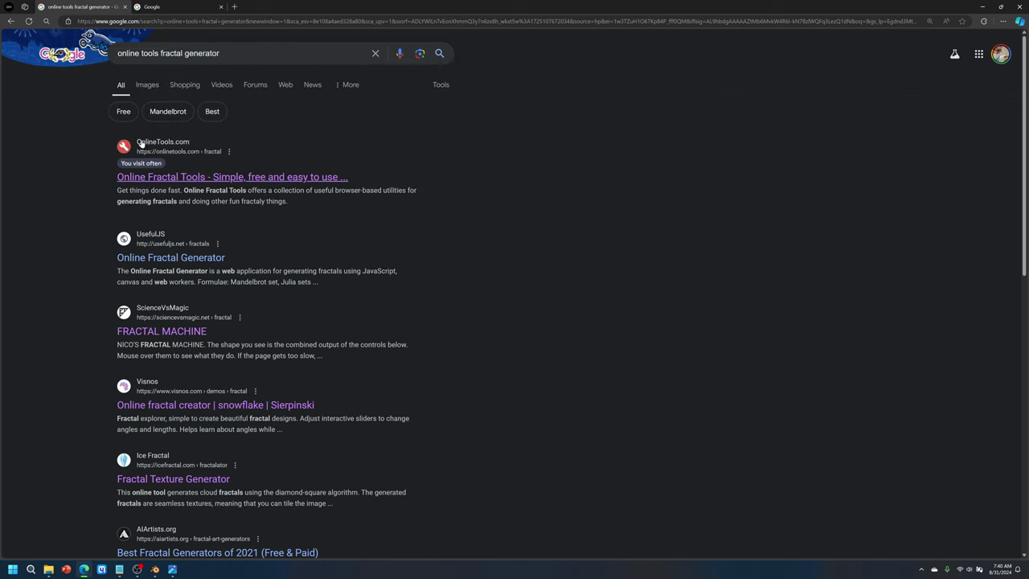
Open the OnlineTools fractal result and scroll down to All Fractal Tools
click(203, 181)
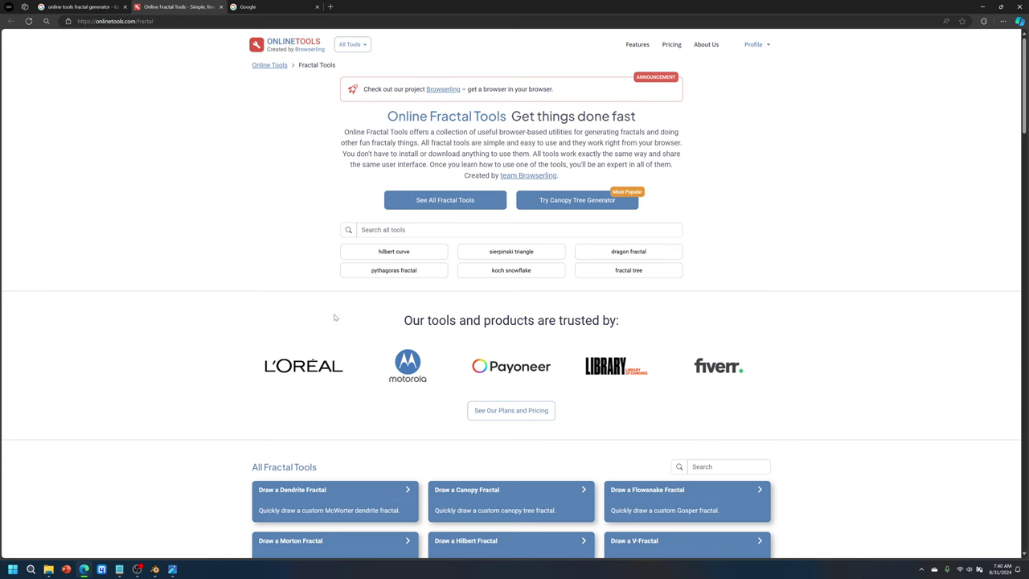
scroll(817, 359, down, 1)
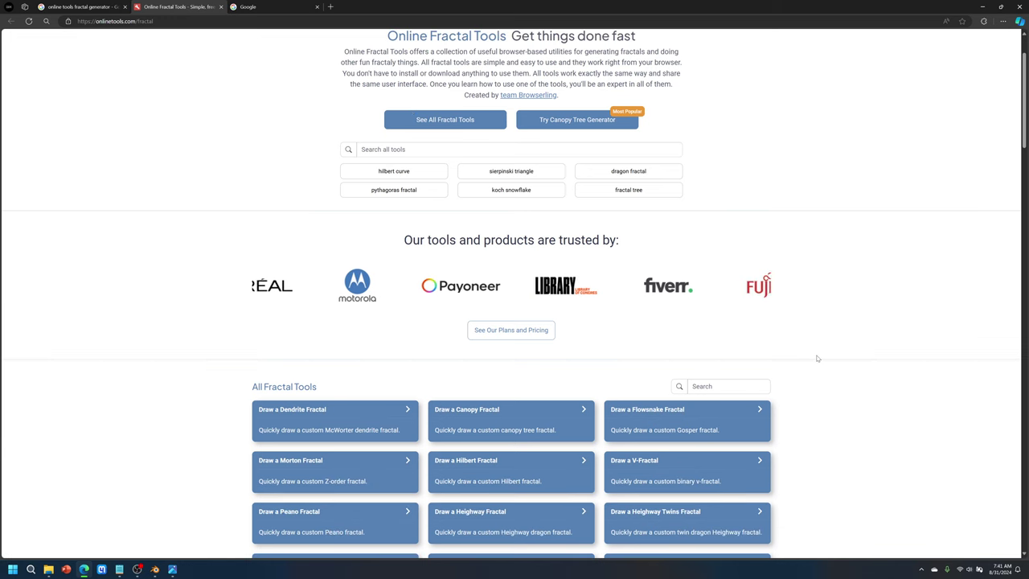
scroll(815, 356, up, 2)
scroll(624, 368, down, 2)
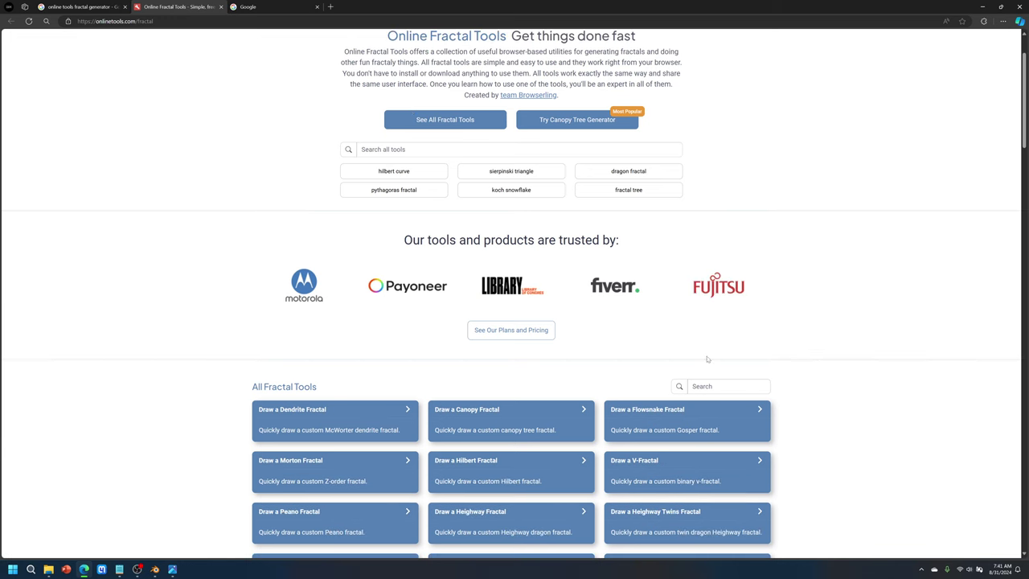
scroll(854, 361, down, 1)
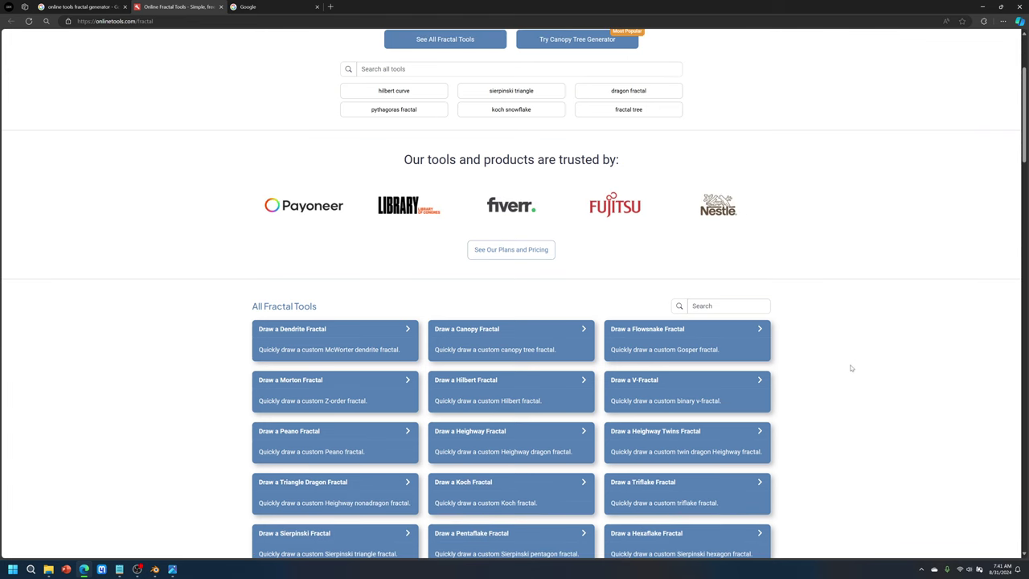
scroll(852, 368, down, 3)
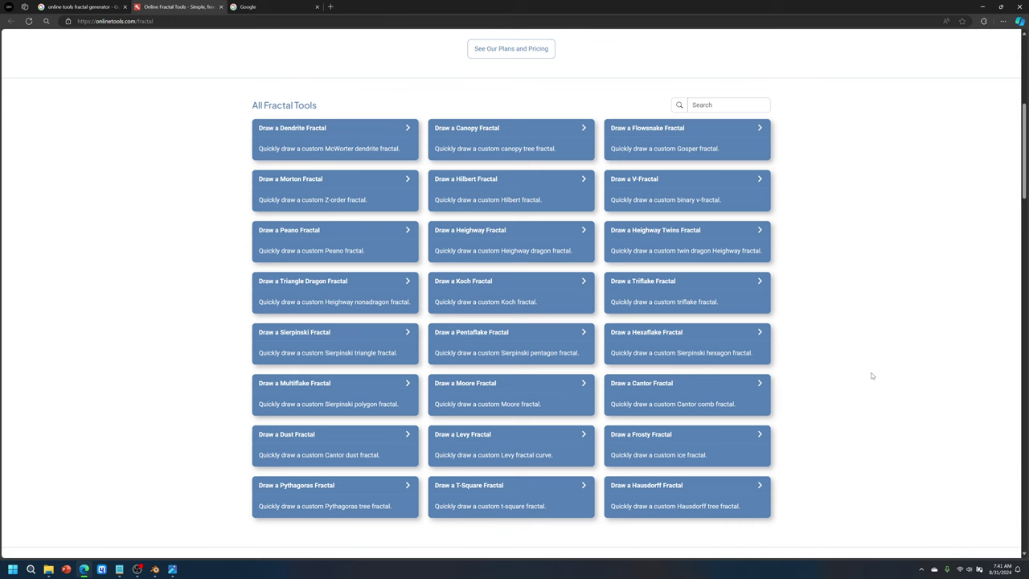
scroll(854, 395, down, 1)
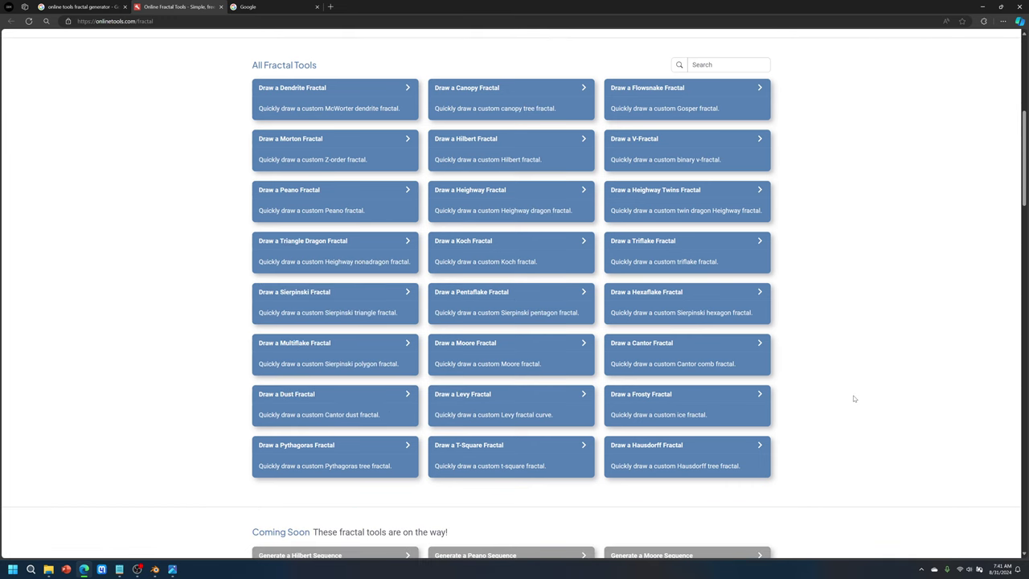
Open the Pythagoras and Dendrite fractal tools in new tabs
right_click(320, 448)
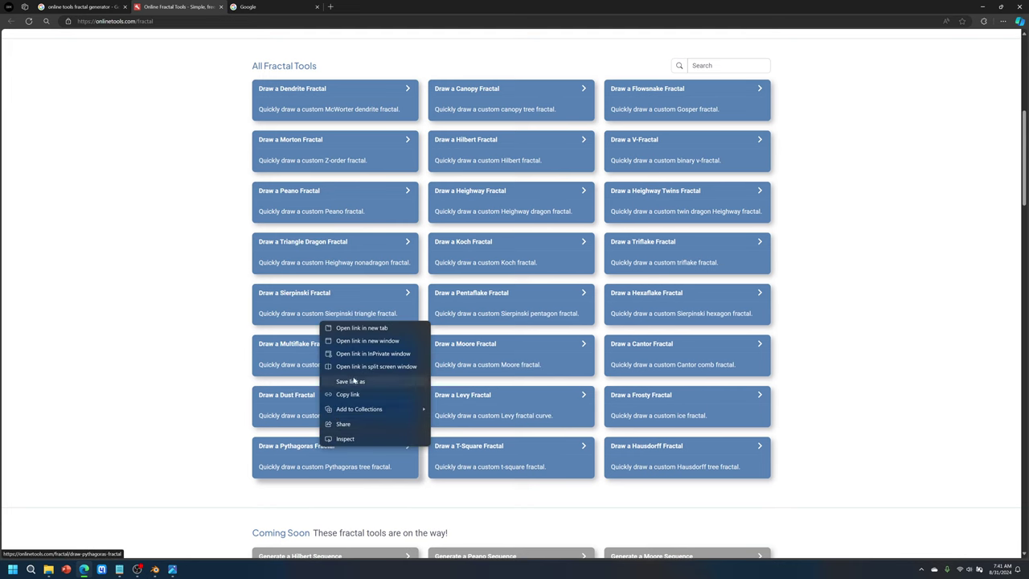
click(361, 328)
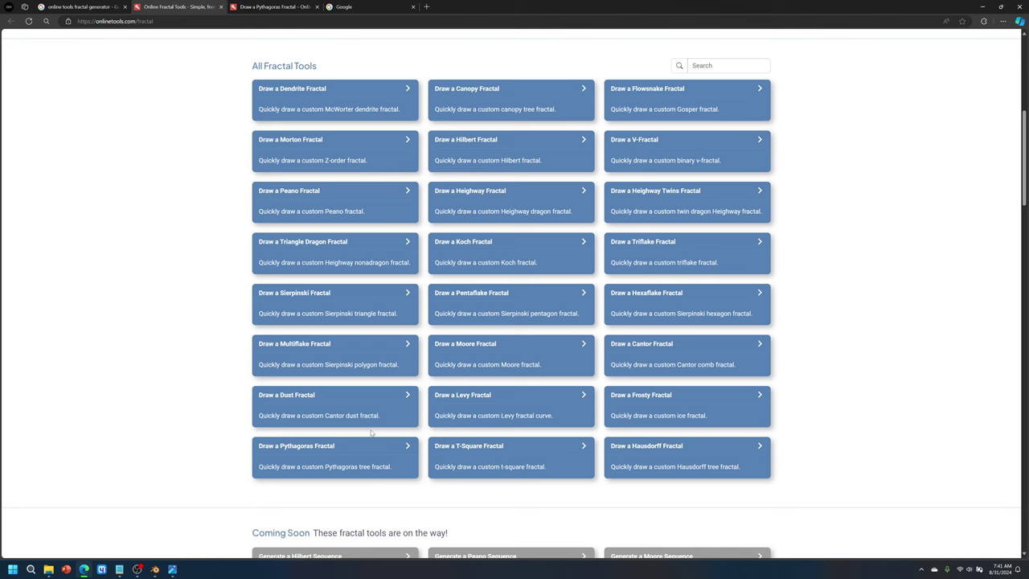
right_click(640, 301)
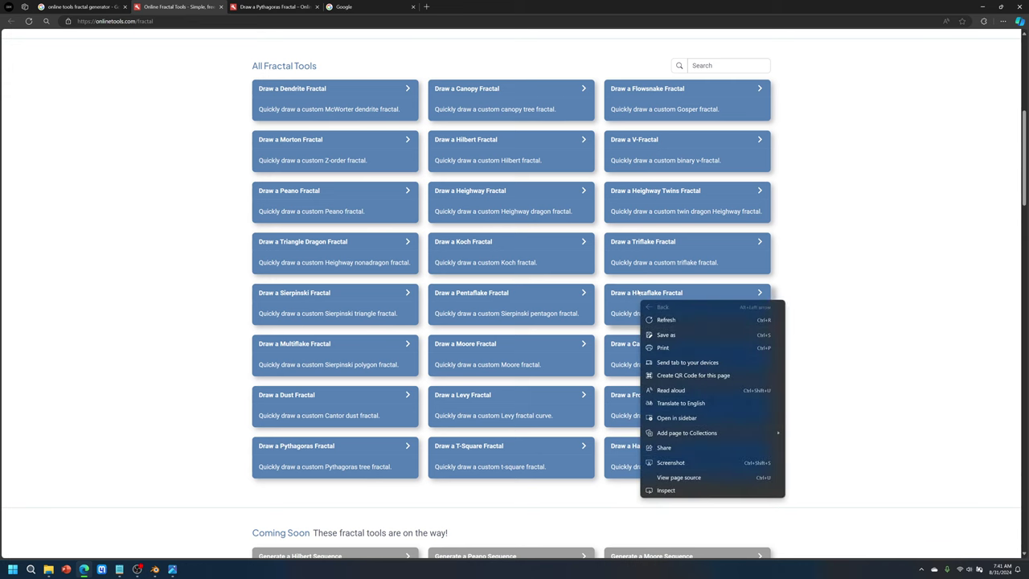
right_click(326, 94)
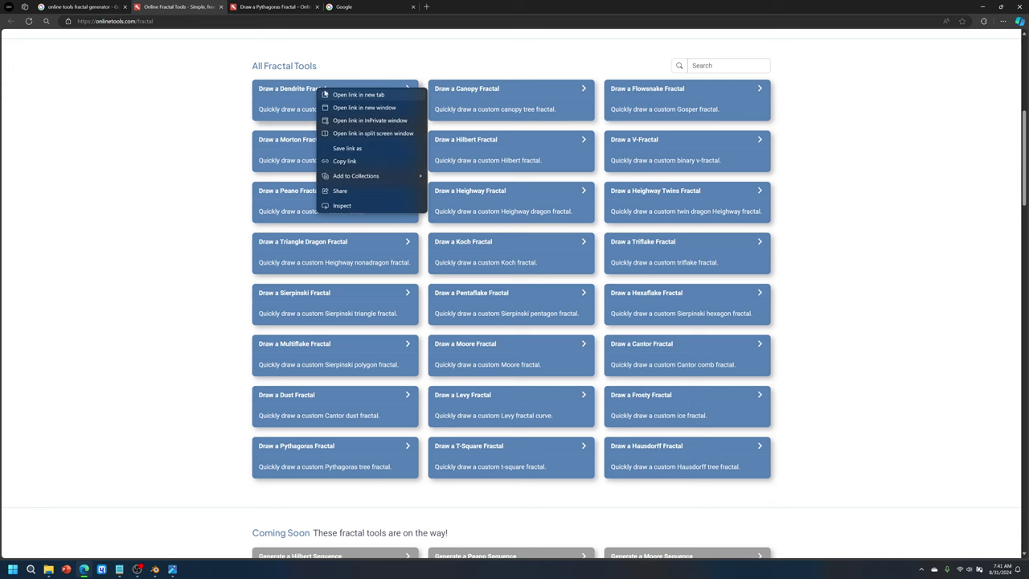
click(333, 95)
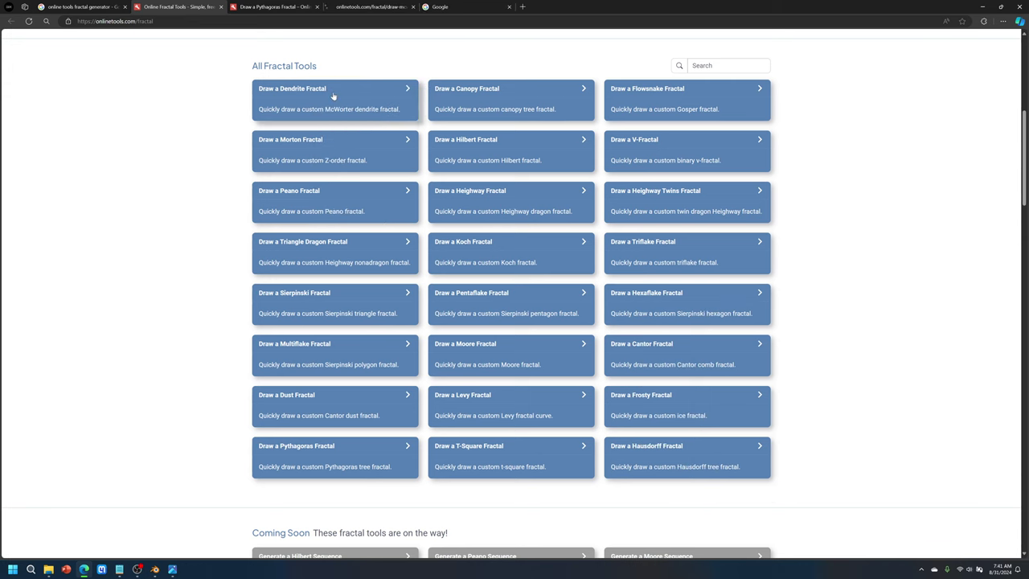
Open the Fibonacci Word Fractal generator via the tools search and close the Google results tab
click(726, 64)
text(fib)
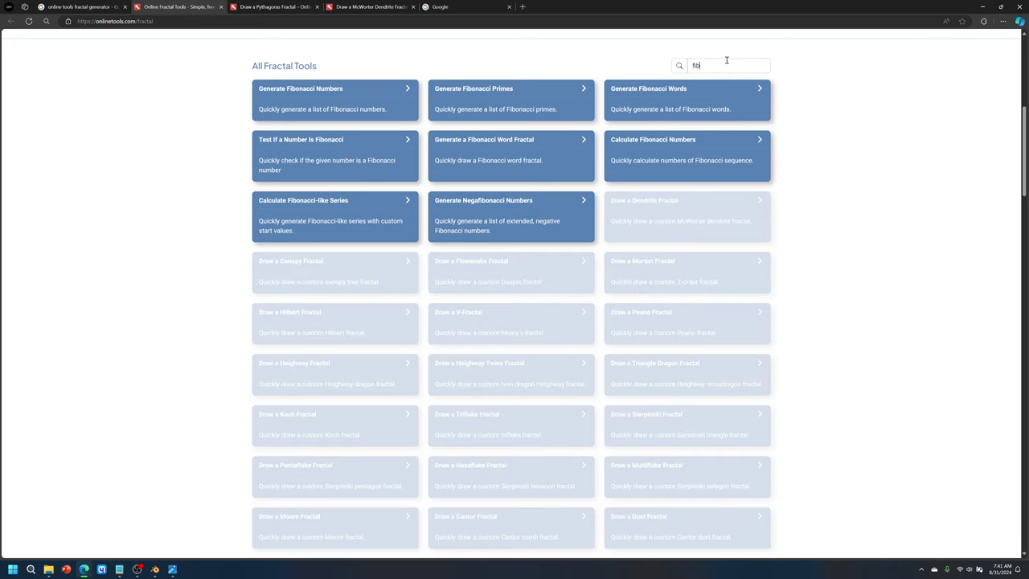
click(537, 141)
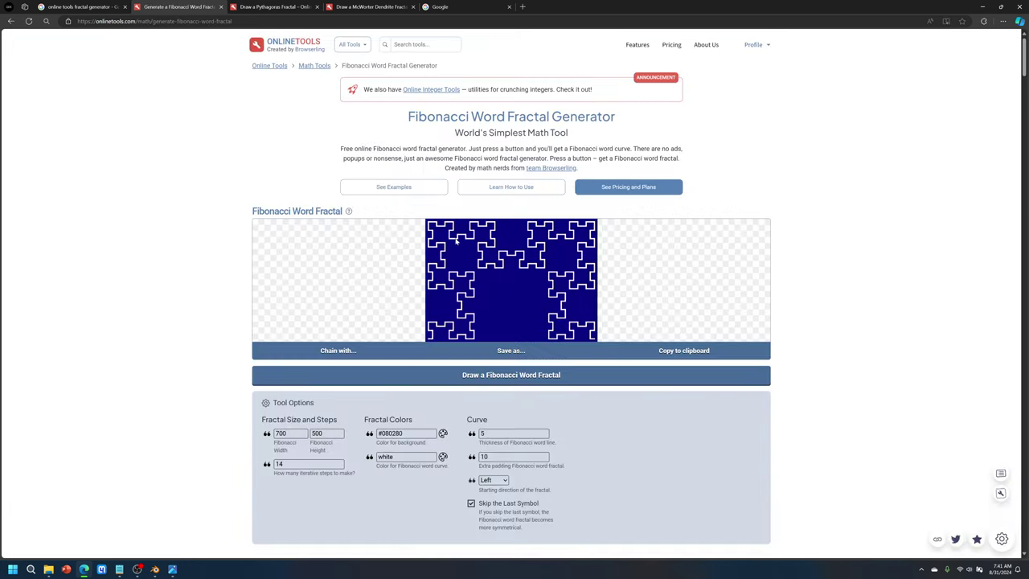
scroll(311, 365, down, 1)
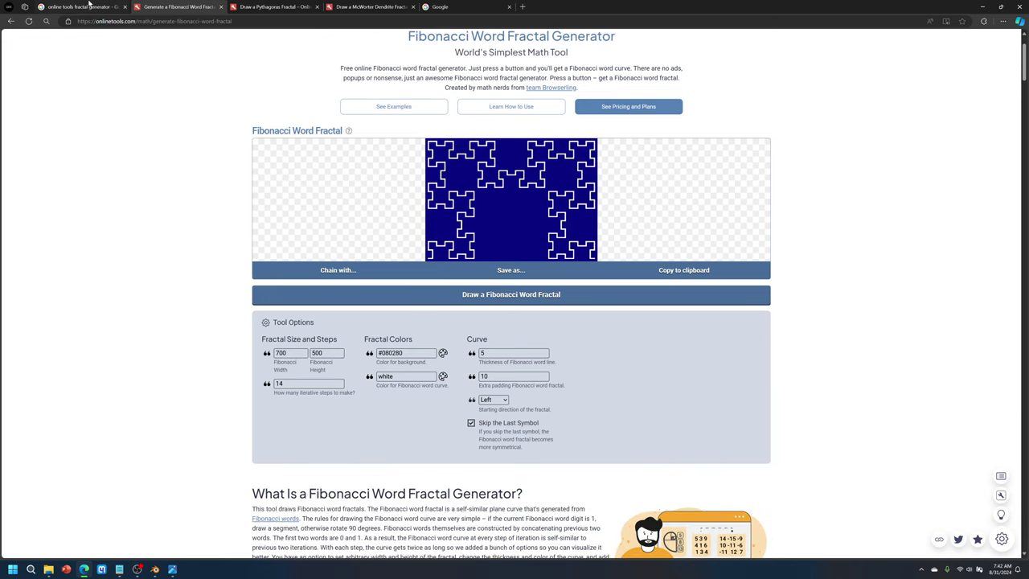
click(123, 8)
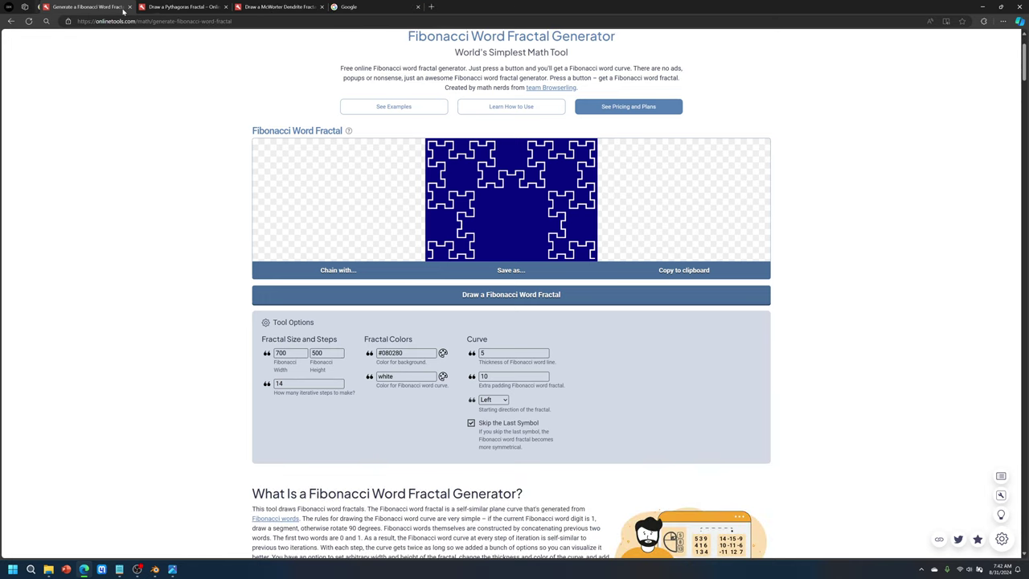
Set the fractal to 7000×7000 with a fully transparent background
click(305, 353)
text(0)
drag(327, 352, 313, 353)
text(700)
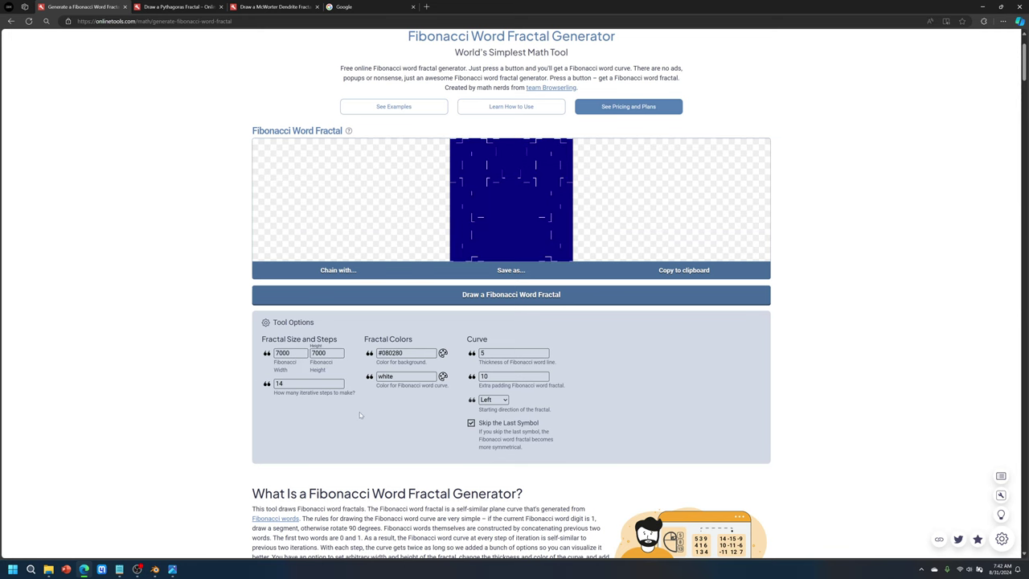
click(443, 353)
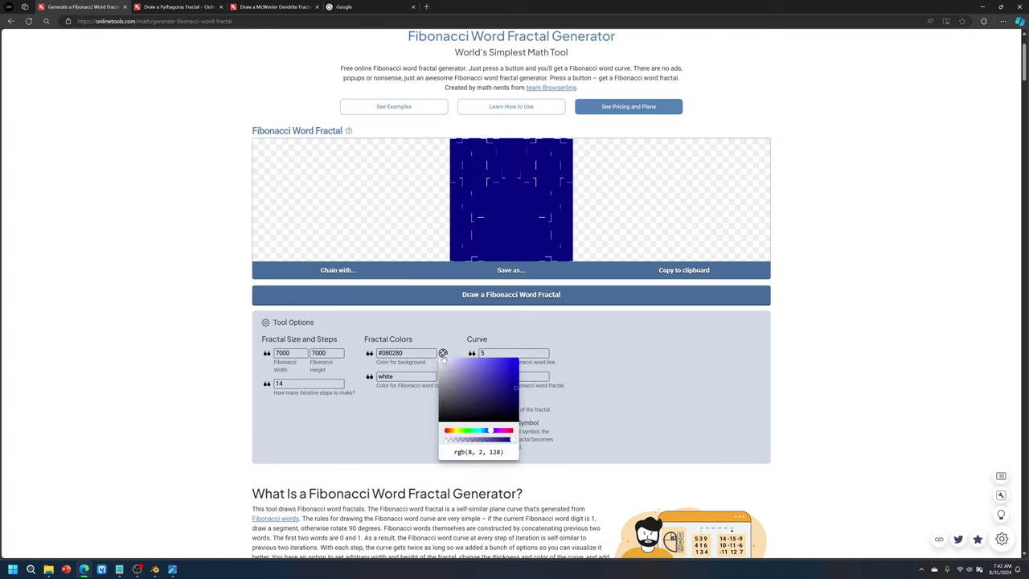
drag(512, 440, 430, 445)
click(420, 404)
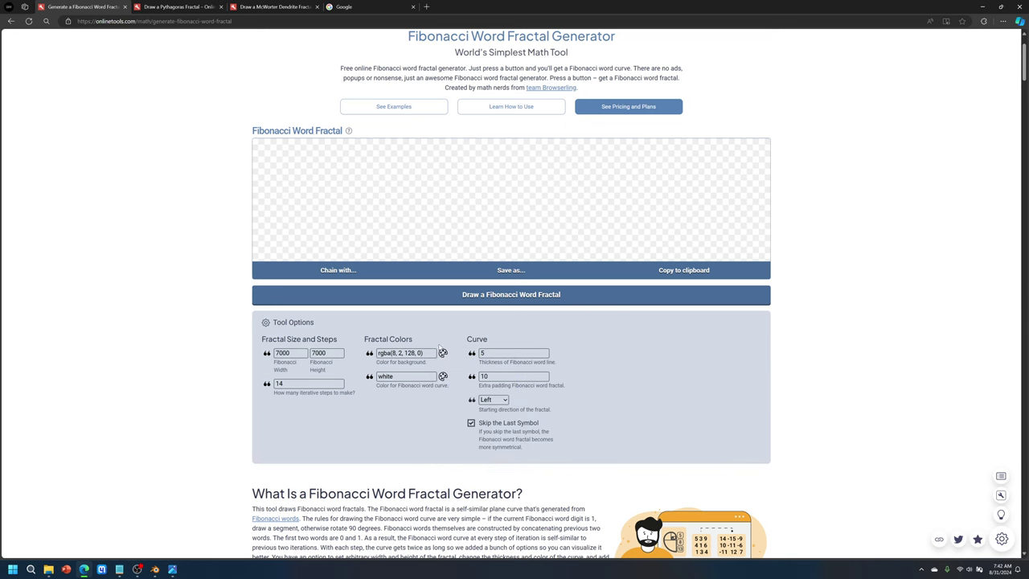
Make the curve colour black and the line thickness 100
click(409, 375)
click(443, 377)
drag(472, 443, 426, 455)
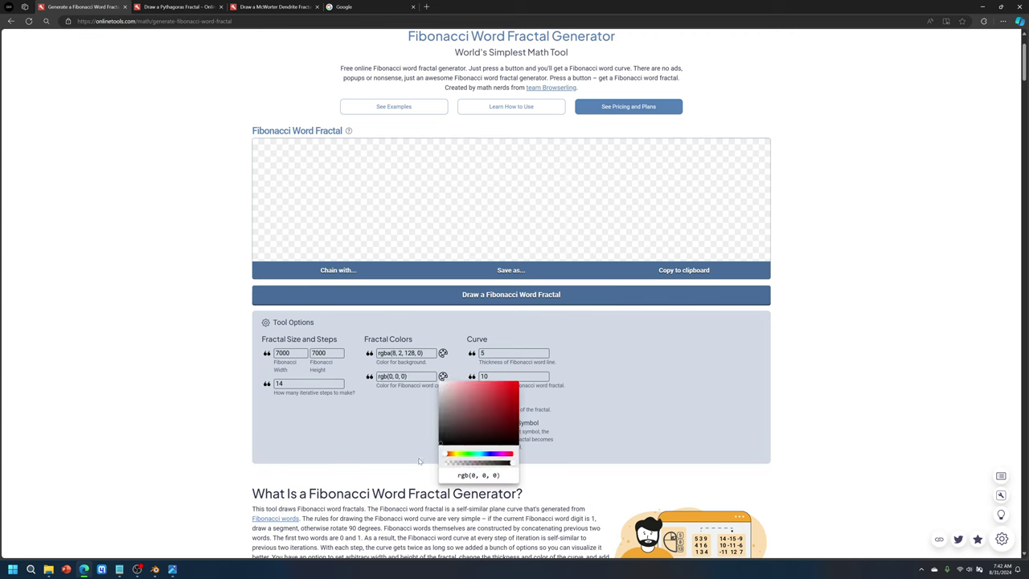
click(404, 416)
click(508, 353)
drag(484, 353, 457, 356)
drag(508, 353, 442, 363)
text(10)
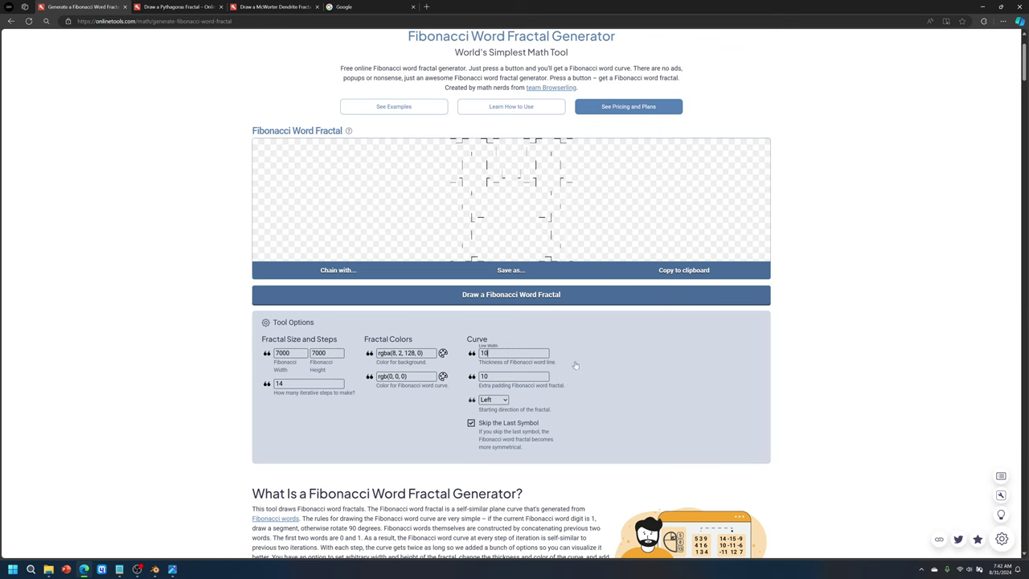
text(0)
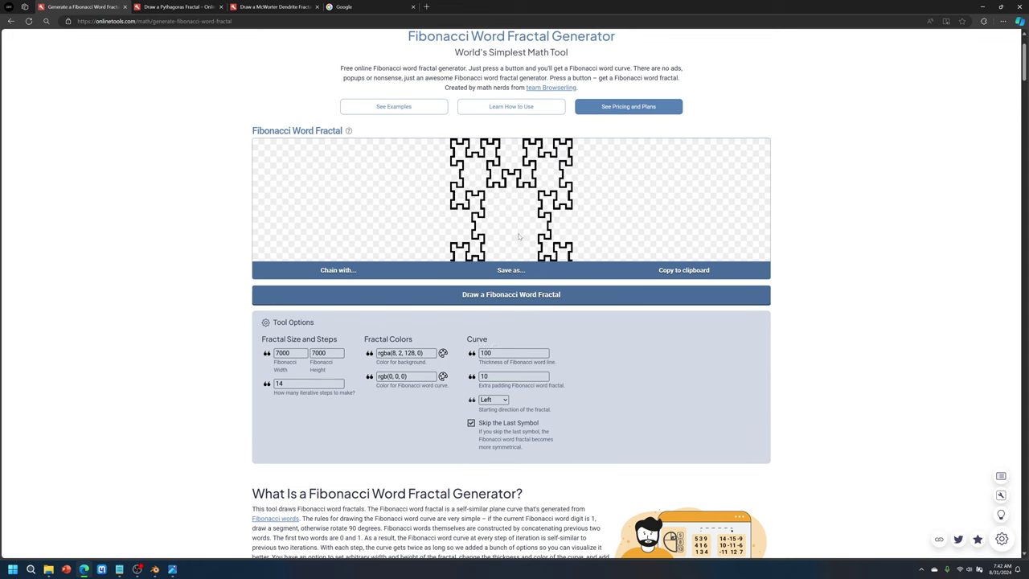
Download the fractal as 1.png and close its tab
click(502, 273)
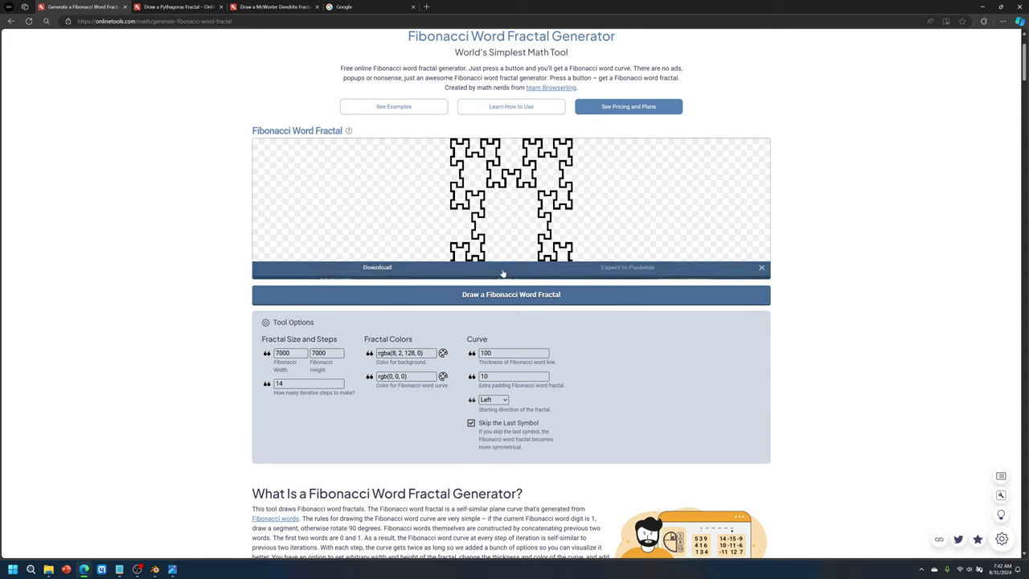
click(380, 271)
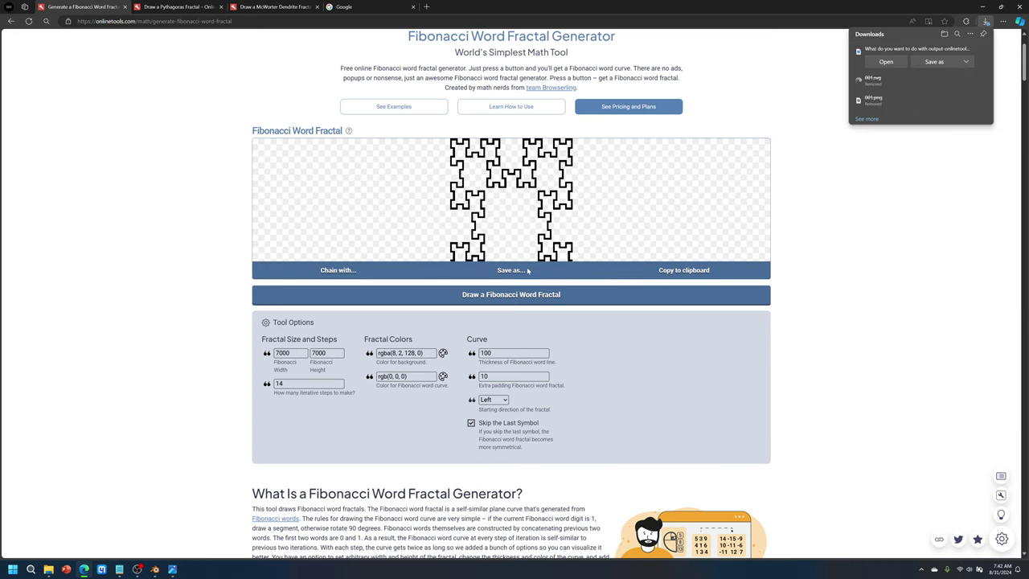
click(935, 62)
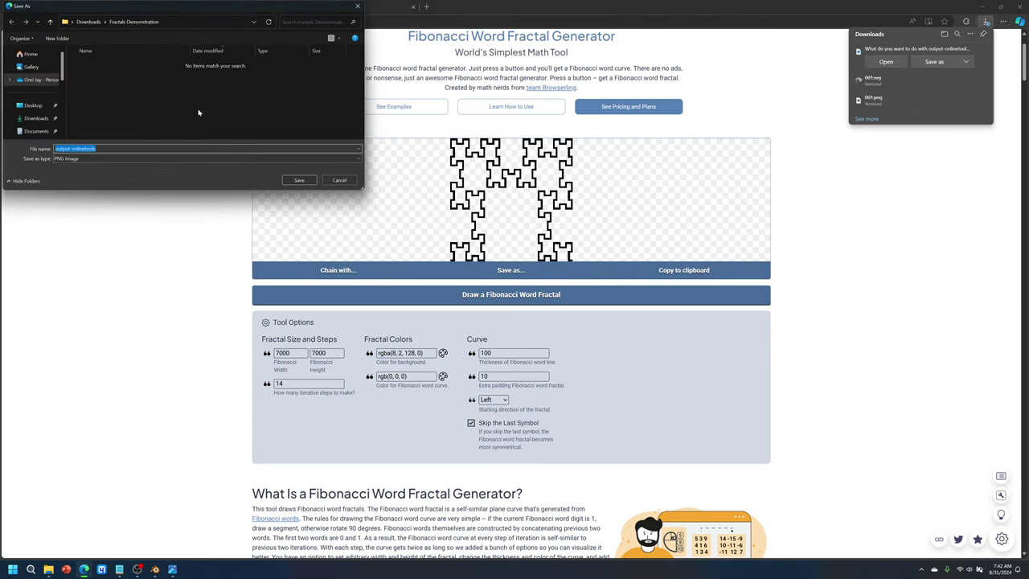
text(1)
click(297, 180)
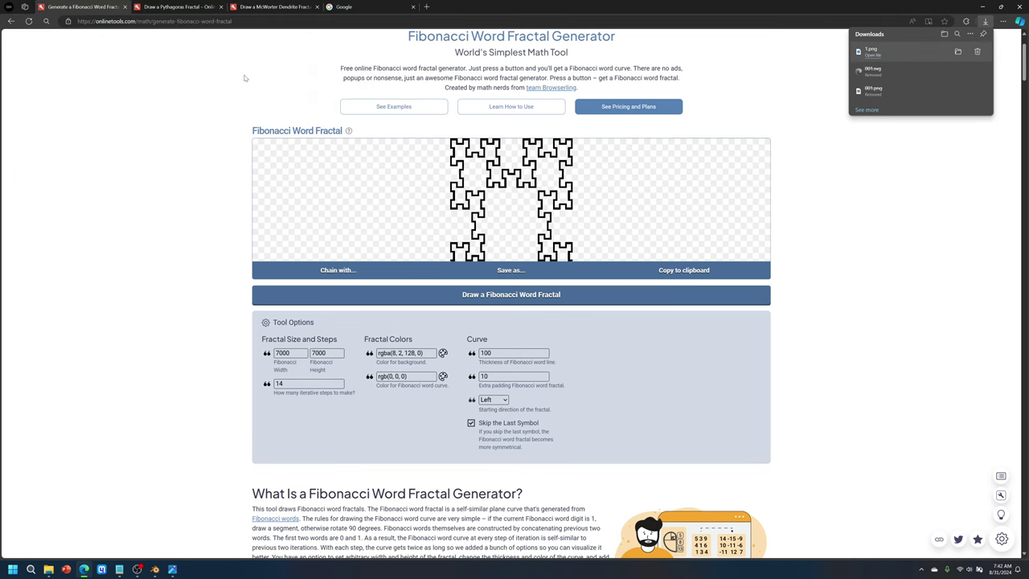
click(125, 6)
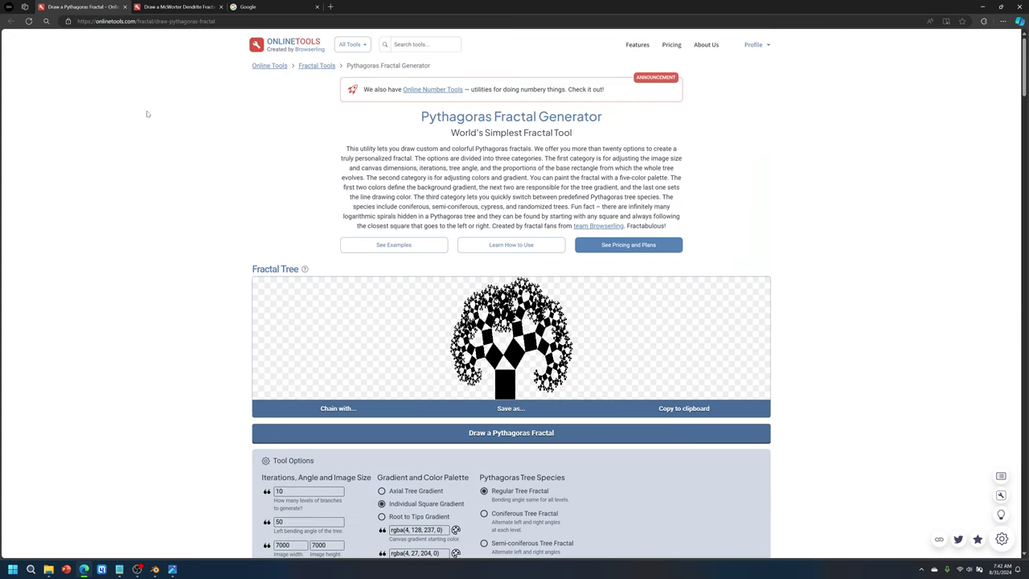
Check the tree's two gradient, trunk, twigs and line colours
scroll(323, 213, down, 2)
scroll(499, 233, down, 2)
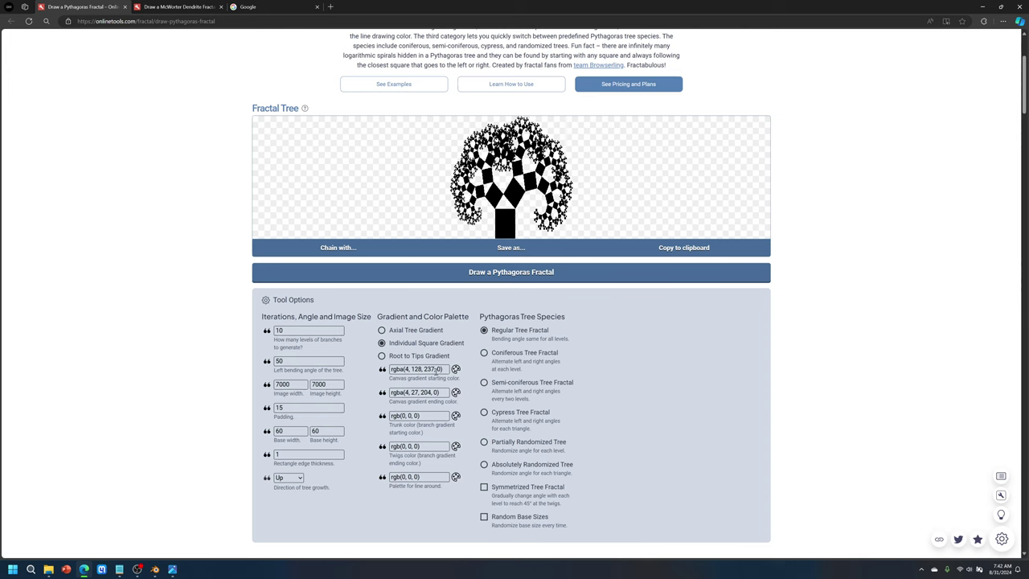
click(455, 369)
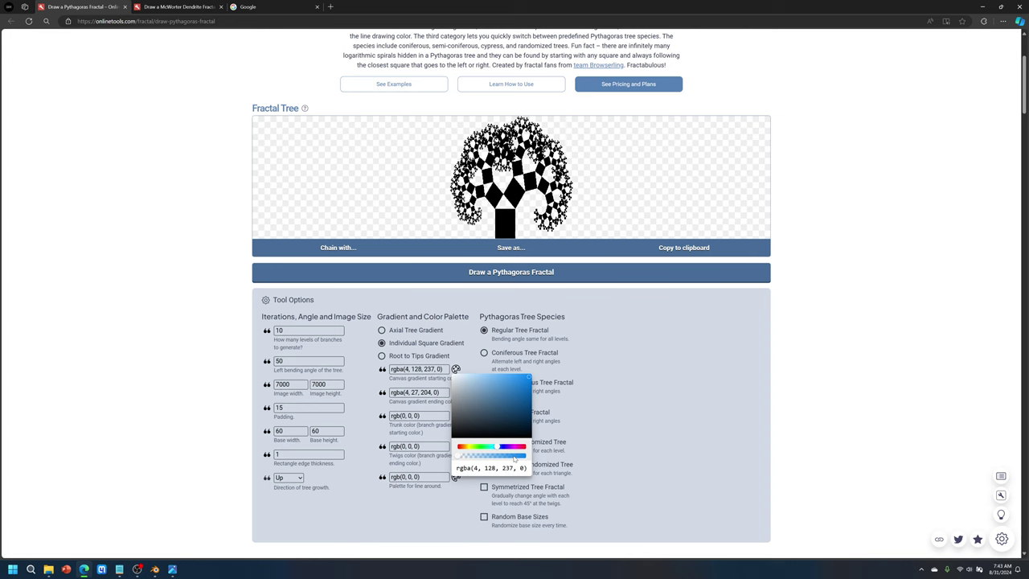
click(614, 390)
click(456, 392)
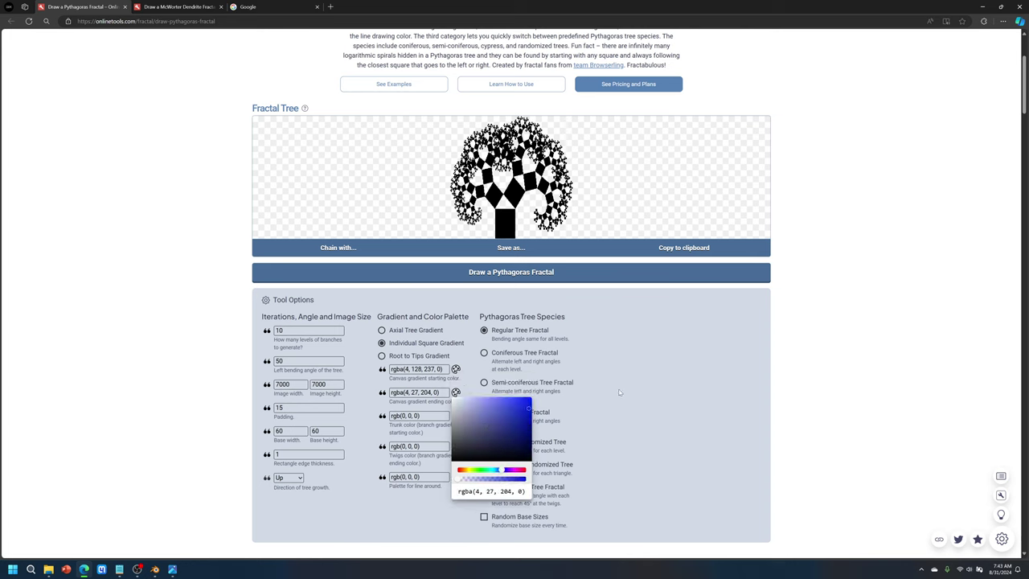
click(619, 392)
click(455, 416)
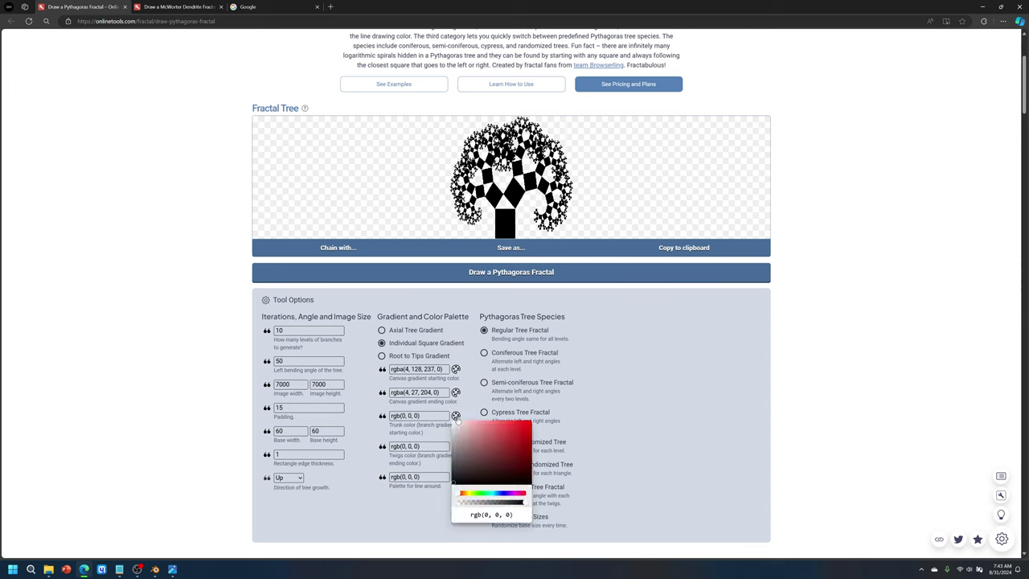
click(425, 500)
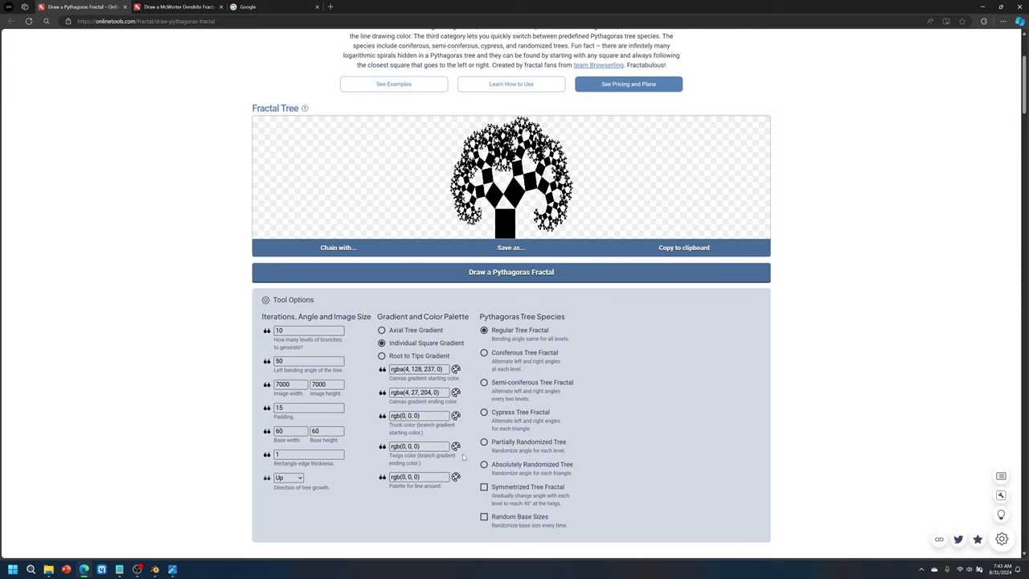
click(456, 447)
click(424, 496)
click(455, 477)
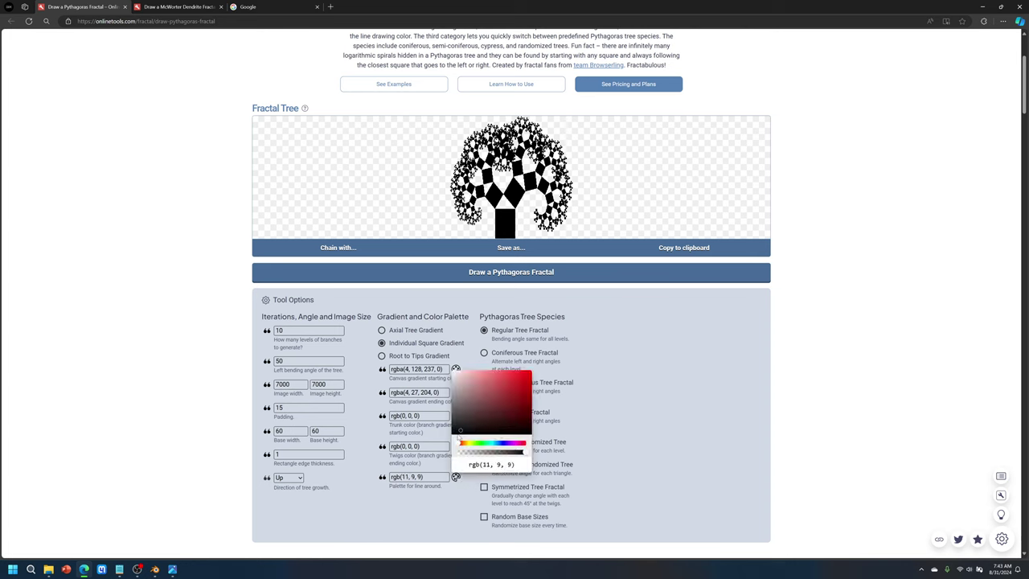
click(397, 530)
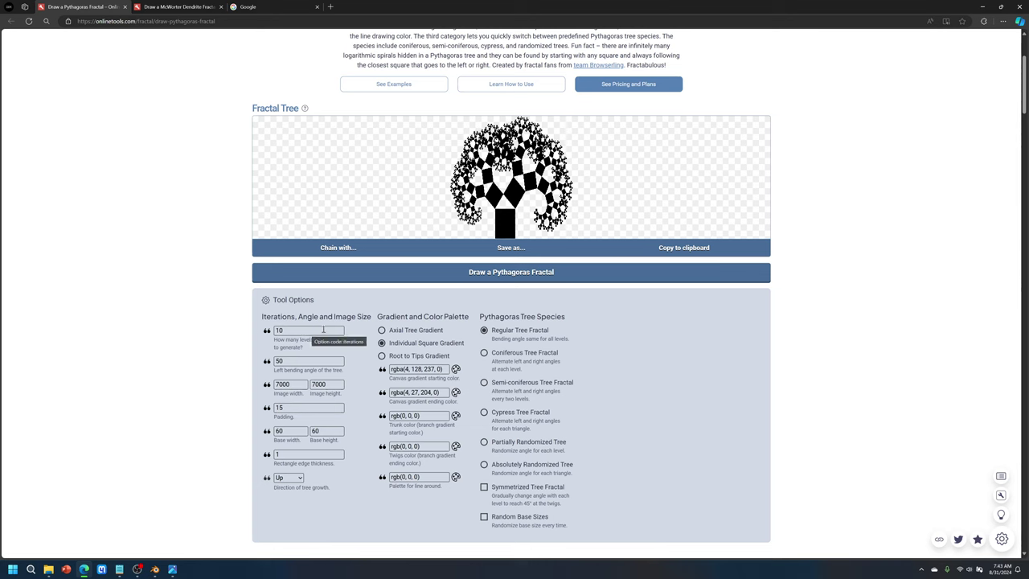
Download the Pythagoras tree as 2.png and close its tab
click(511, 248)
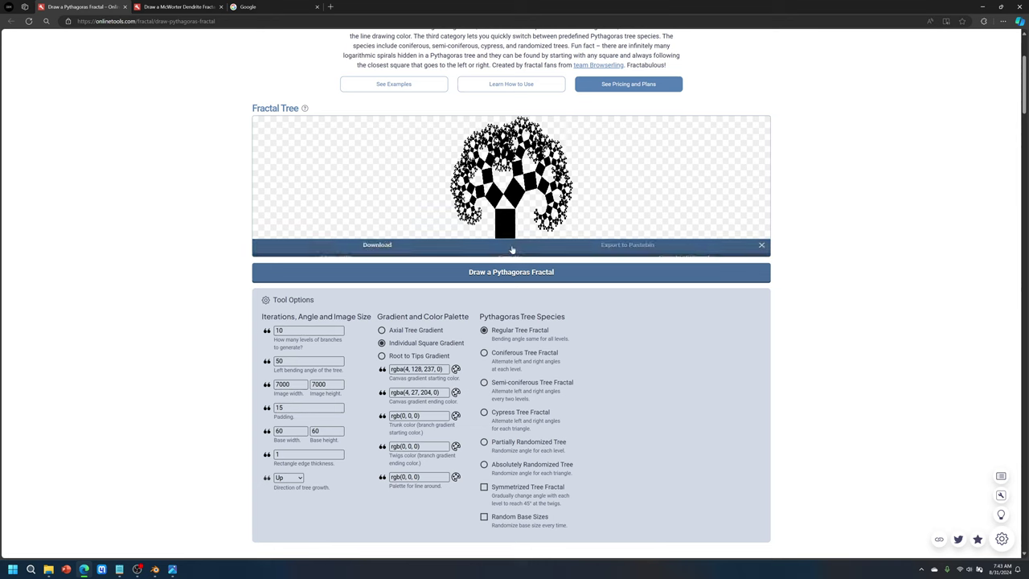
click(377, 248)
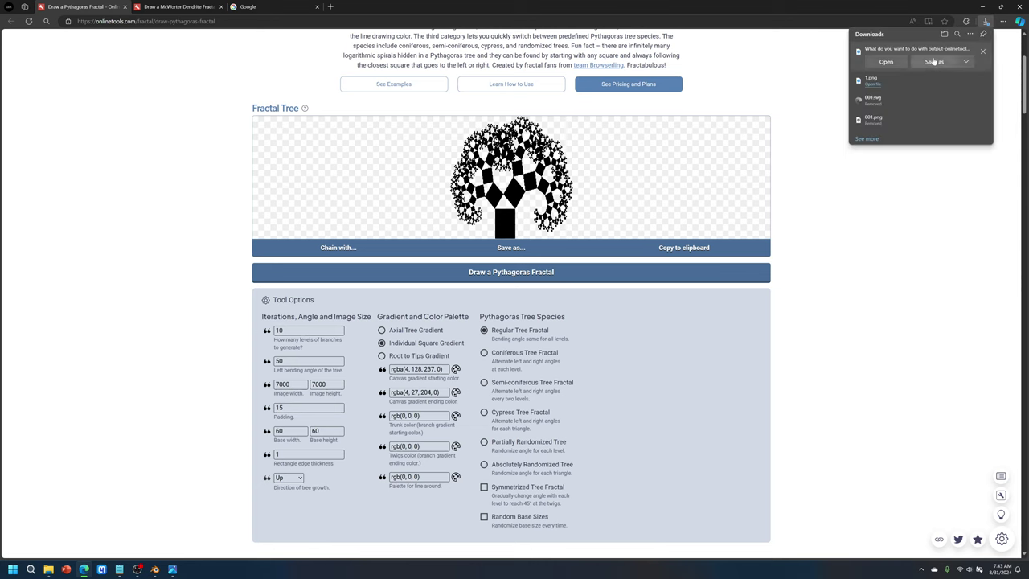
click(930, 63)
text(2)
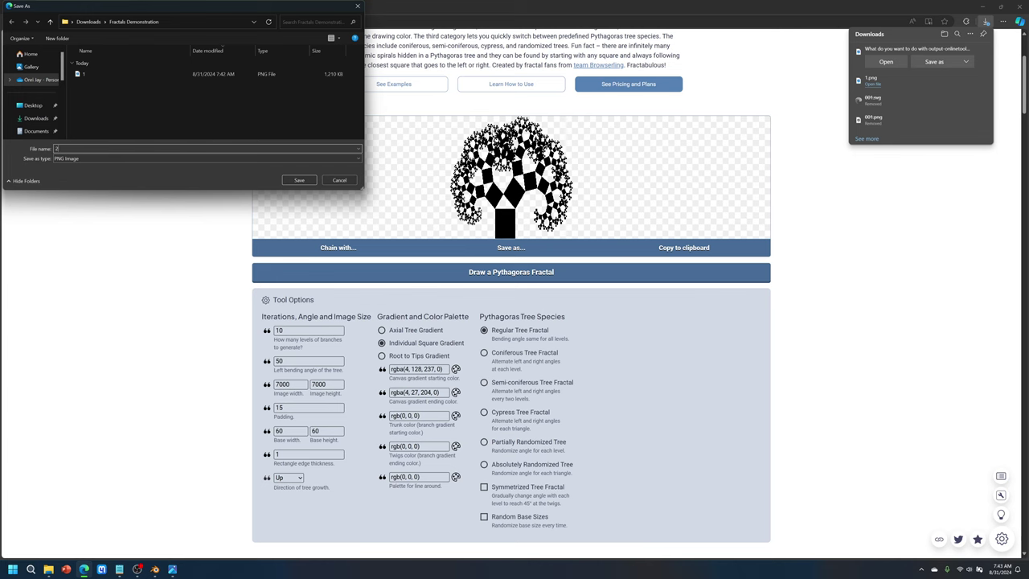
click(309, 181)
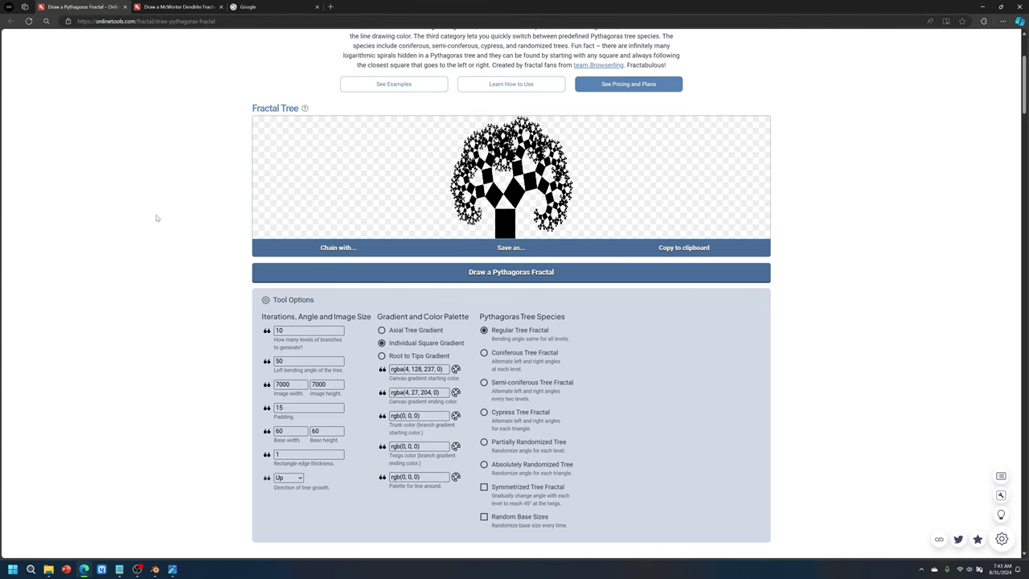
click(124, 7)
Set the dendrite to 8000×8000 with a fully transparent canvas fill
scroll(225, 298, down, 2)
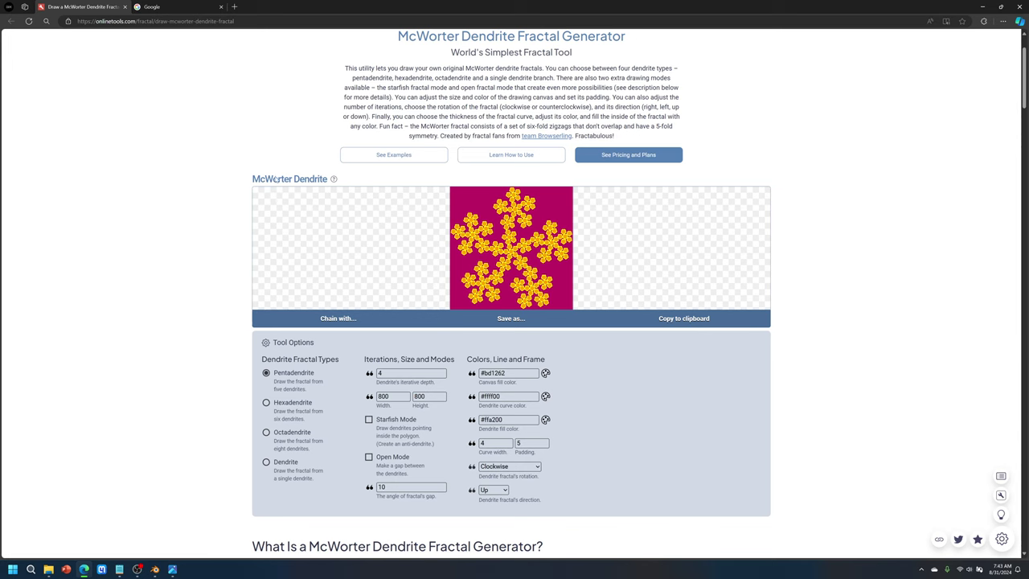
scroll(223, 252, up, 2)
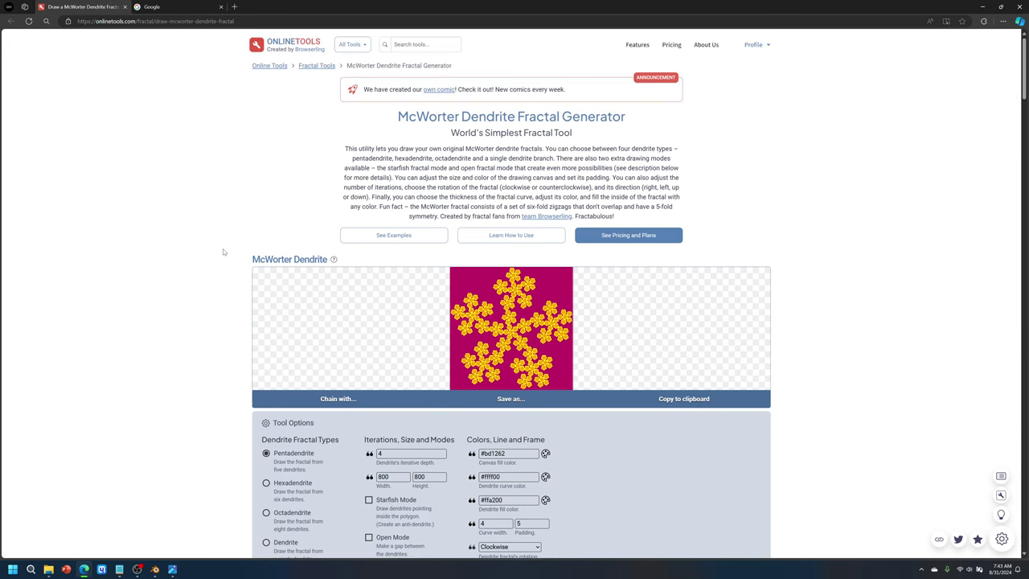
scroll(223, 252, down, 2)
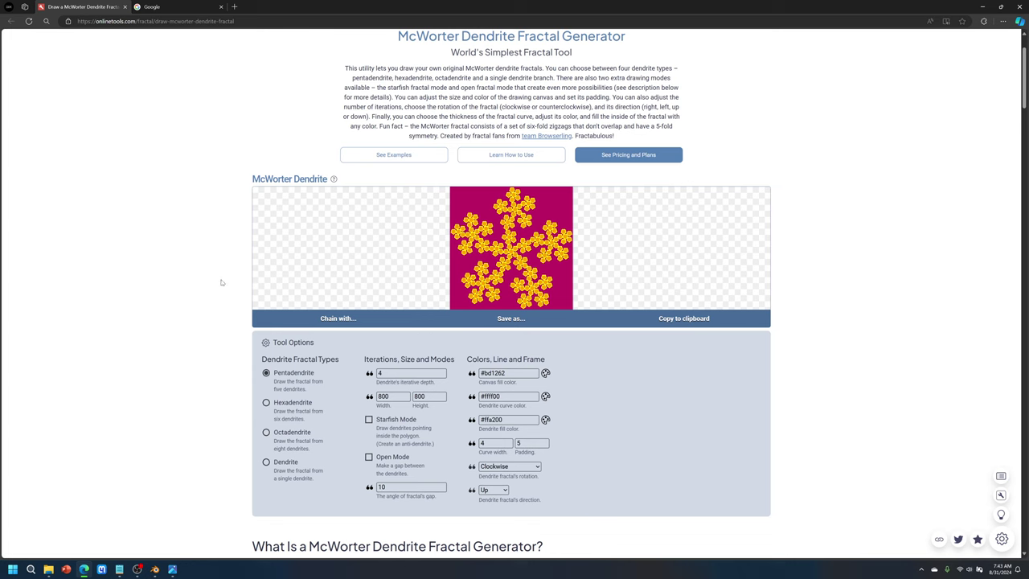
click(400, 396)
text(0)
click(429, 397)
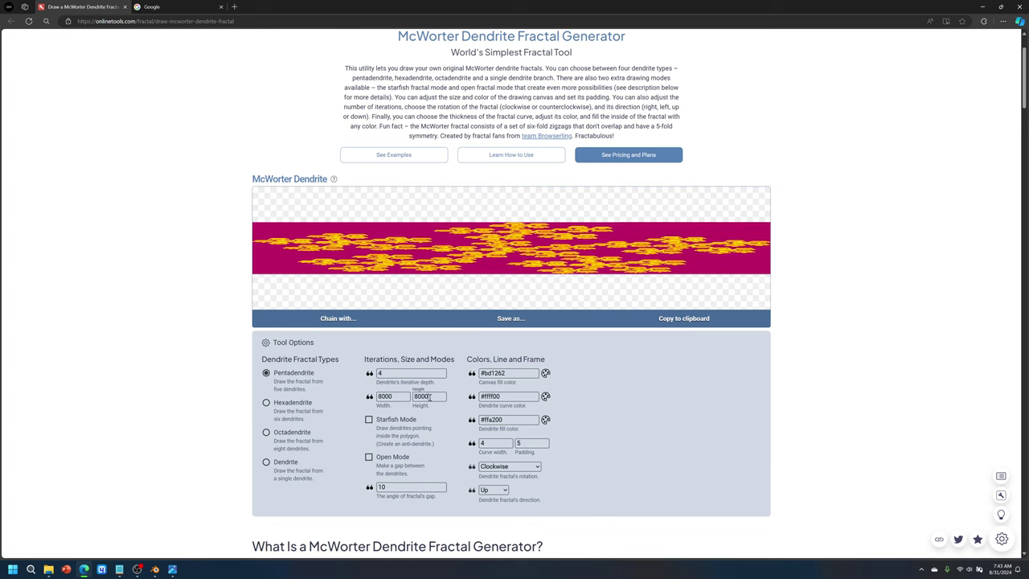
text(0)
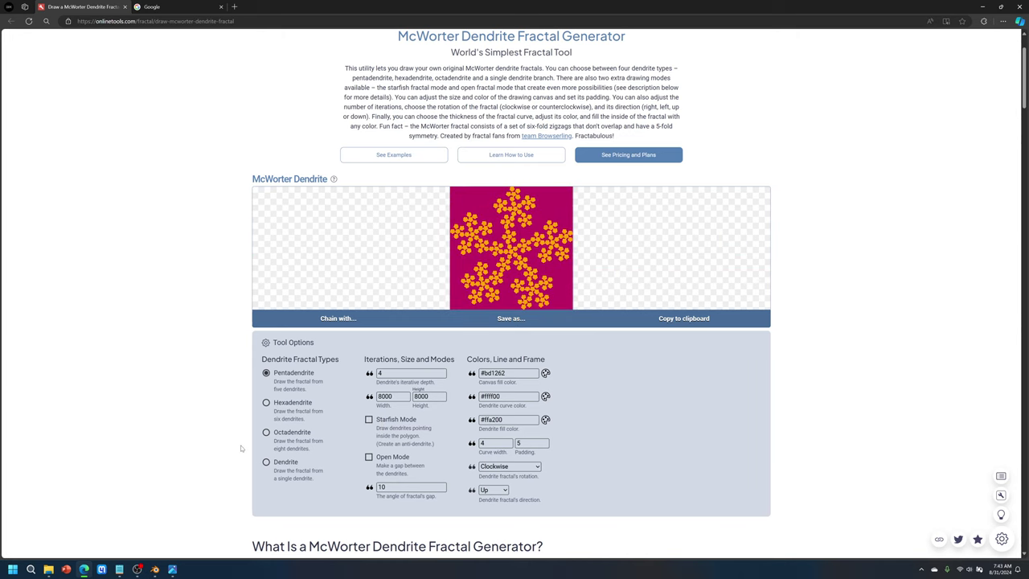
click(545, 373)
drag(612, 461, 542, 461)
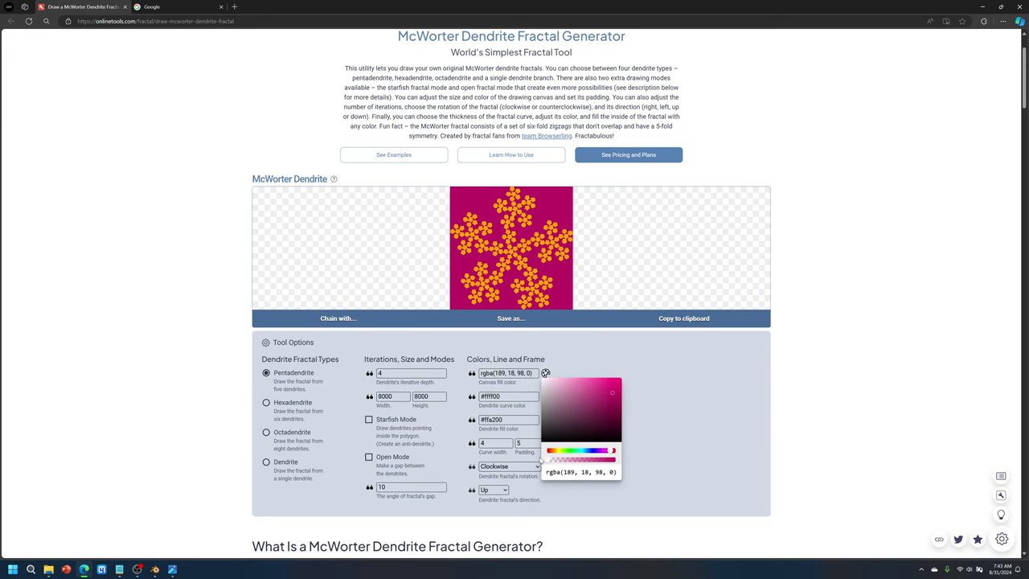
click(665, 373)
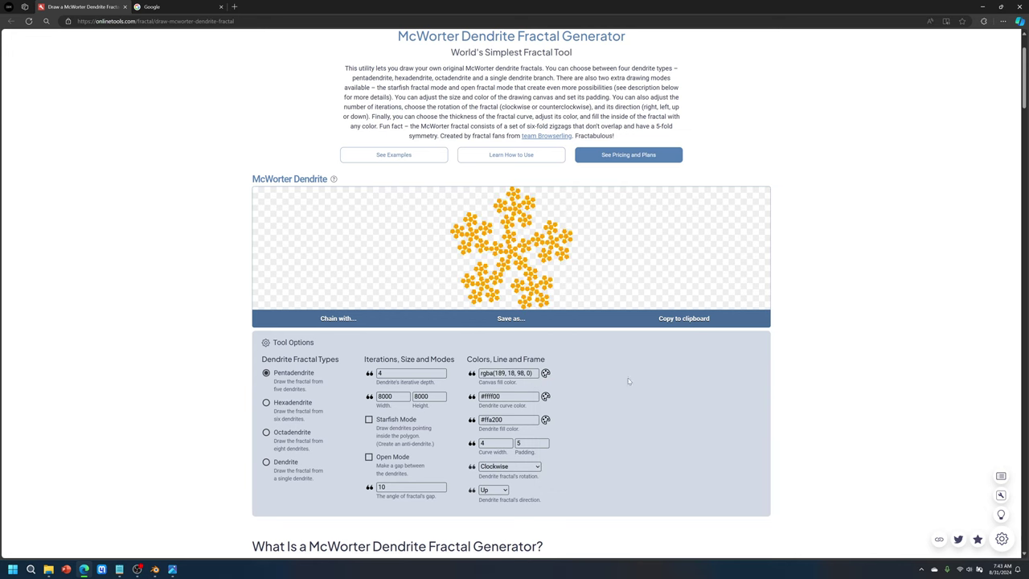
Make the dendrite's curve and fill colours black
click(546, 398)
drag(546, 459, 487, 482)
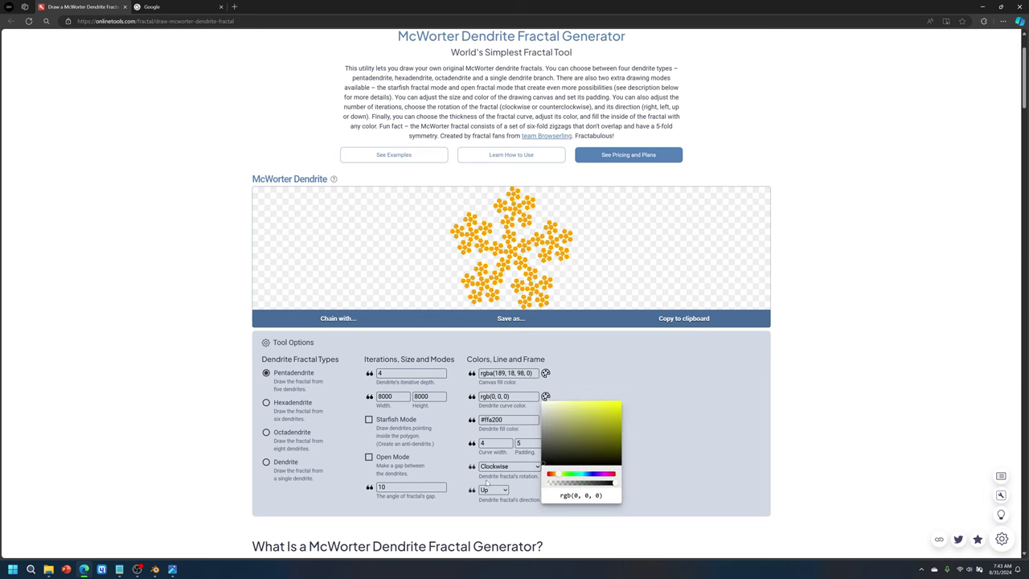
click(576, 375)
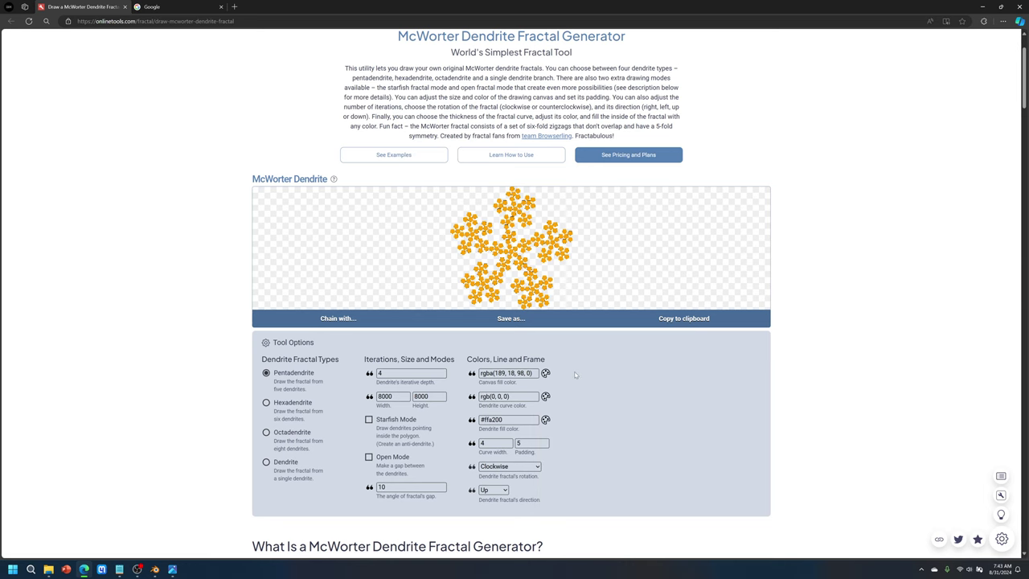
click(547, 419)
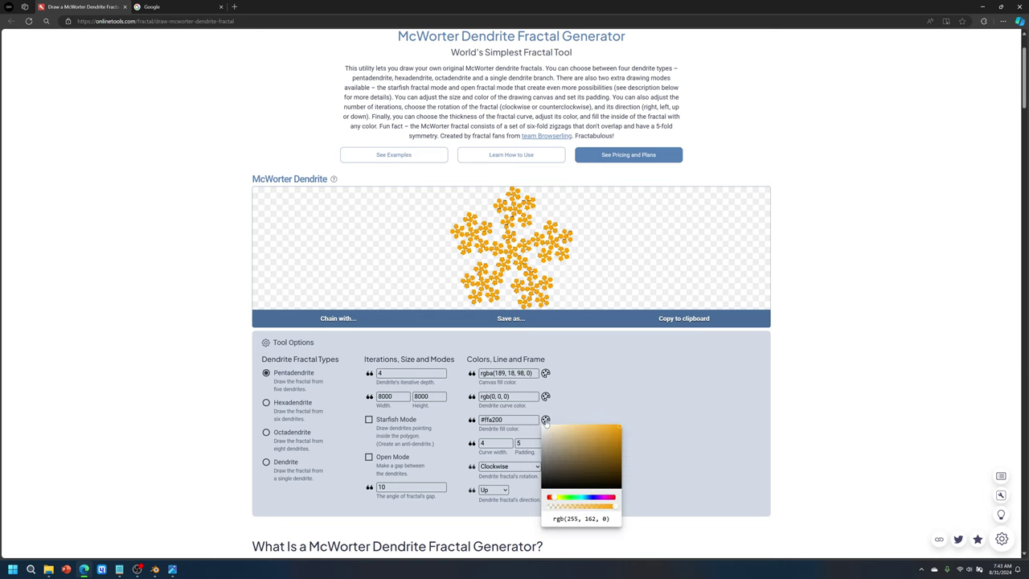
click(579, 398)
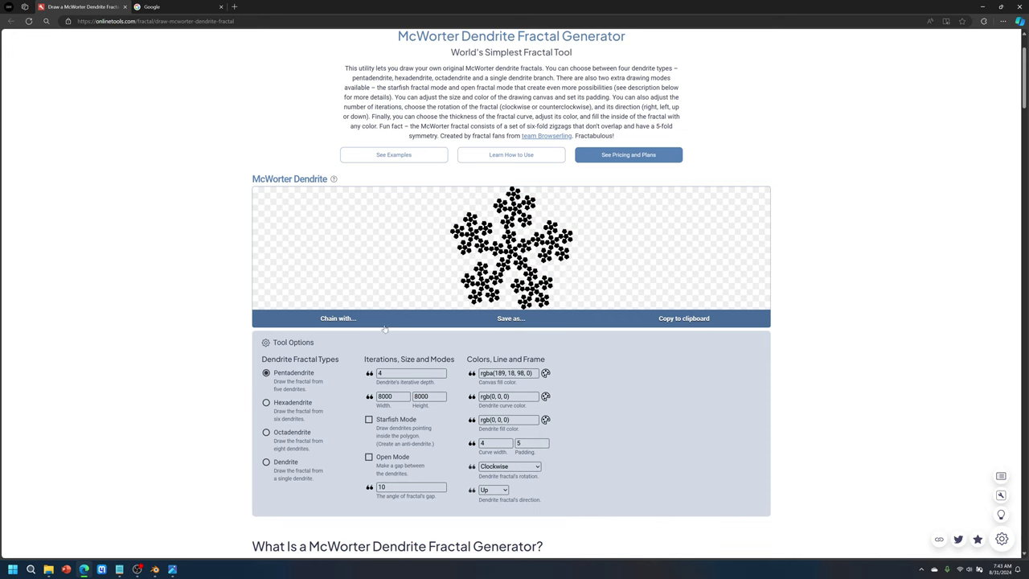
Download the dendrite fractal as 3.png
click(518, 319)
click(417, 322)
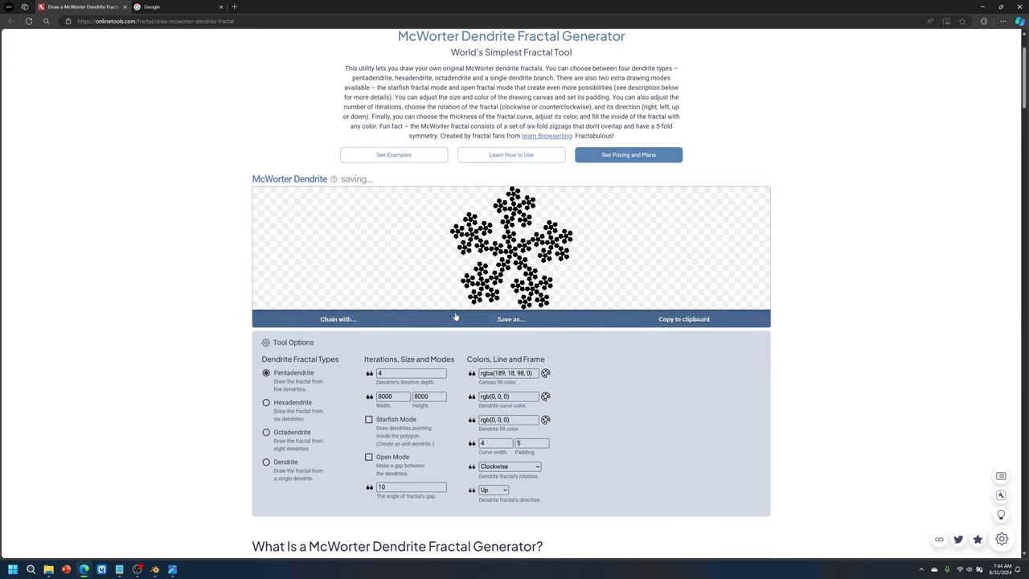
click(934, 62)
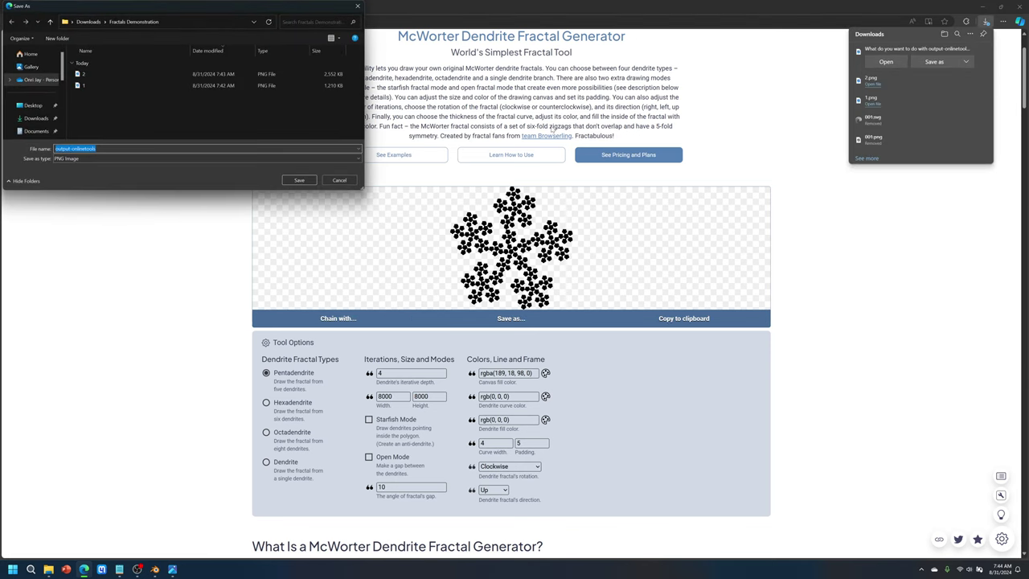
text(3)
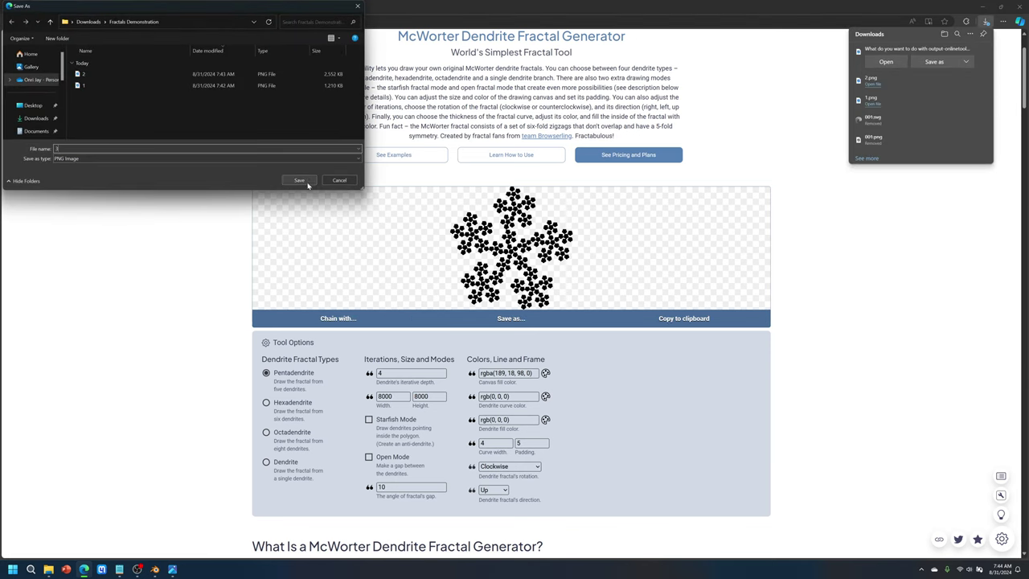
click(299, 180)
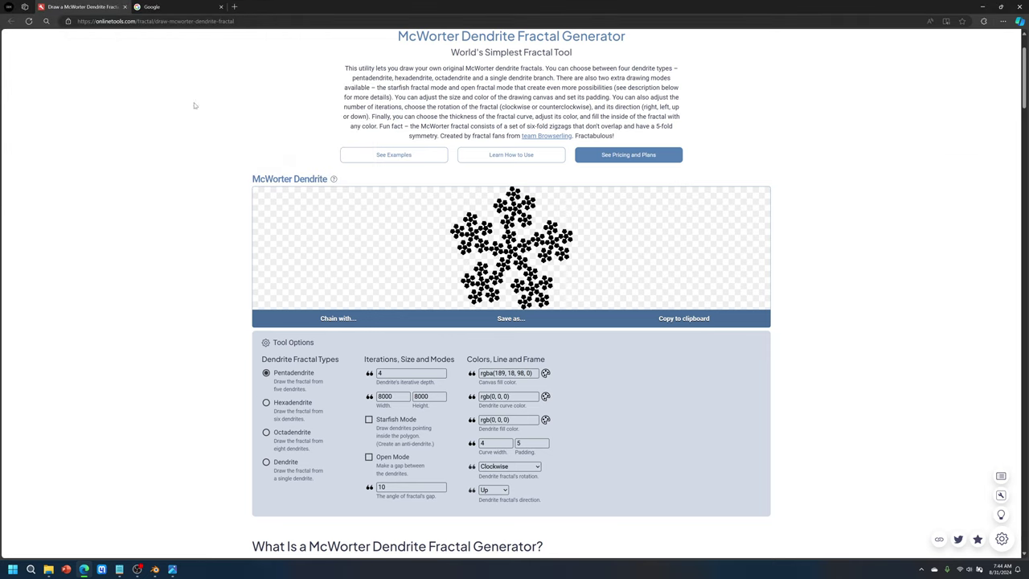
click(143, 8)
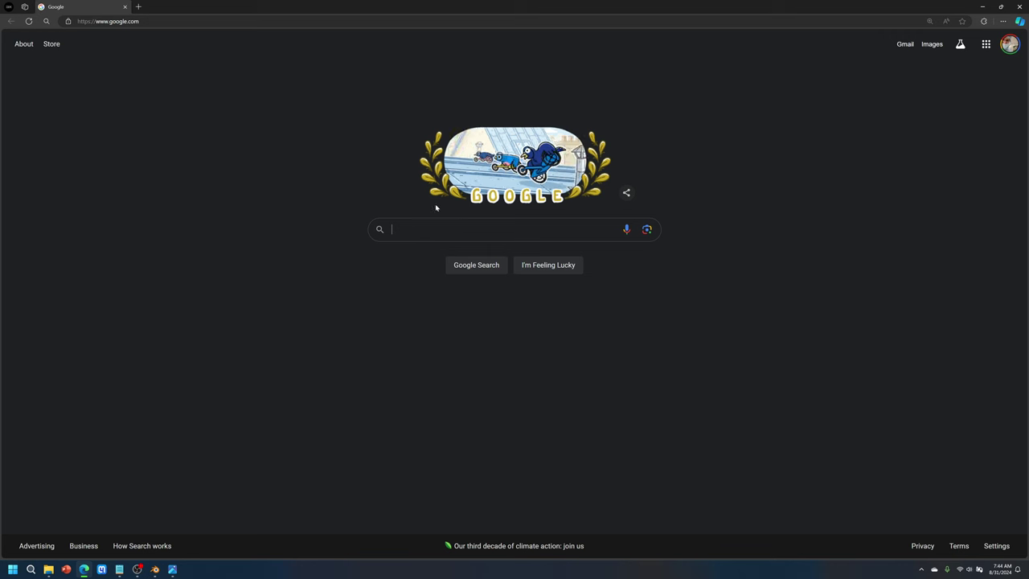
Pick the earlier 'png to svg converter' search and open the png2svg.com result
click(528, 222)
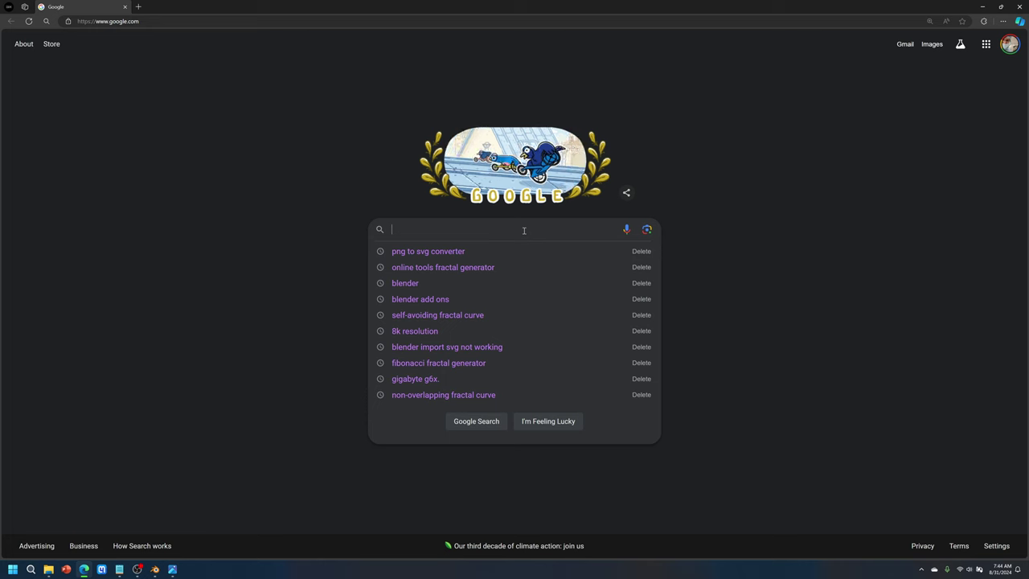
click(429, 251)
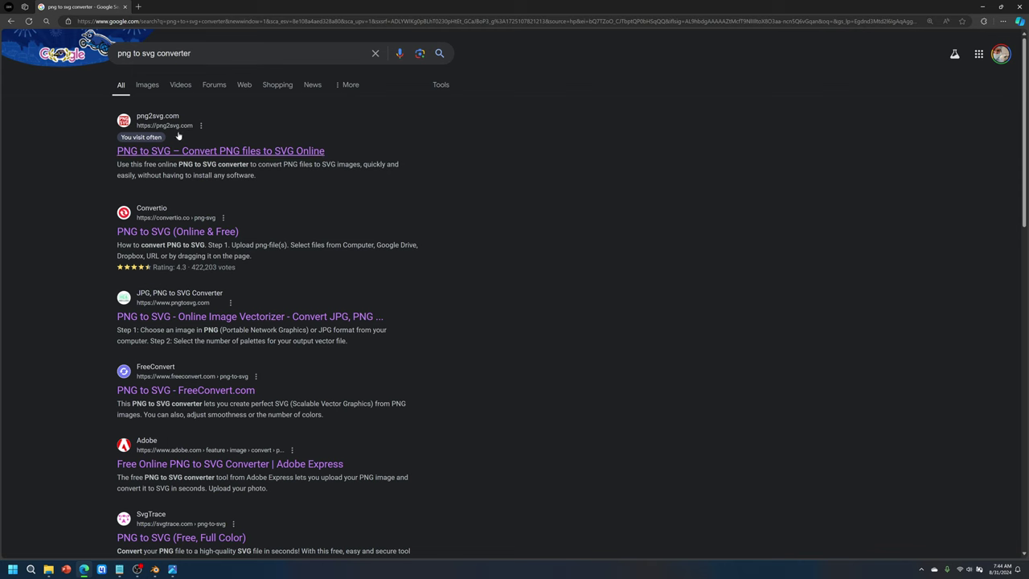
scroll(136, 410, down, 1)
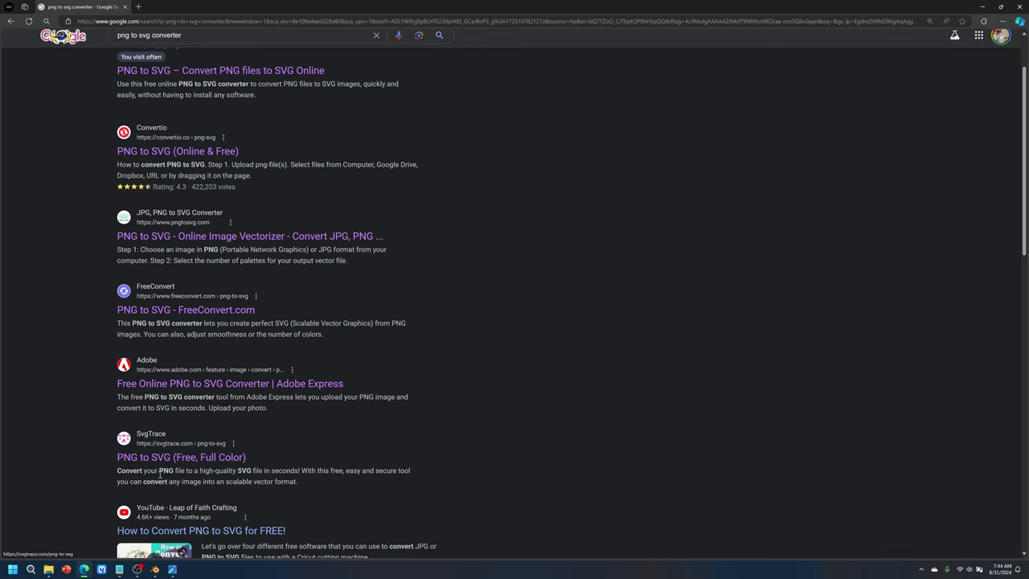
scroll(106, 371, up, 1)
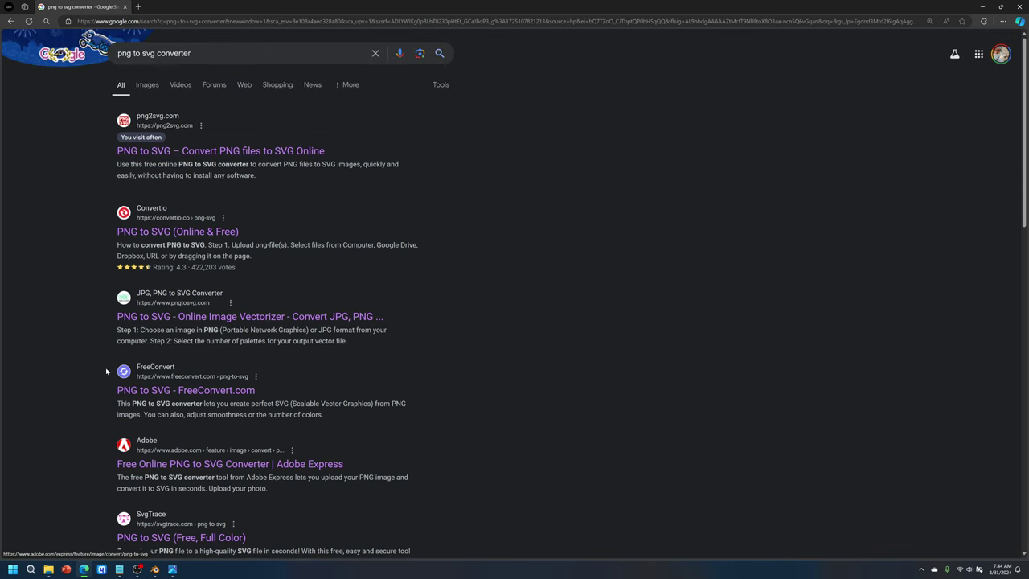
click(164, 152)
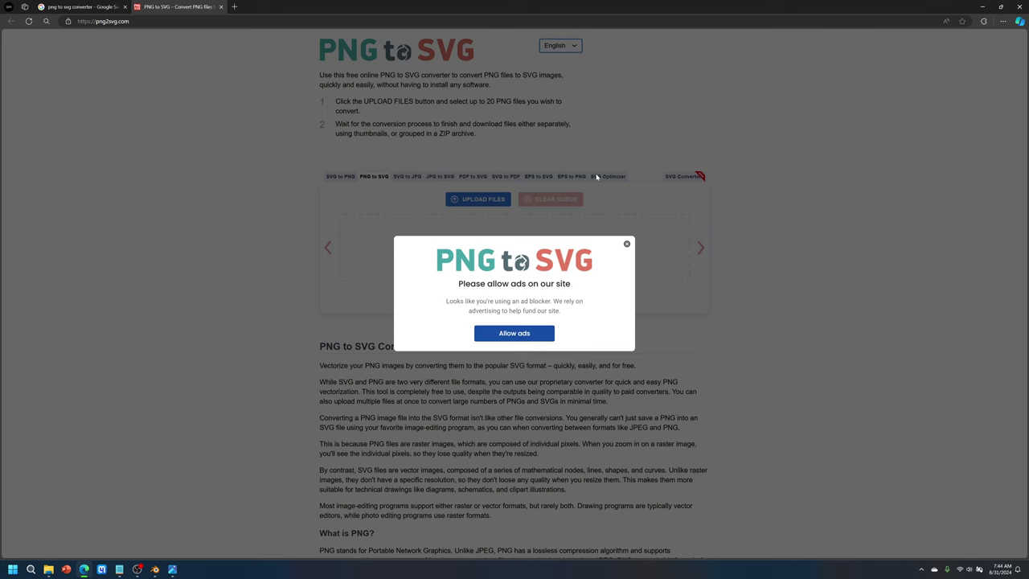
Dismiss the ads popup and upload 1.png, 2.png and 3.png from Fractals Demonstration
click(627, 243)
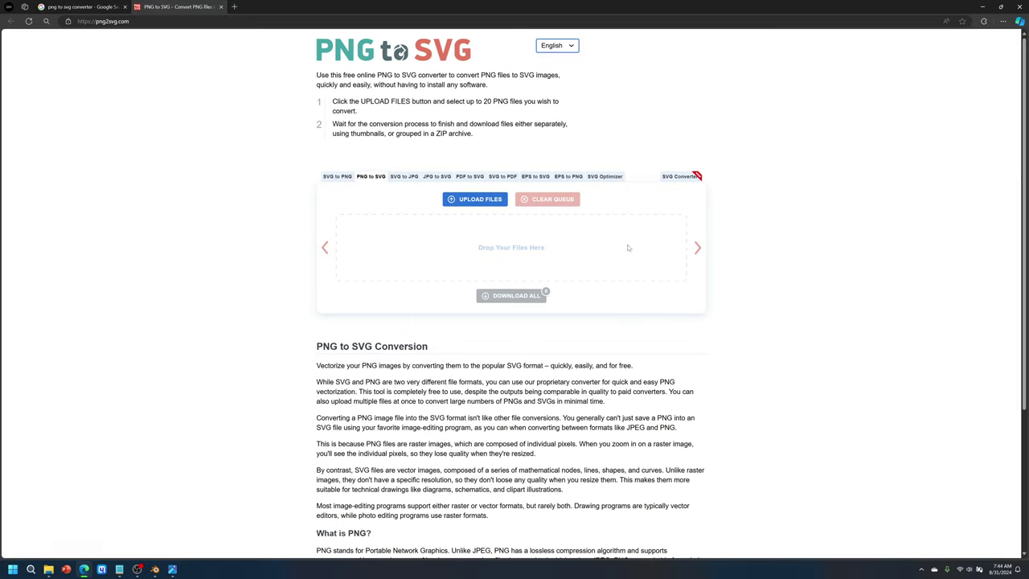
click(491, 201)
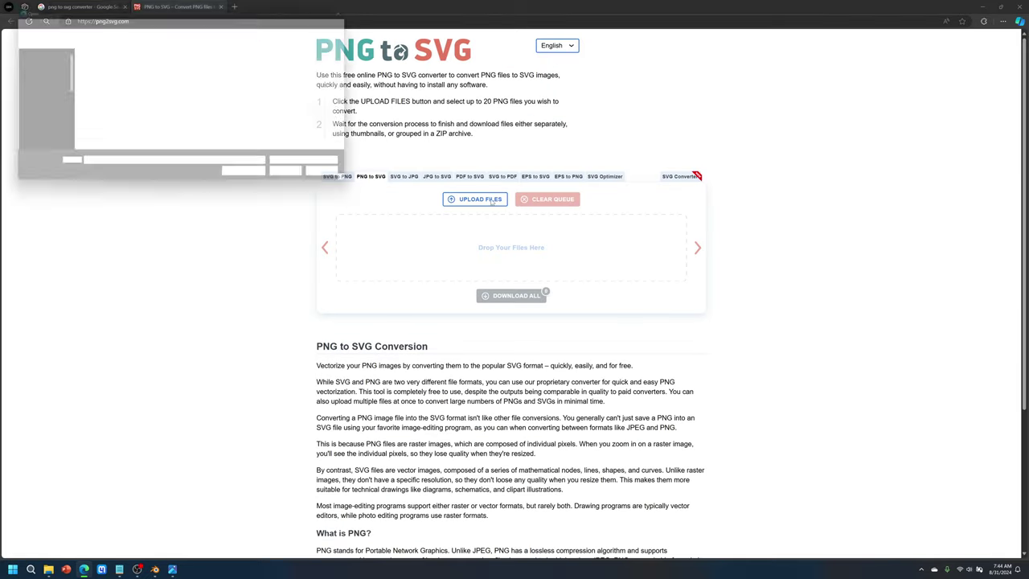
drag(135, 115, 134, 74)
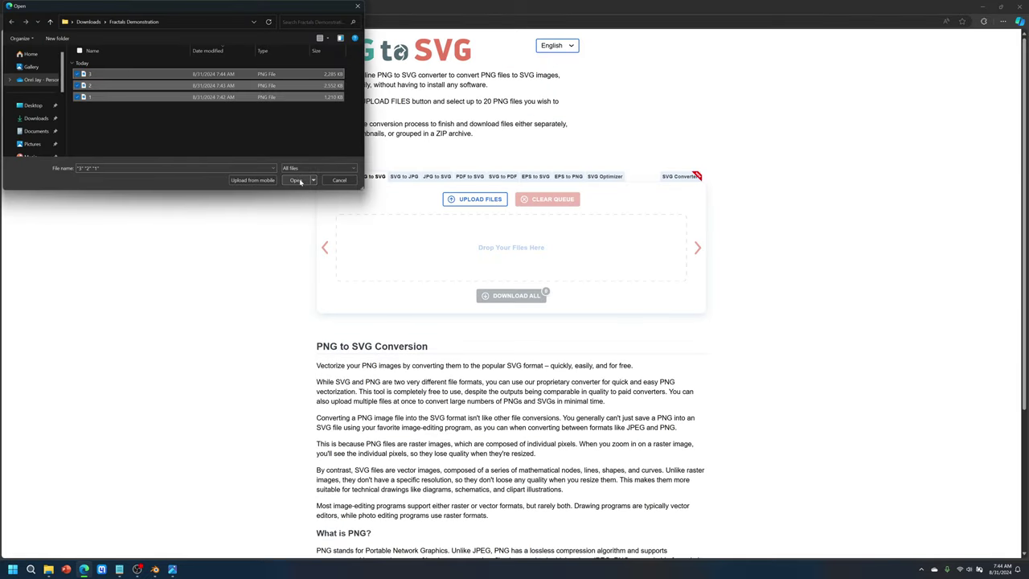
click(296, 181)
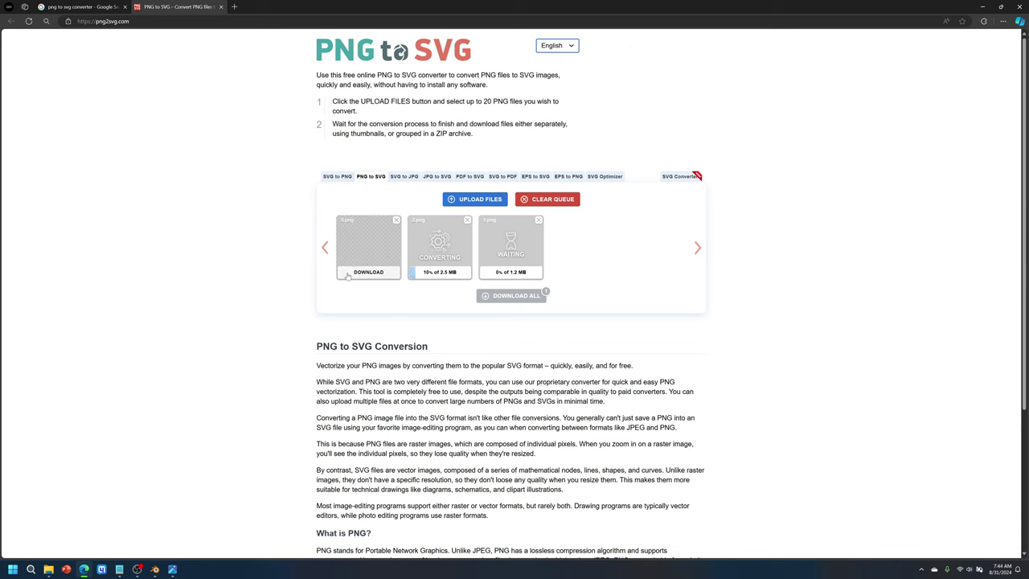
Save the first converted file as 3.svg and preview it from the downloads list
click(354, 273)
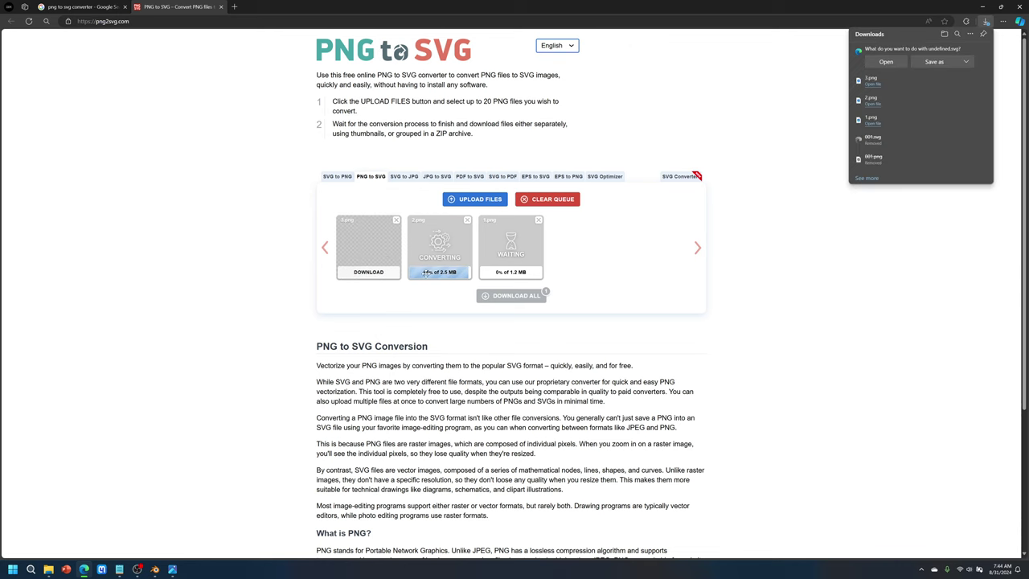
click(934, 62)
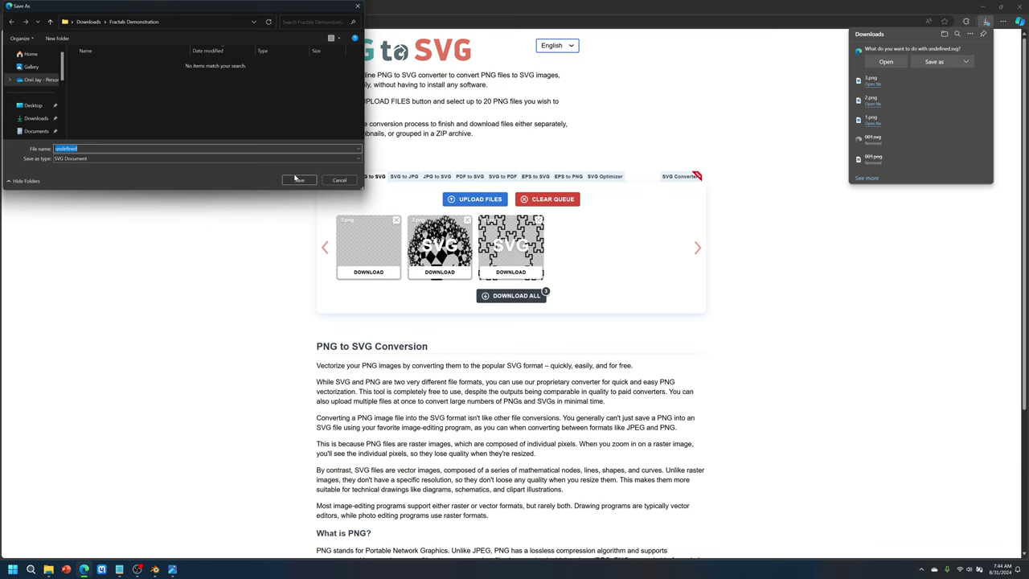
click(299, 179)
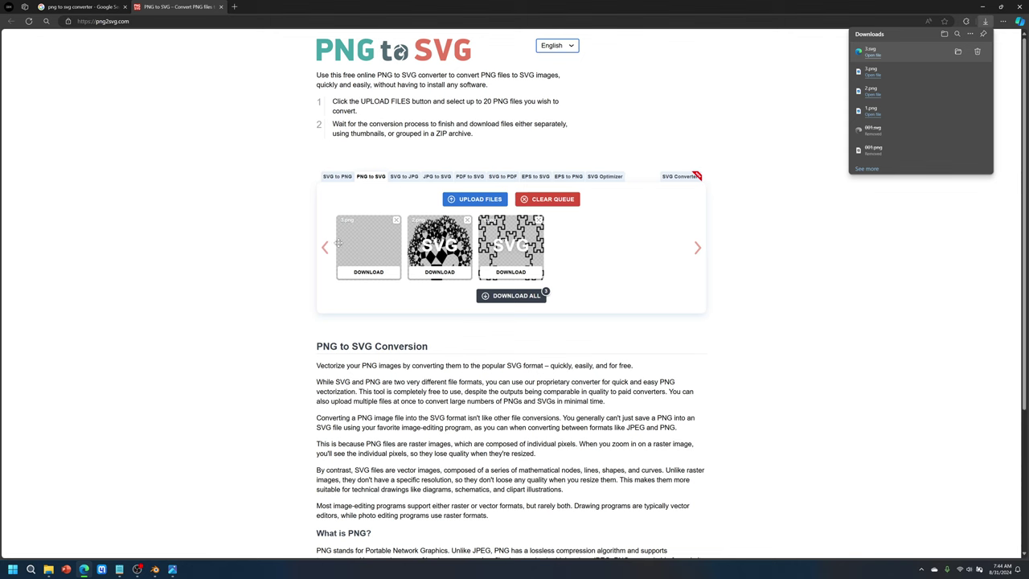
click(103, 7)
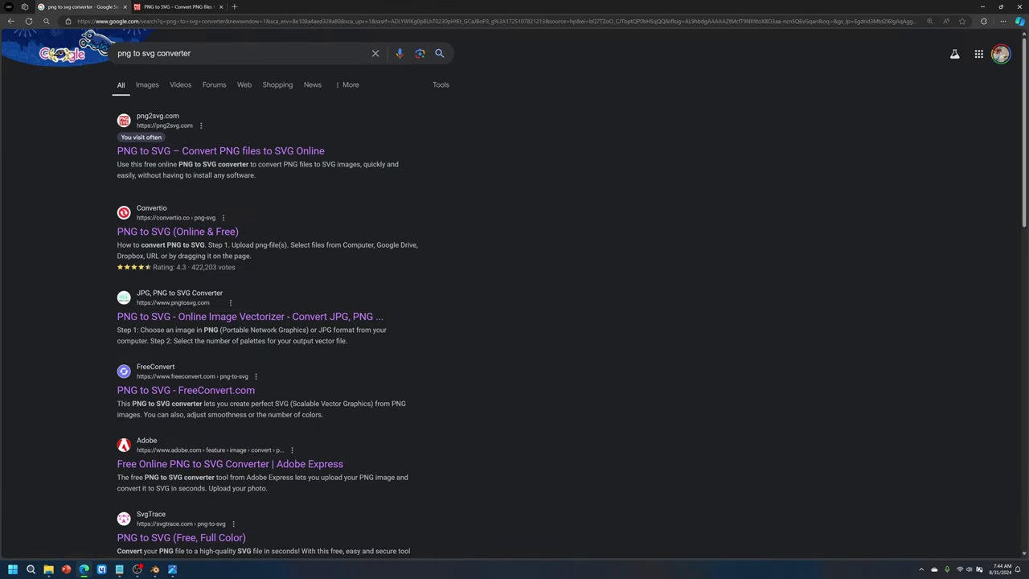
click(172, 7)
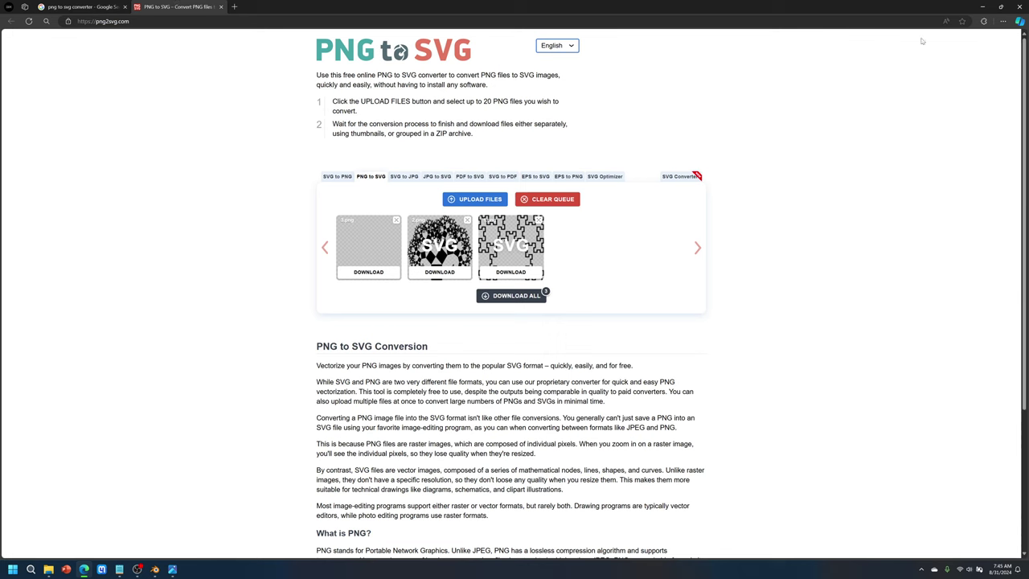
click(1003, 21)
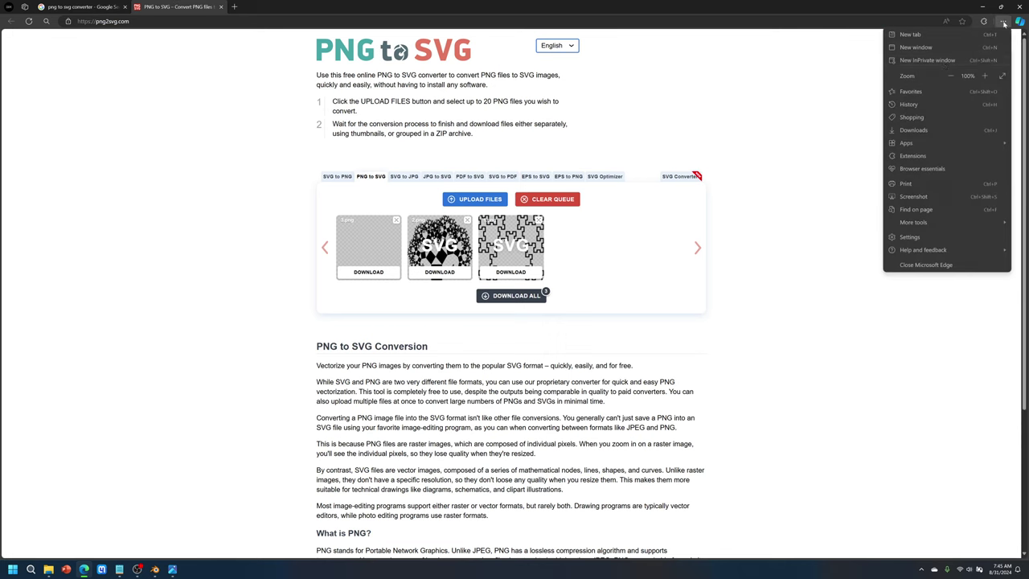
click(920, 131)
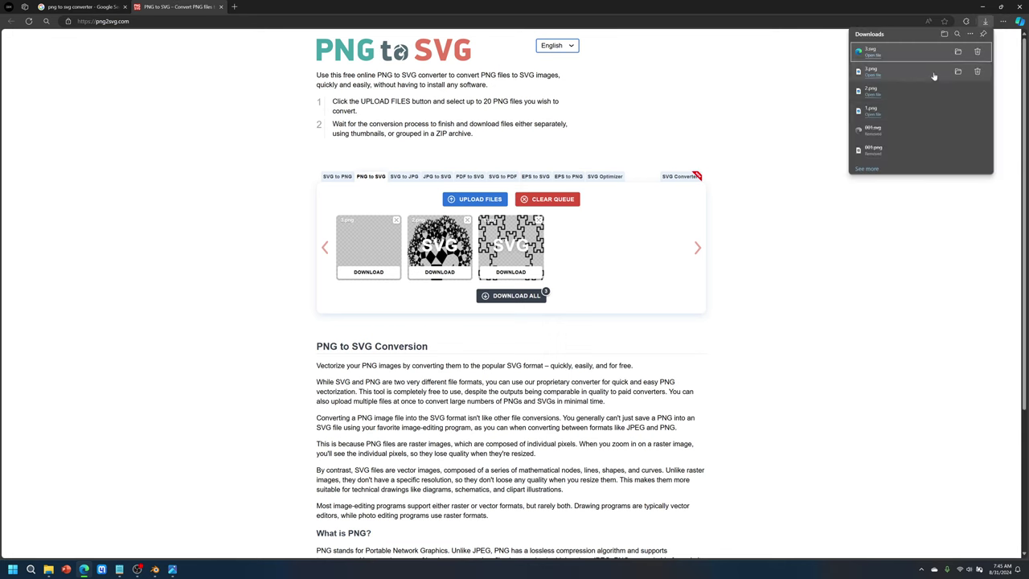
click(885, 53)
scroll(552, 285, down, 10)
scroll(537, 315, up, 10)
click(317, 6)
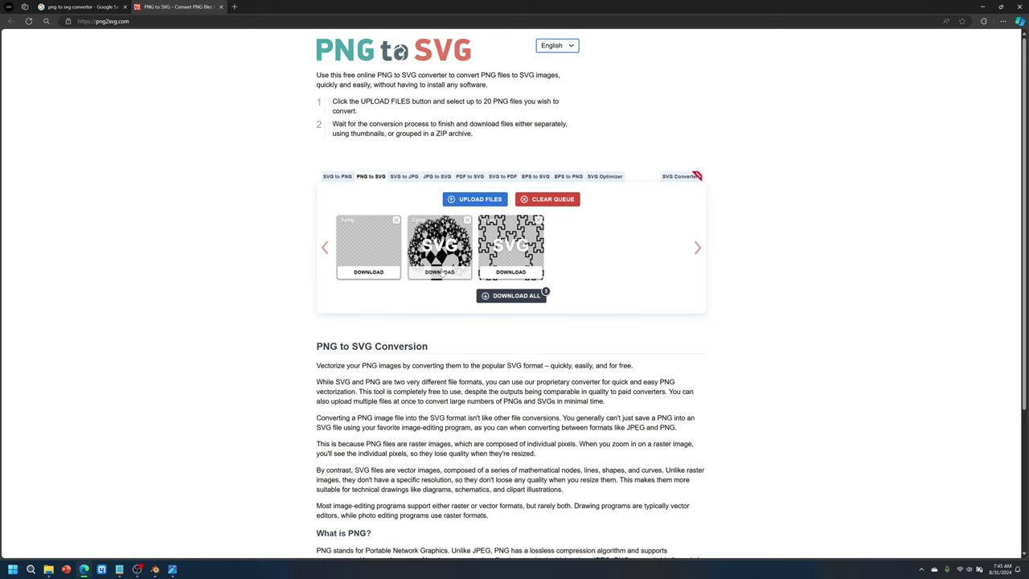
Save the remaining conversions as 2.svg and 1.svg, then switch to Blender
click(440, 271)
click(932, 61)
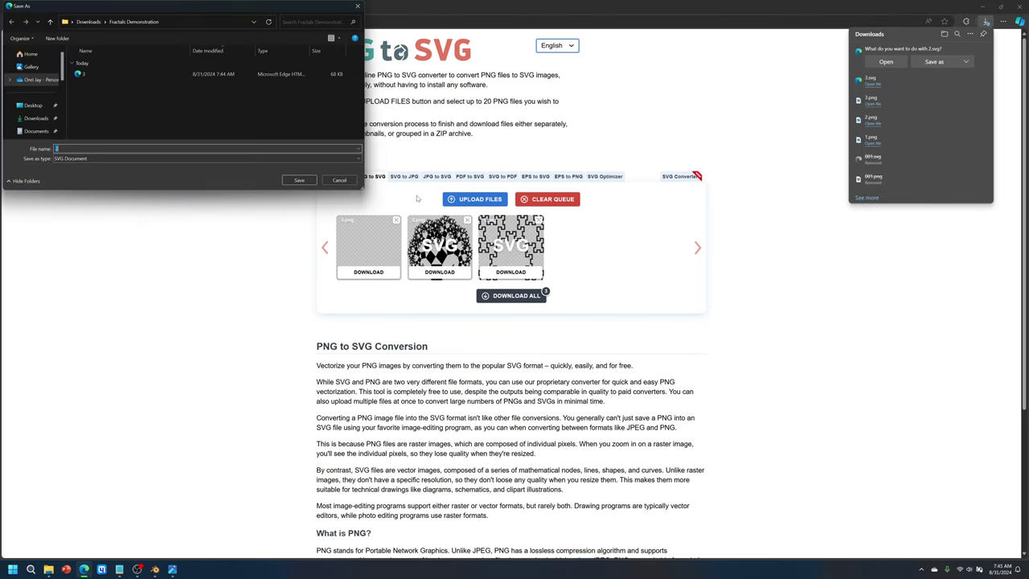
click(295, 179)
click(512, 275)
click(937, 63)
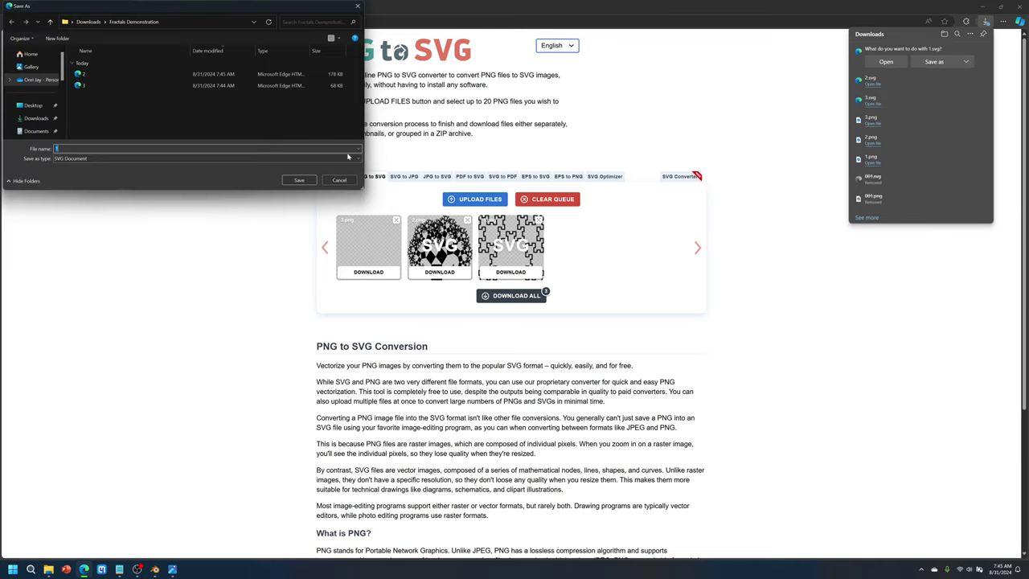
click(298, 179)
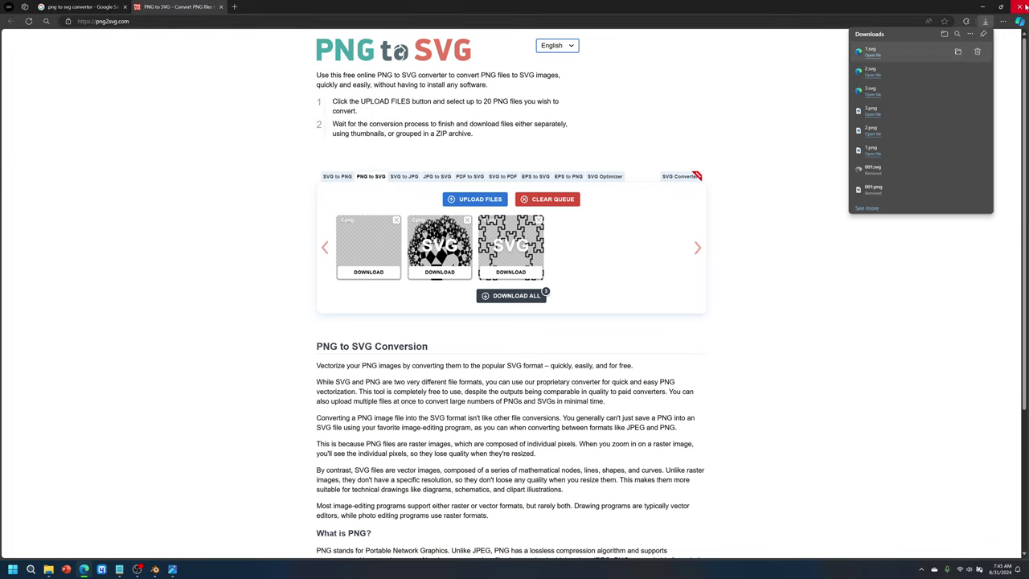
click(749, 254)
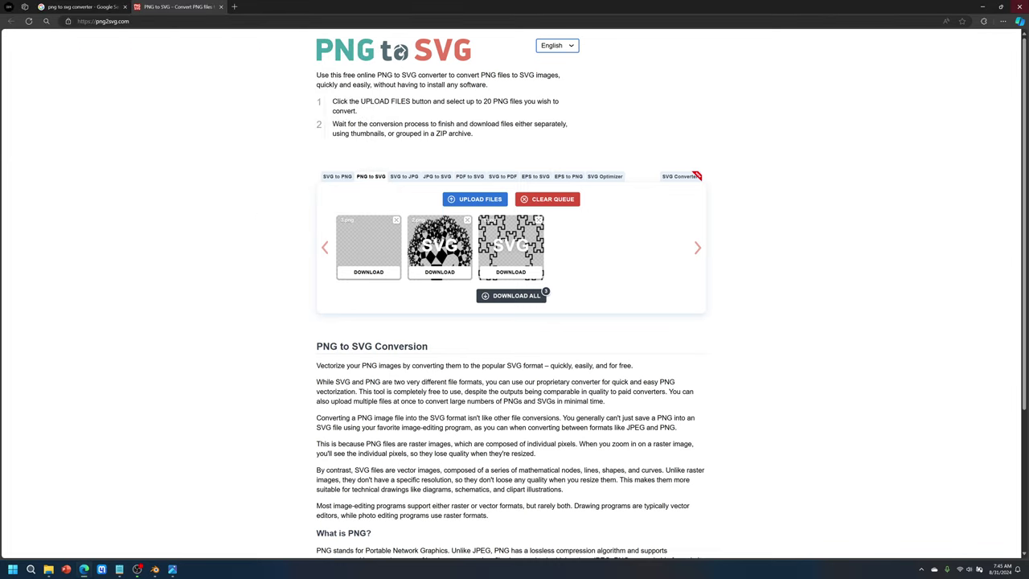
key(alt+Tab)
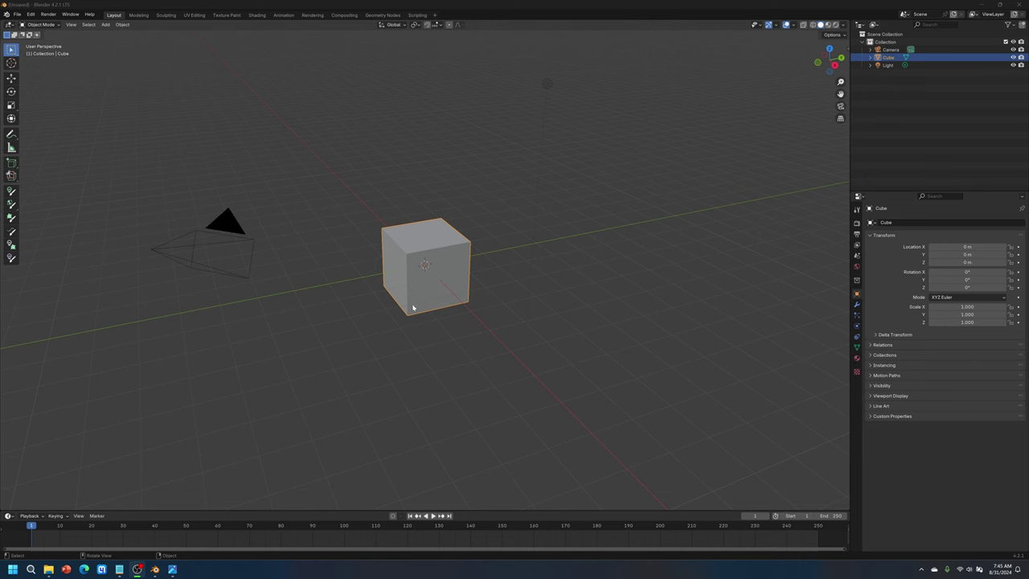
Deselect the default cube and open the Edit menu
click(595, 140)
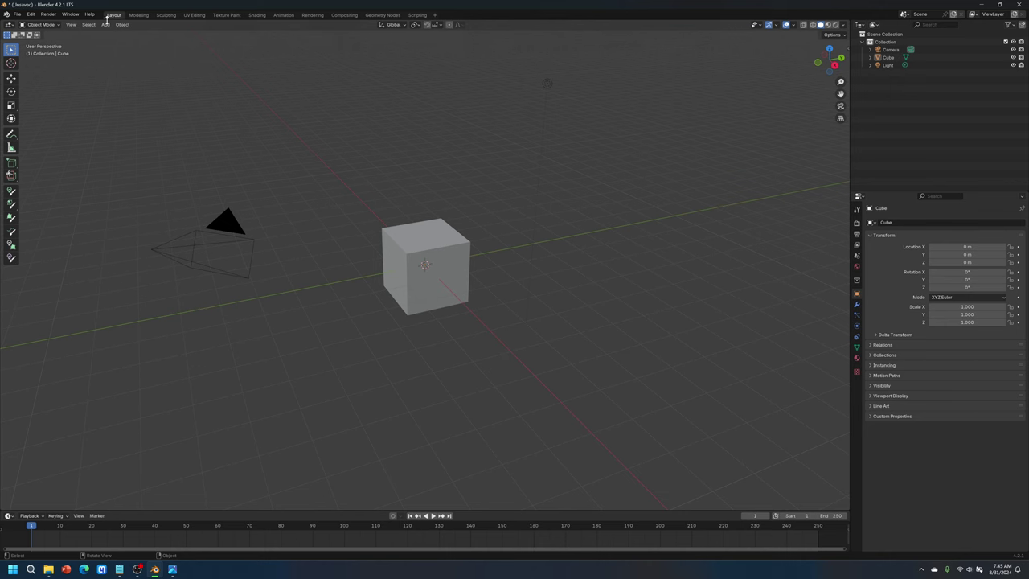
click(29, 14)
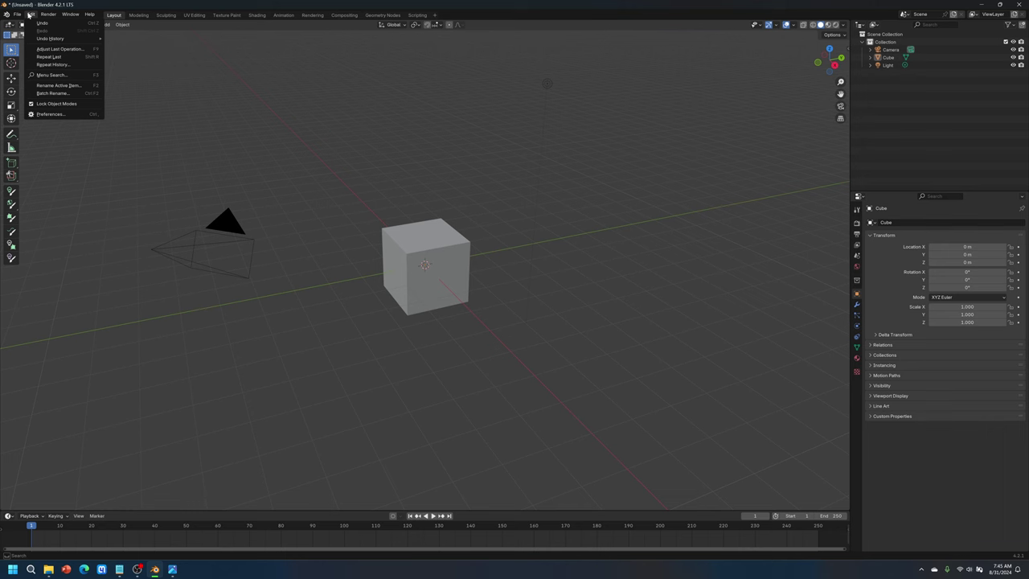
Open Preferences at System and toggle Cycles Render Devices to None, then back to OptiX
click(55, 115)
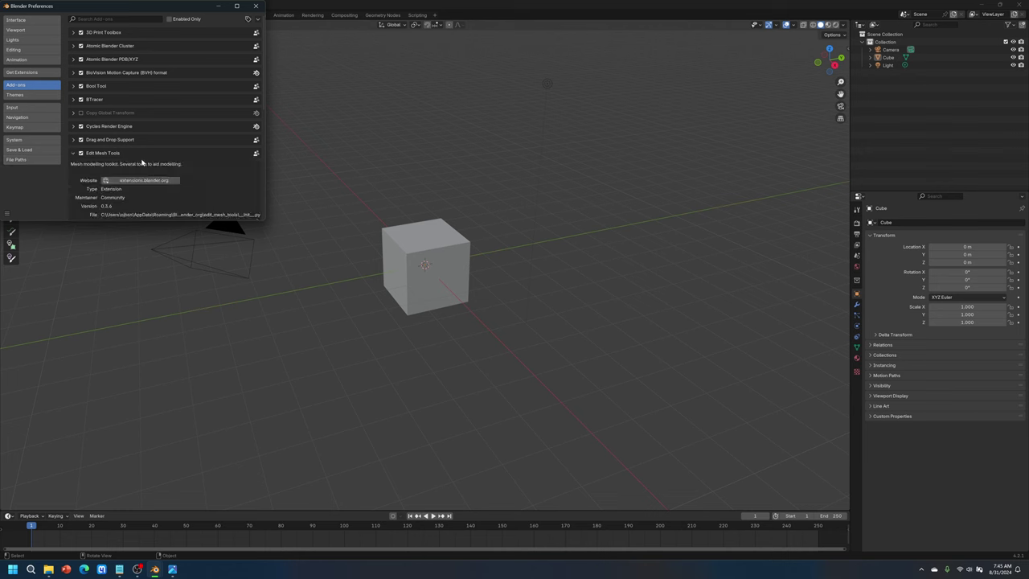
scroll(141, 162, down, 1)
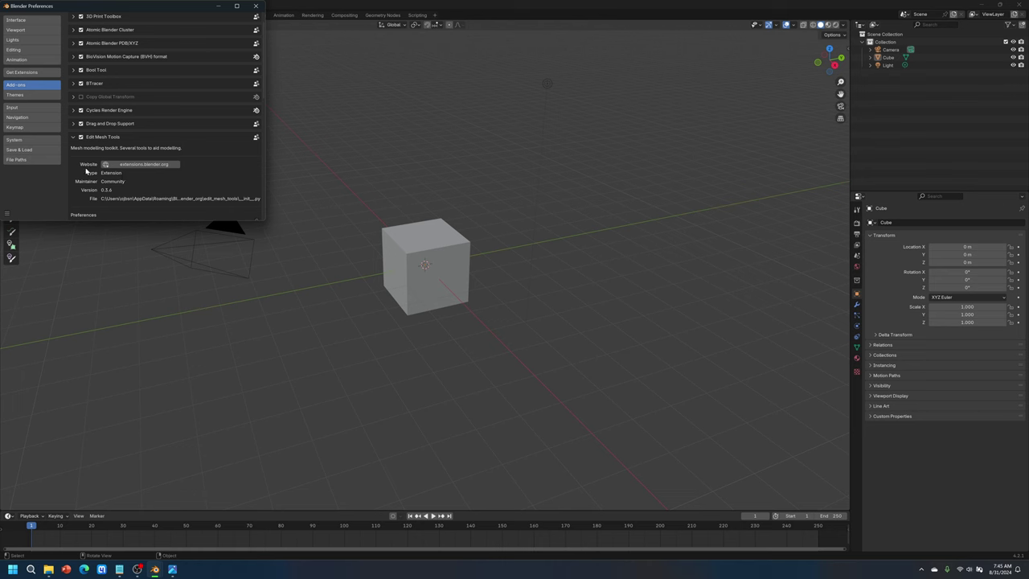
scroll(93, 169, up, 1)
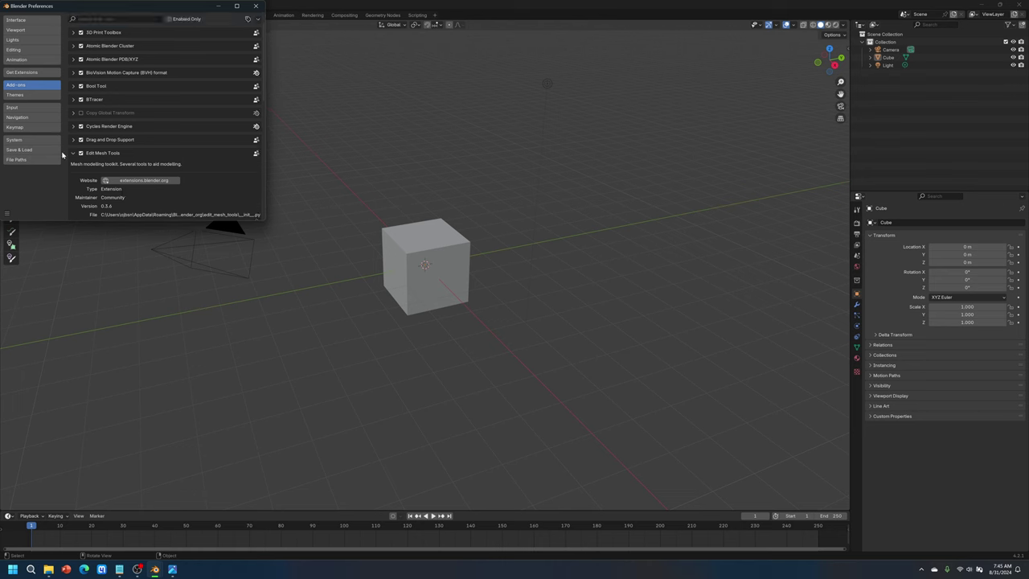
click(17, 141)
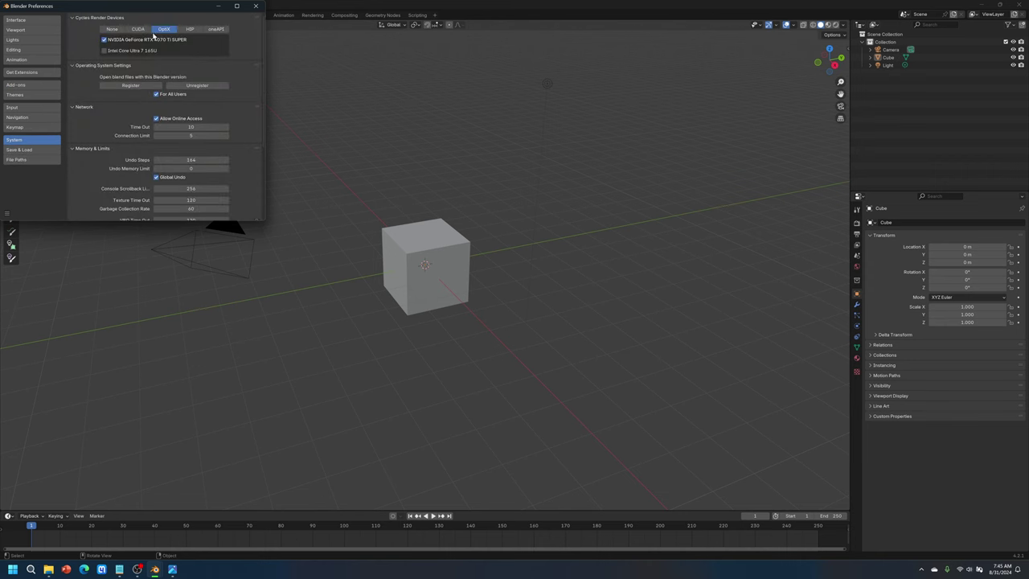
click(111, 30)
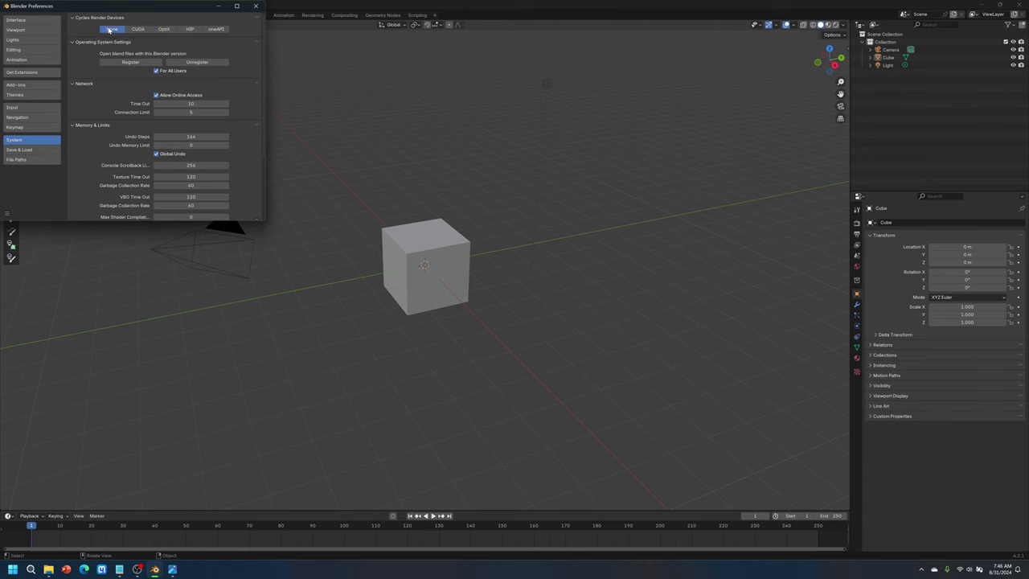
click(164, 30)
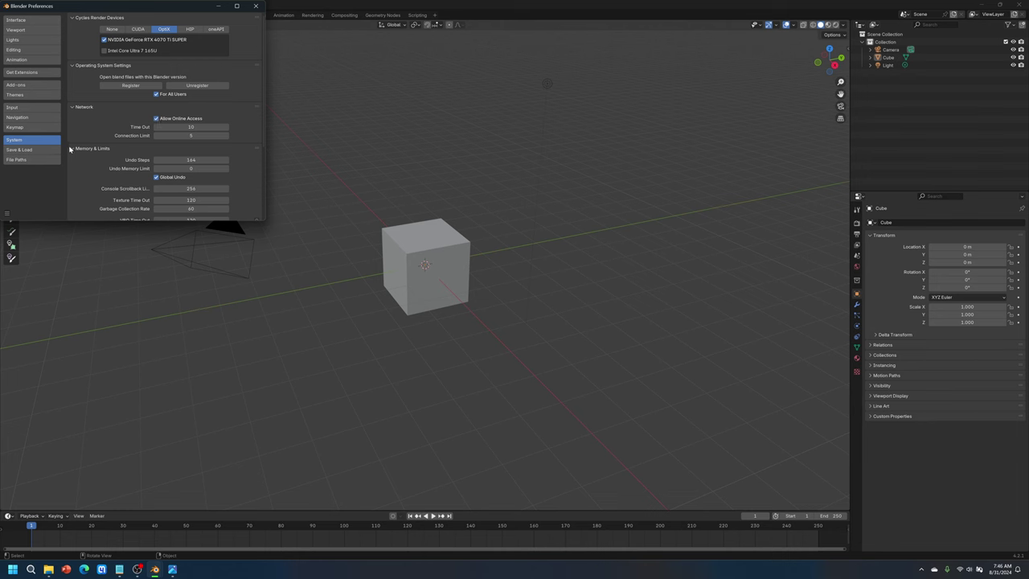
Browse the Get Extensions list and search it for 'mesh'
click(31, 74)
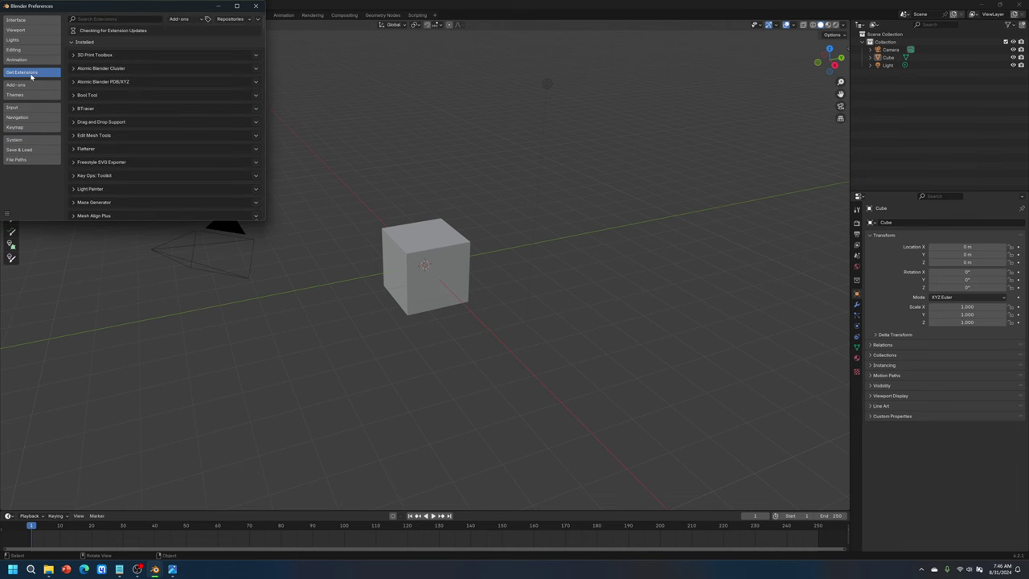
scroll(123, 113, down, 4)
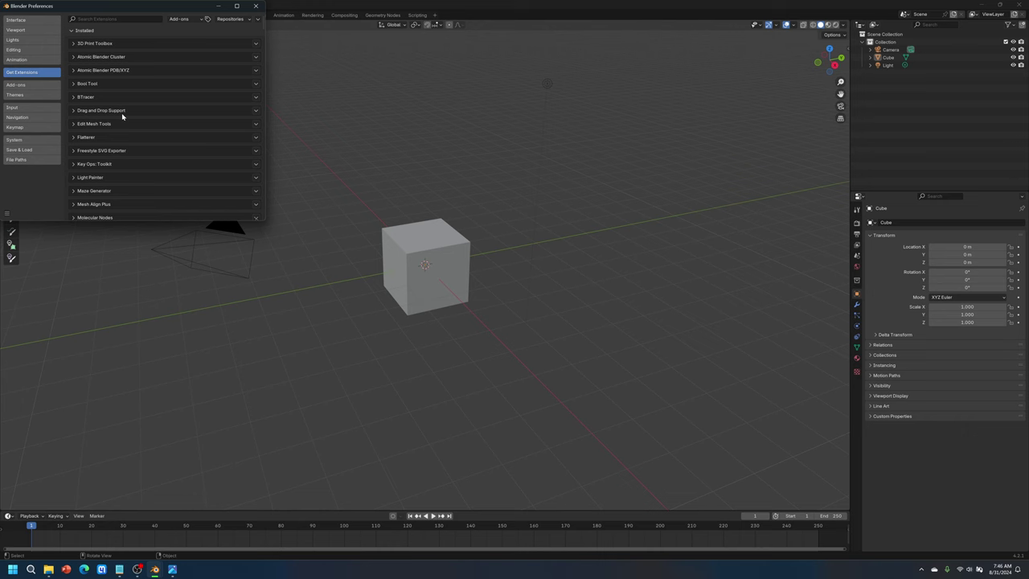
scroll(128, 145, down, 8)
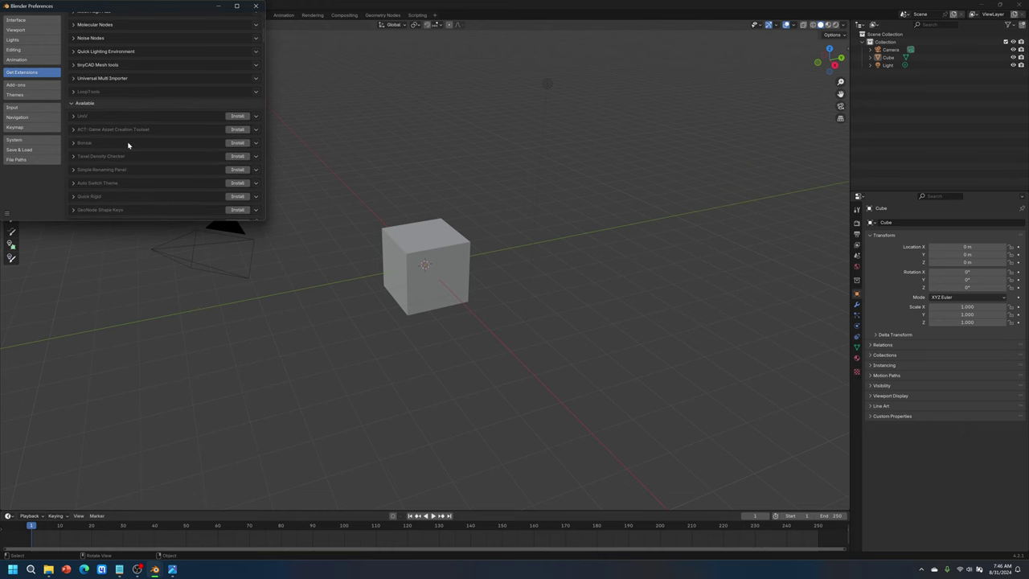
scroll(128, 145, down, 3)
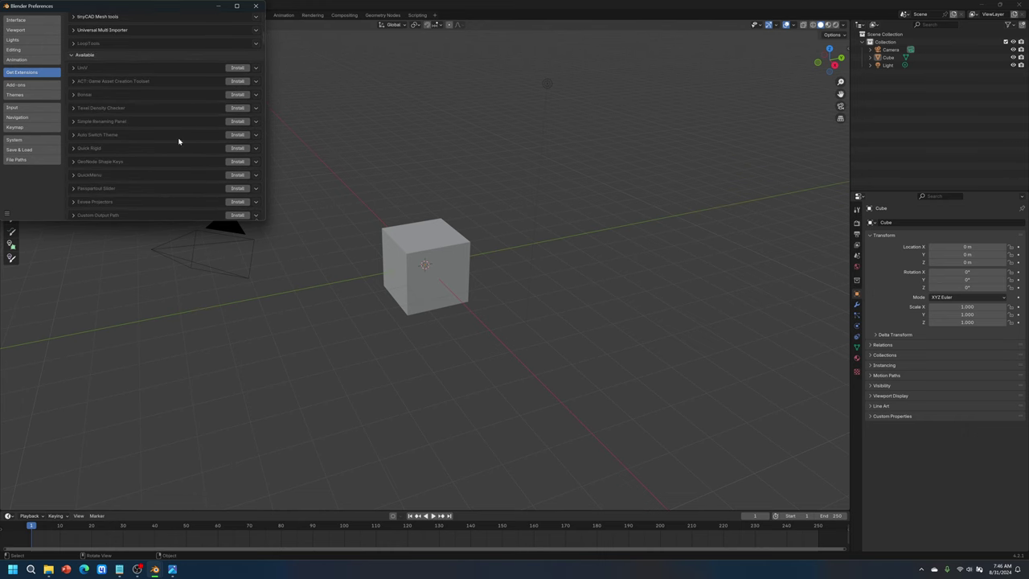
scroll(218, 159, down, 9)
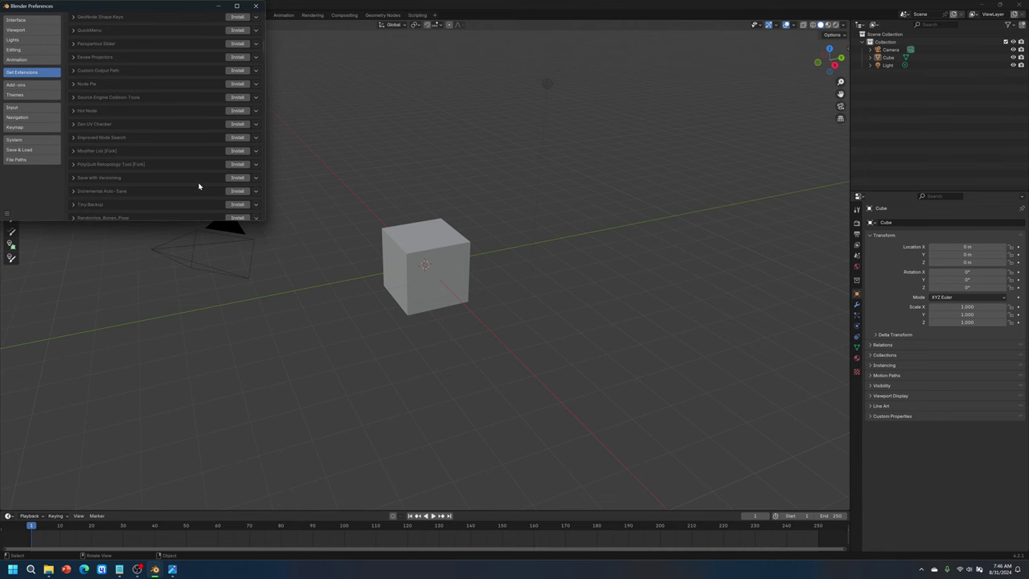
scroll(198, 186, up, 20)
click(139, 16)
text(mesh)
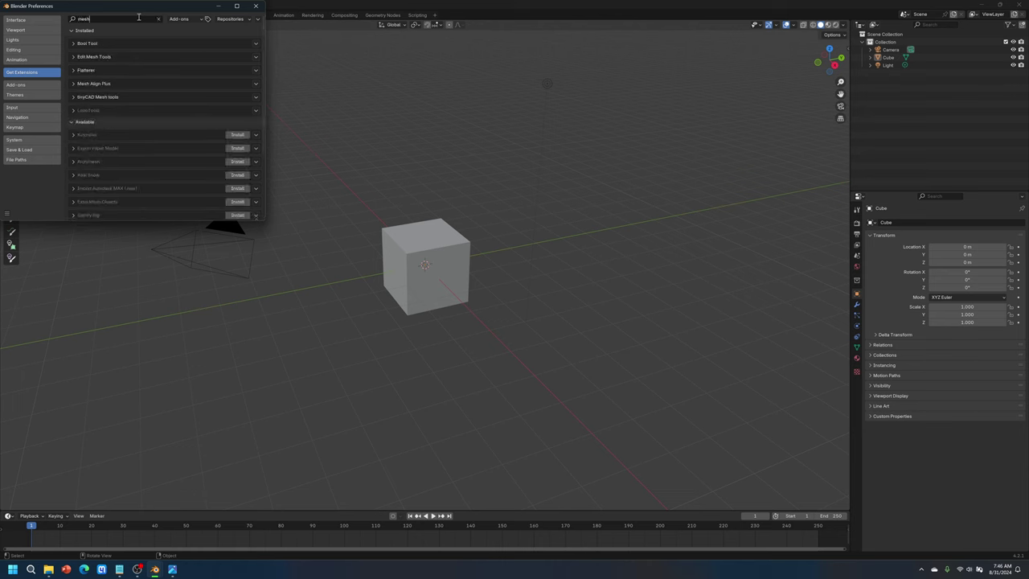
Expand and collapse Edit Mesh Tools and tinyCAD Mesh tools, then close Preferences
click(79, 58)
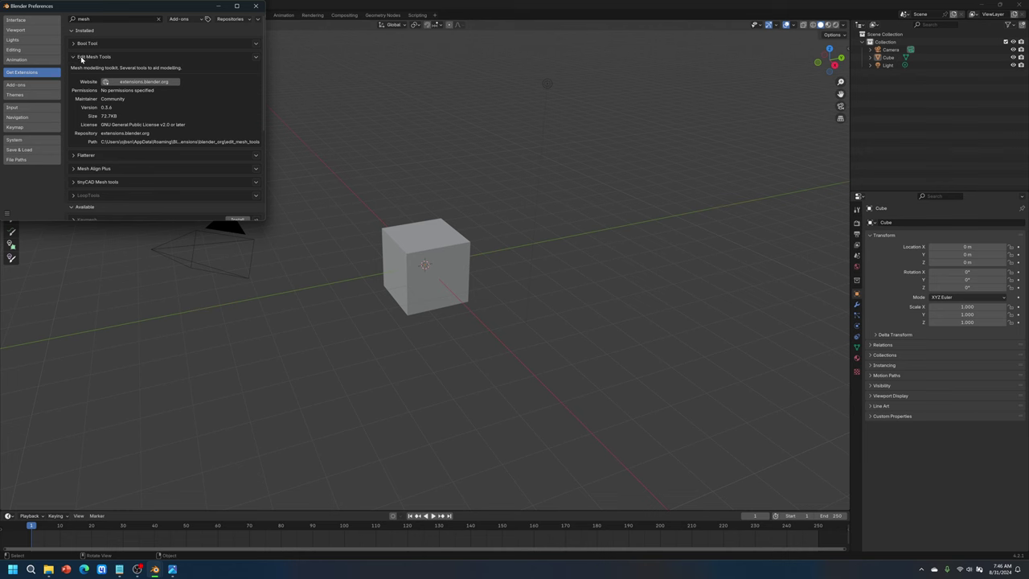
click(75, 57)
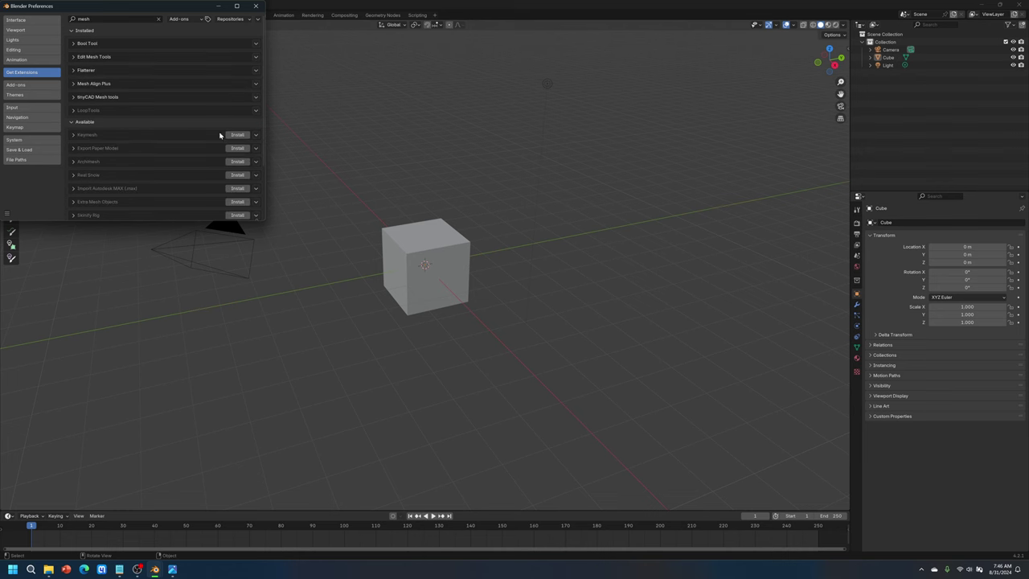
click(72, 98)
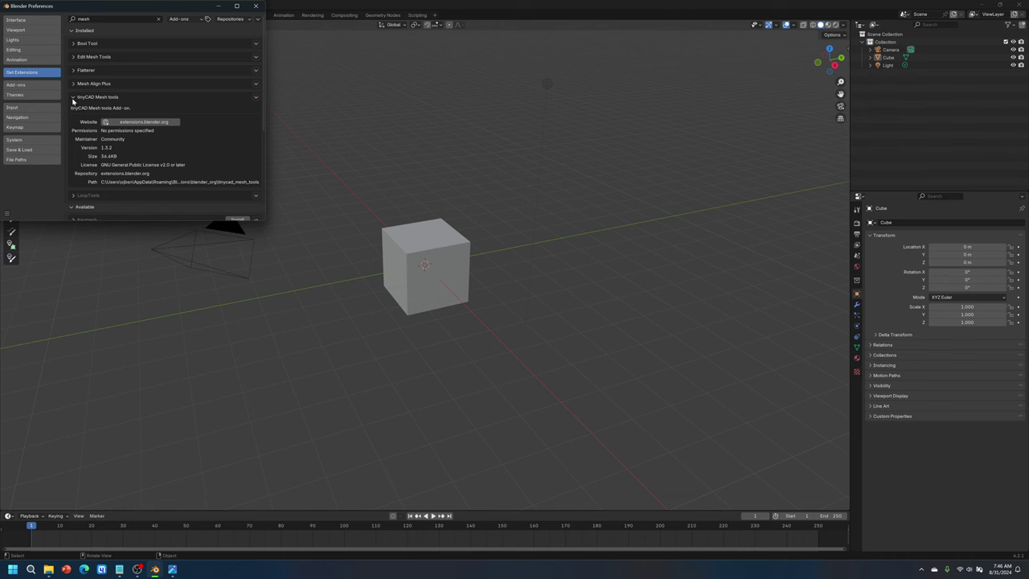
click(72, 97)
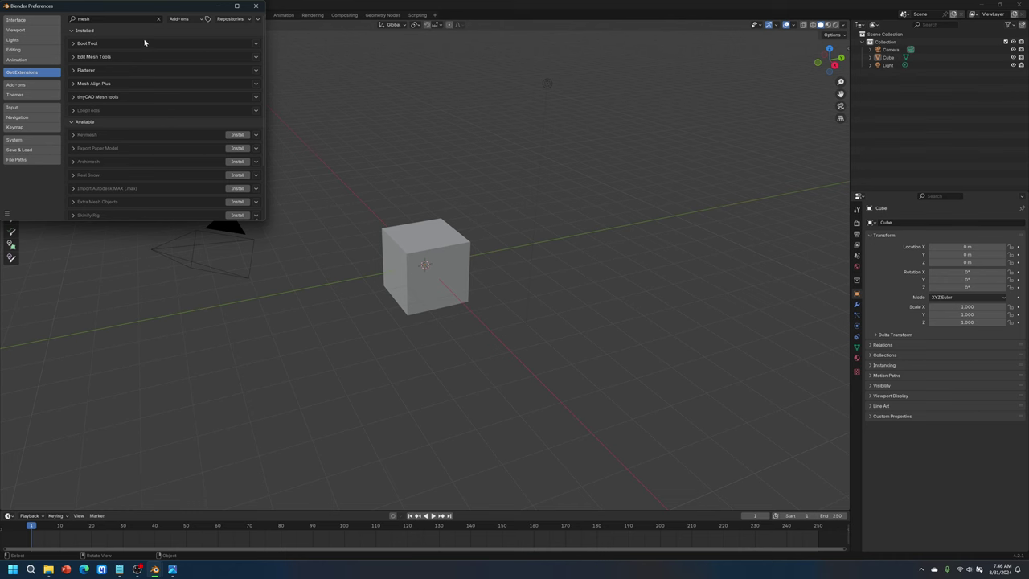
click(257, 7)
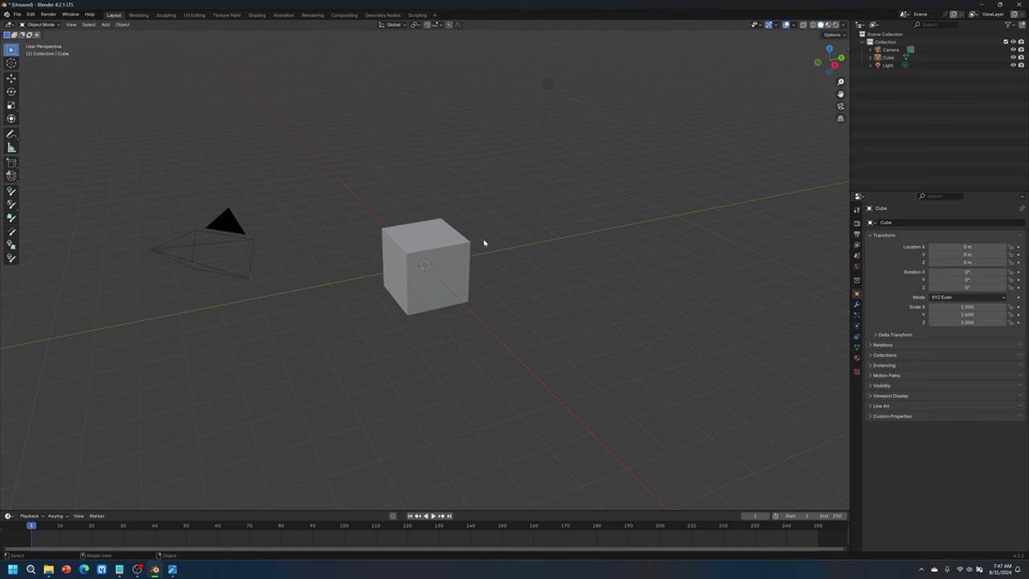
Delete the cube and select the camera
click(439, 245)
key(Delete)
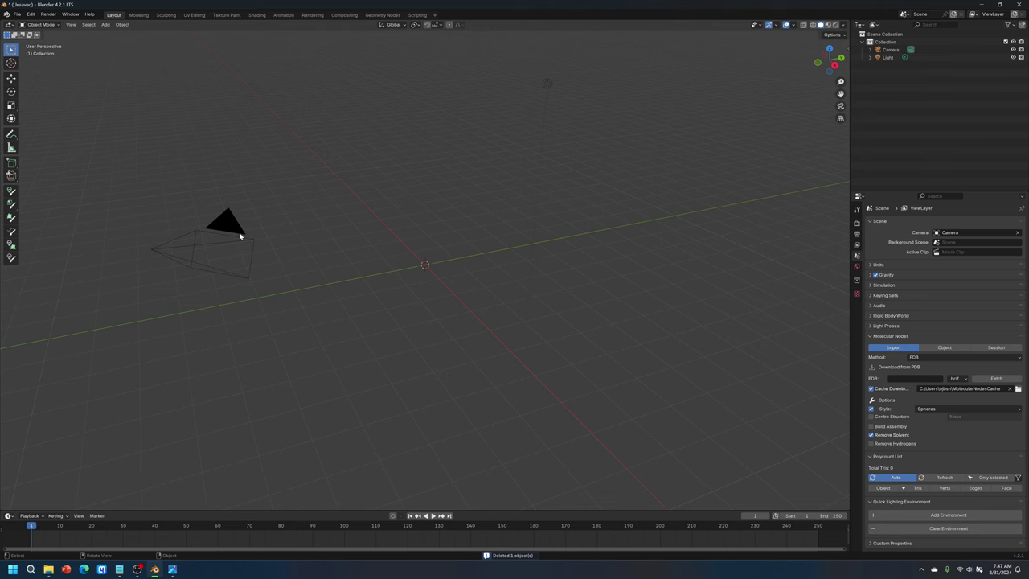
click(240, 235)
middle_drag(399, 236, 328, 237)
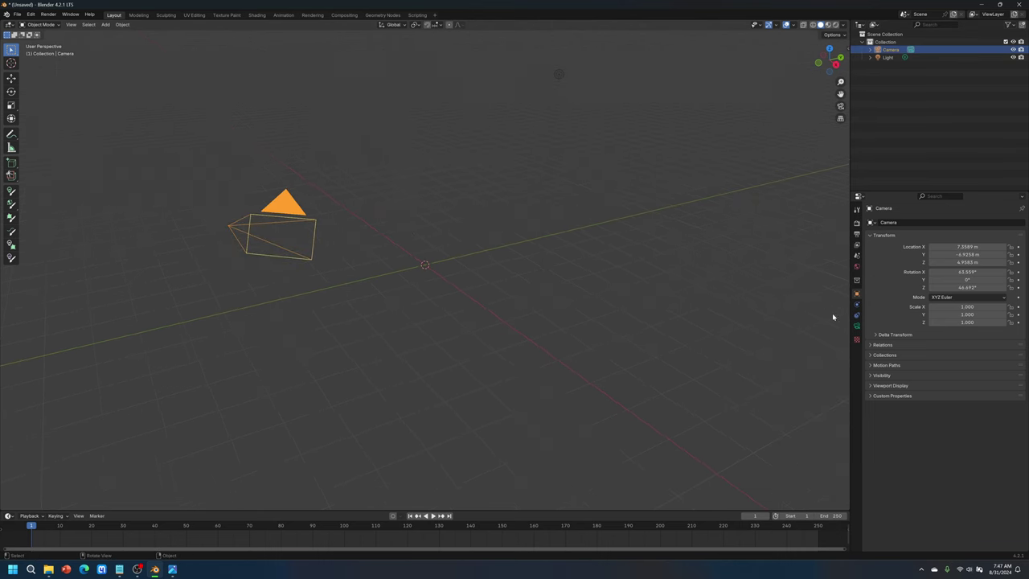
Set the camera's X and Z rotation to 0° in Object properties
click(983, 272)
click(977, 287)
click(977, 287)
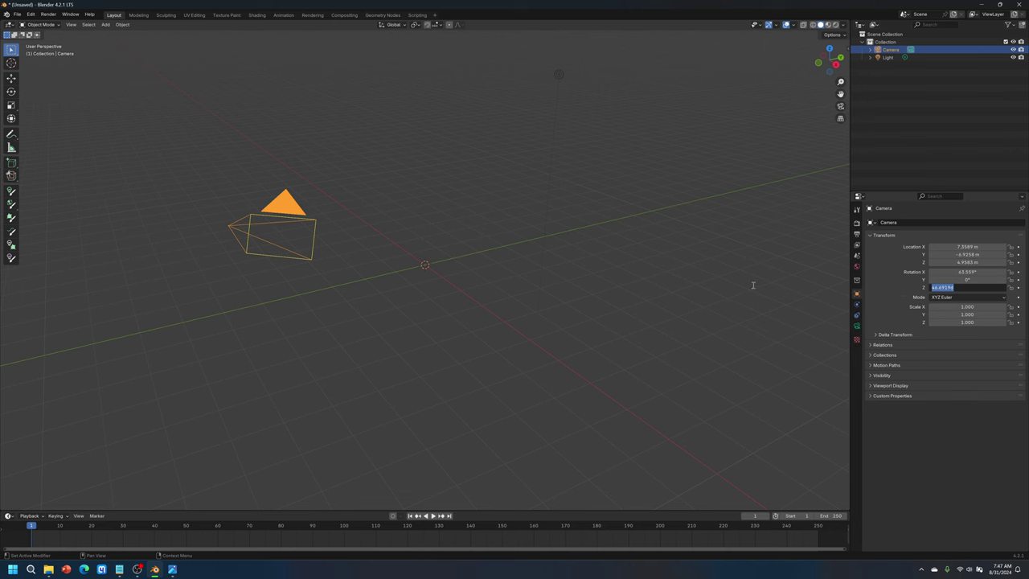
text(0)
key(Return)
text(0)
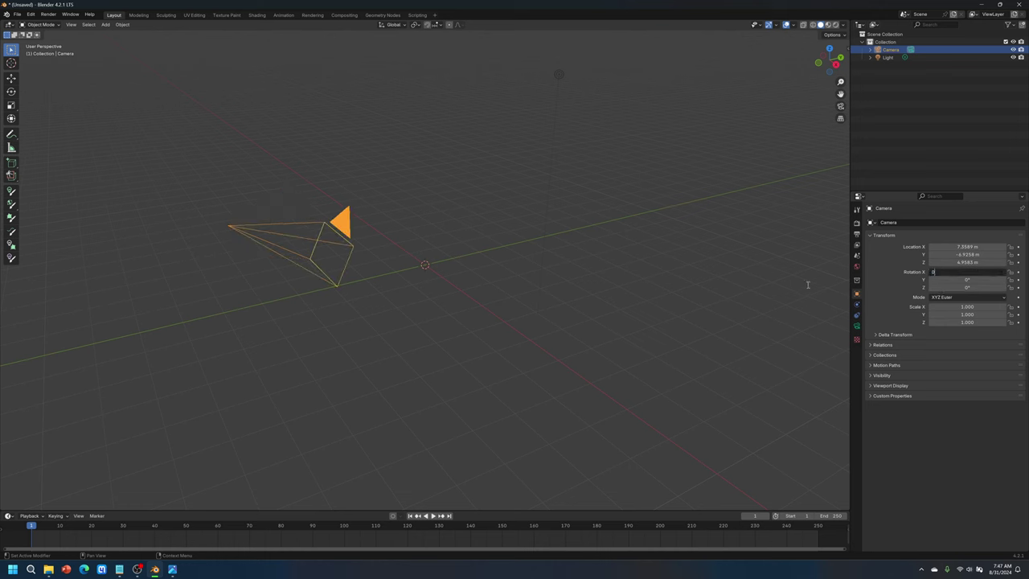
key(Return)
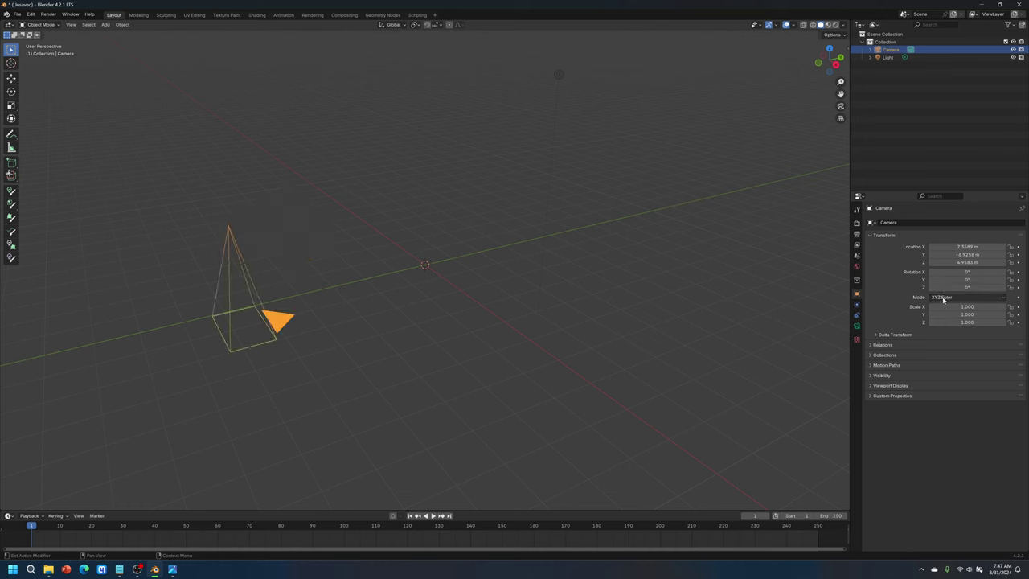
middle_drag(254, 329, 378, 341)
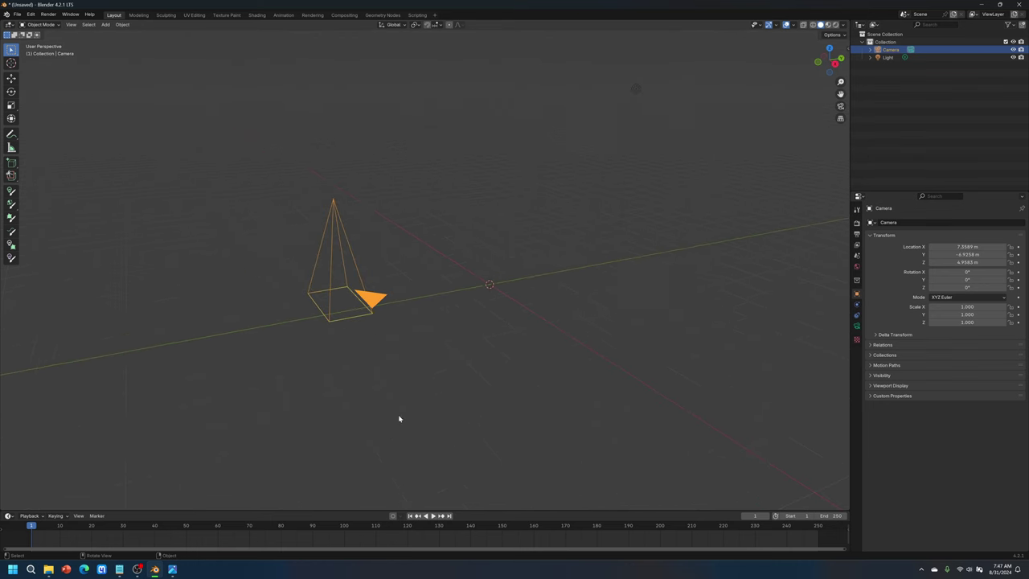
mouse_move(500, 332)
middle_down()
mouse_move(517, 338)
mouse_move(584, 303)
mouse_move(471, 316)
mouse_move(505, 324)
middle_up()
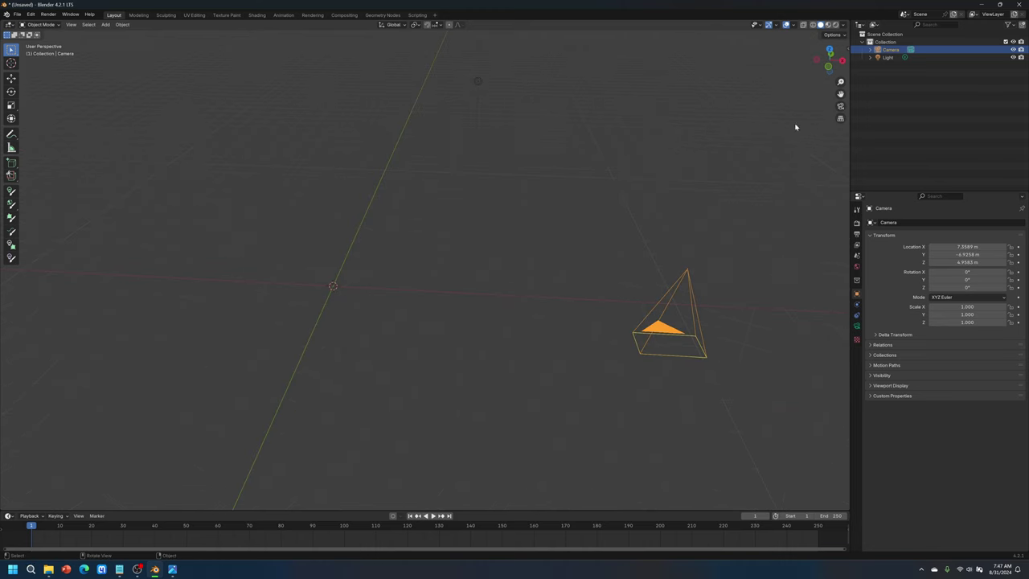
Switch to camera view and zoom until the camera frame fills the viewport
click(841, 107)
scroll(443, 274, up, 2)
scroll(443, 275, up, 1)
scroll(443, 275, down, 4)
scroll(443, 275, up, 5)
scroll(443, 275, down, 1)
ctrl+middle_drag(452, 313, 453, 297)
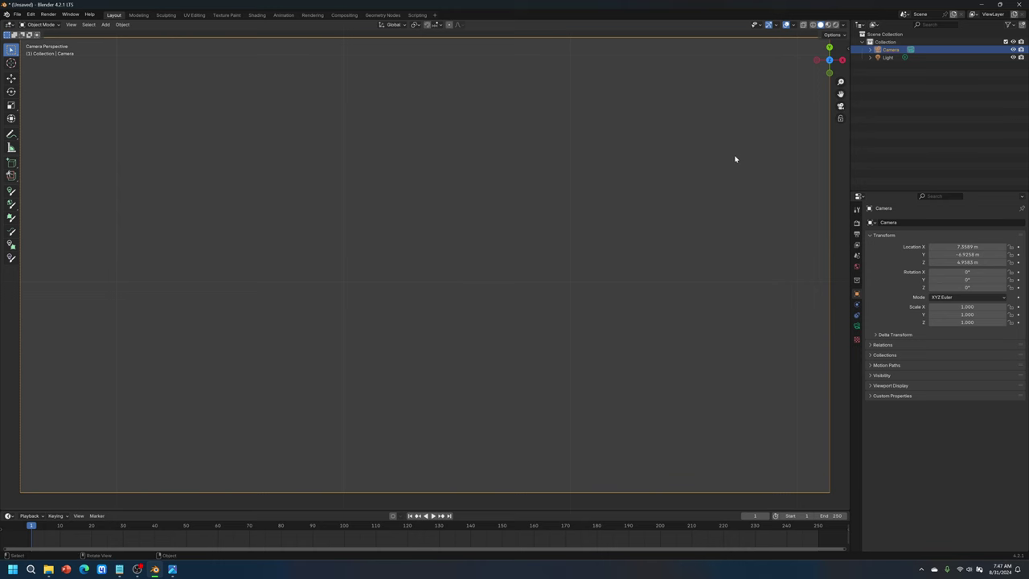
Enable Lock Camera to View in the side panel's View tab and pull the view back
key(n)
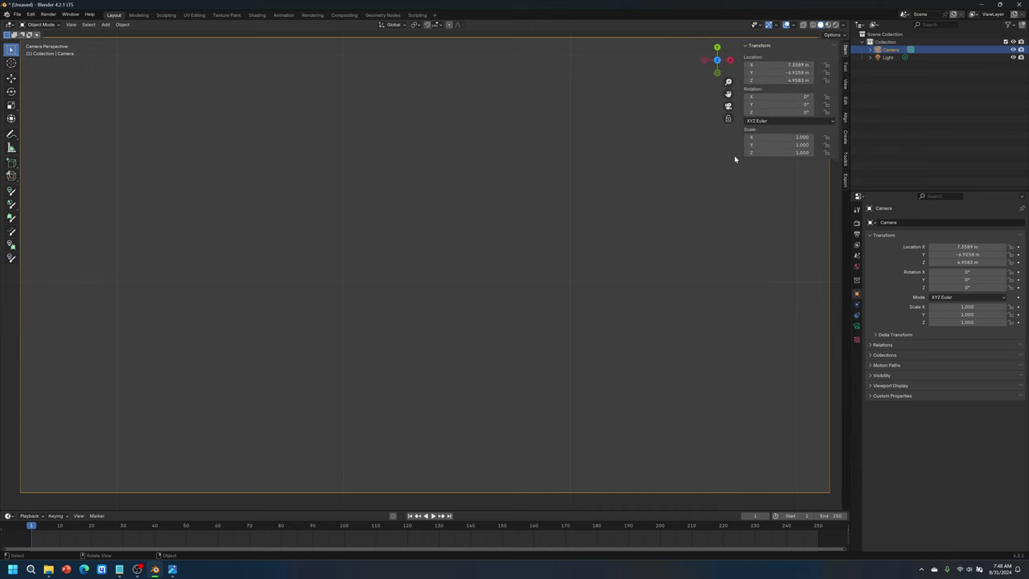
click(845, 84)
click(785, 150)
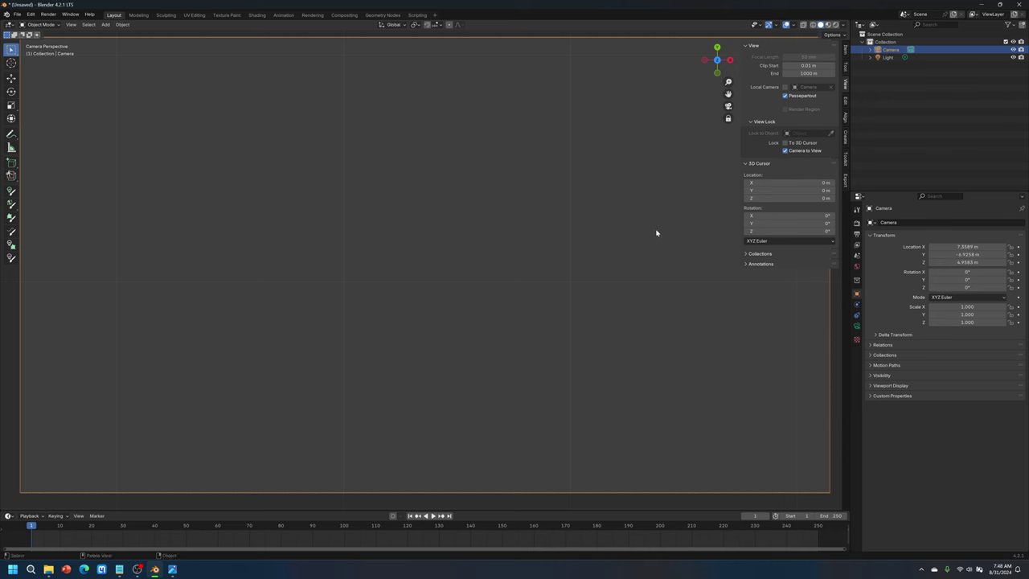
key(n)
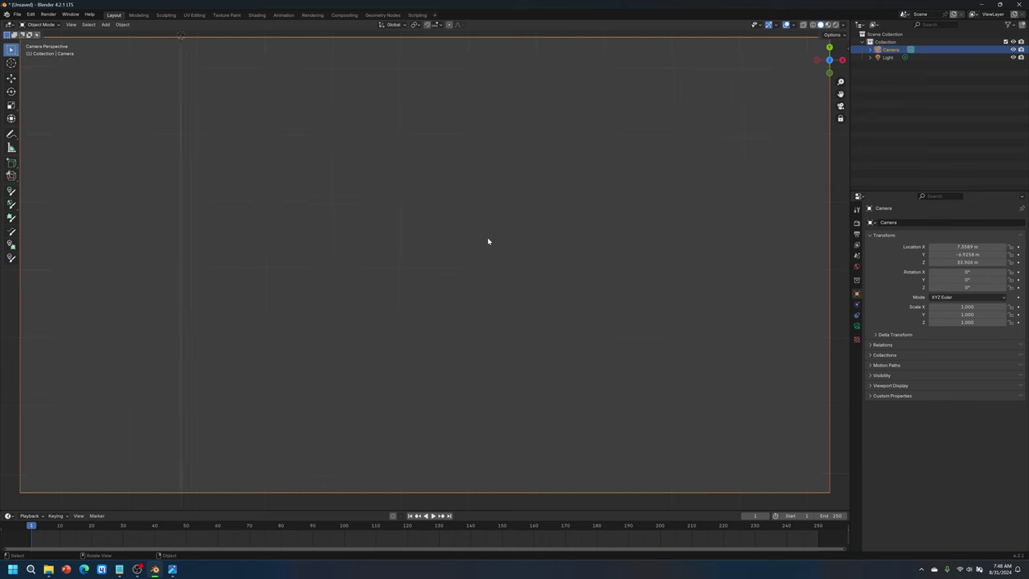
shift+middle_drag(487, 241, 465, 263)
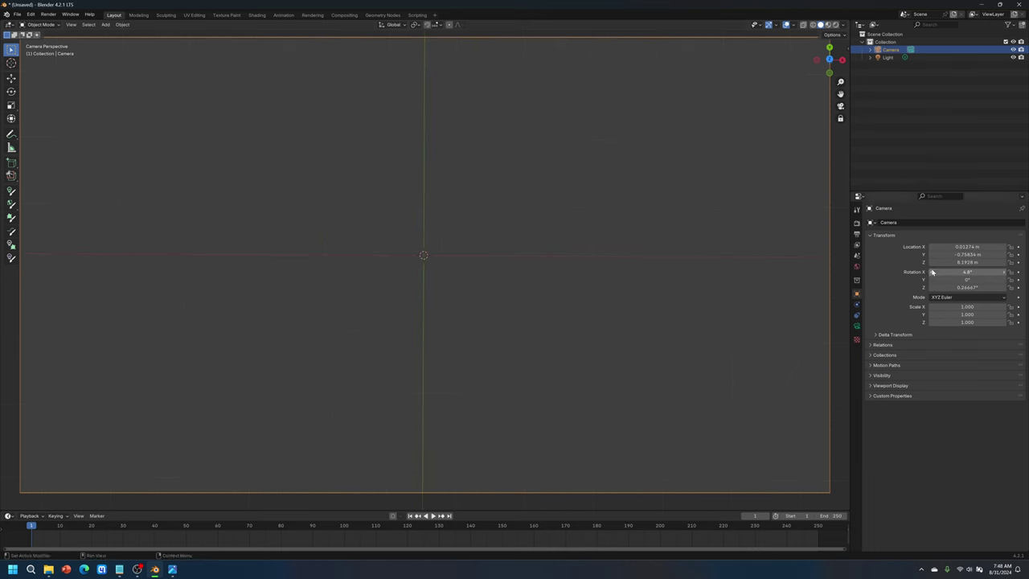
Reset the camera's Z and X rotation to 0° and recentre the world origin in view
click(969, 287)
text(0)
key(Return)
click(969, 272)
text(0)
key(Return)
shift+middle_drag(487, 169, 506, 276)
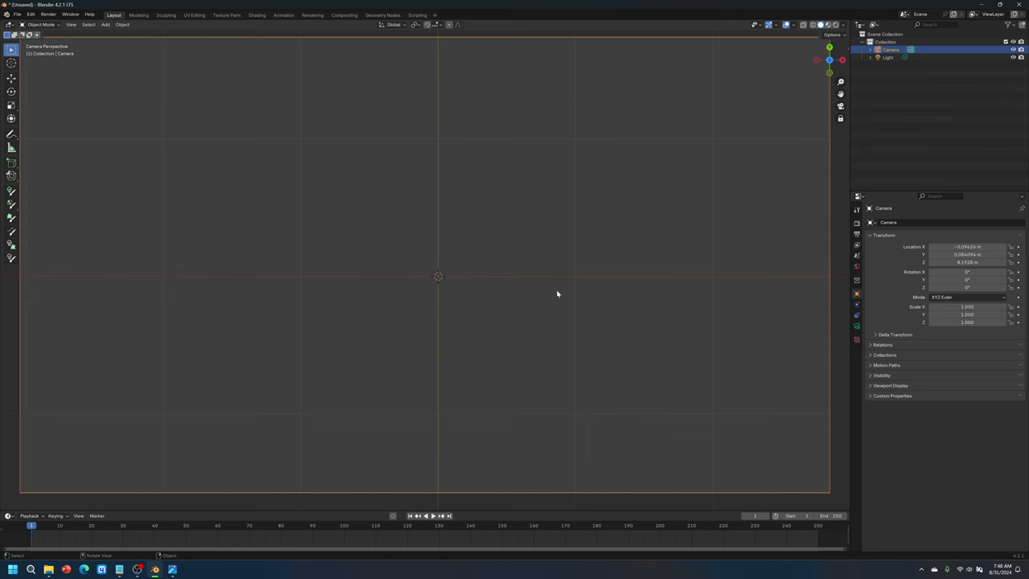
Import 1.svg from Downloads > Fractals Demonstration as Scalable Vector Graphics
click(17, 14)
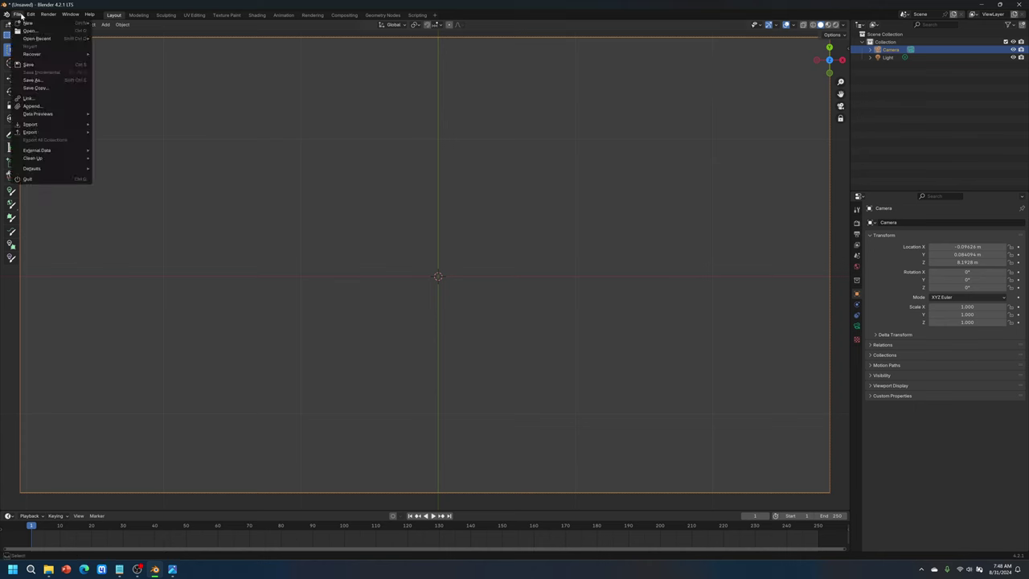
mouse_move(51, 124)
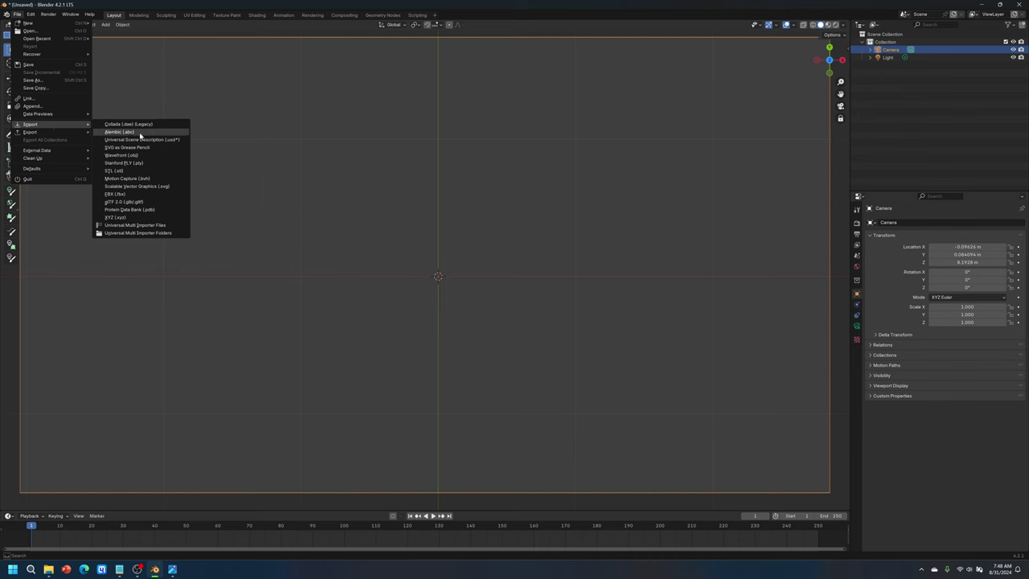
click(171, 187)
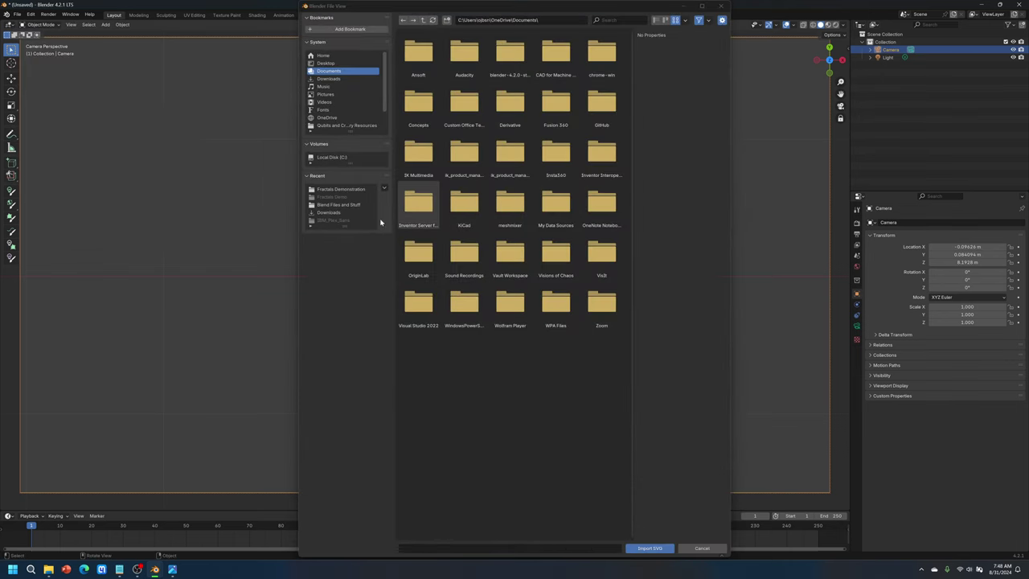
click(351, 78)
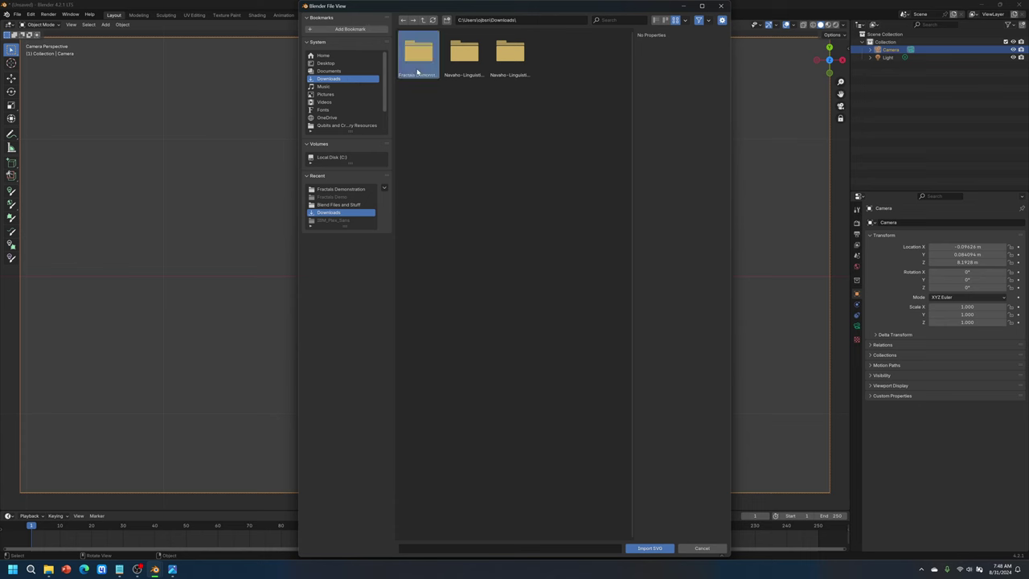
double_click(417, 71)
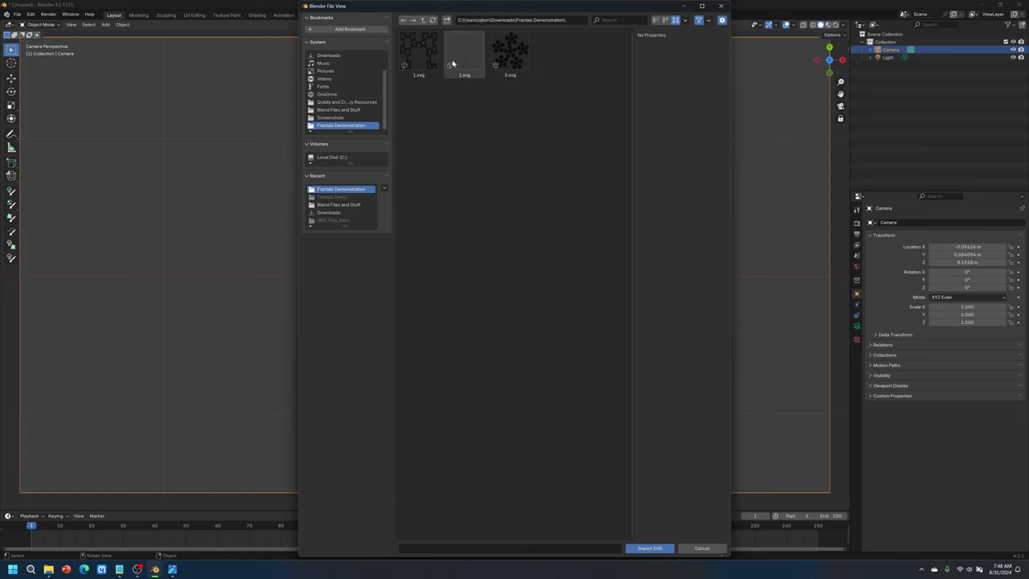
click(434, 63)
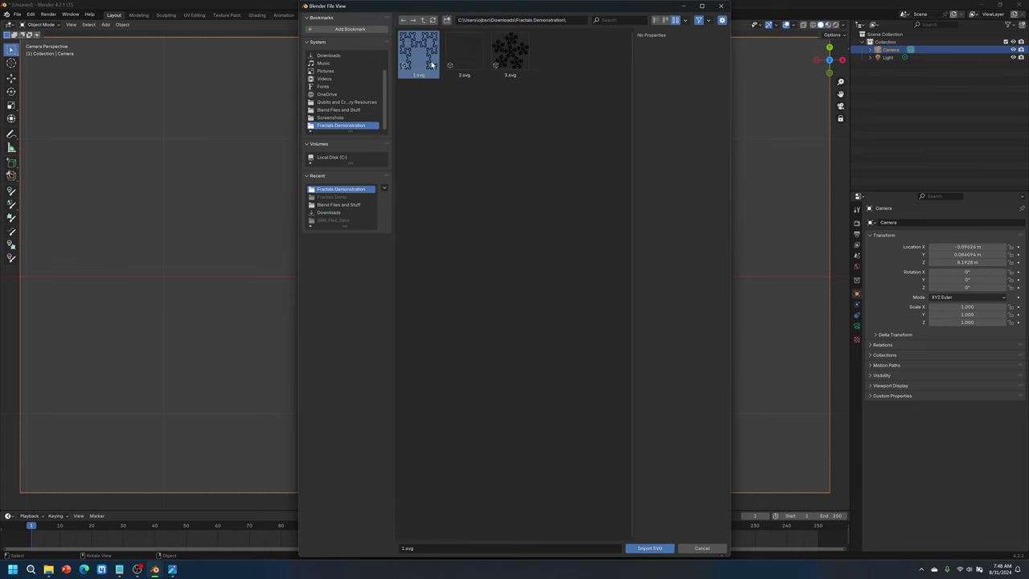
click(653, 548)
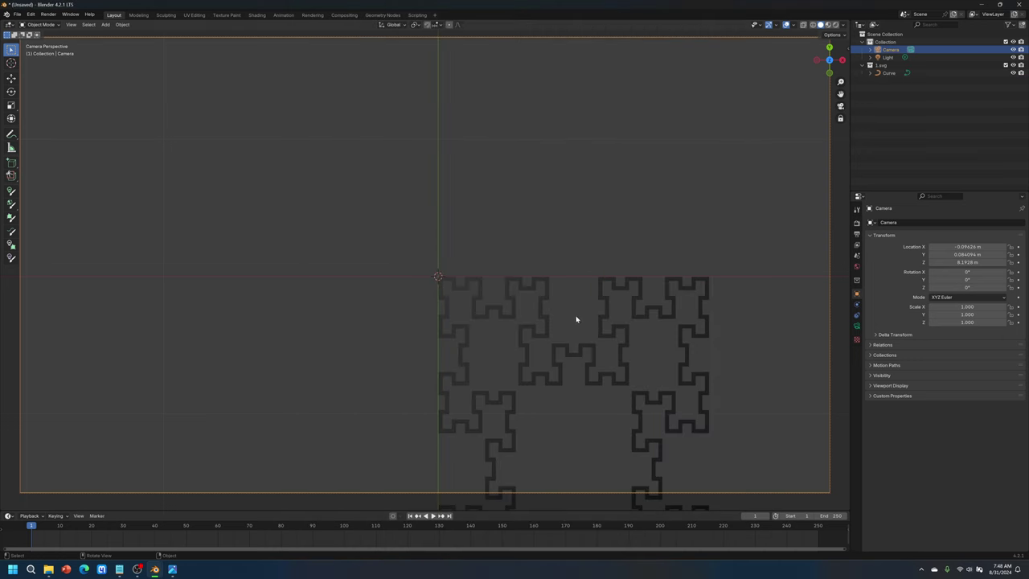
Frame the imported square fractal in the camera view and select its curve
scroll(504, 288, down, 5)
shift+middle_drag(505, 287, 496, 217)
scroll(496, 217, up, 3)
scroll(512, 226, up, 3)
shift+middle_drag(552, 294, 517, 304)
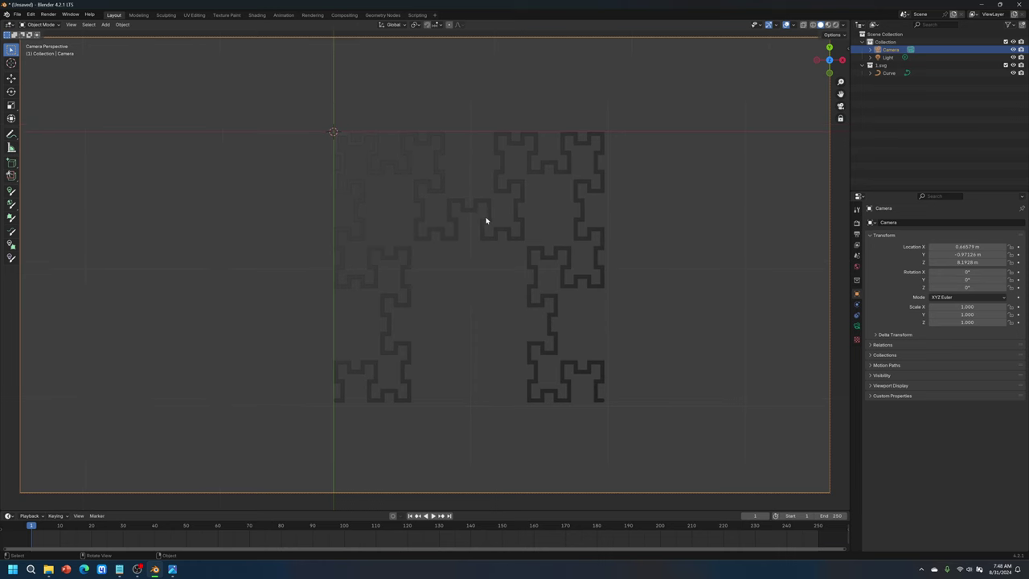
scroll(438, 306, down, 3)
click(449, 250)
click(435, 245)
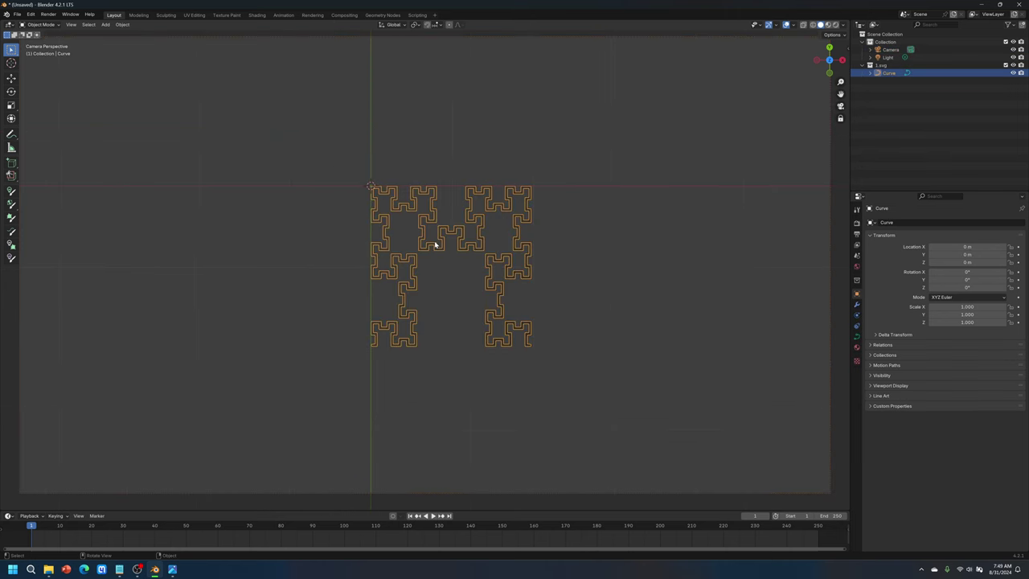
Set the curve's origin to its centre of mass and switch to Wireframe shading
click(121, 25)
mouse_move(141, 41)
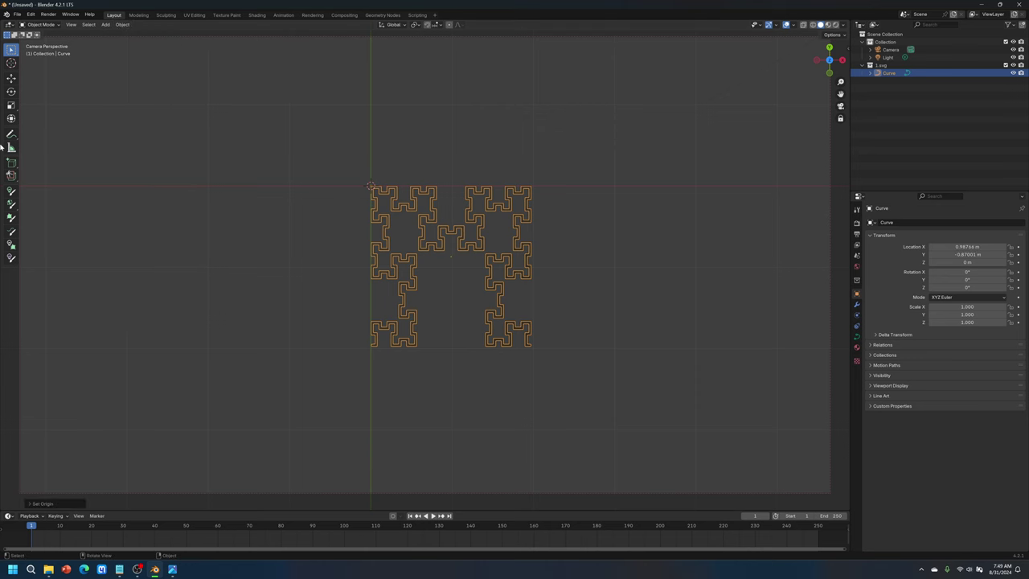
drag(282, 109, 627, 389)
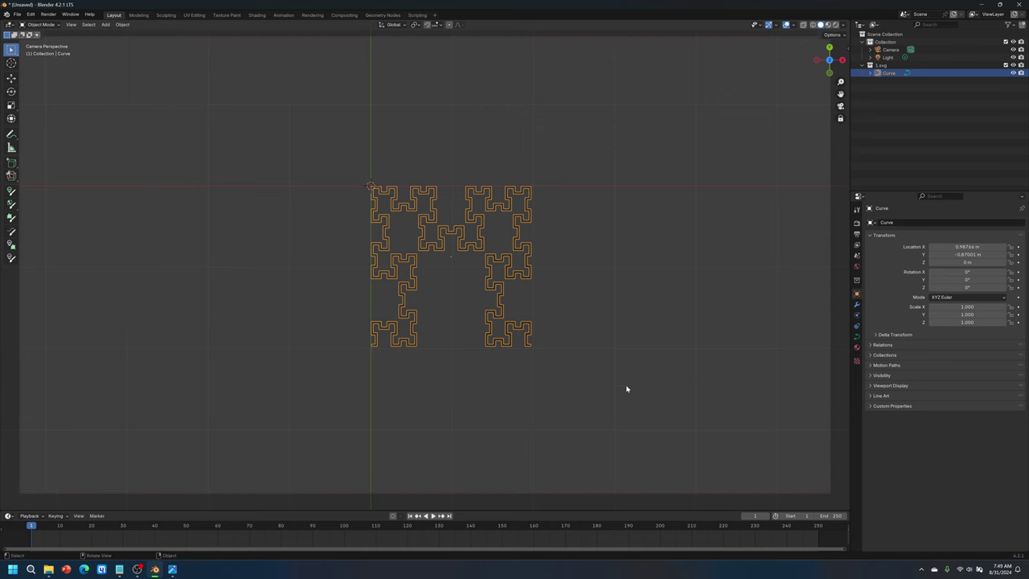
click(813, 27)
drag(330, 139, 623, 420)
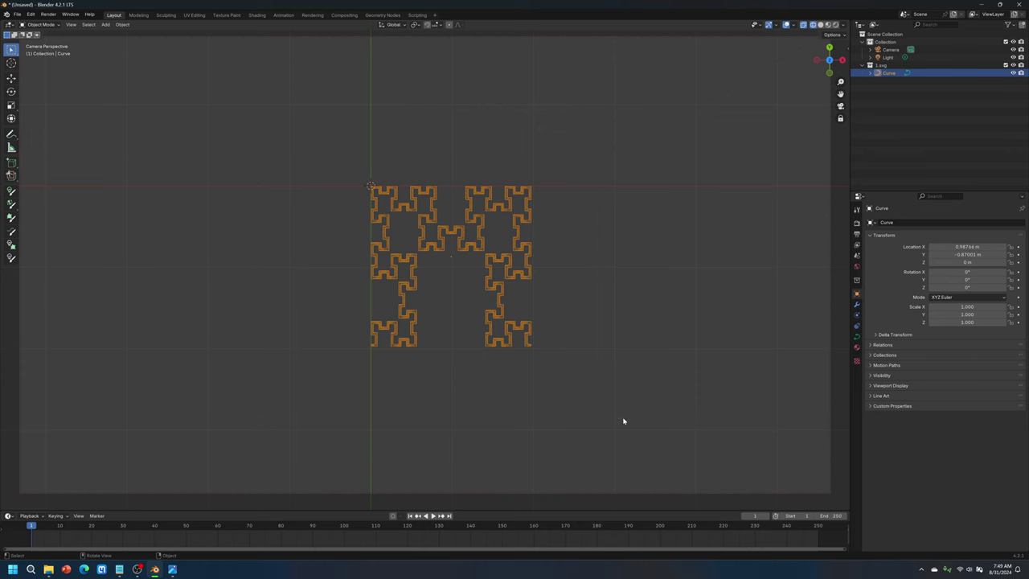
Slide the square fractal right along X with the Move tool, then deselect it
click(12, 78)
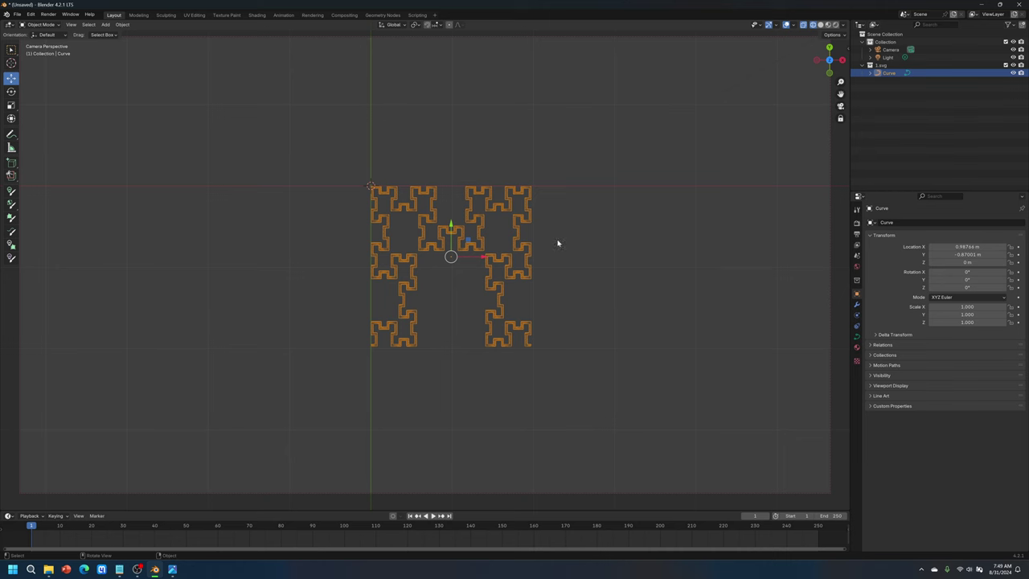
drag(473, 257, 716, 277)
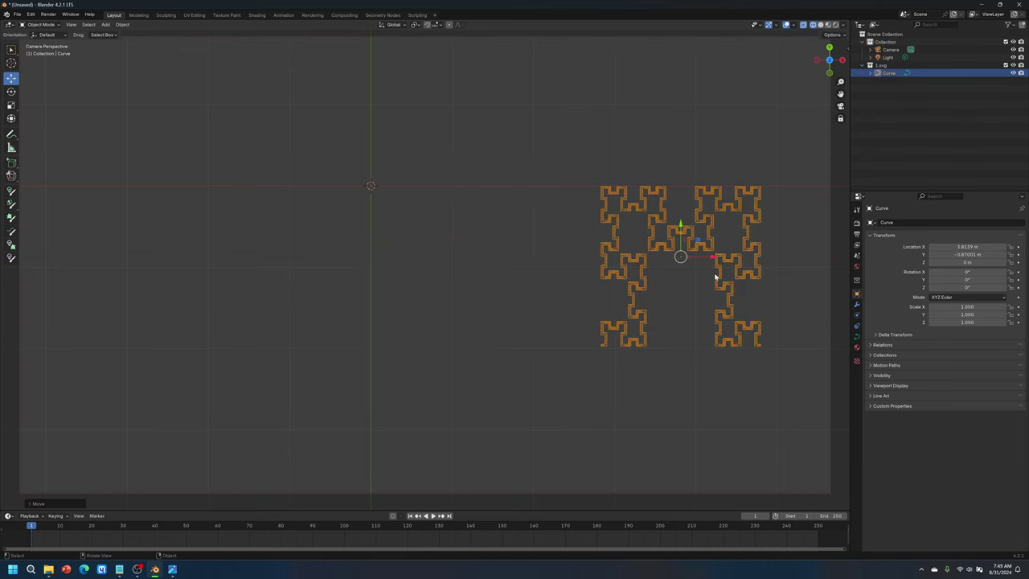
click(523, 279)
click(16, 15)
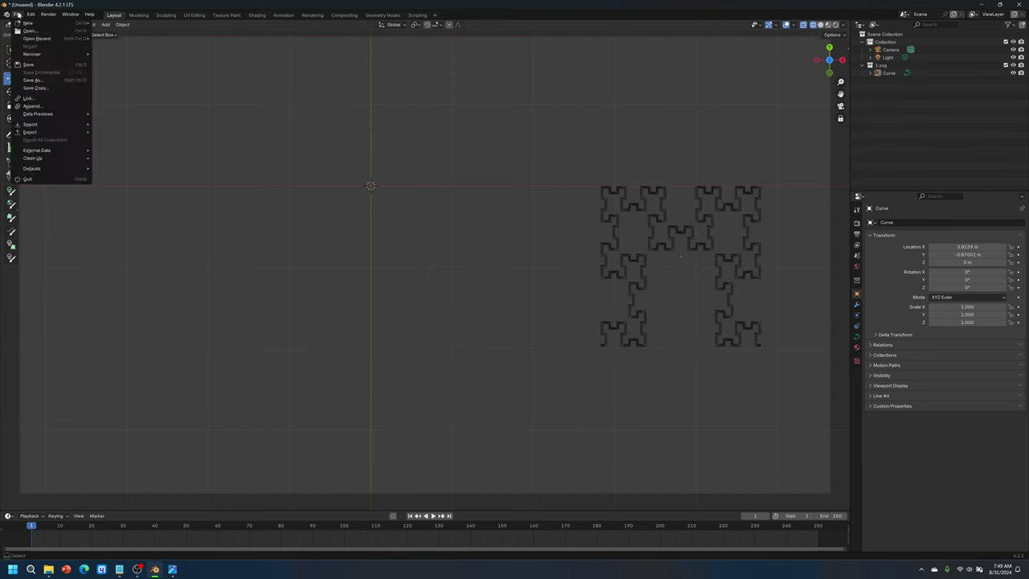
Import 2.svg as SVG and box-select the imported tree curve
mouse_move(57, 128)
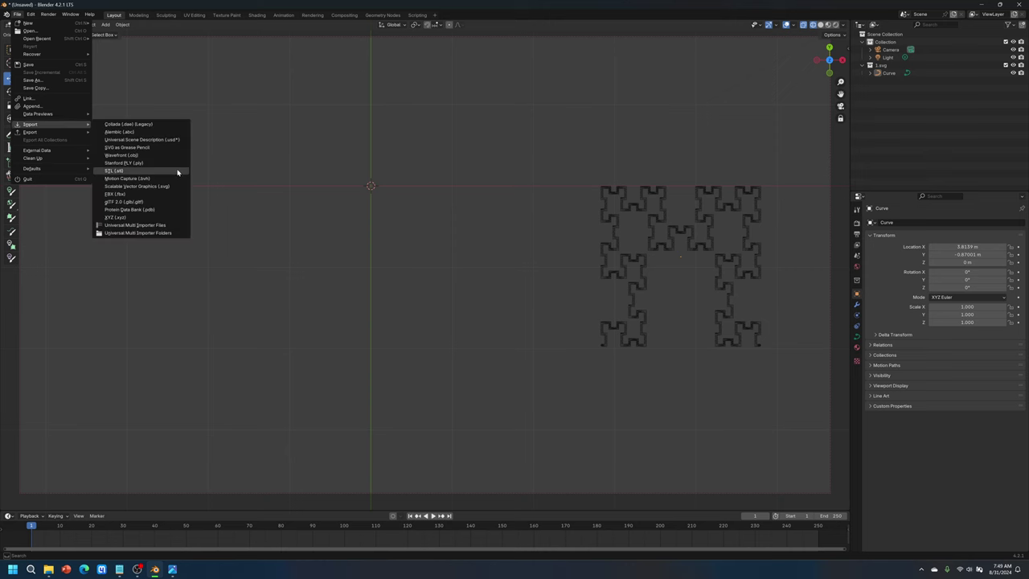
click(174, 186)
click(459, 75)
click(649, 547)
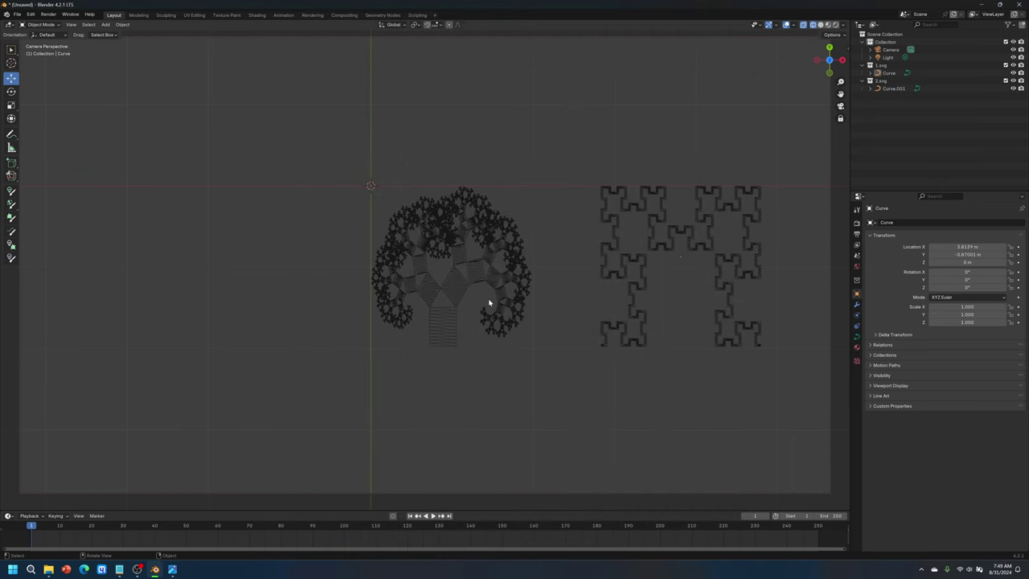
drag(318, 132, 558, 408)
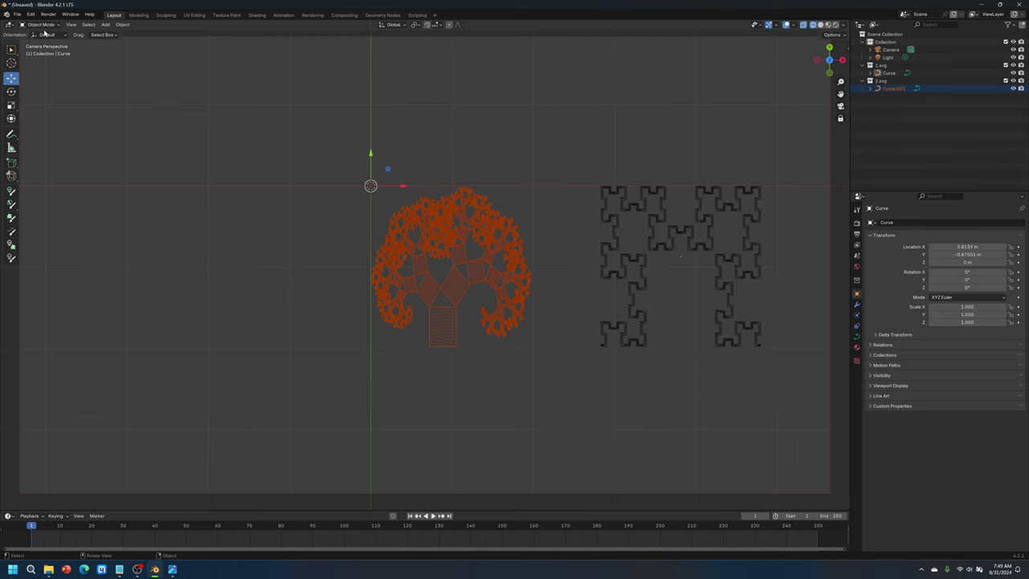
Set the tree's origin to Origin to Center of Mass (Surface)
click(121, 26)
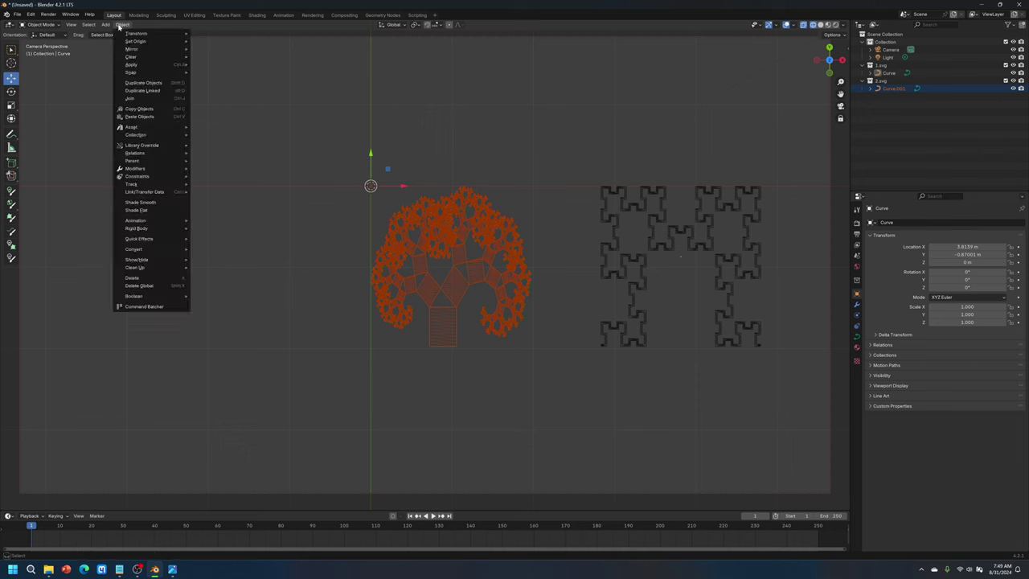
mouse_move(141, 41)
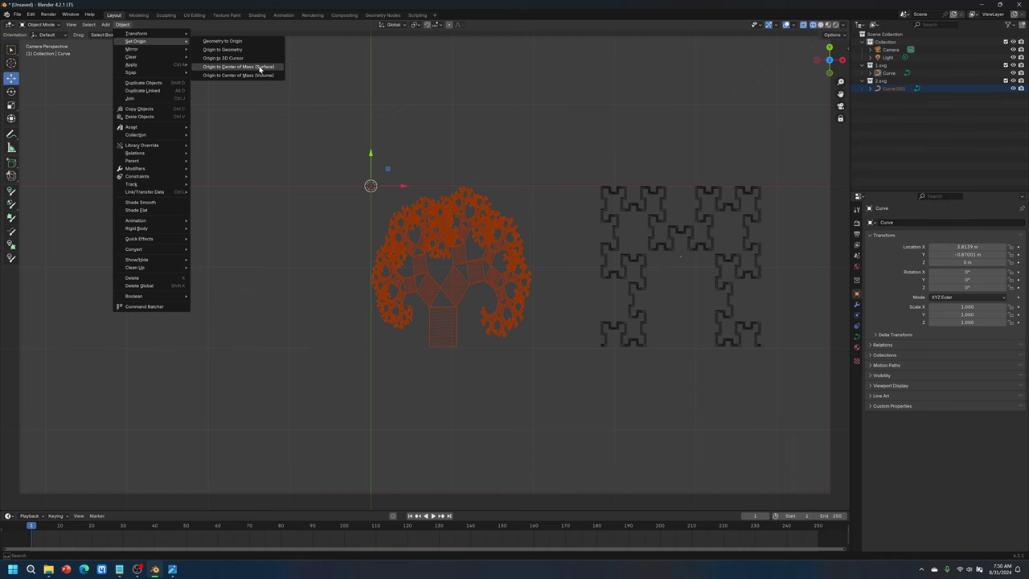
click(260, 69)
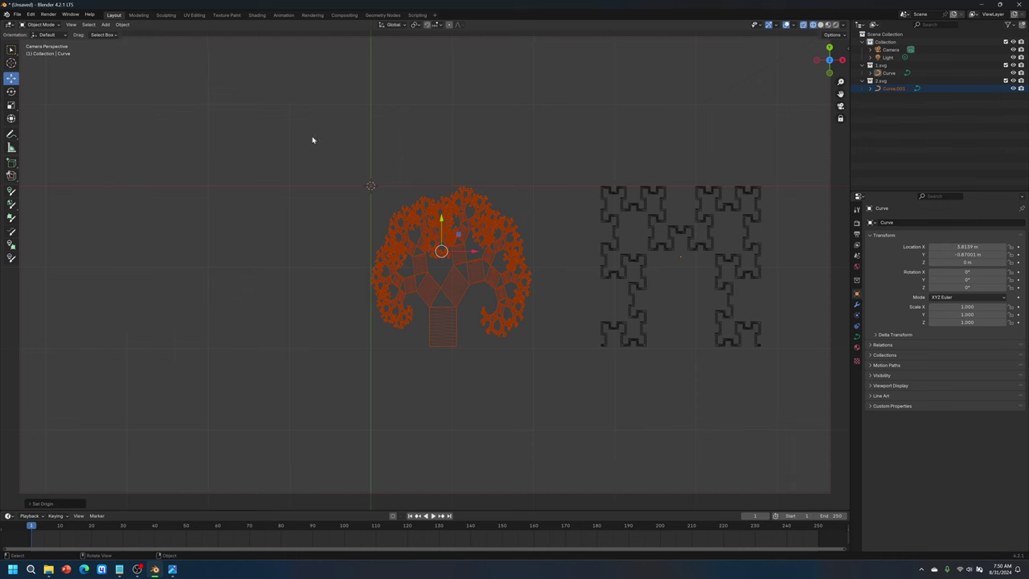
Move the tree left along X to X -1.7053 m, clear of the square fractal
click(442, 219)
drag(330, 138, 606, 395)
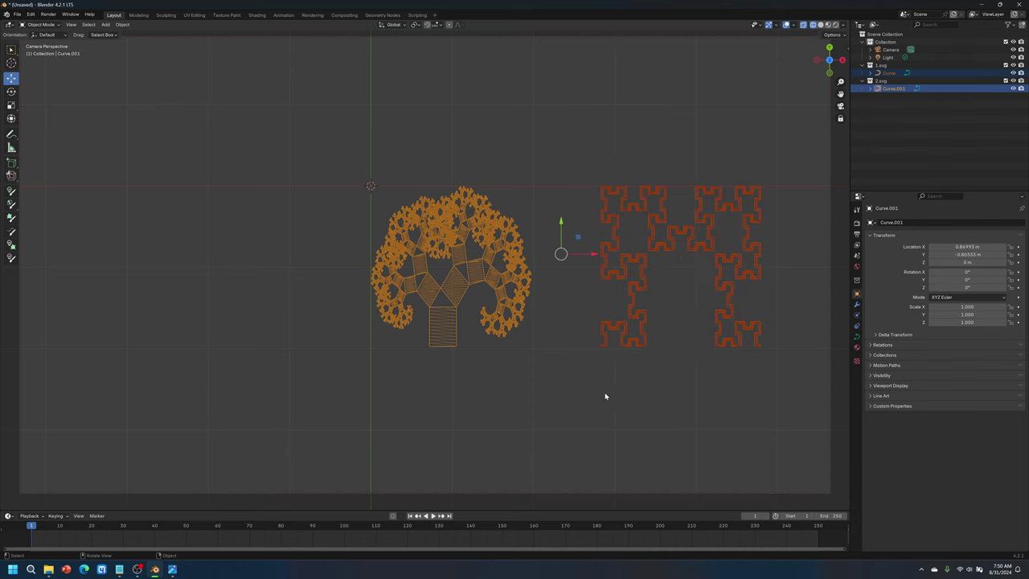
drag(275, 114, 553, 397)
key(g)
key(x)
click(263, 251)
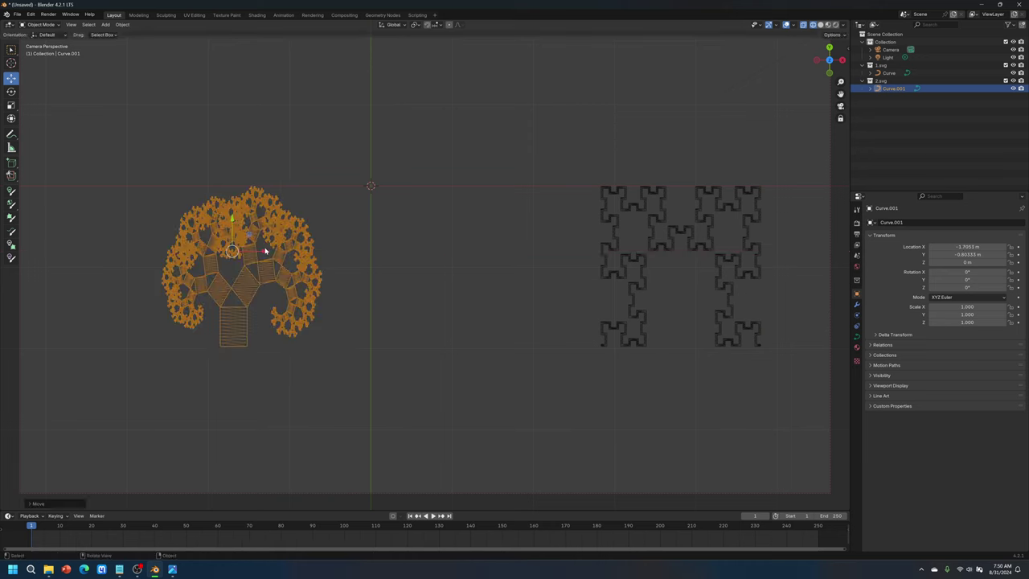
click(16, 15)
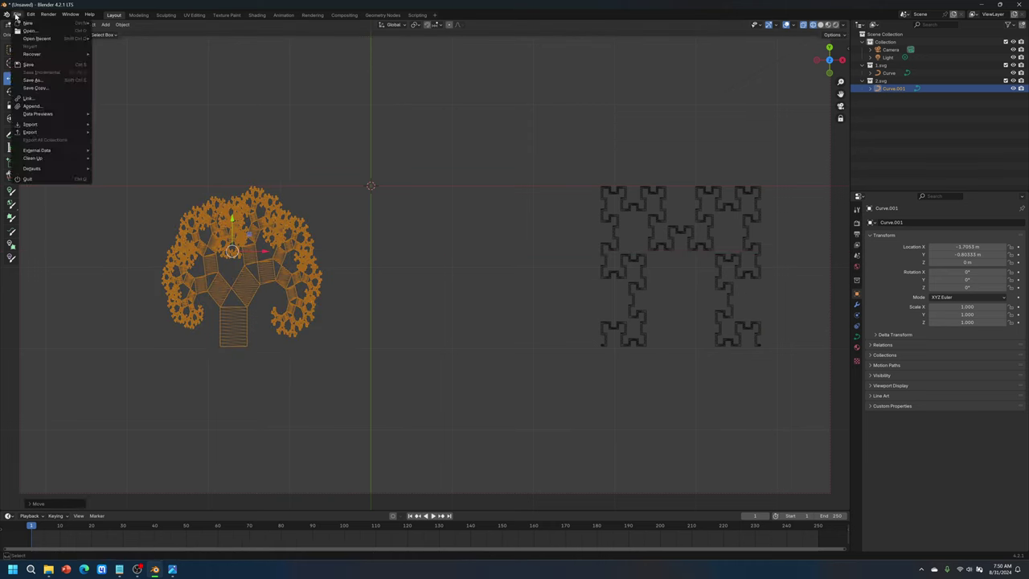
Import 3.svg, the snowflake fractal, as SVG
mouse_move(55, 126)
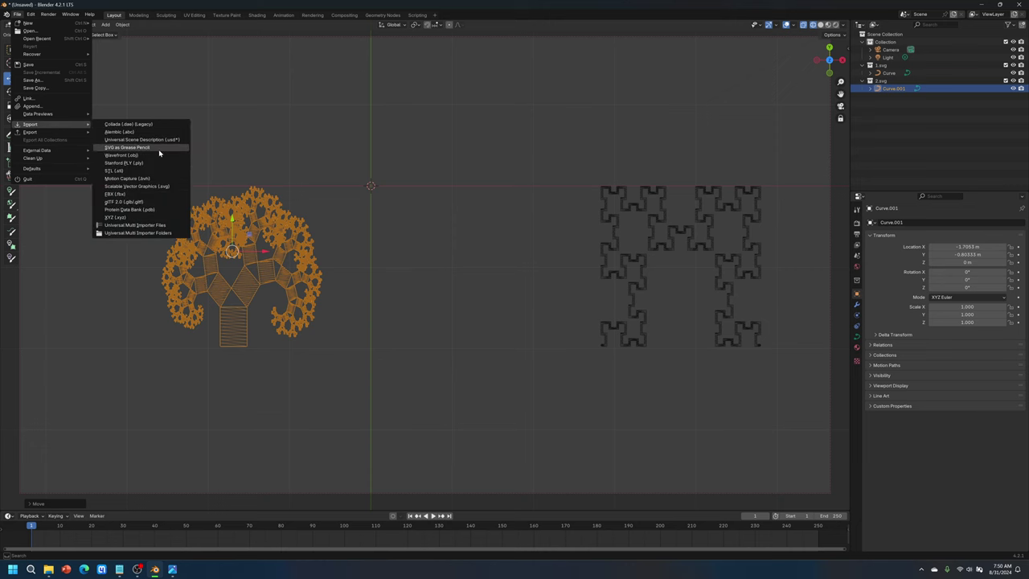
click(163, 187)
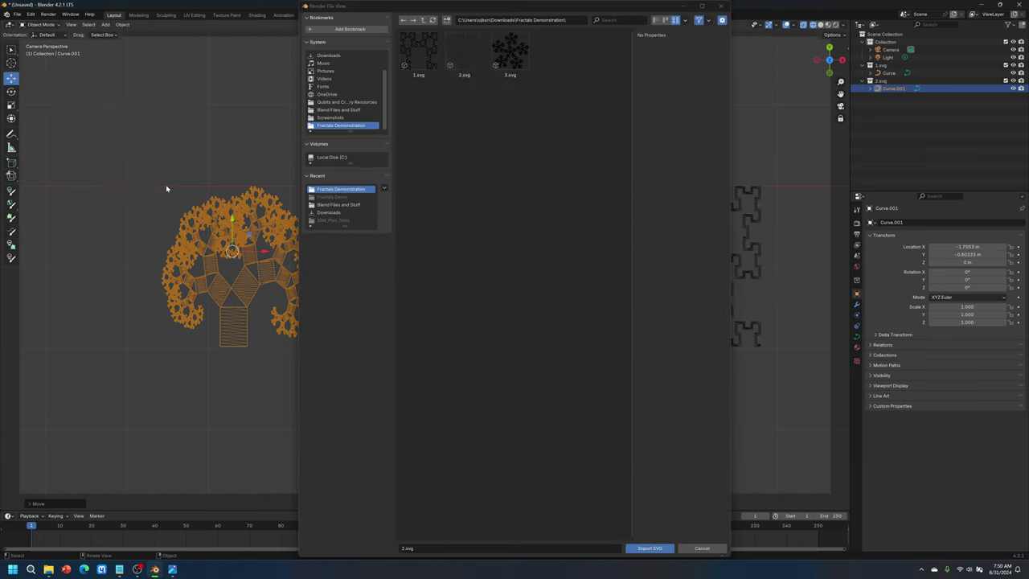
click(513, 60)
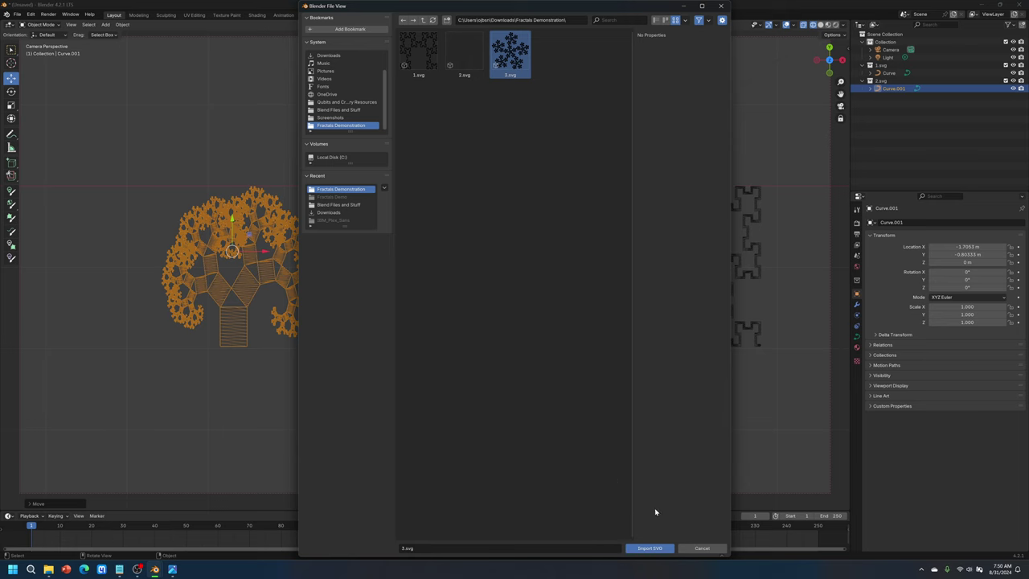
click(649, 547)
Shift the tree fractal slightly right along X, then reselect it
click(352, 158)
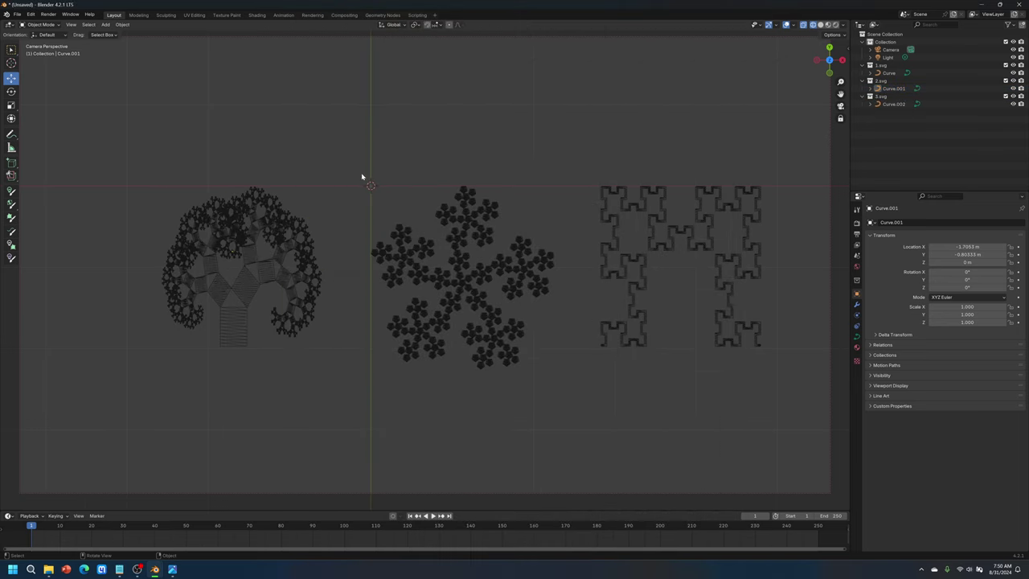
drag(76, 159, 338, 423)
key(g)
key(x)
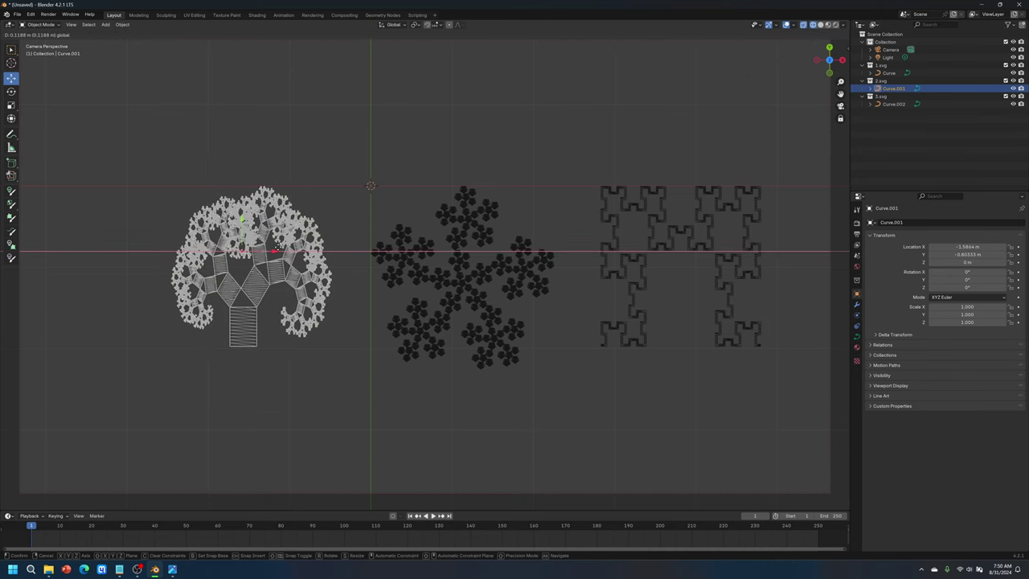
click(277, 248)
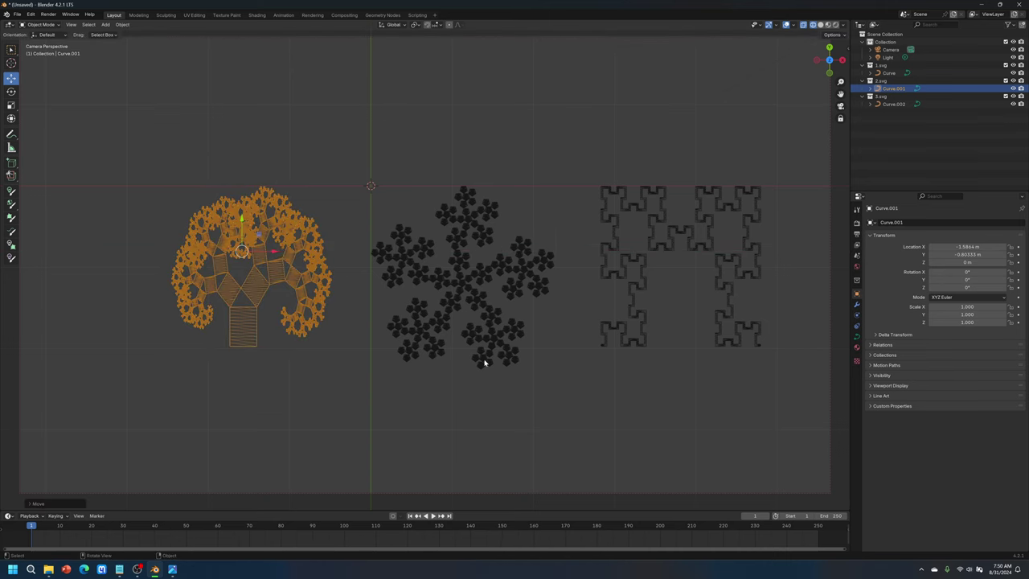
click(346, 415)
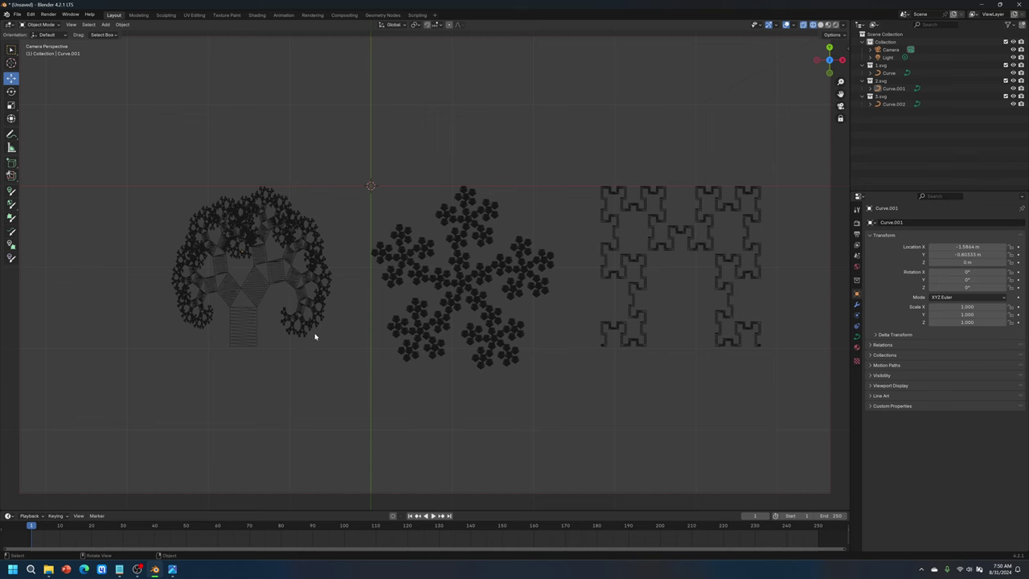
click(246, 325)
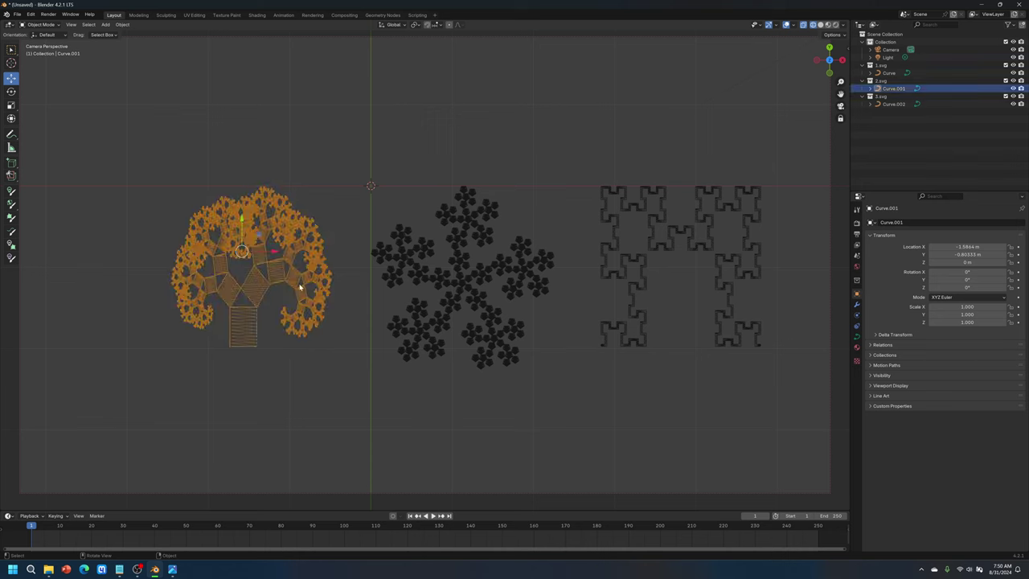
drag(112, 126, 357, 382)
click(122, 24)
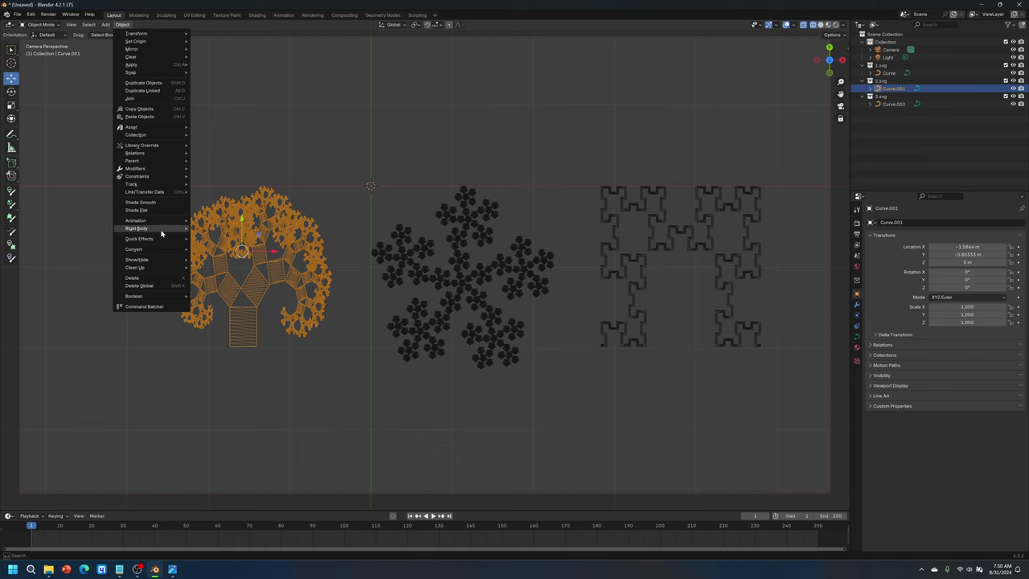
Convert the tree curve to a mesh and try joining it into one object with Ctrl+J
mouse_move(161, 252)
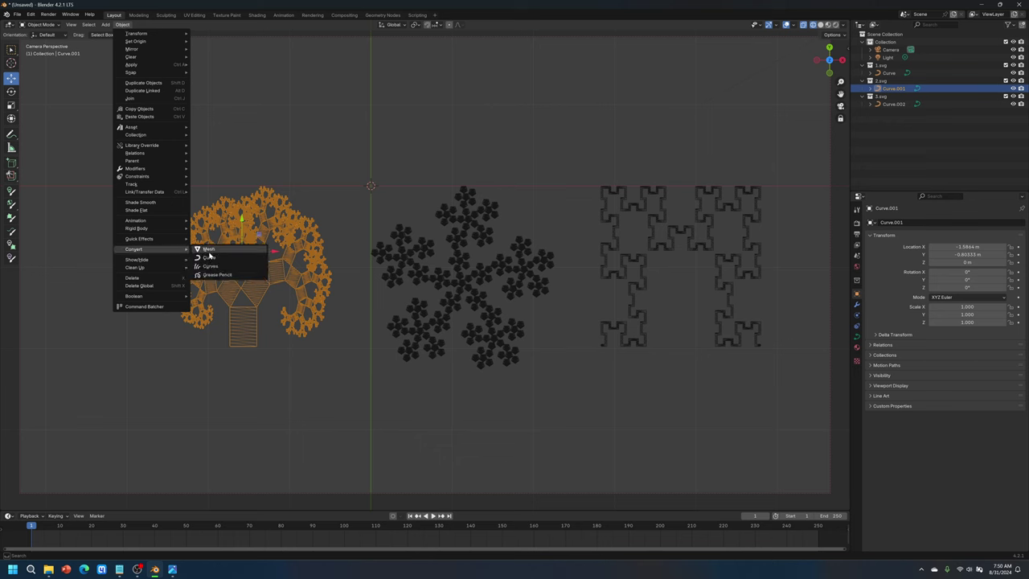
click(213, 252)
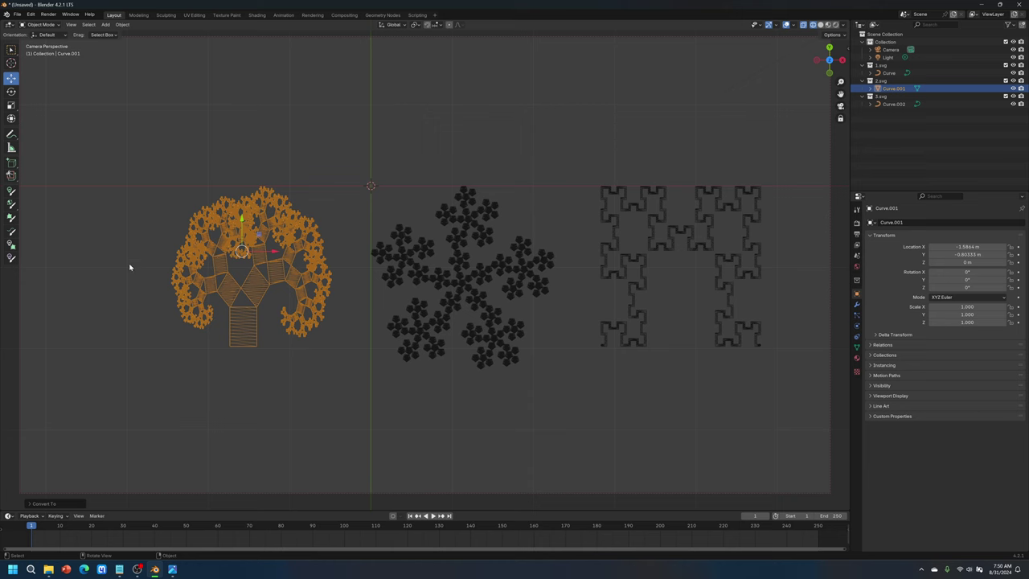
click(129, 267)
click(222, 230)
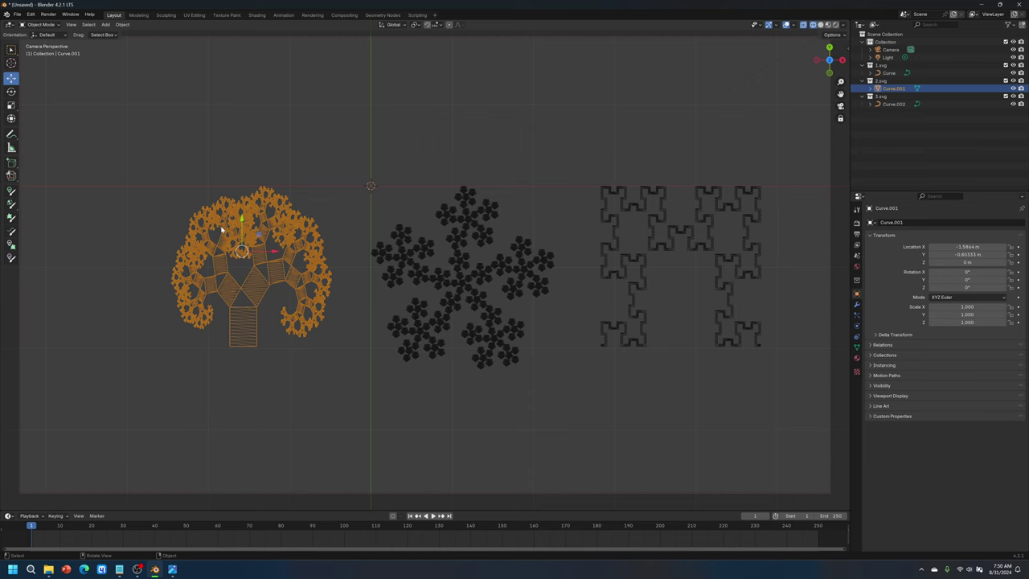
click(141, 169)
drag(134, 127, 352, 398)
key(ctrl+j)
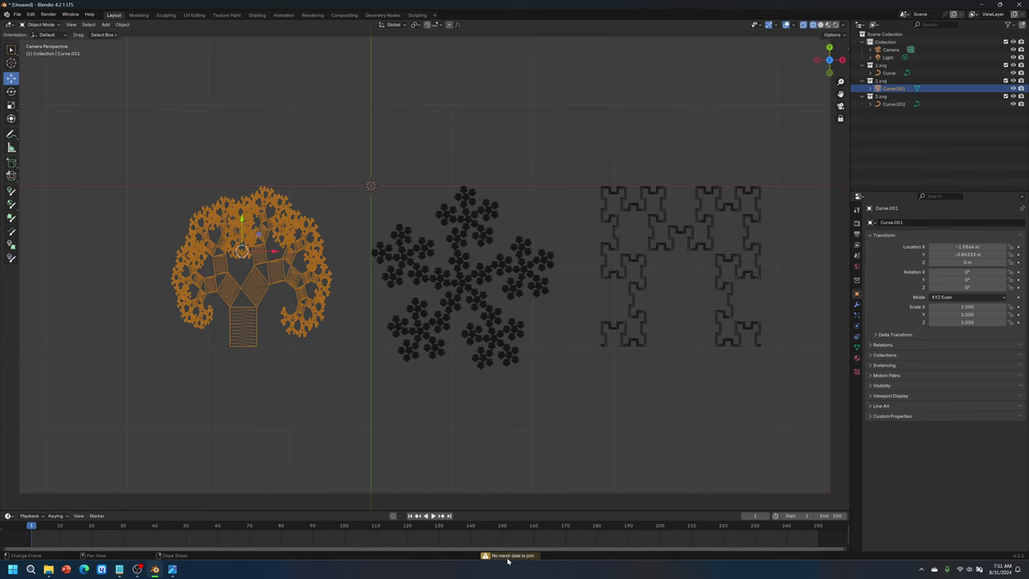
click(321, 410)
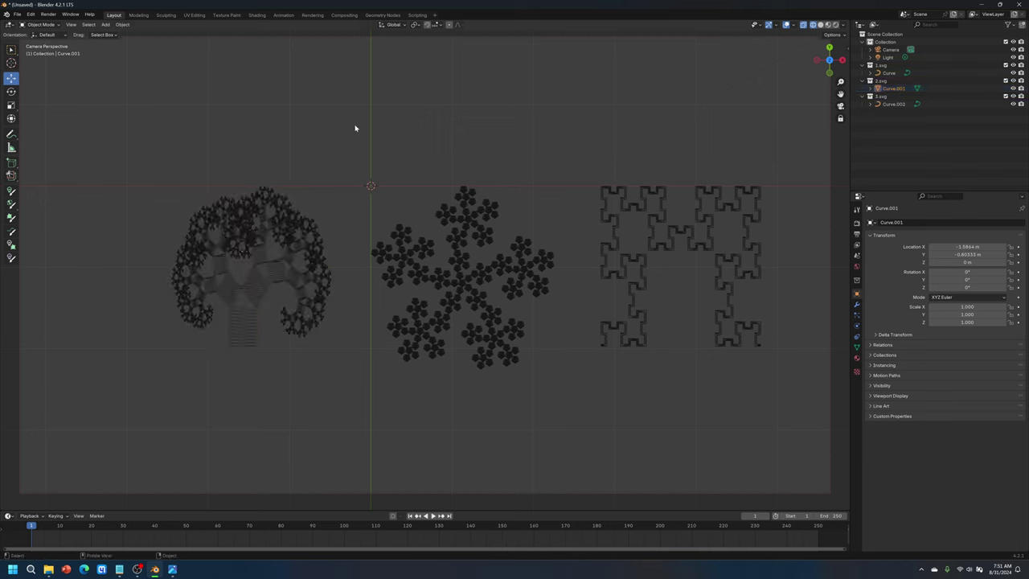
Select the whole snowflake fractal and convert it to a mesh via Object > Convert
drag(354, 153, 566, 410)
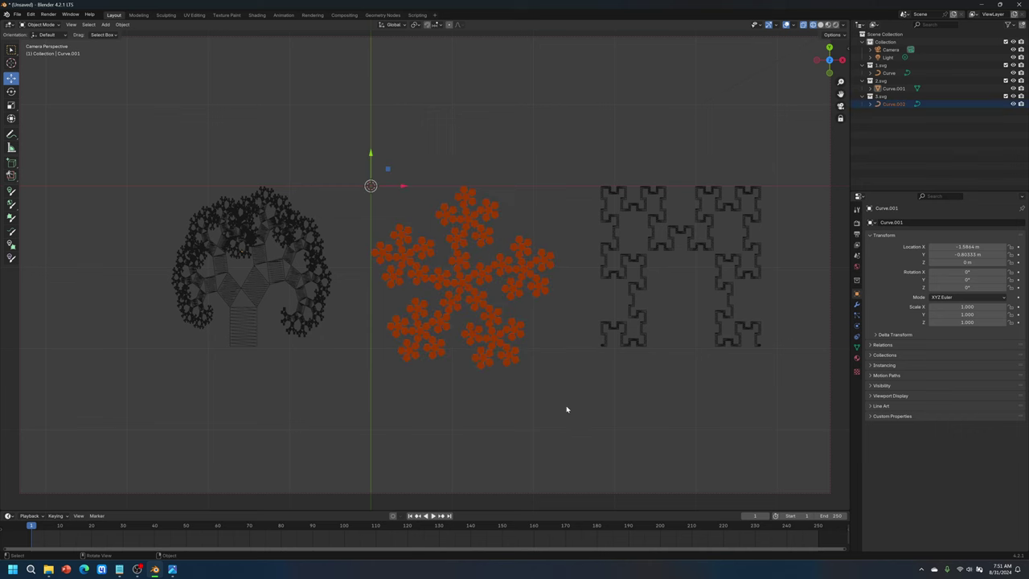
click(533, 166)
click(462, 278)
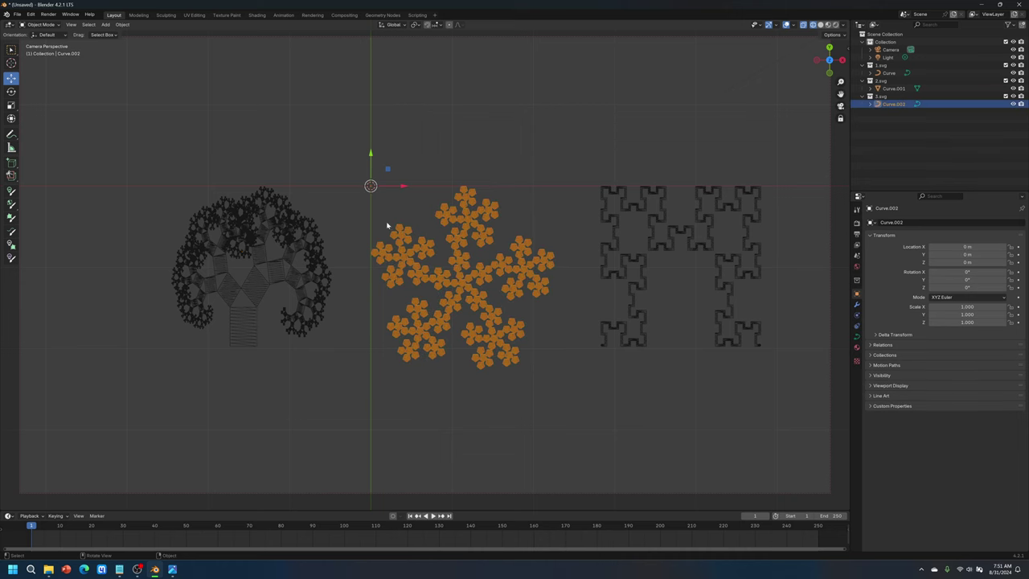
drag(339, 133, 569, 427)
click(123, 24)
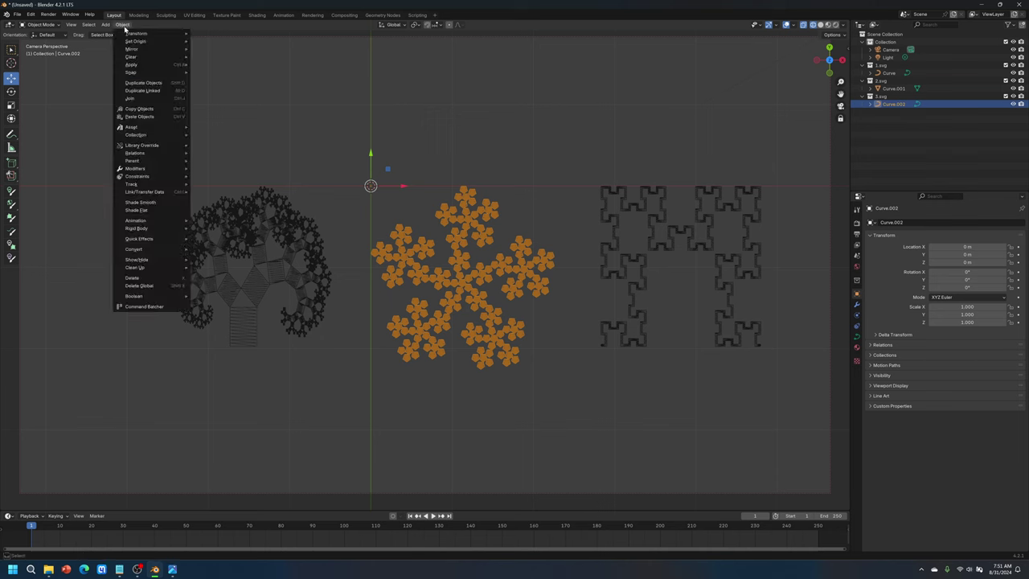
mouse_move(158, 254)
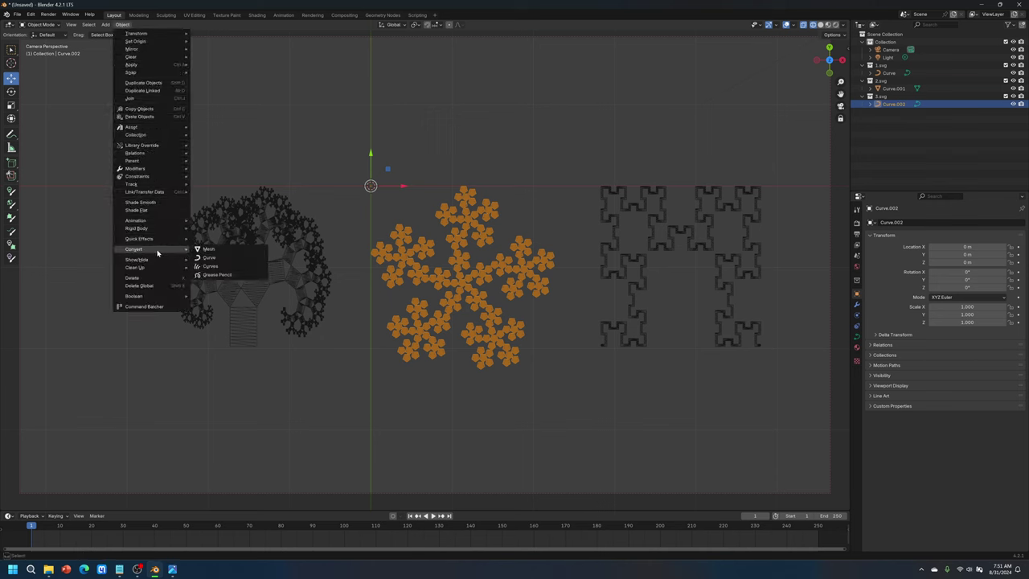
click(207, 249)
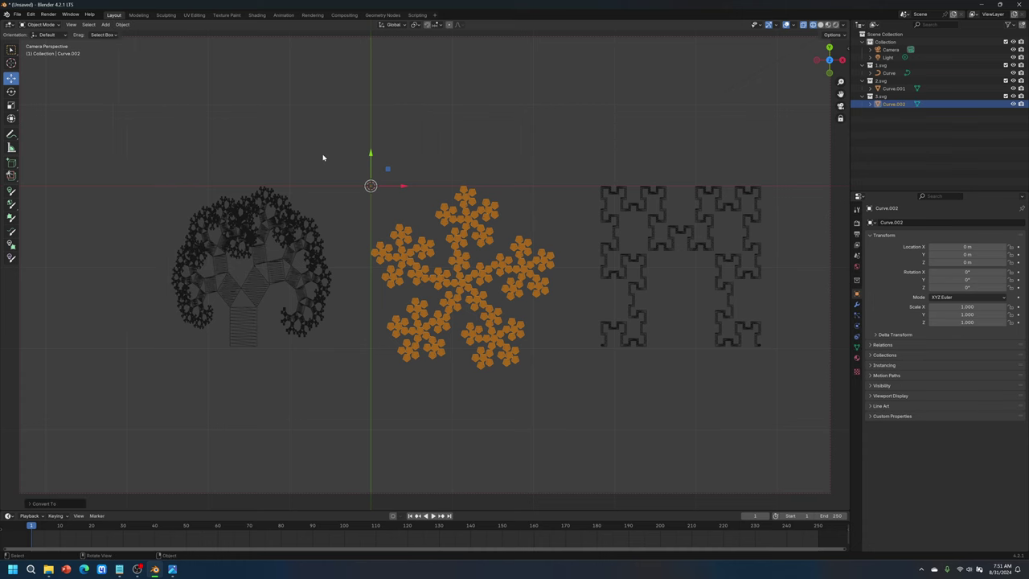
Try joining the snowflake mesh with Ctrl+J, then select the square-curve fractal
click(323, 157)
click(441, 290)
key(ctrl+j)
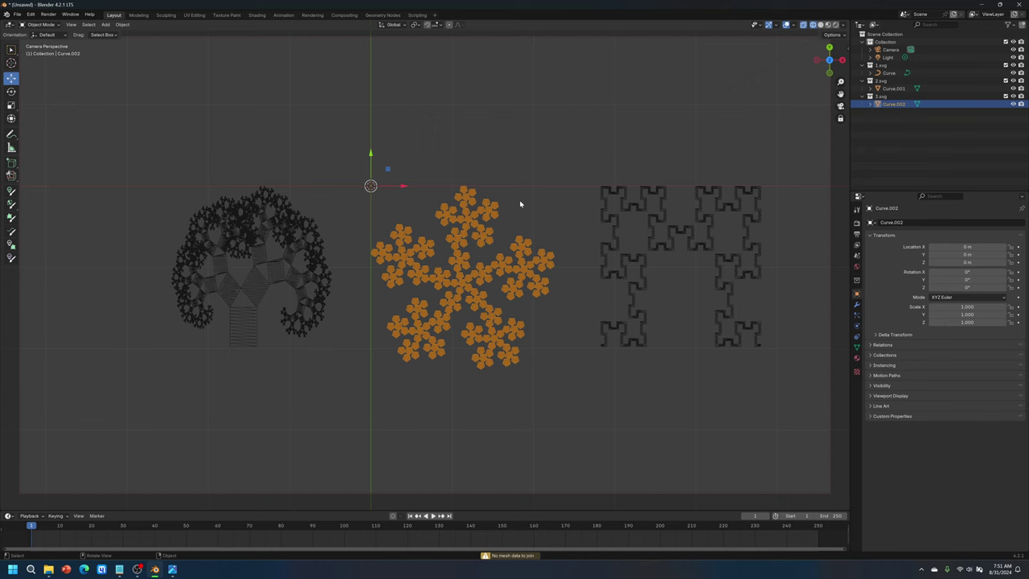
click(520, 204)
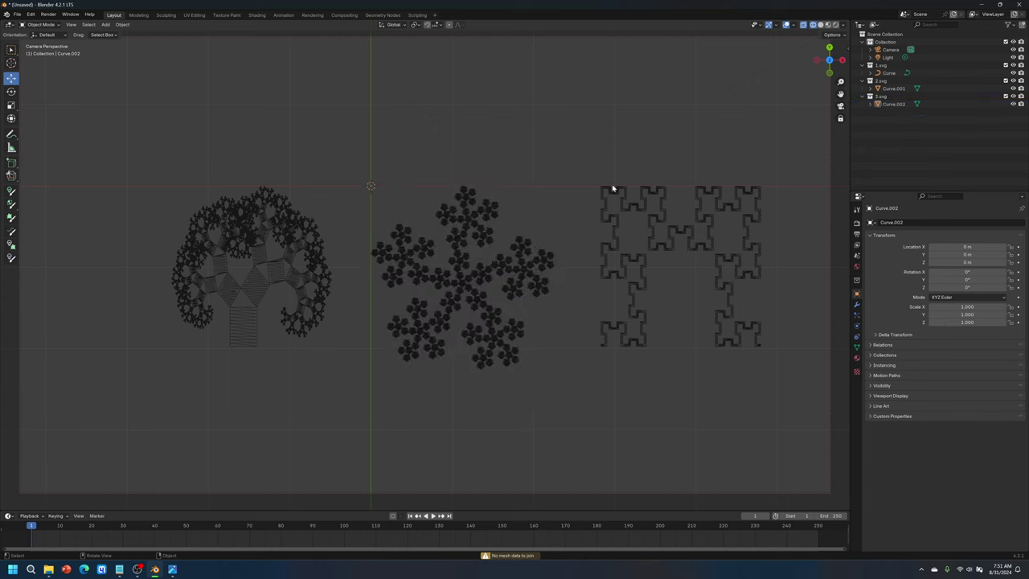
click(663, 247)
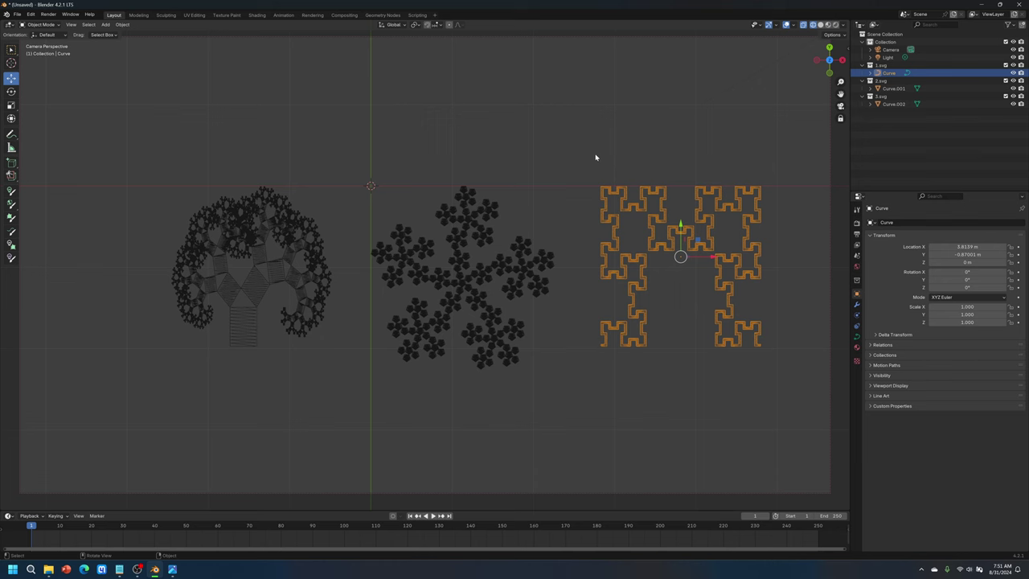
Convert the square-curve fractal to a mesh and try joining it with Ctrl+J
drag(584, 156, 792, 380)
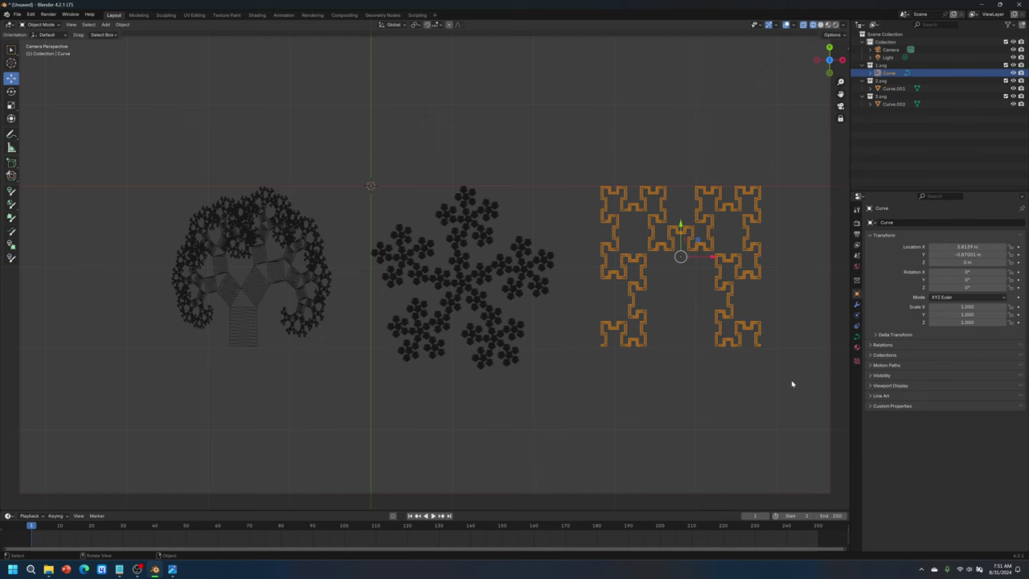
click(126, 25)
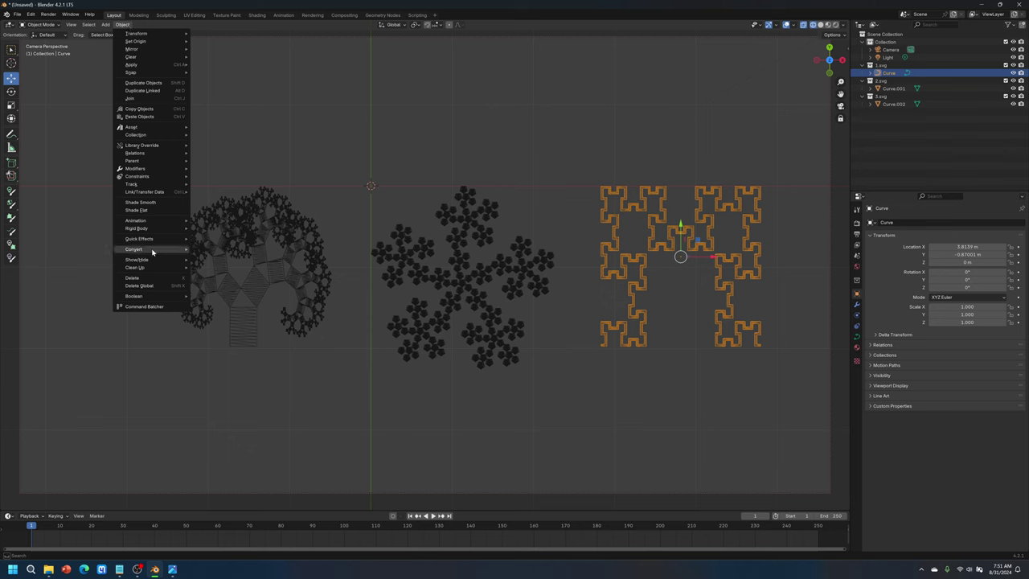
mouse_move(161, 250)
click(207, 250)
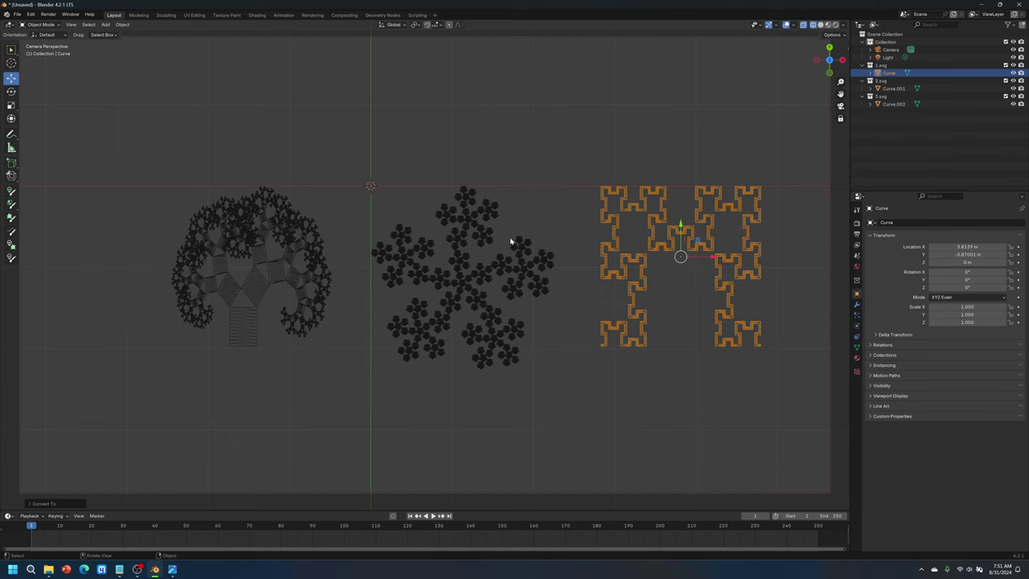
click(590, 123)
click(609, 193)
drag(594, 172, 783, 392)
key(ctrl+j)
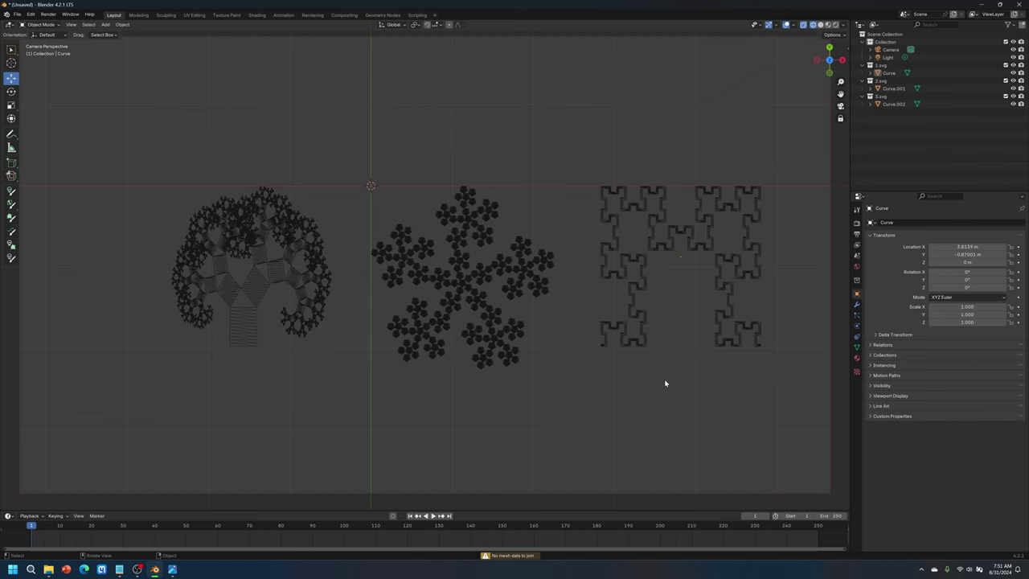
click(256, 265)
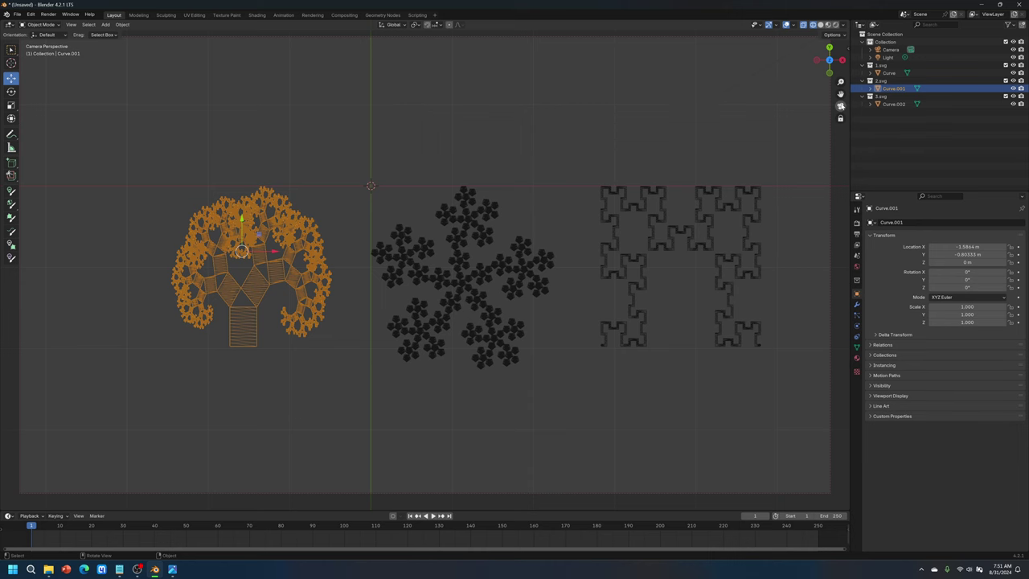
Leave camera view, frame the tree mesh Curve.001 close up, and enter Edit Mode
click(841, 106)
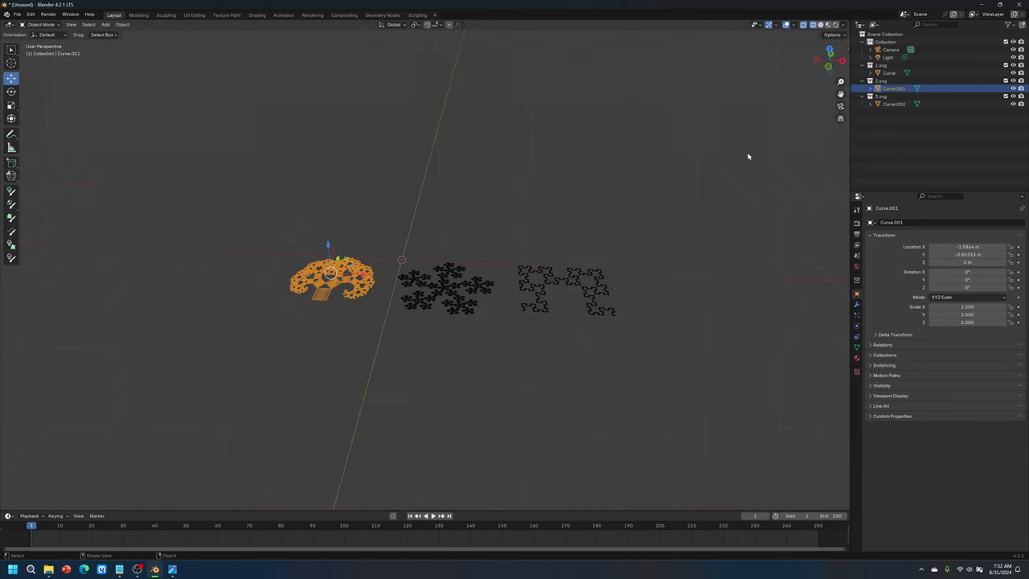
key(KP_Decimal)
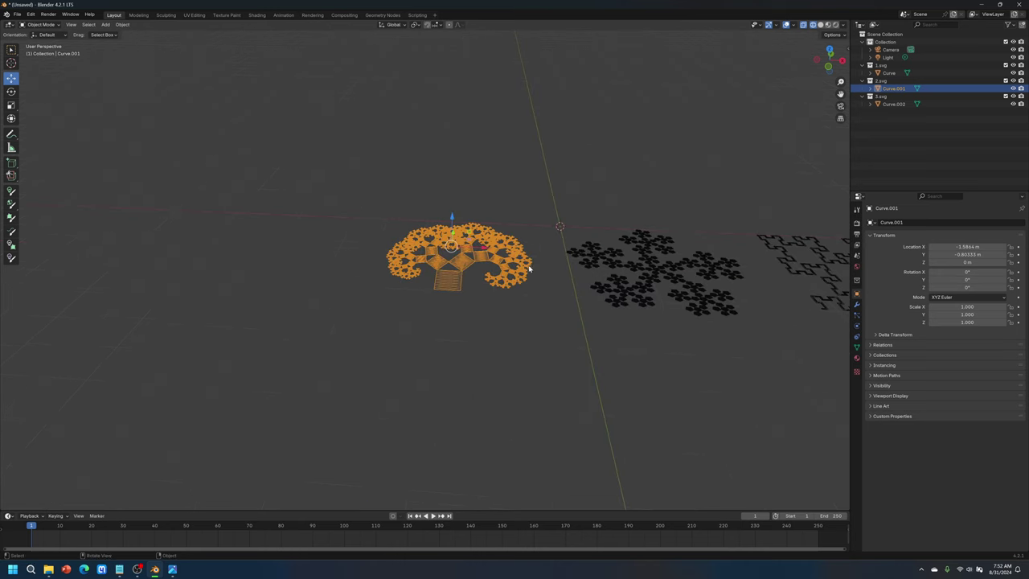
middle_drag(567, 247, 407, 286)
scroll(473, 309, up, 2)
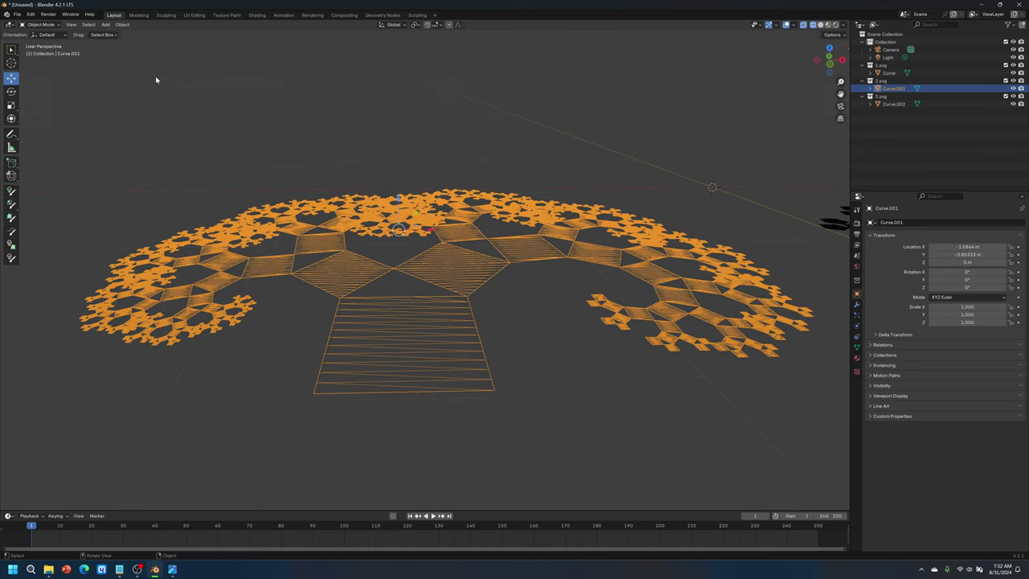
click(53, 24)
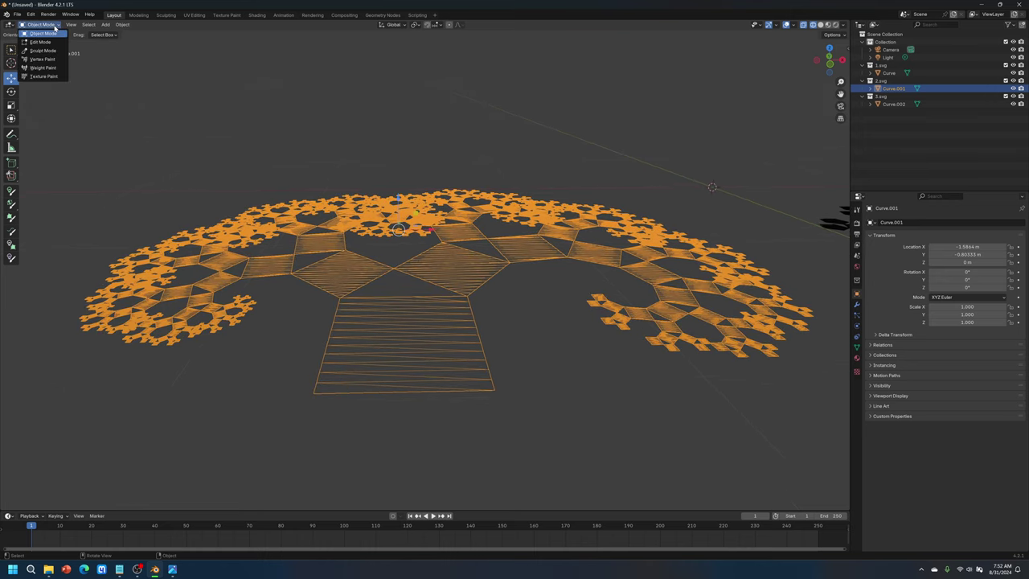
click(44, 43)
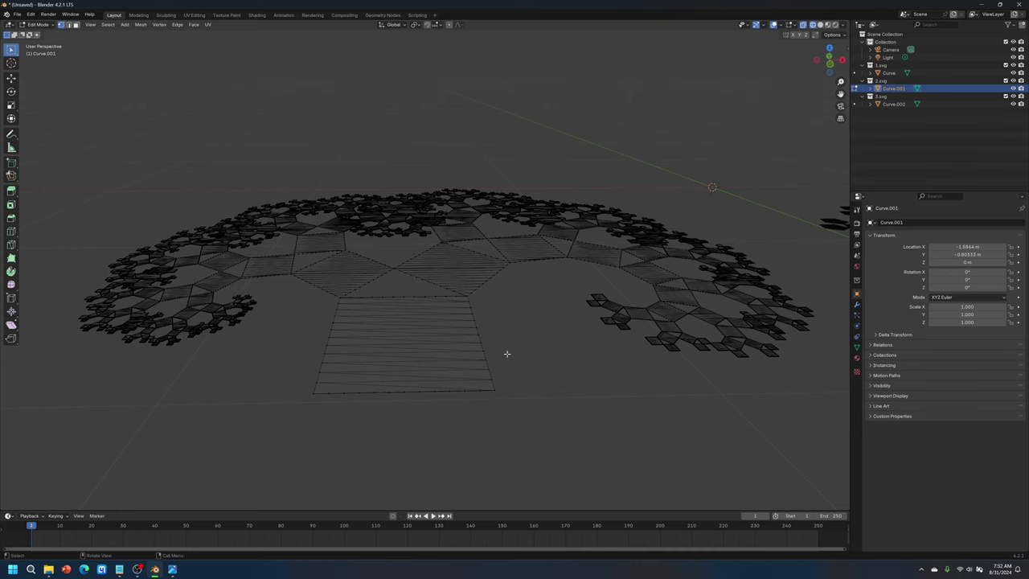
Switch to Face select mode and box-select every face of the tree mesh
middle_drag(349, 220, 393, 242)
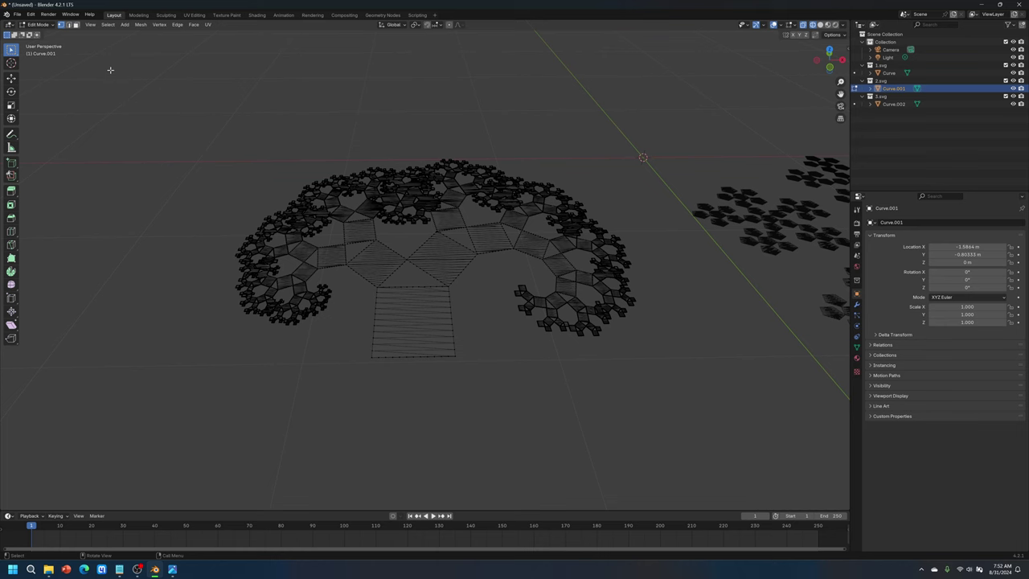
click(75, 25)
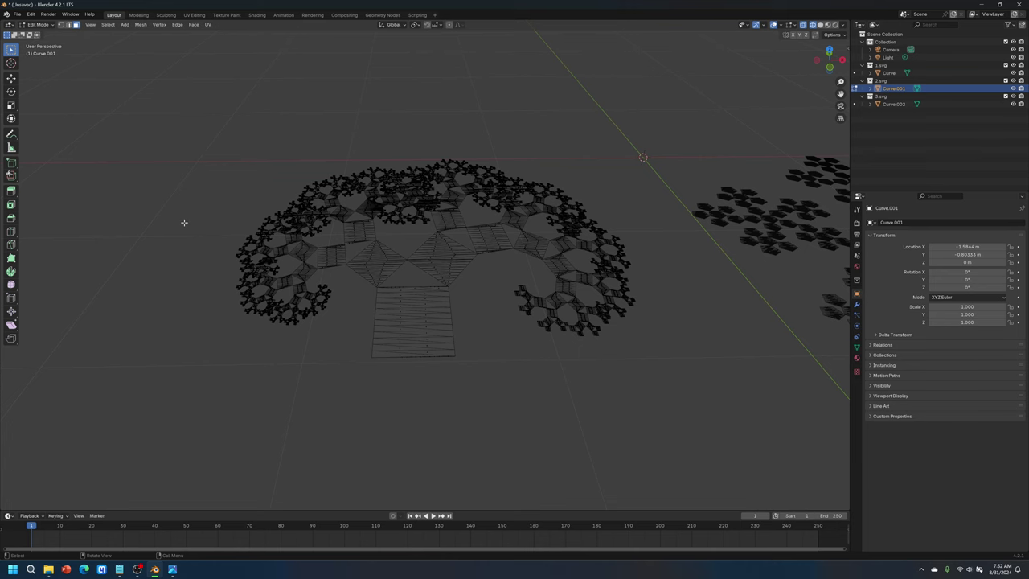
middle_drag(188, 216, 180, 216)
drag(83, 117, 644, 419)
middle_drag(469, 258, 563, 299)
scroll(450, 257, up, 5)
scroll(484, 265, down, 5)
scroll(379, 236, down, 4)
middle_drag(378, 237, 483, 309)
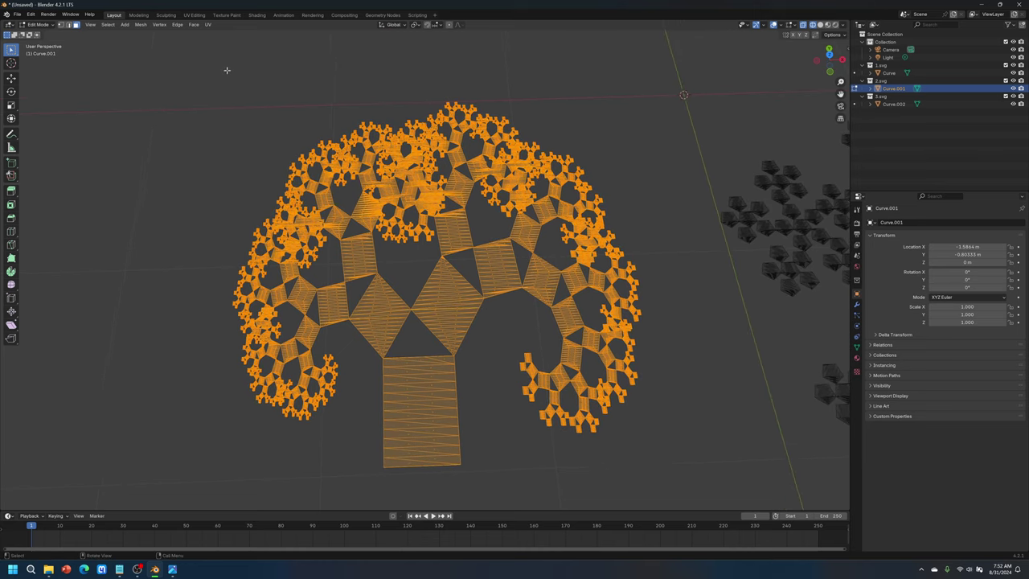
click(141, 25)
Run Mesh > Clean Up > Limited Dissolve on the tree and inspect the merged faces
click(142, 25)
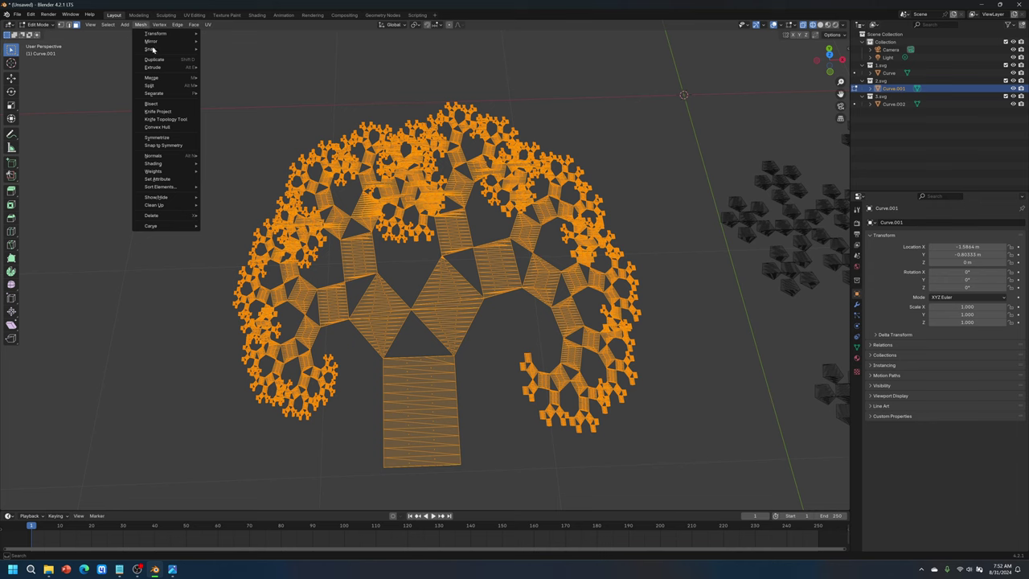
mouse_move(192, 207)
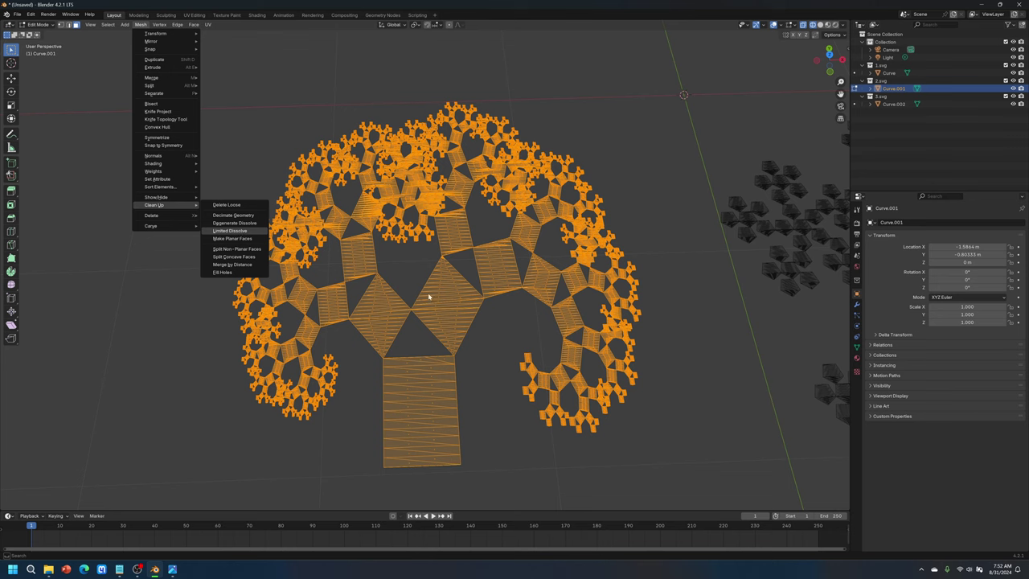
key(Return)
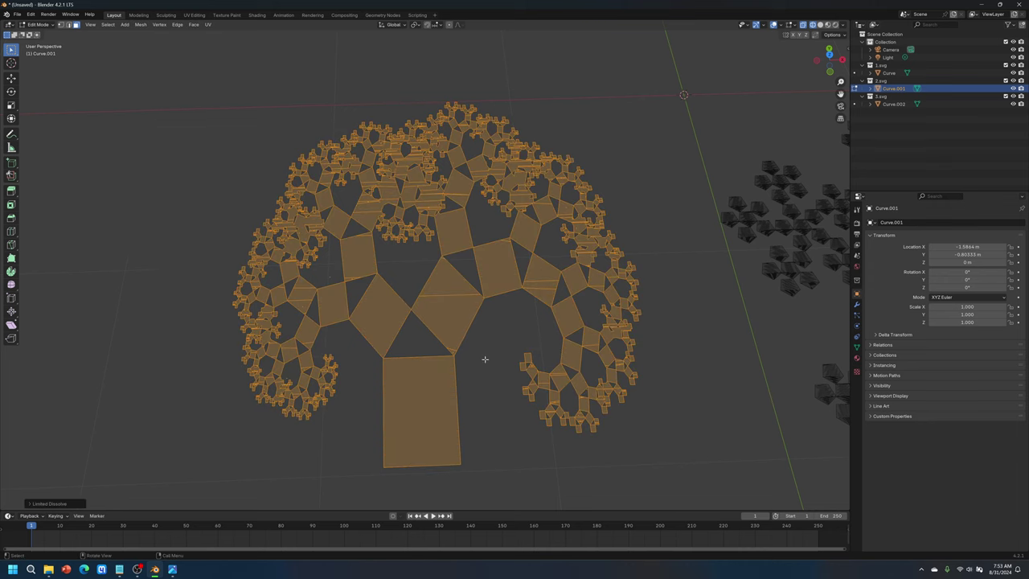
middle_drag(485, 359, 547, 335)
scroll(462, 360, up, 4)
scroll(422, 338, up, 2)
scroll(422, 338, down, 4)
scroll(547, 336, down, 5)
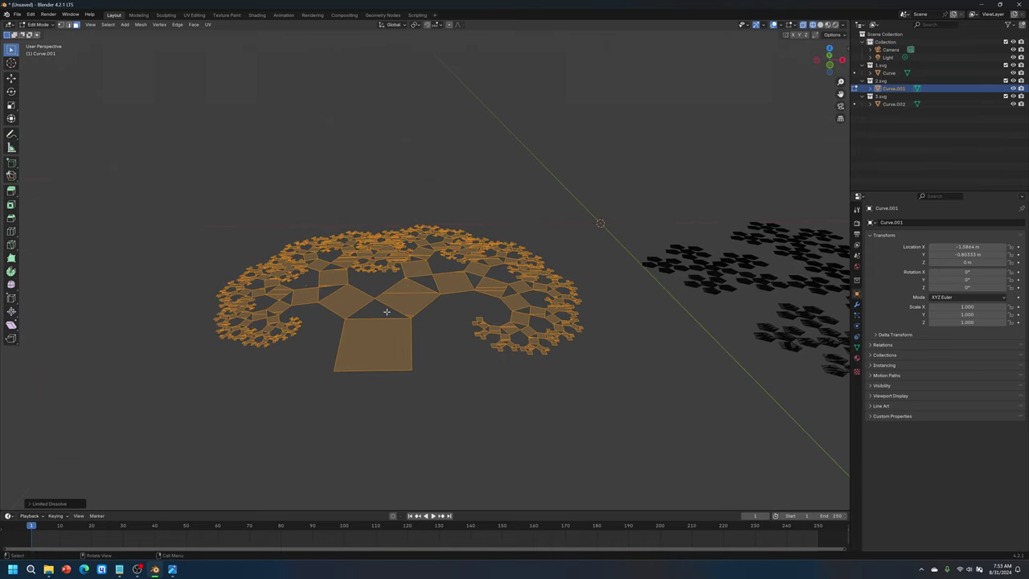
Box-select all of the dissolved tree's faces and view it from higher up
drag(183, 191, 603, 432)
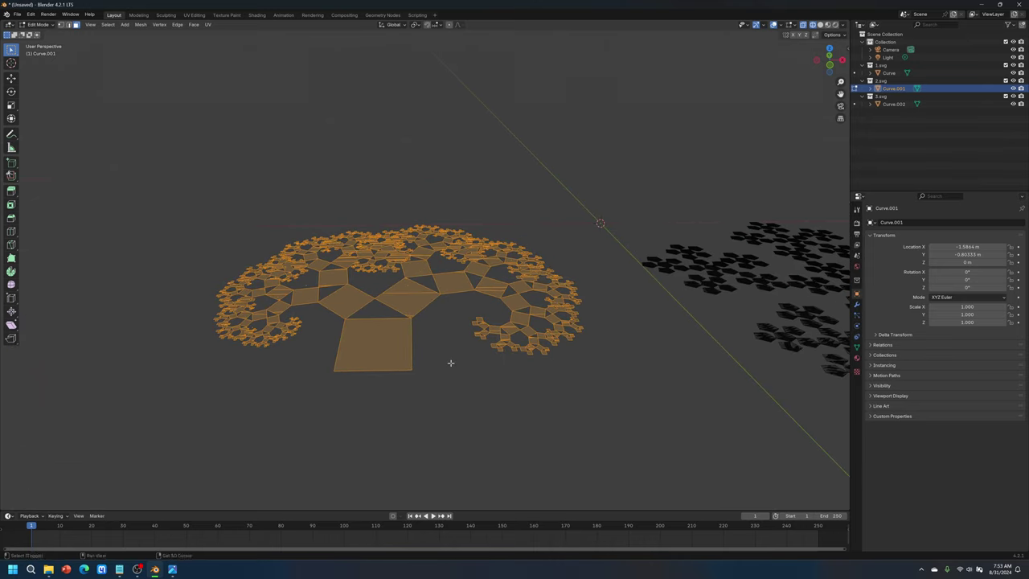
scroll(480, 382, up, 4)
middle_drag(483, 376, 471, 320)
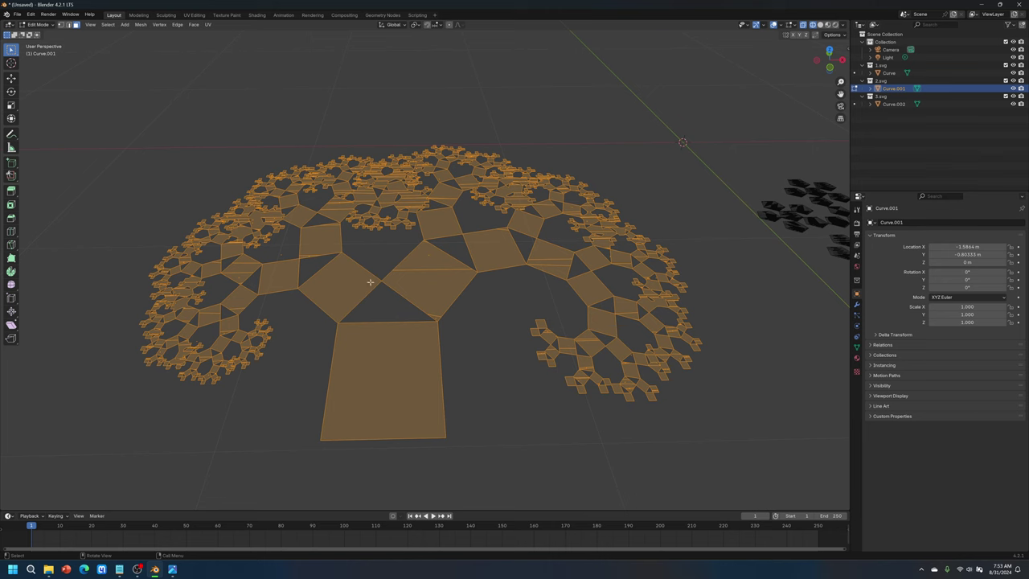
Extrude the tree's faces along their normals to a small slab thickness
middle_drag(480, 340, 533, 330)
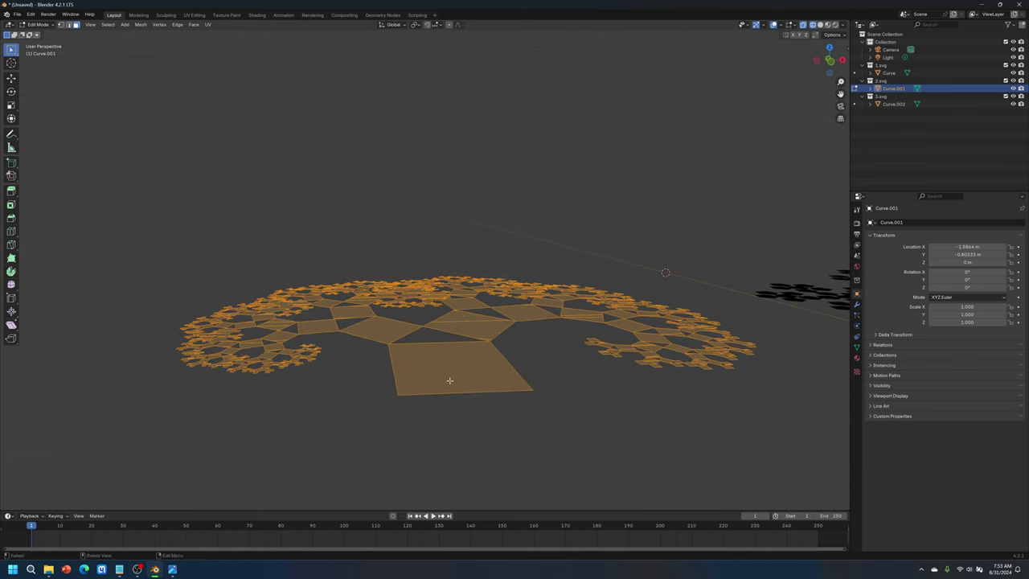
scroll(450, 381, up, 5)
middle_drag(458, 321, 462, 296)
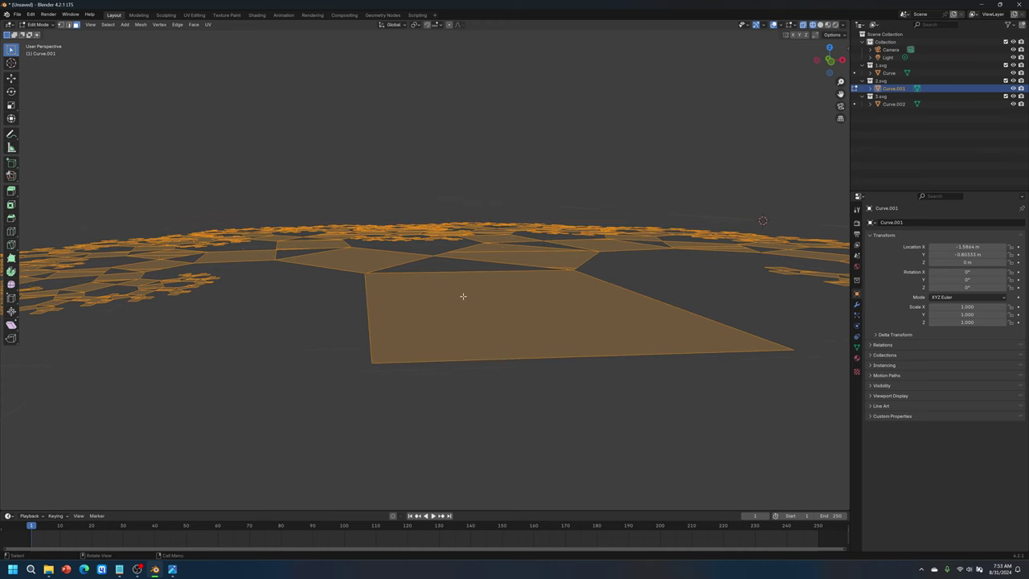
key(e)
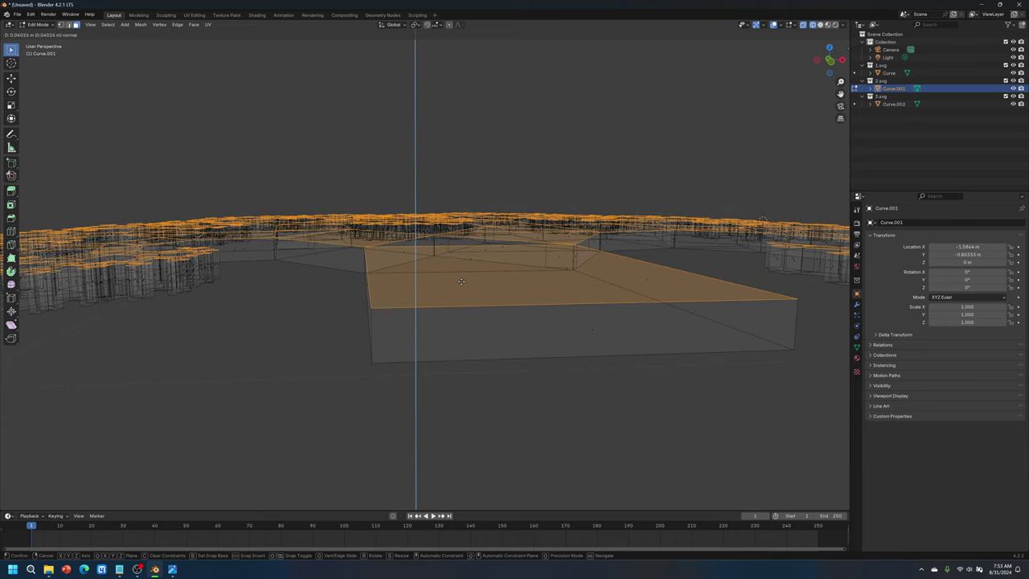
click(460, 281)
middle_drag(335, 278, 284, 247)
scroll(392, 311, down, 5)
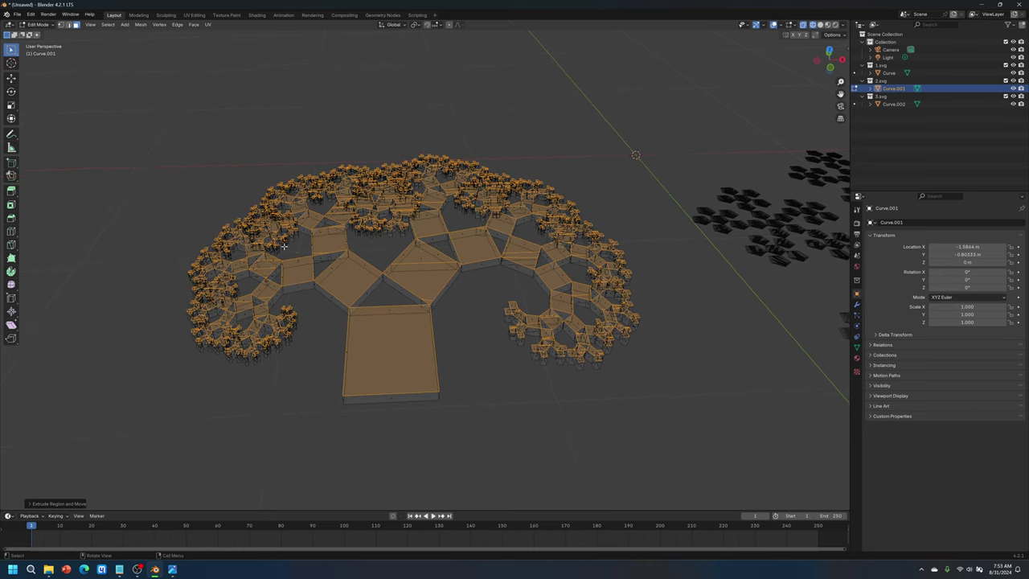
click(16, 14)
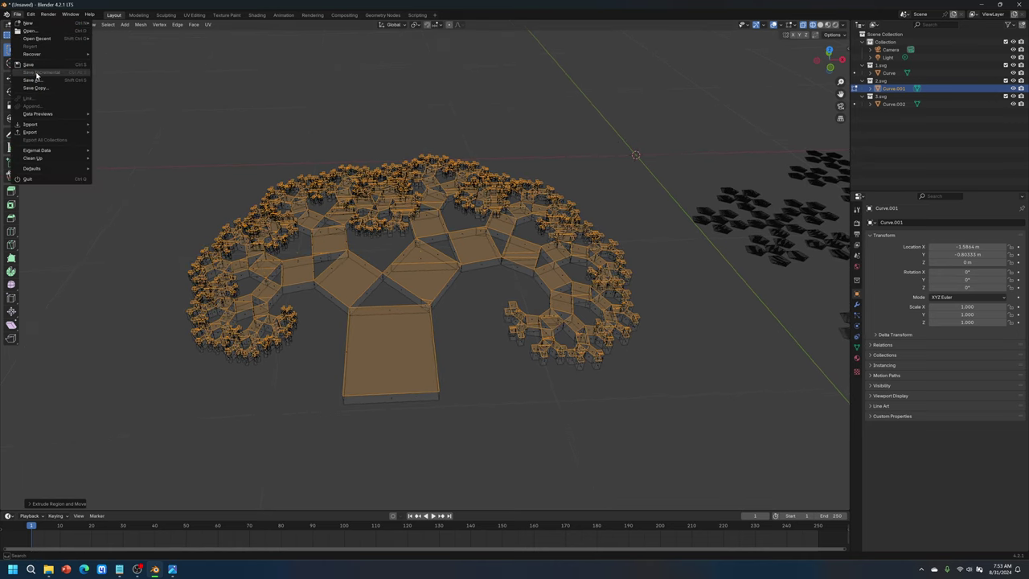
Save the project as 'SVG to 3D Mesh Fractal.blend'
click(40, 79)
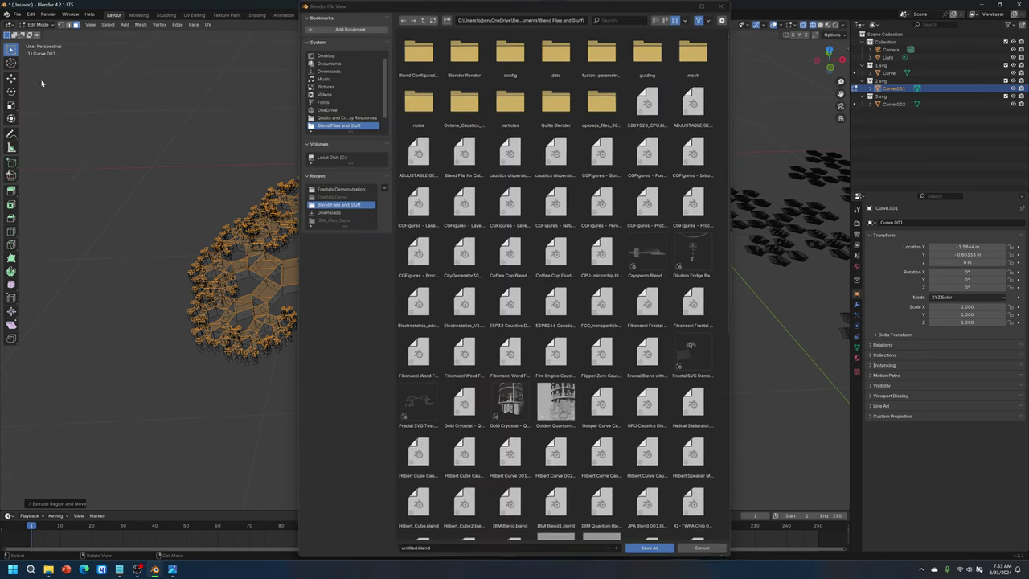
click(442, 547)
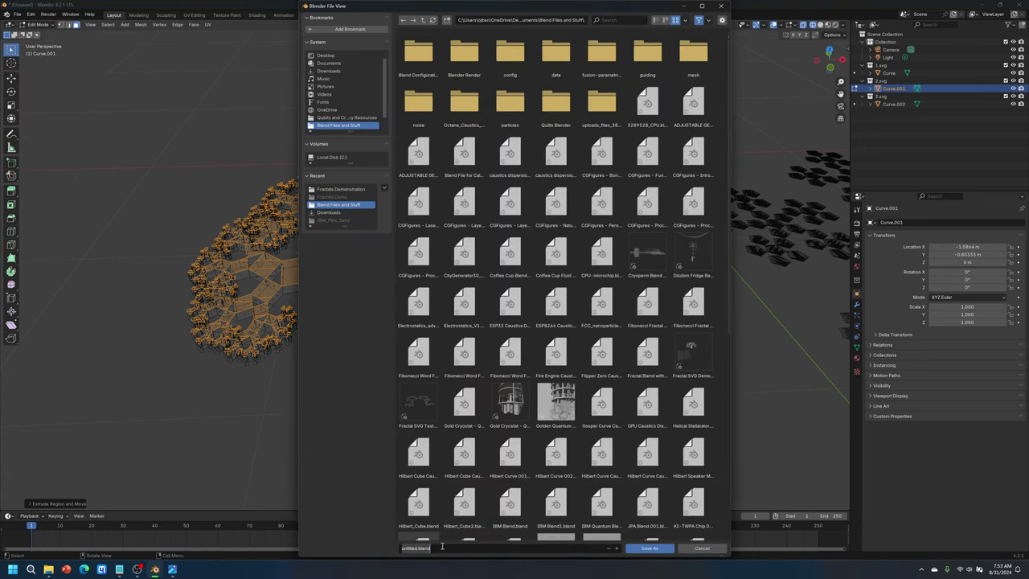
text(SVG to 3D Mesh Fractal)
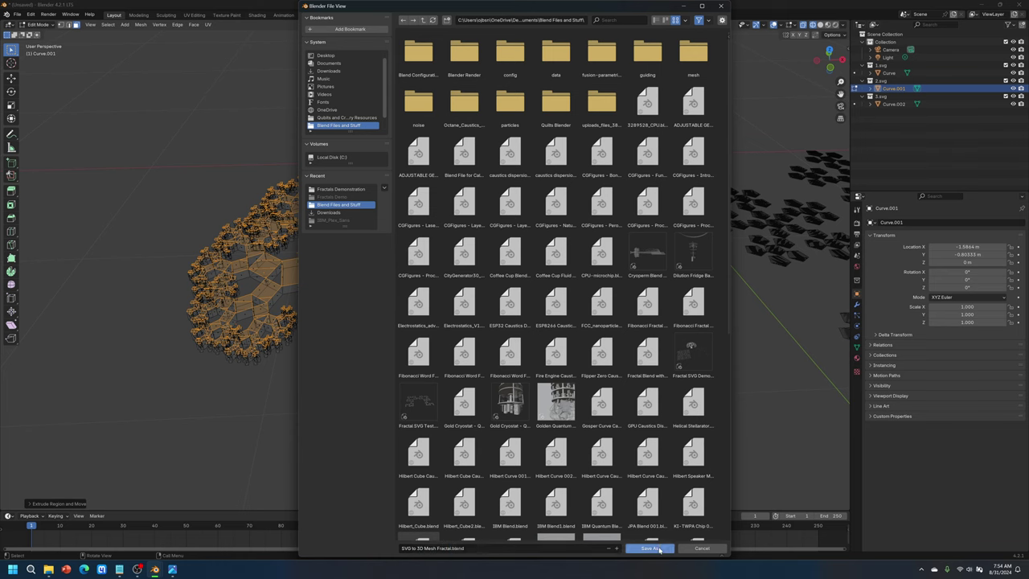
click(651, 549)
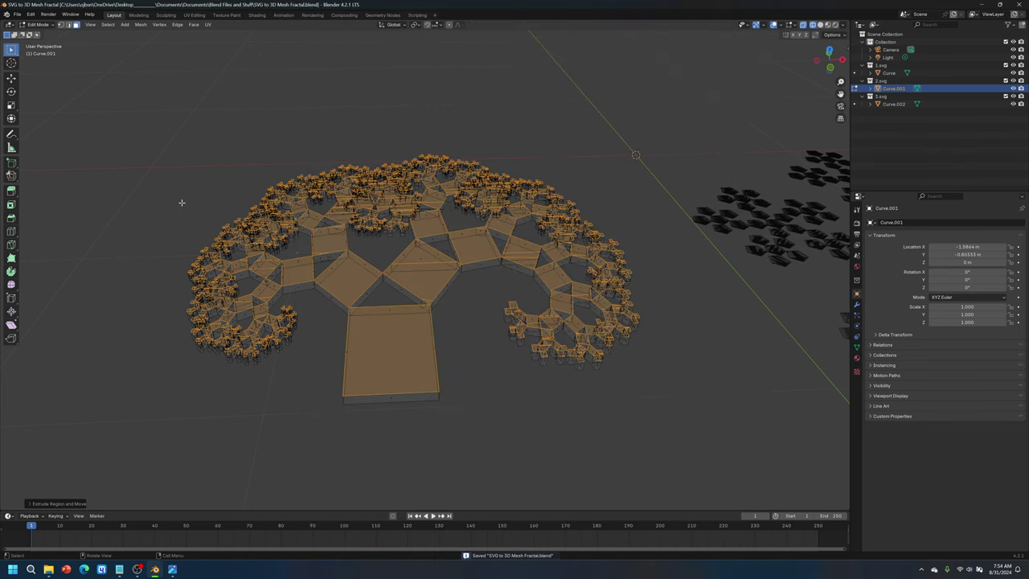
Face-select the entire extruded tree and apply Limited Dissolve to it again
middle_drag(181, 202, 163, 174)
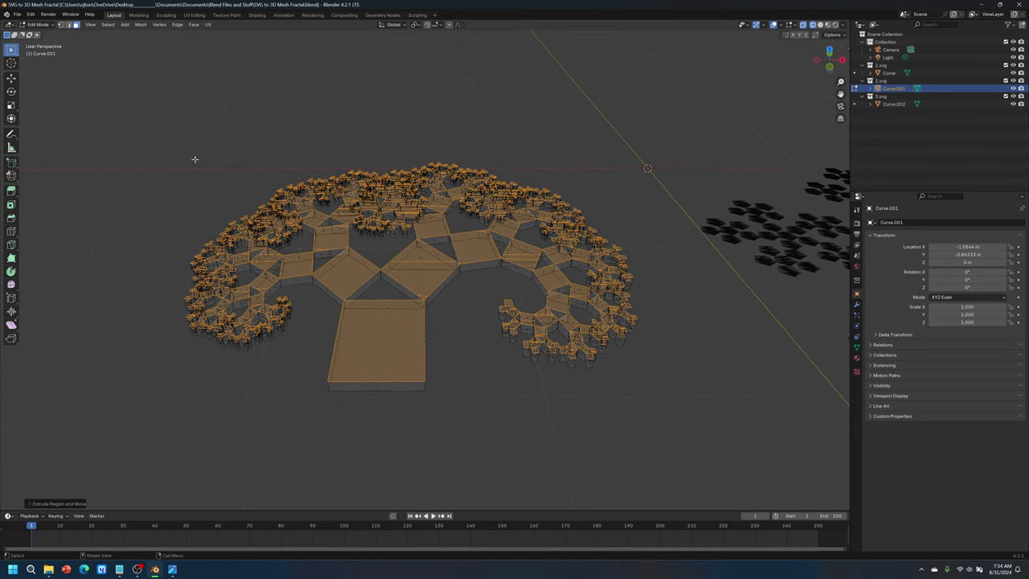
click(75, 26)
drag(120, 123, 649, 431)
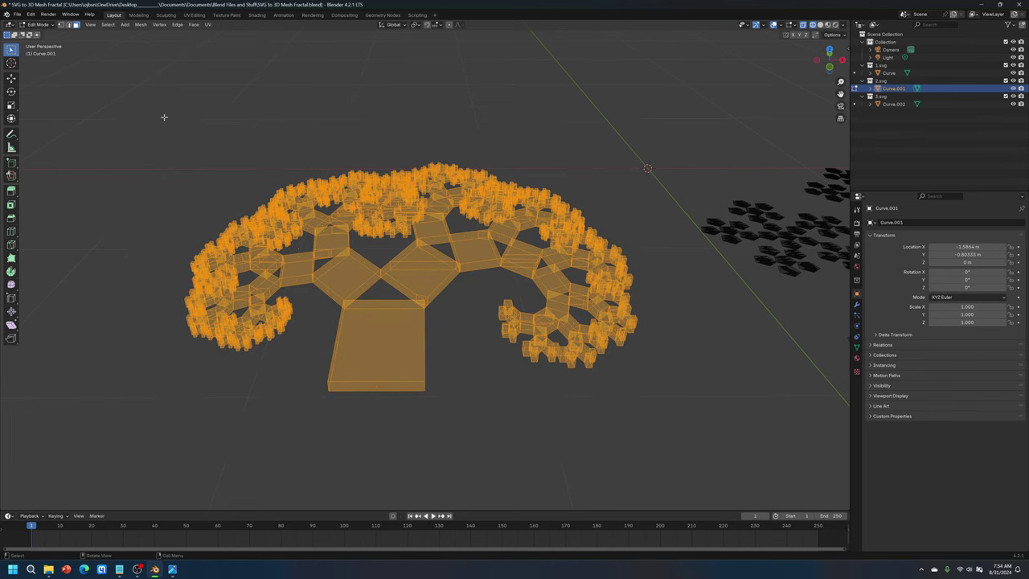
click(140, 25)
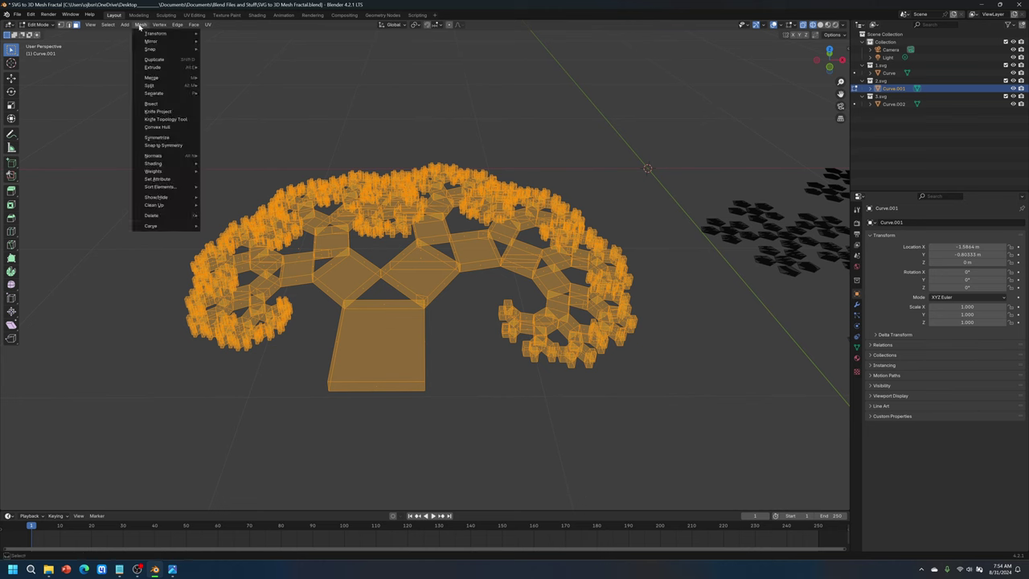
mouse_move(178, 207)
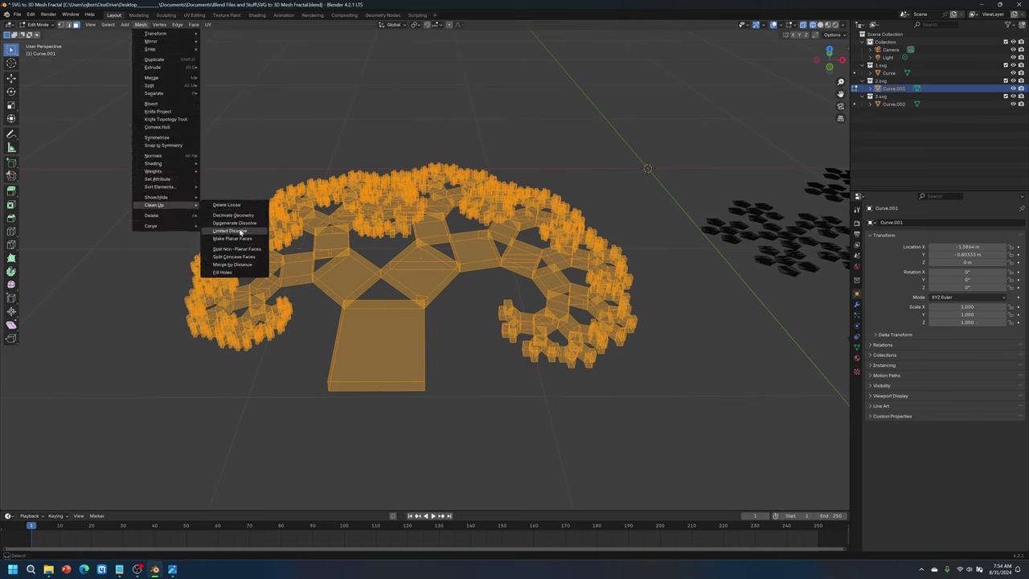
click(240, 232)
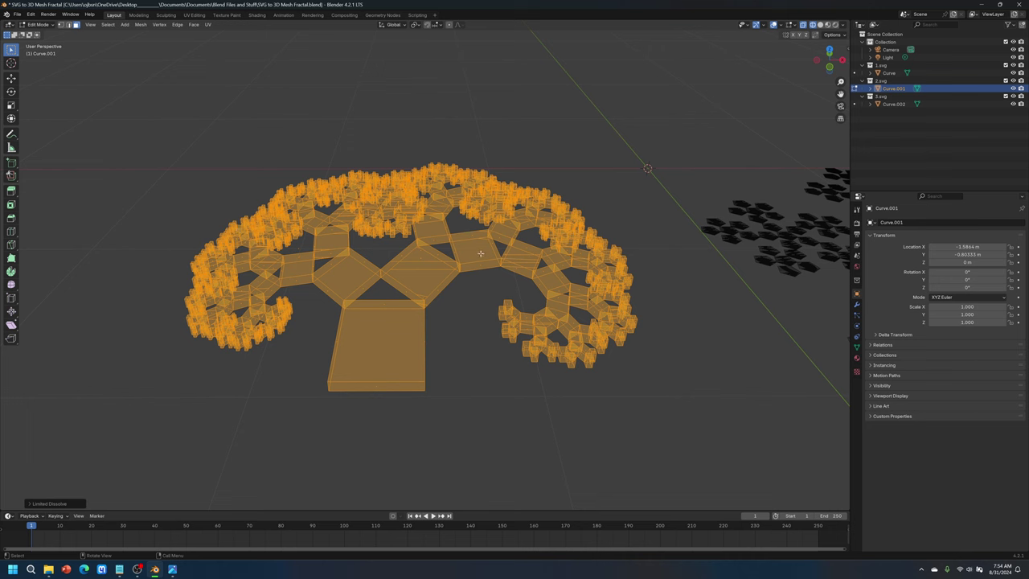
mouse_move(444, 263)
middle_down()
mouse_move(471, 322)
mouse_move(469, 292)
mouse_move(432, 261)
middle_up()
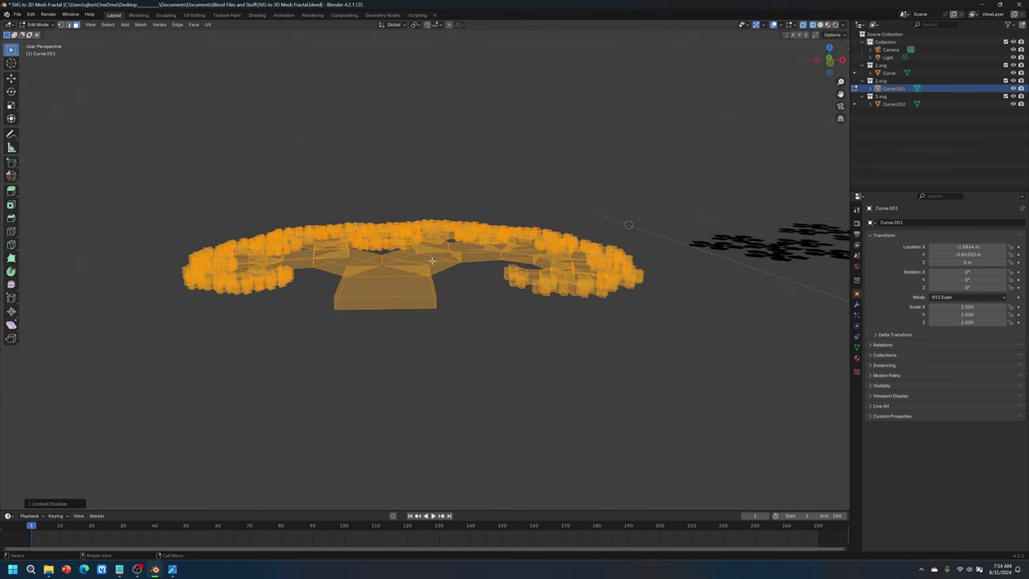
scroll(443, 298, up, 3)
middle_drag(443, 298, 433, 341)
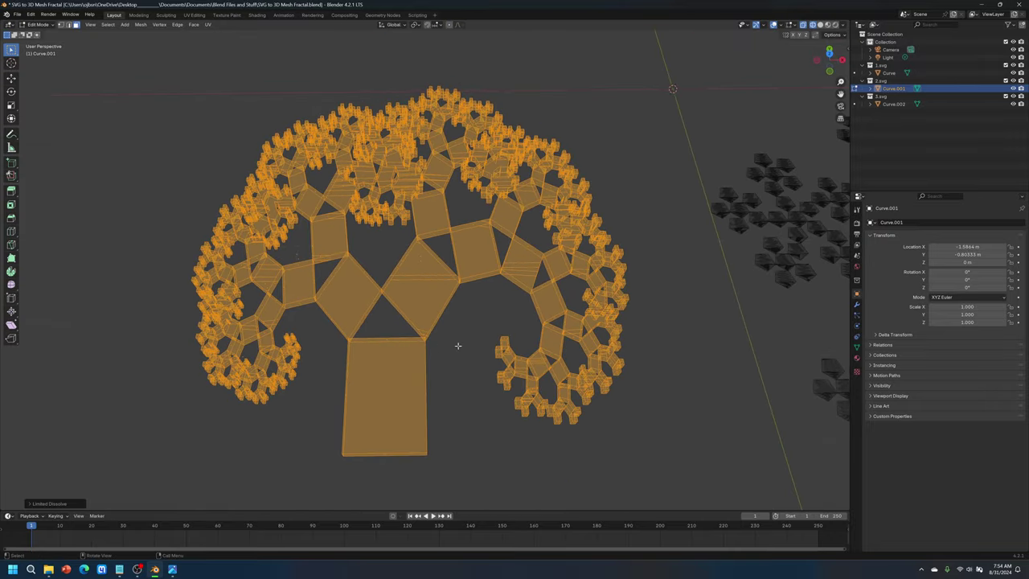
Deselect all of the tree mesh and switch the viewport to Solid shading
key(alt+a)
mouse_move(513, 286)
middle_down()
mouse_move(515, 257)
mouse_move(519, 292)
middle_up()
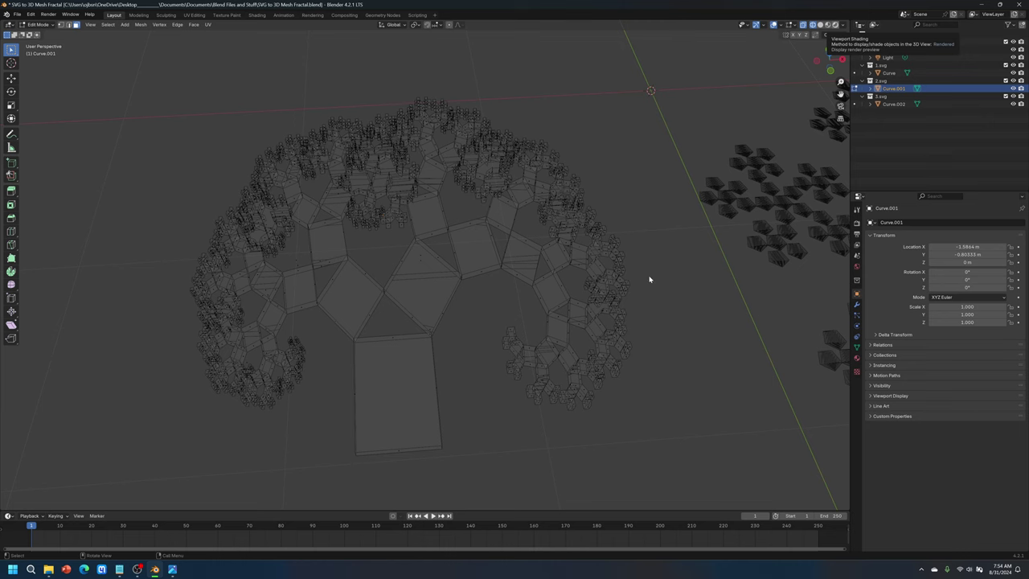
key(shift+z)
mouse_move(650, 279)
middle_down()
mouse_move(681, 299)
mouse_move(705, 252)
mouse_move(691, 276)
mouse_move(694, 313)
mouse_move(666, 266)
mouse_move(554, 287)
mouse_move(554, 320)
mouse_move(558, 294)
mouse_move(306, 236)
mouse_move(436, 252)
mouse_move(153, 168)
middle_up()
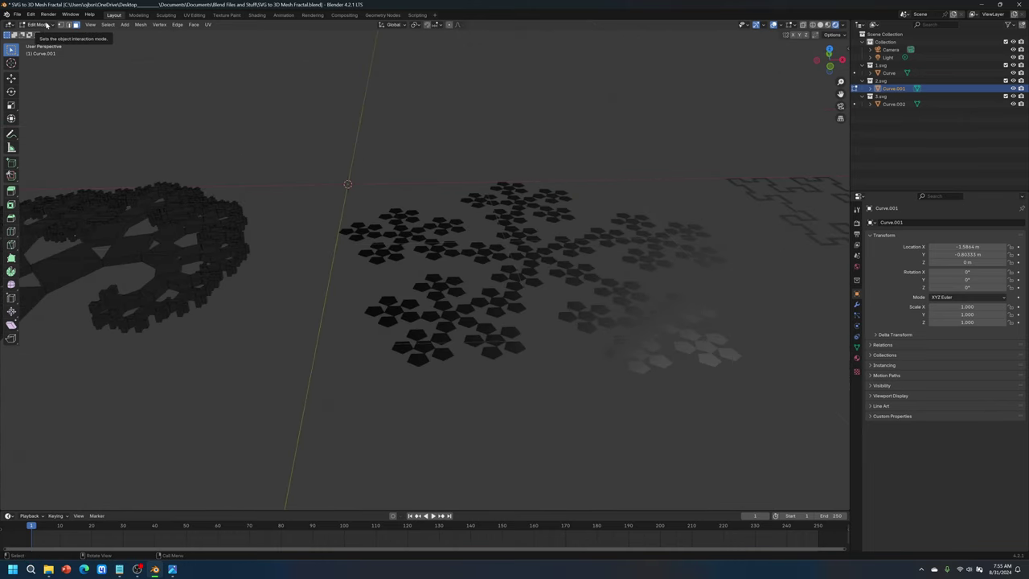
Return the tree to Object Mode and clear its selection
click(46, 25)
click(43, 33)
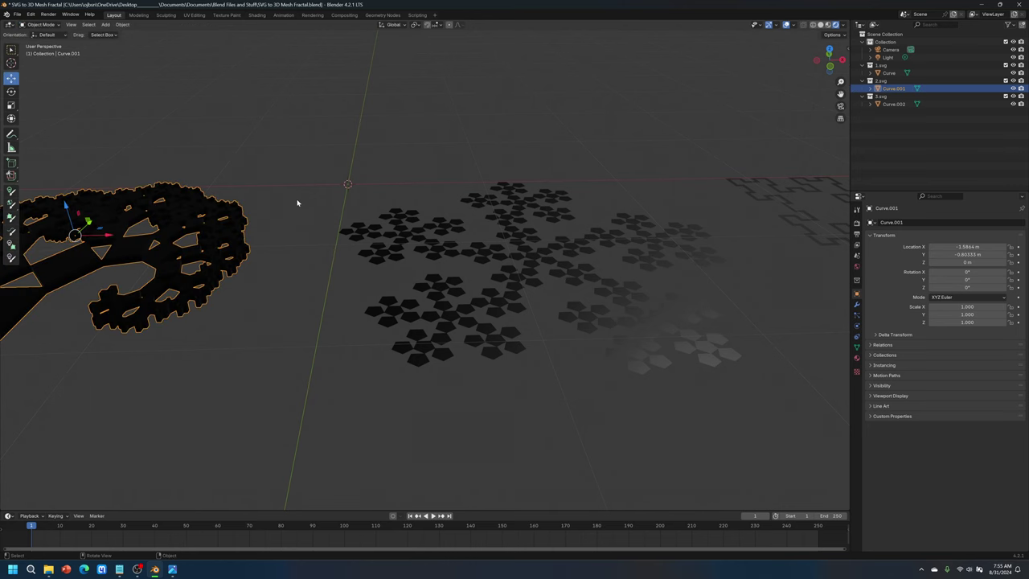
click(300, 198)
scroll(420, 227, down, 3)
shift+middle_drag(399, 198, 332, 190)
Select the pentagon snowflake mesh Curve.002 and enter Edit Mode on it
click(418, 250)
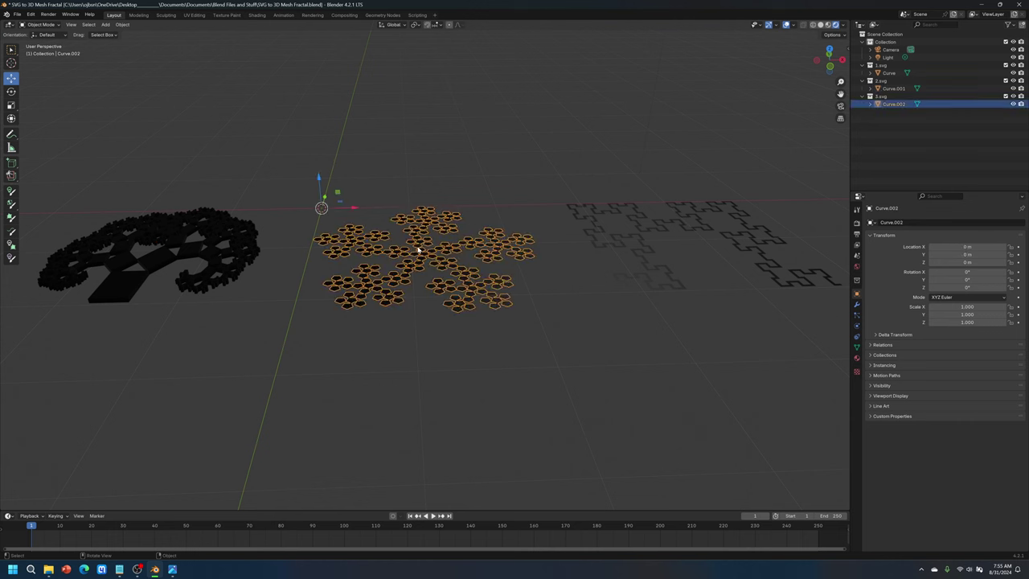
drag(286, 169, 542, 391)
scroll(408, 291, up, 2)
scroll(408, 291, up, 3)
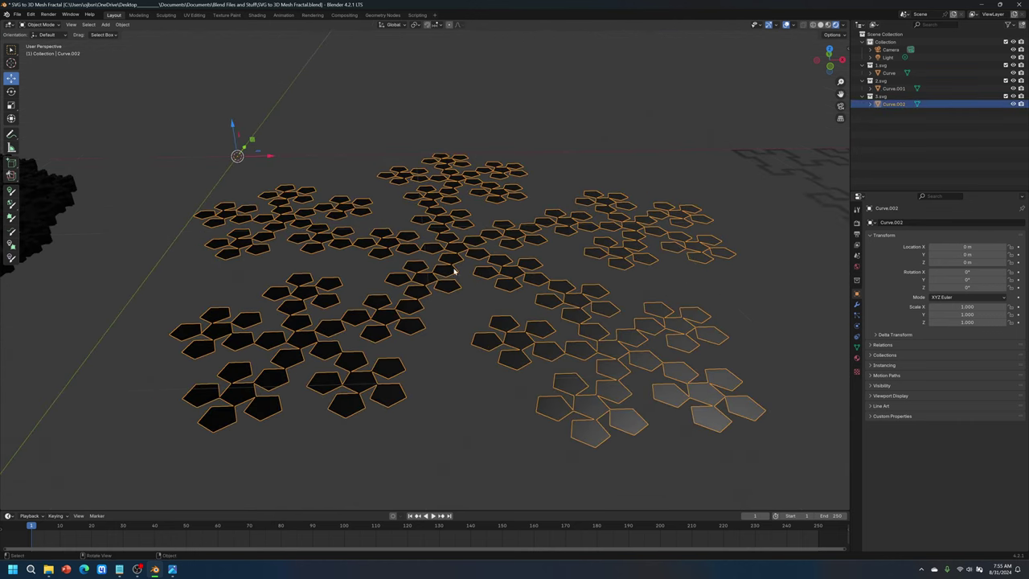
click(42, 24)
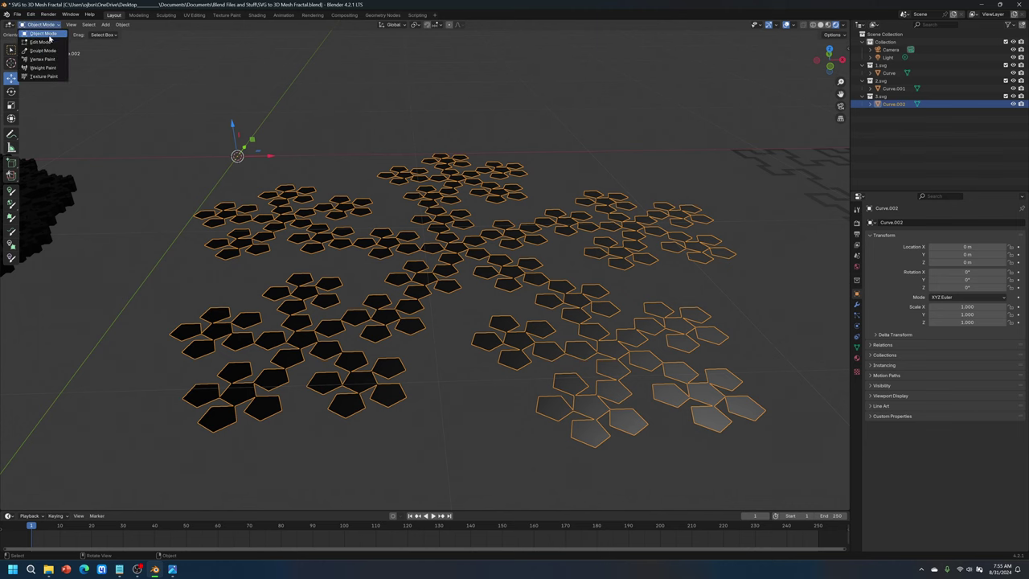
click(41, 42)
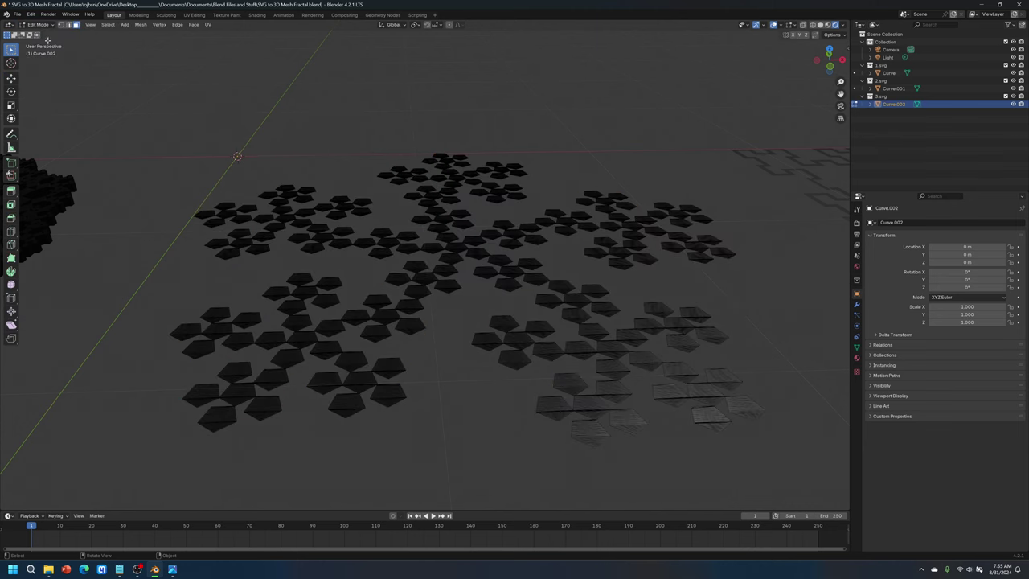
Switch the viewport to wireframe shading and orbit to a tilted view of the pentagon fractal
click(814, 26)
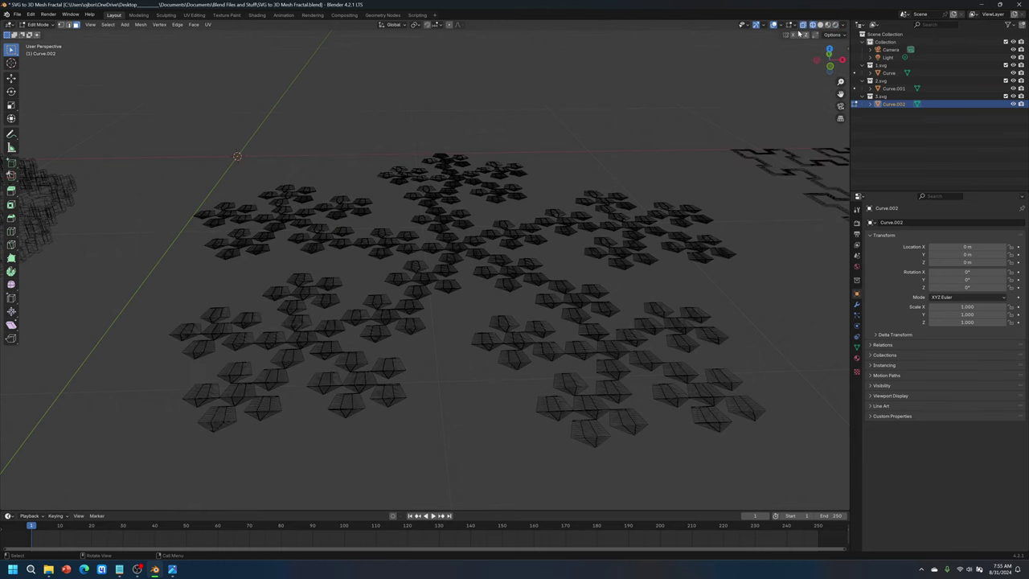
middle_drag(555, 266, 547, 229)
scroll(520, 282, down, 3)
scroll(443, 306, up, 6)
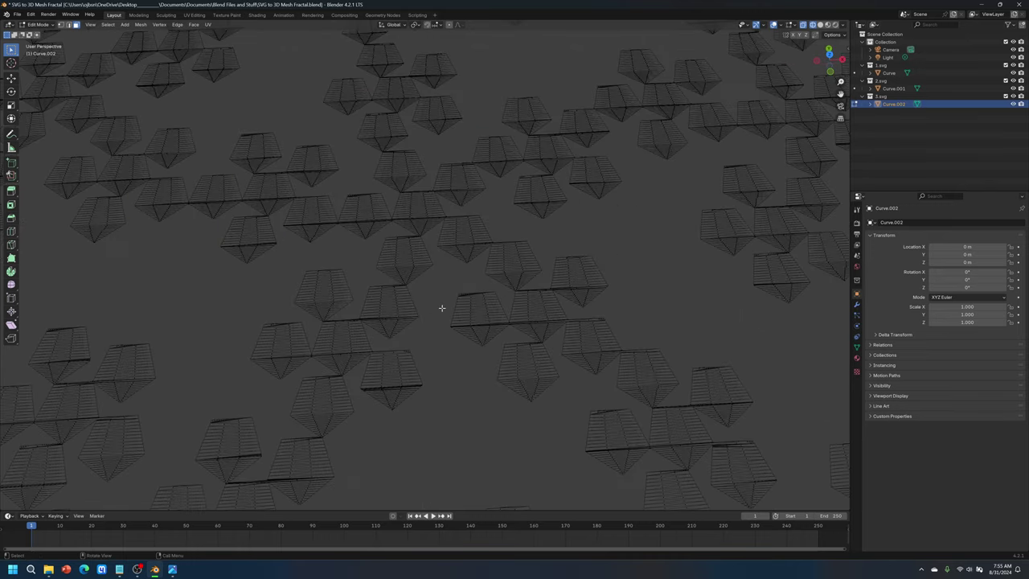
scroll(455, 295, down, 6)
middle_drag(455, 295, 257, 227)
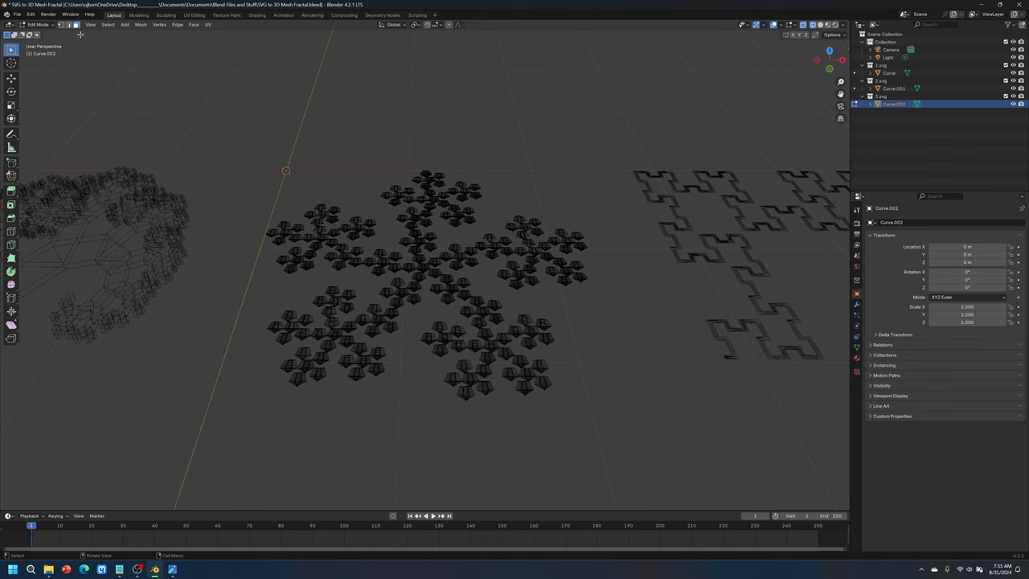
Box-select the whole pentagon fractal and apply Mesh > Clean Up > Limited Dissolve
drag(238, 148, 608, 436)
scroll(419, 327, up, 6)
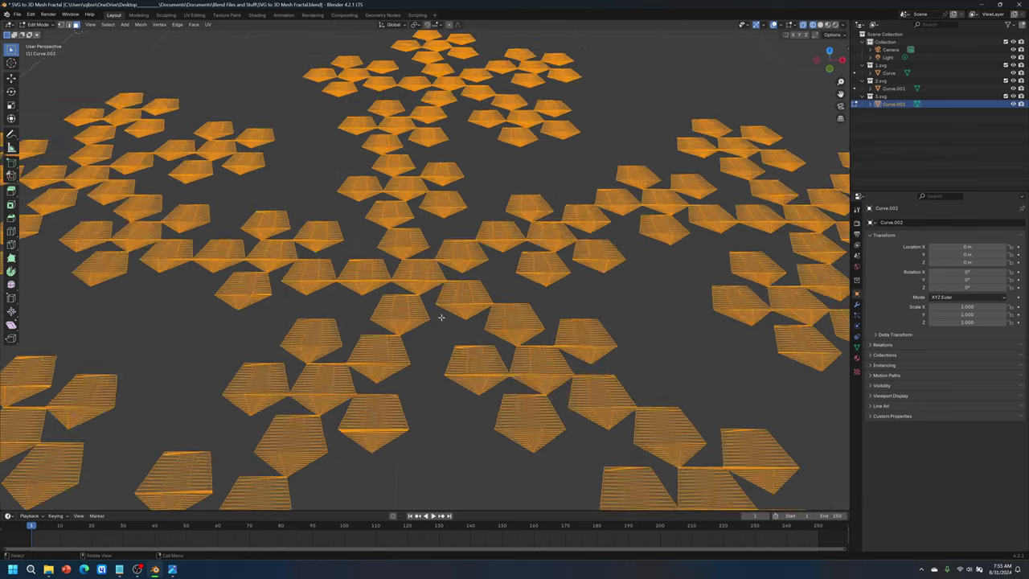
click(142, 24)
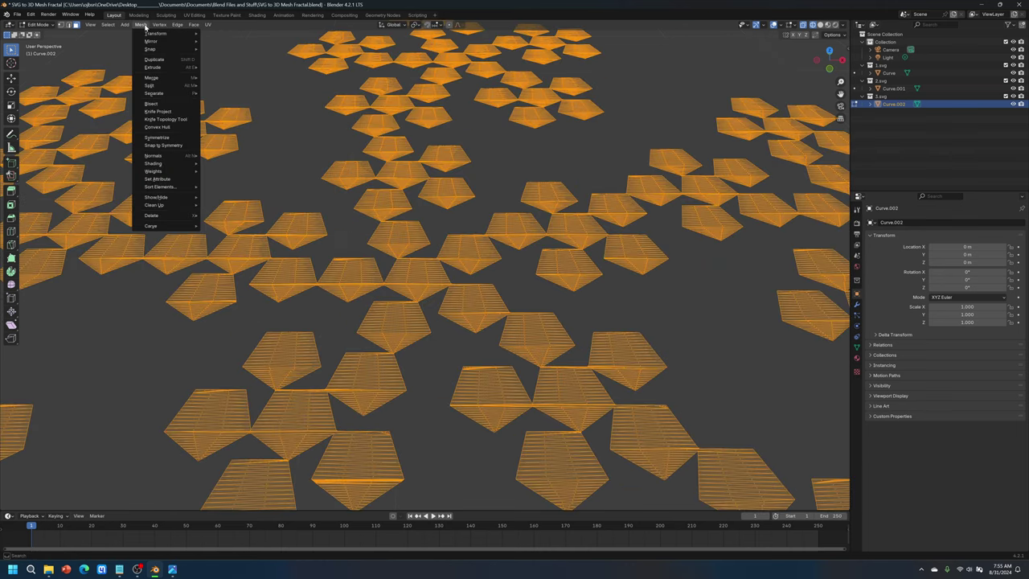
mouse_move(183, 206)
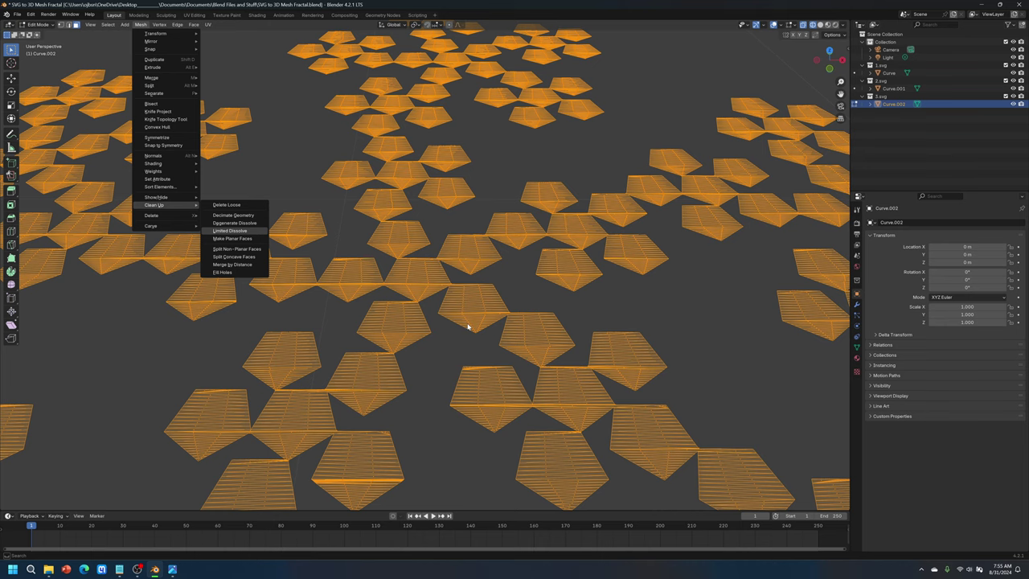
key(Return)
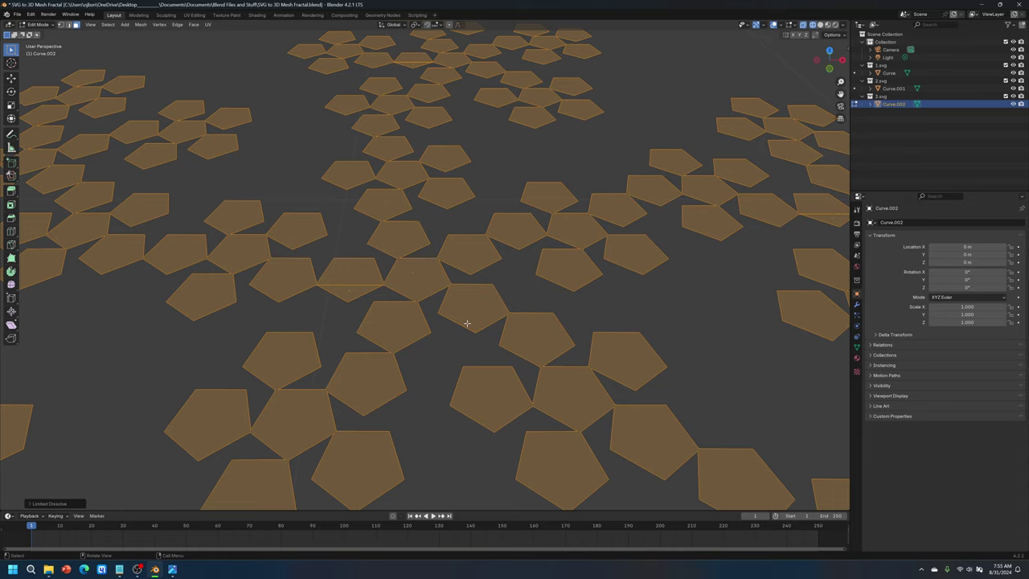
Extrude the dissolved pentagon faces of Curve.002 along their normals into solid prisms
scroll(467, 324, down, 8)
middle_drag(473, 333, 492, 326)
scroll(483, 394, up, 6)
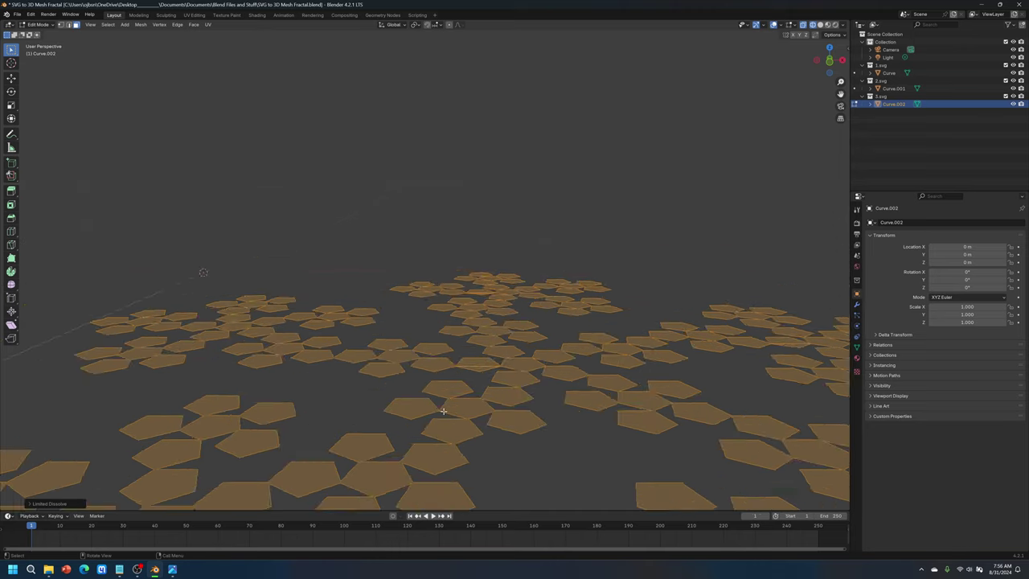
scroll(471, 309, up, 5)
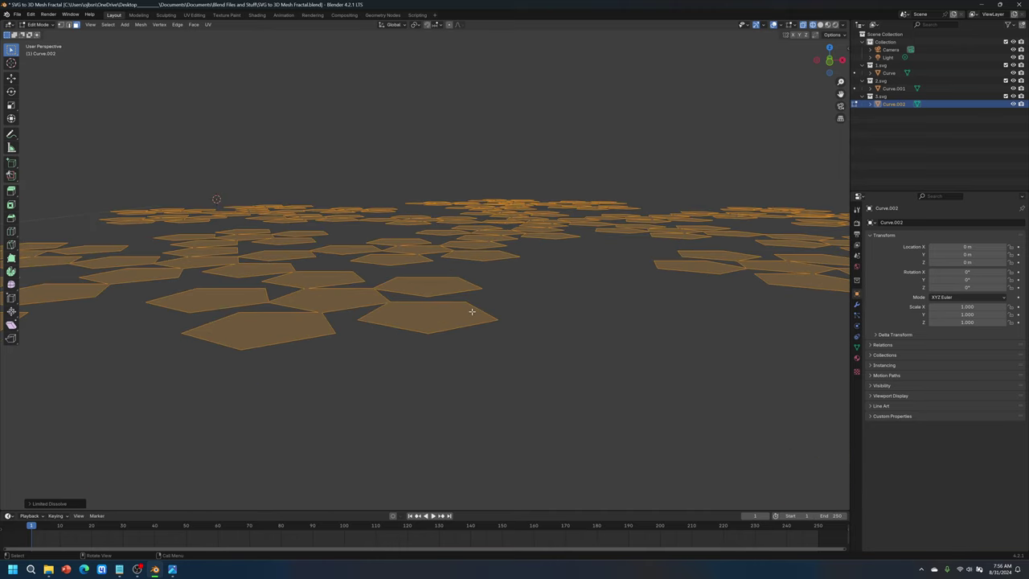
key(e)
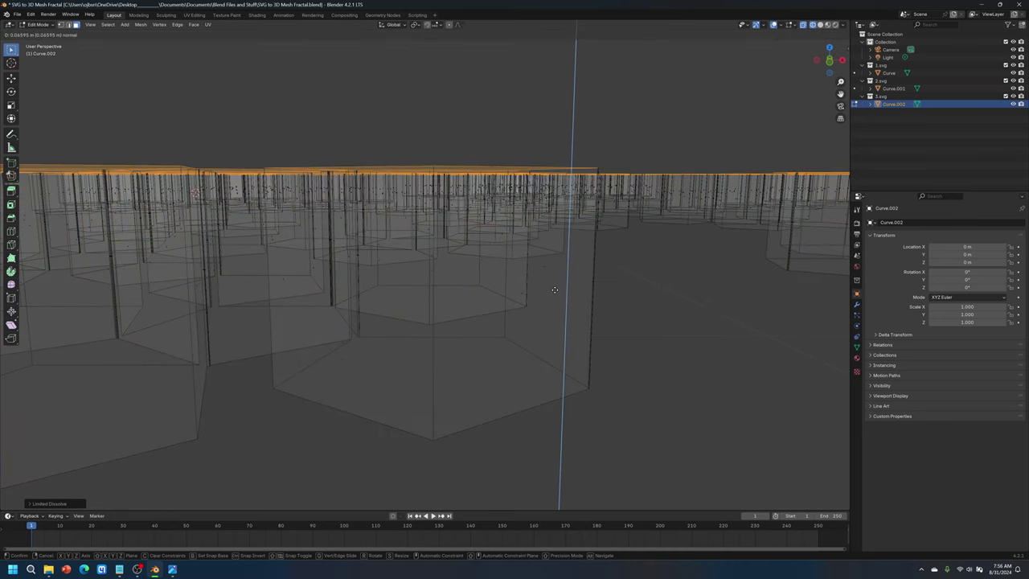
click(555, 290)
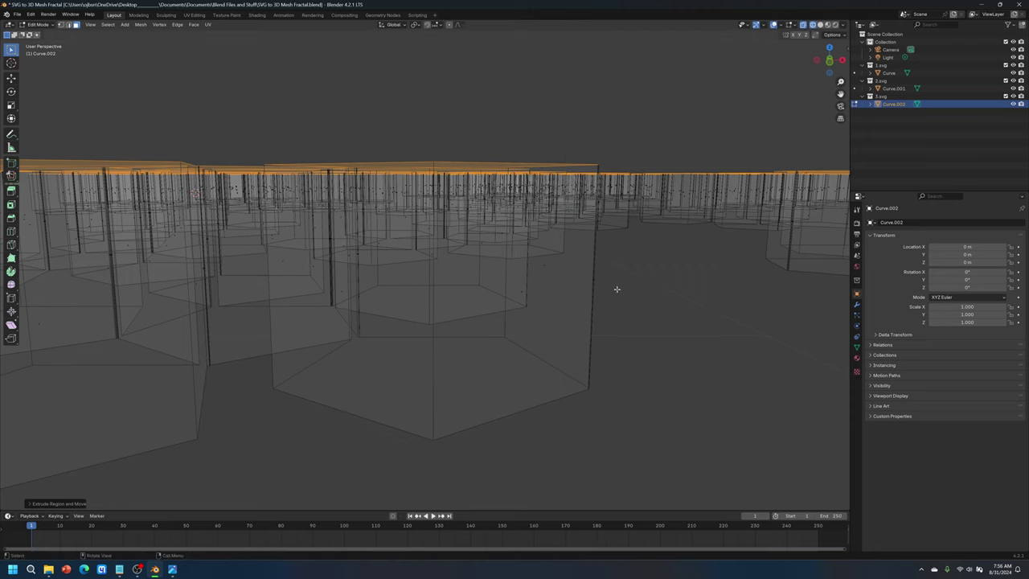
scroll(616, 291, down, 10)
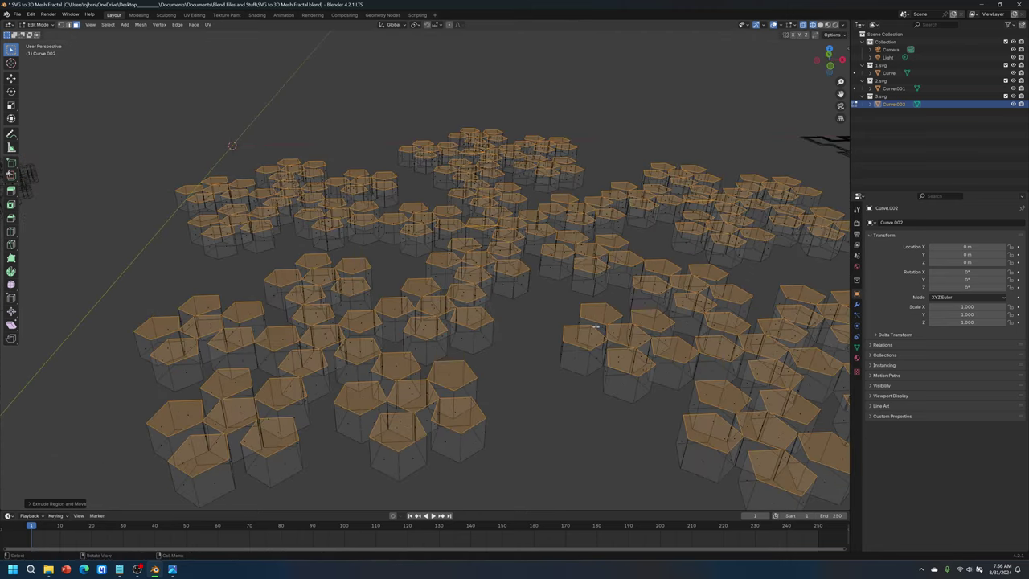
middle_drag(597, 326, 599, 351)
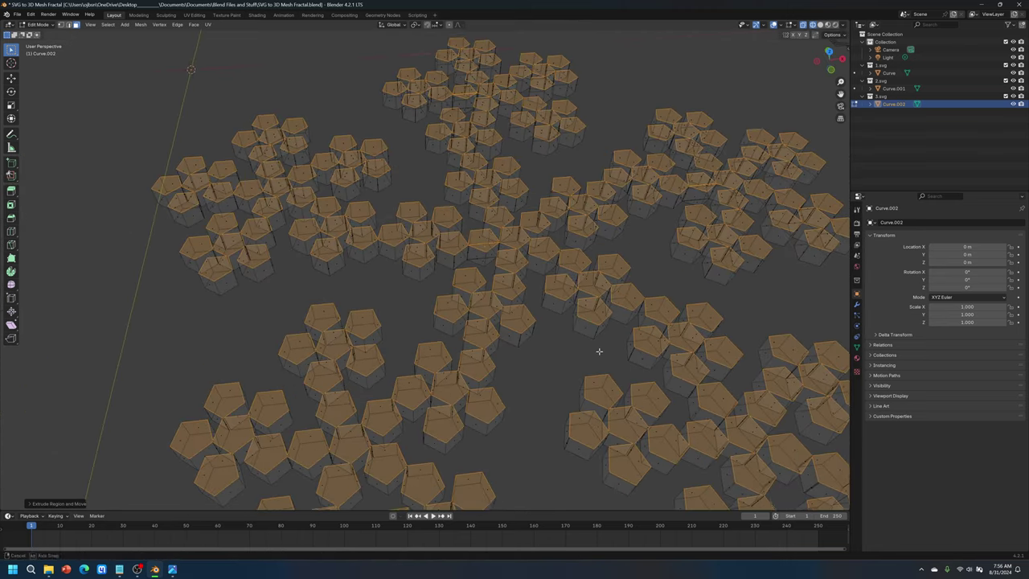
Box-select all of the pentagon-prism fractal's geometry, side faces included, from a high oblique view
scroll(500, 311, down, 6)
middle_drag(288, 138, 287, 165)
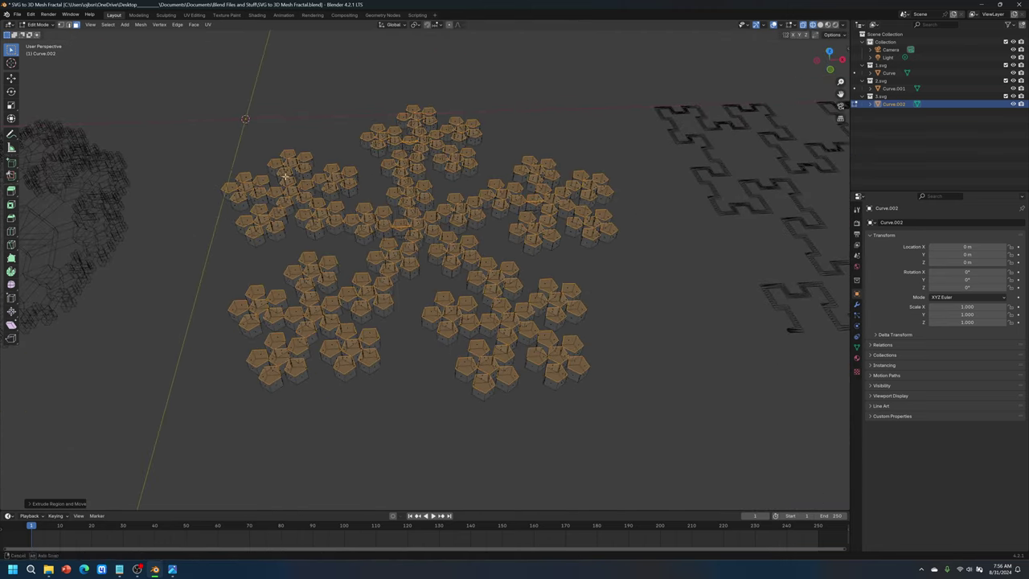
drag(192, 93, 630, 432)
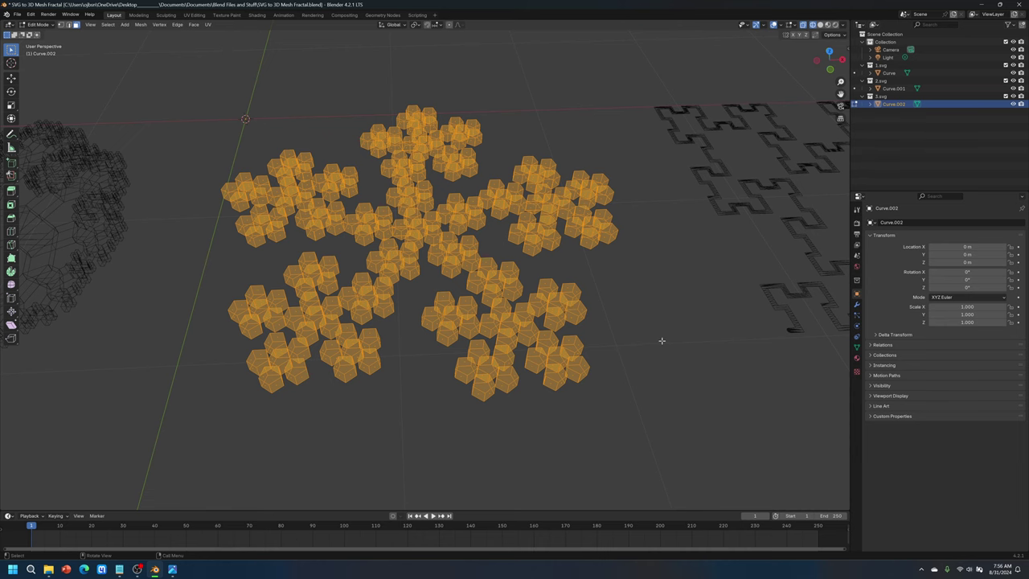
middle_drag(660, 342, 649, 335)
drag(187, 101, 641, 413)
middle_drag(637, 452, 436, 294)
middle_drag(553, 338, 494, 371)
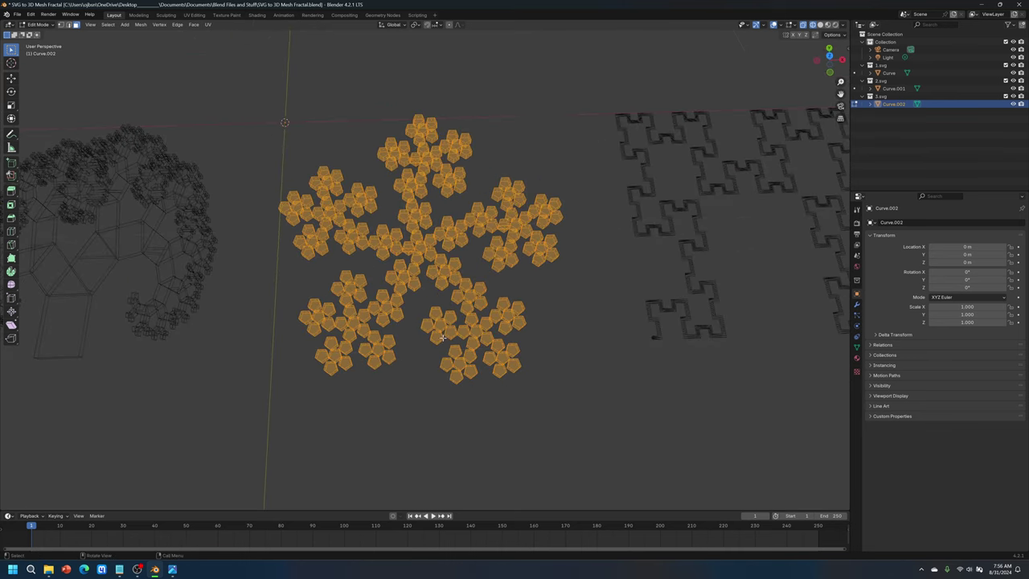
drag(249, 73, 579, 422)
scroll(579, 434, up, 3)
middle_drag(579, 434, 577, 416)
scroll(563, 402, up, 4)
scroll(508, 381, down, 4)
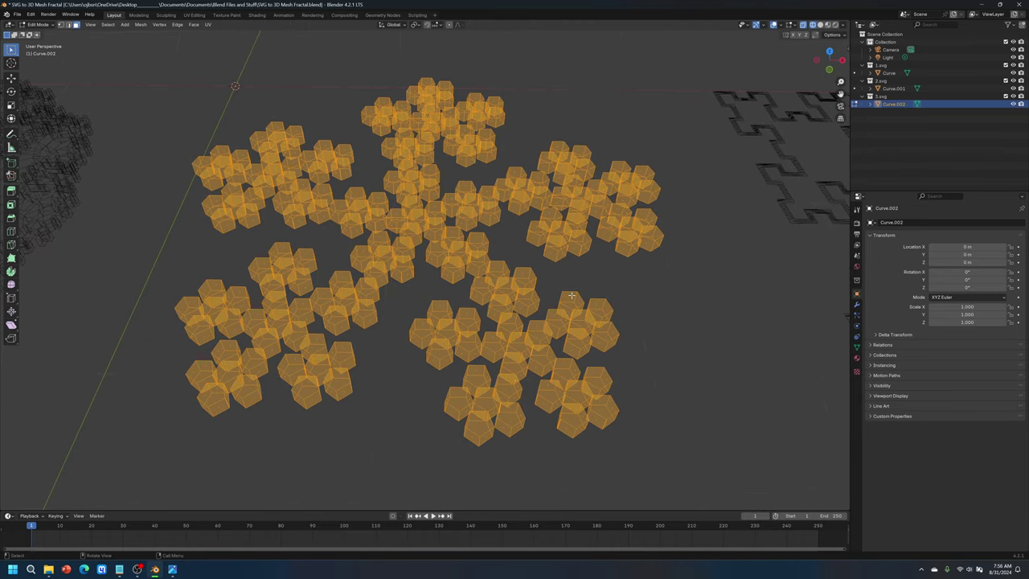
mouse_move(638, 324)
middle_down()
mouse_move(635, 340)
mouse_move(649, 321)
middle_up()
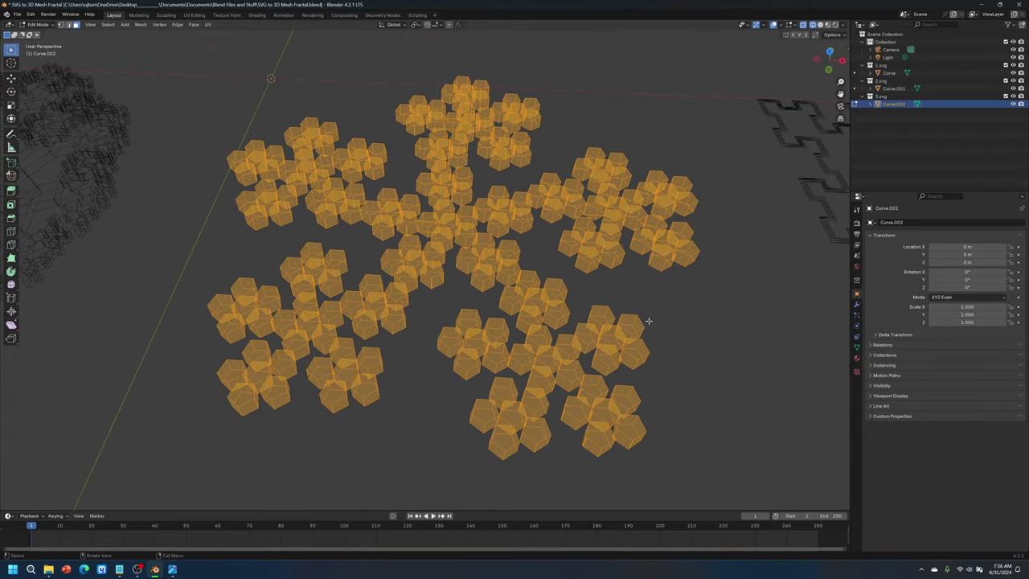
Run Limited Dissolve on the prism fractal, then deselect its geometry
click(143, 25)
mouse_move(180, 205)
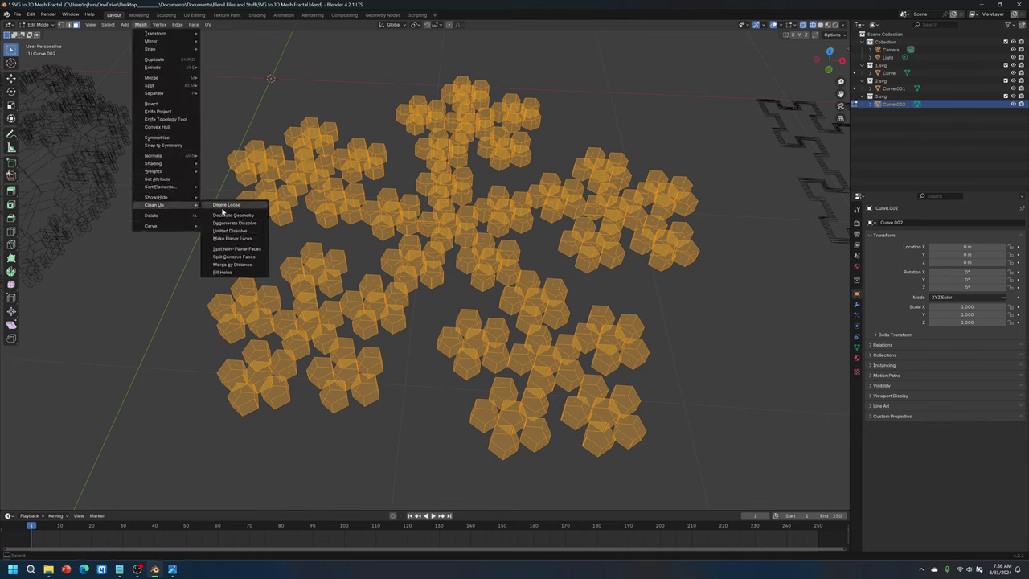
click(246, 230)
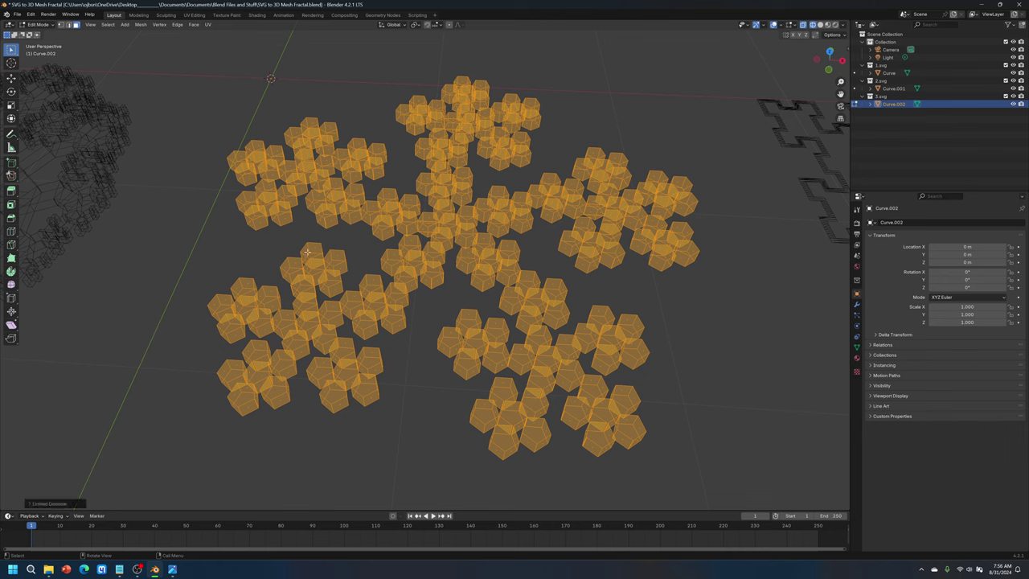
scroll(378, 320, down, 3)
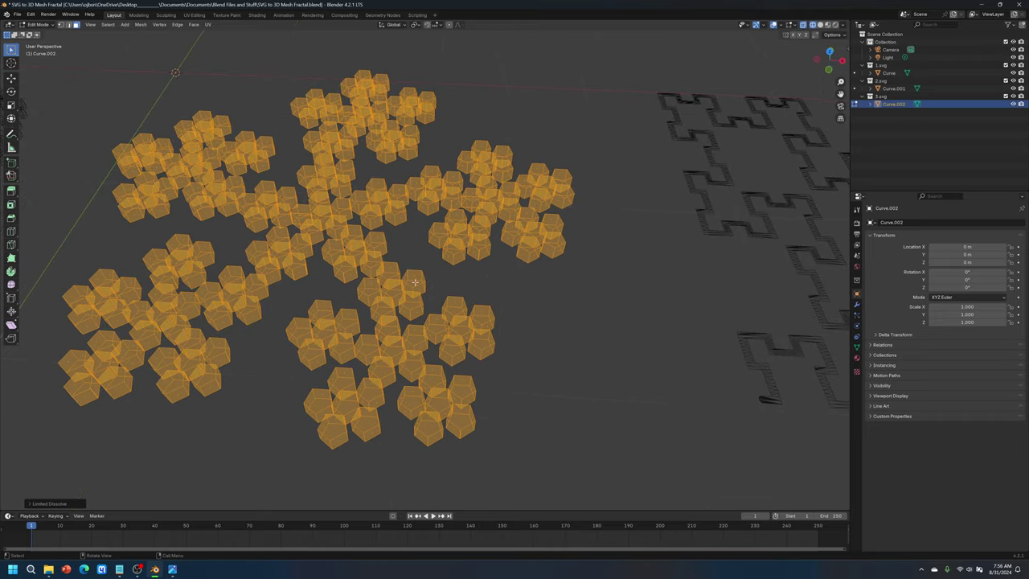
scroll(447, 275, down, 2)
middle_drag(485, 297, 471, 338)
click(471, 338)
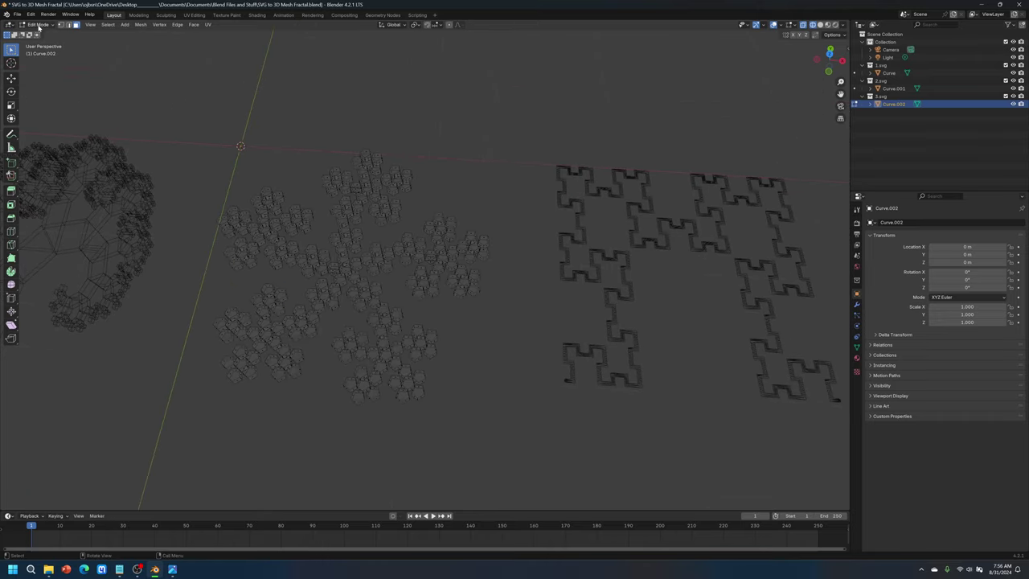
Return to Object Mode and box-select the square-curve fractal object
click(38, 26)
click(44, 35)
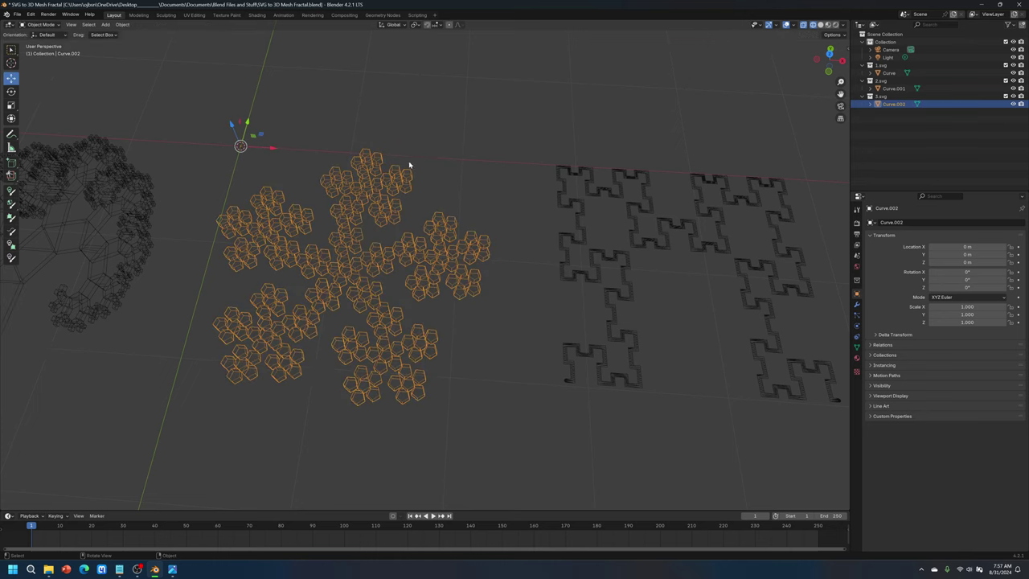
click(448, 156)
shift+middle_drag(526, 166, 441, 156)
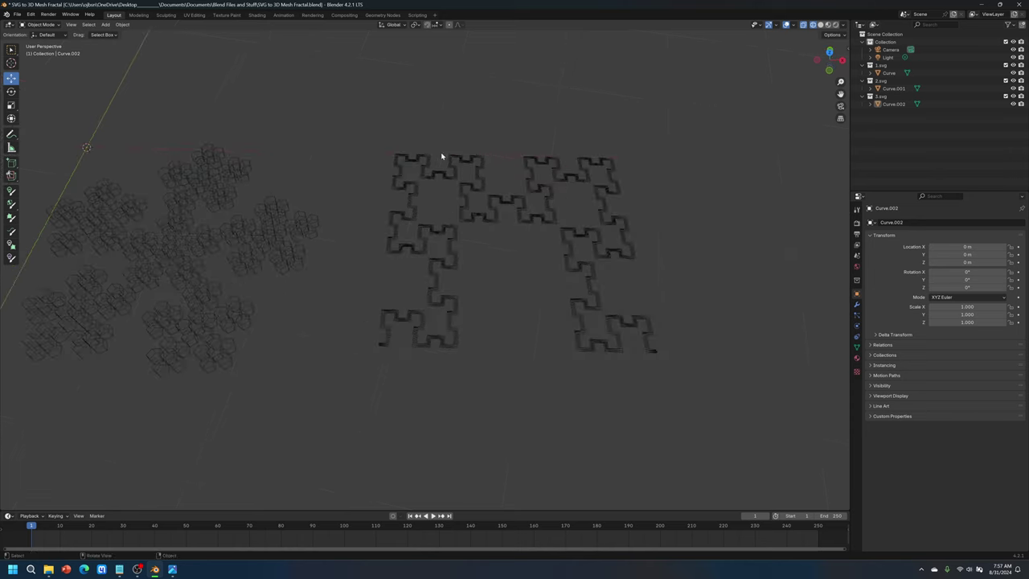
drag(370, 121, 678, 429)
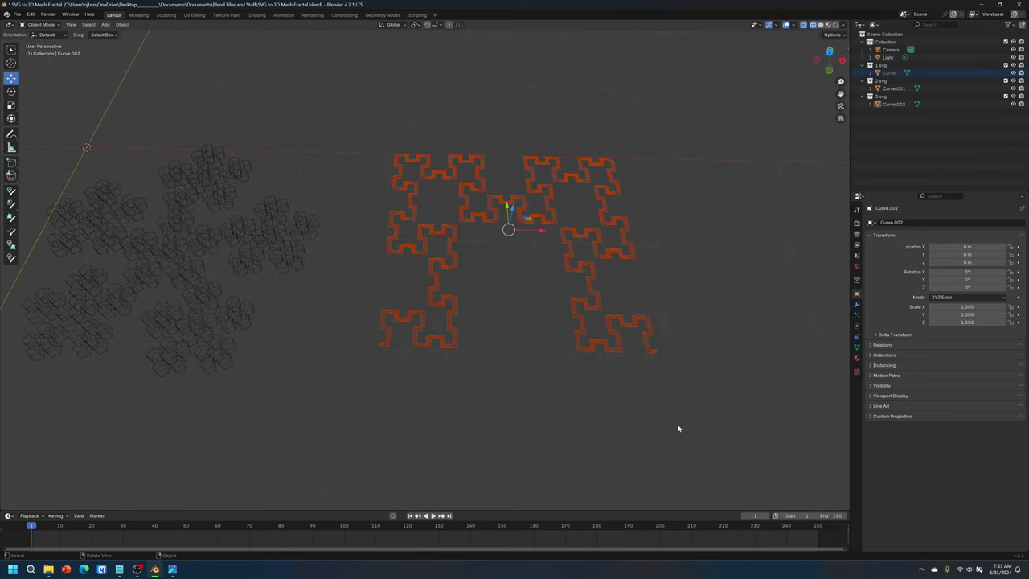
middle_drag(535, 267, 492, 275)
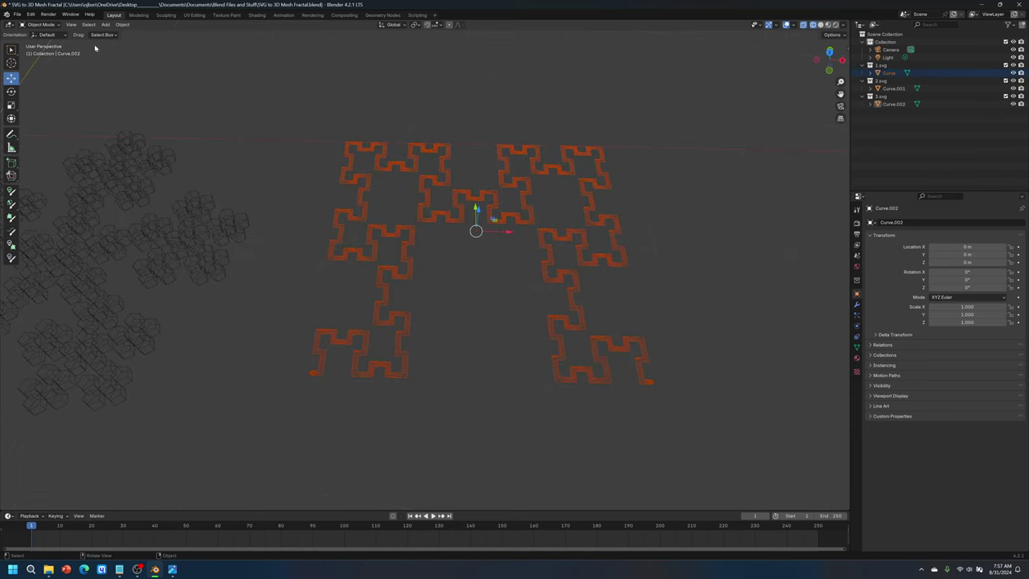
click(50, 25)
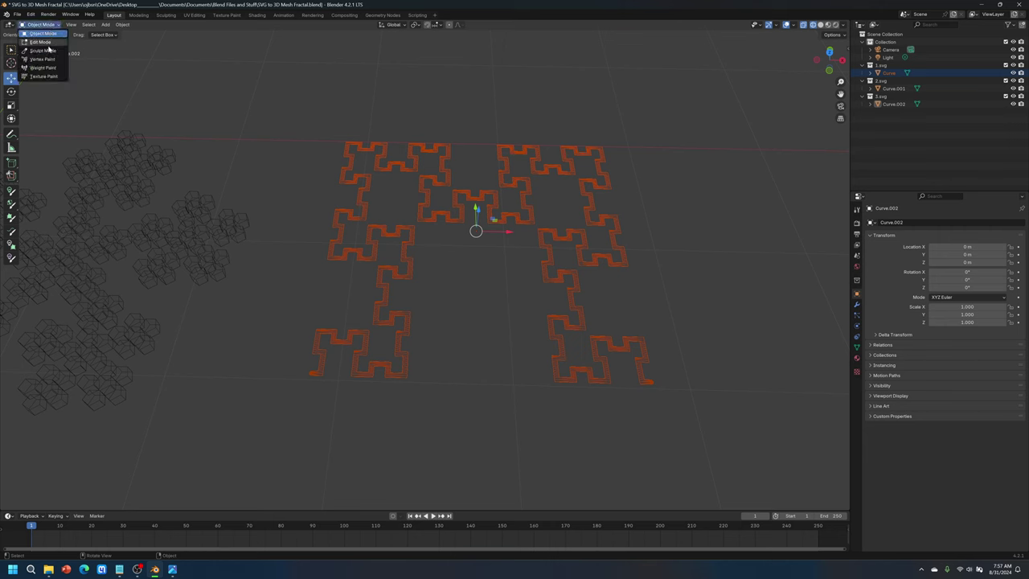
In Edit Mode, select all of the square-curve fractal's geometry and apply Limited Dissolve
click(49, 43)
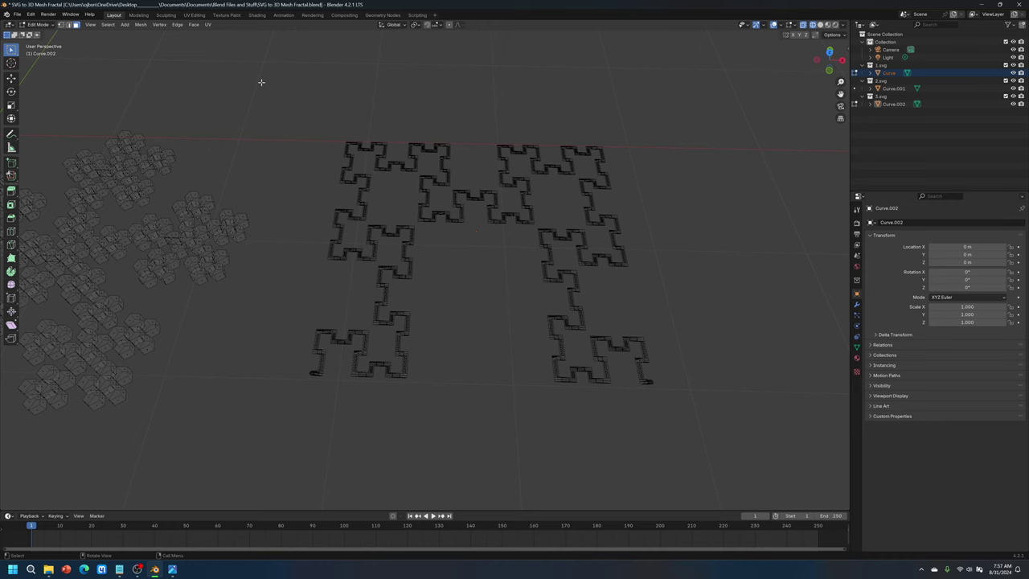
drag(260, 82, 691, 449)
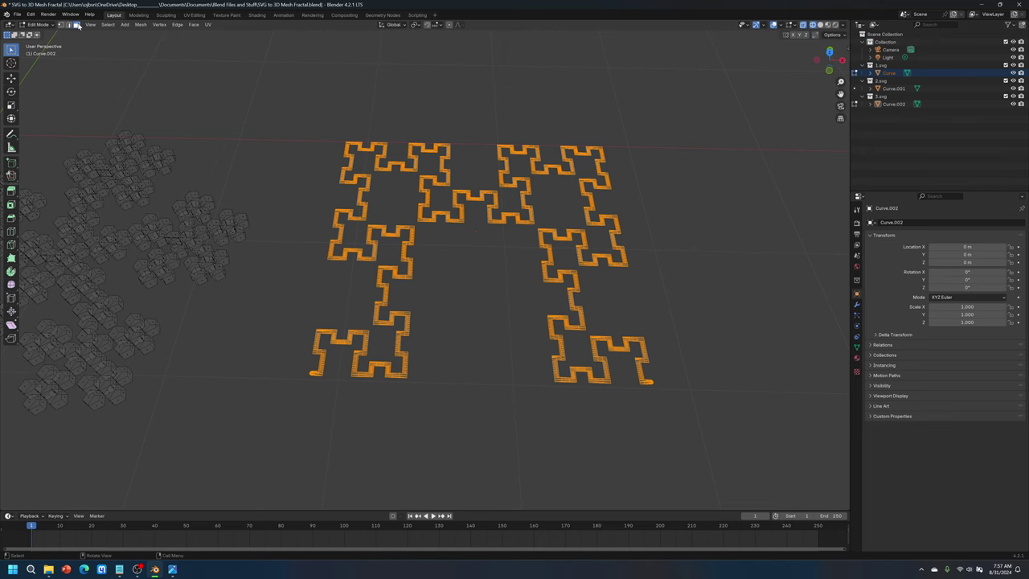
ctrl+middle_drag(551, 294, 374, 309)
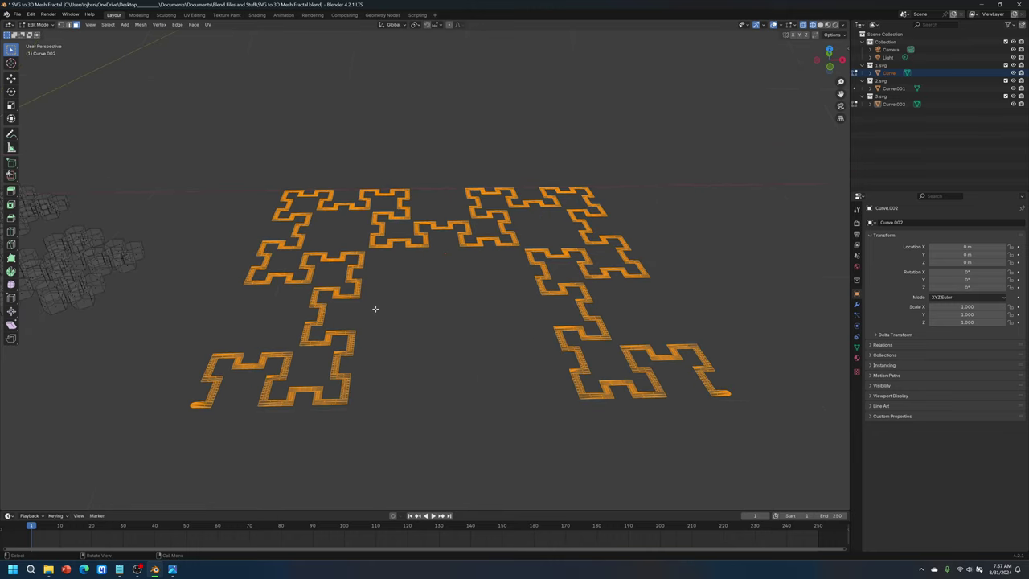
click(140, 26)
mouse_move(185, 207)
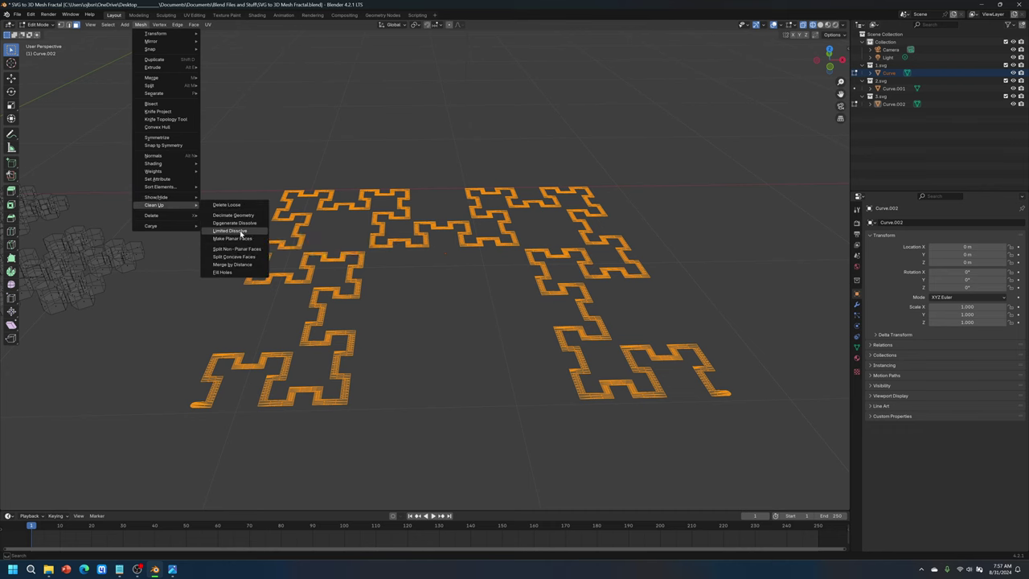
click(230, 230)
scroll(437, 319, up, 4)
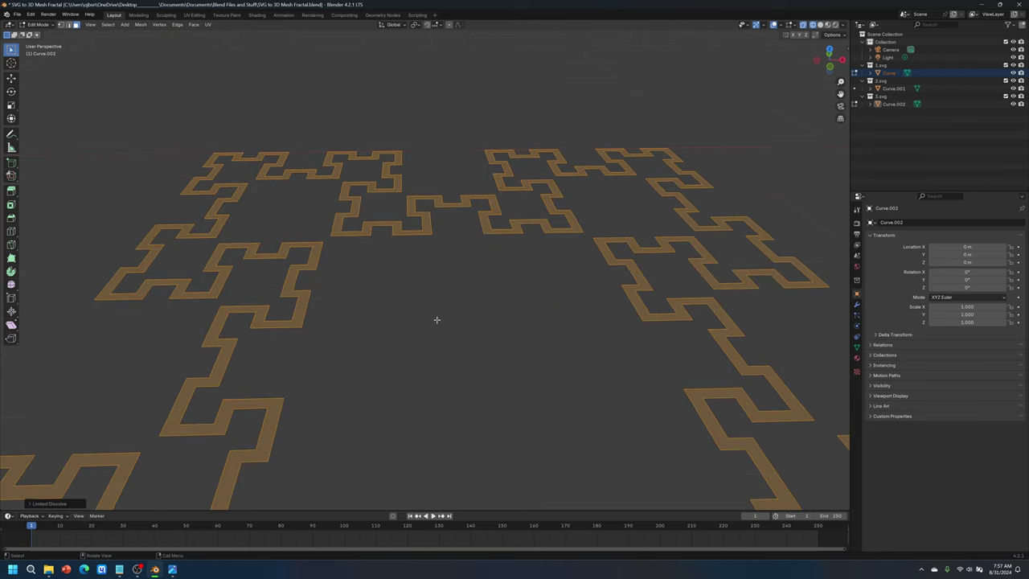
scroll(437, 319, down, 5)
scroll(437, 322, up, 5)
middle_drag(425, 333, 524, 273)
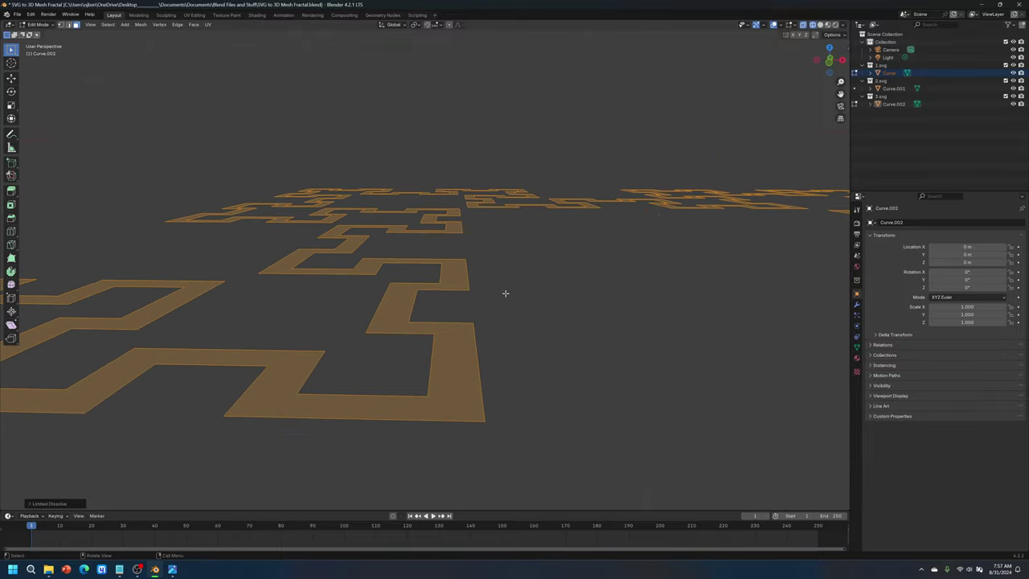
Extrude the square fractal's faces straight up along Z into walls
key(e)
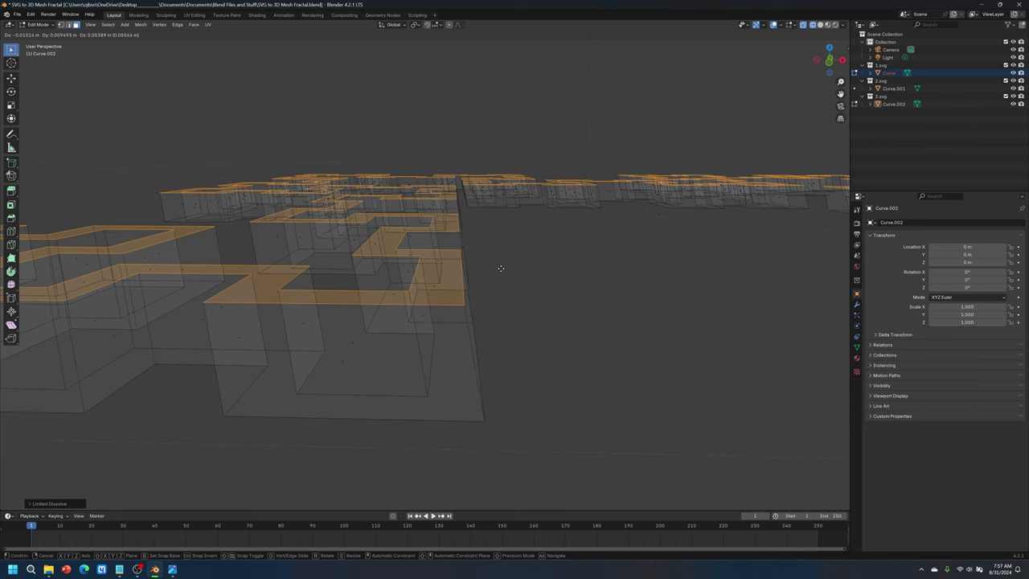
key(z)
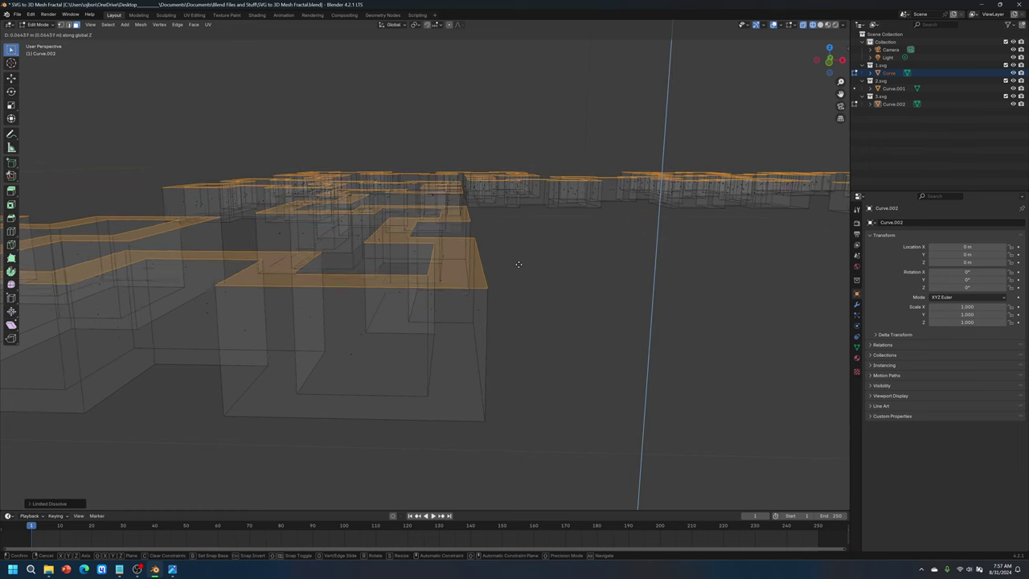
click(518, 270)
scroll(526, 281, down, 5)
middle_drag(525, 282, 526, 295)
scroll(483, 298, up, 2)
scroll(470, 302, down, 2)
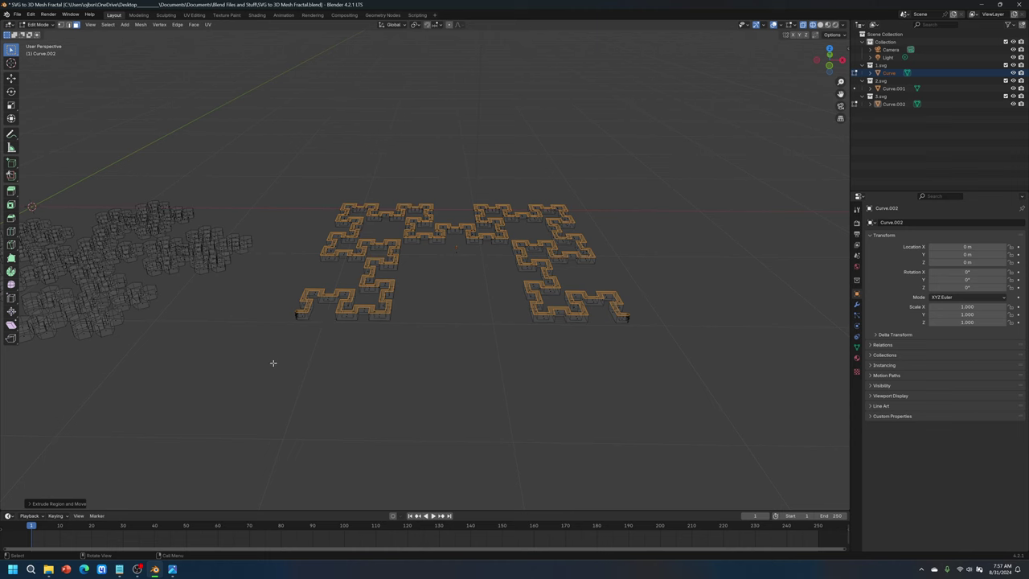
Select the entire extruded square fractal and apply Limited Dissolve again
drag(273, 363, 678, 126)
scroll(550, 237, up, 2)
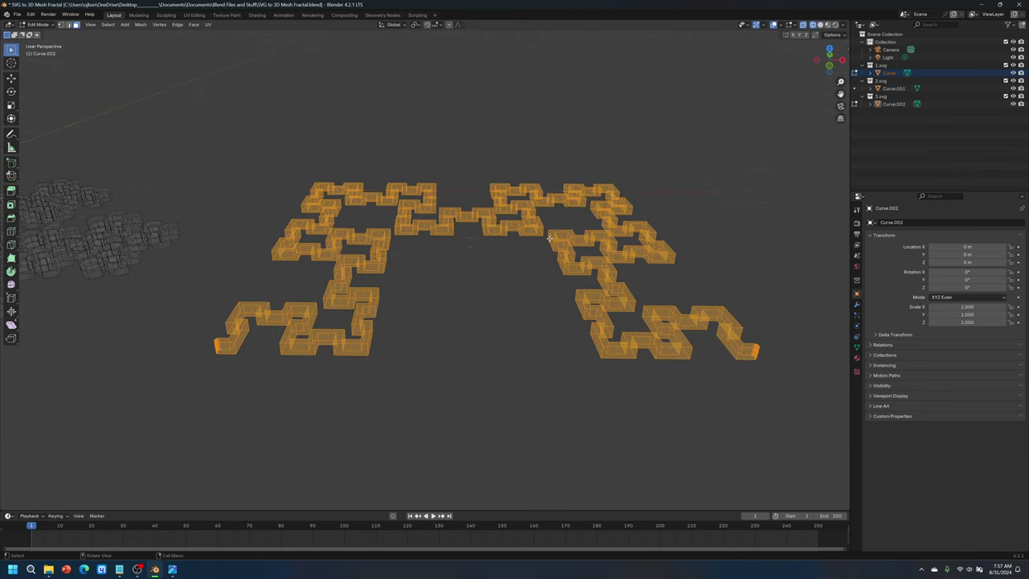
scroll(550, 237, up, 2)
middle_drag(423, 297, 533, 248)
scroll(540, 229, up, 4)
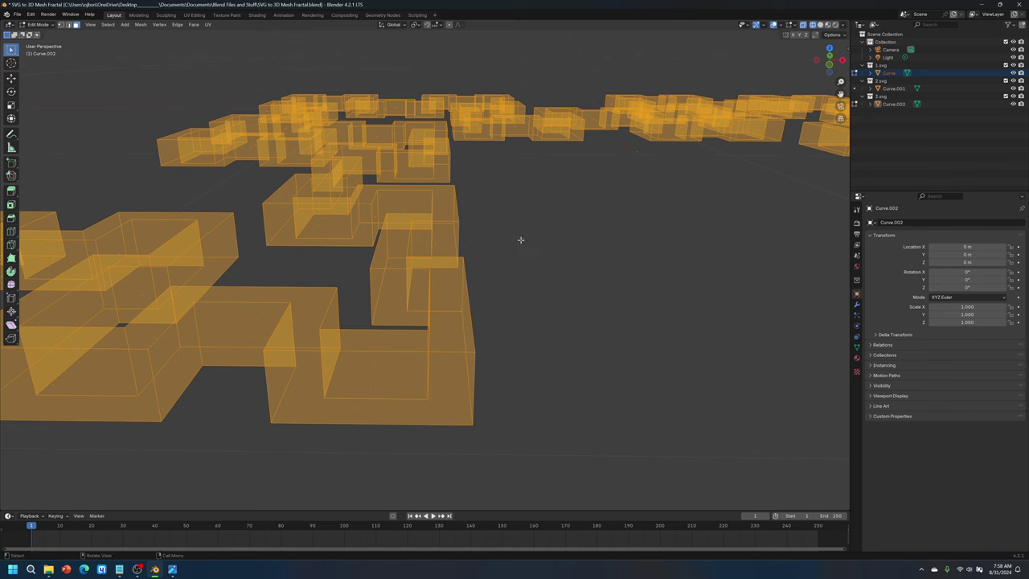
click(140, 24)
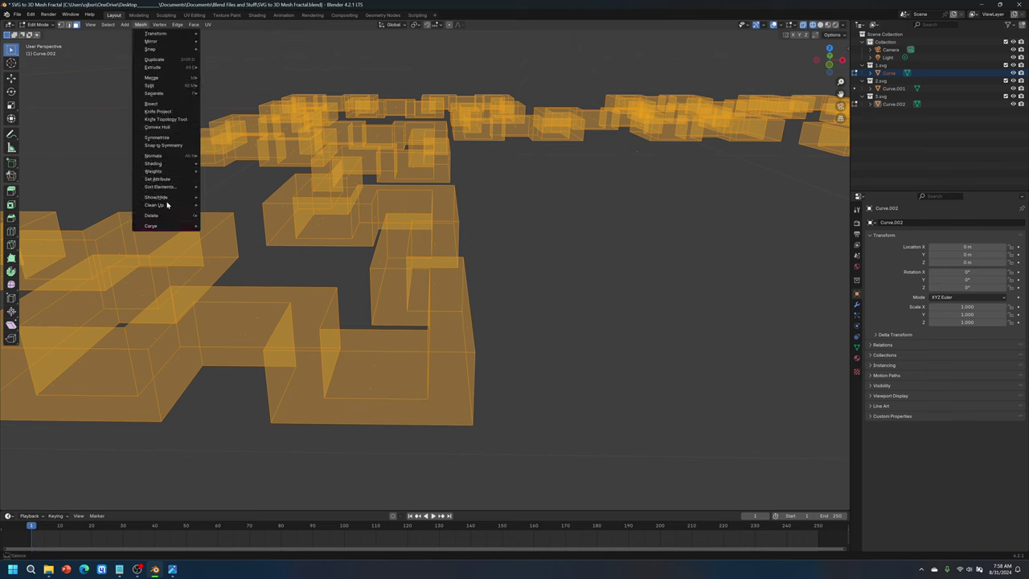
mouse_move(172, 206)
click(230, 231)
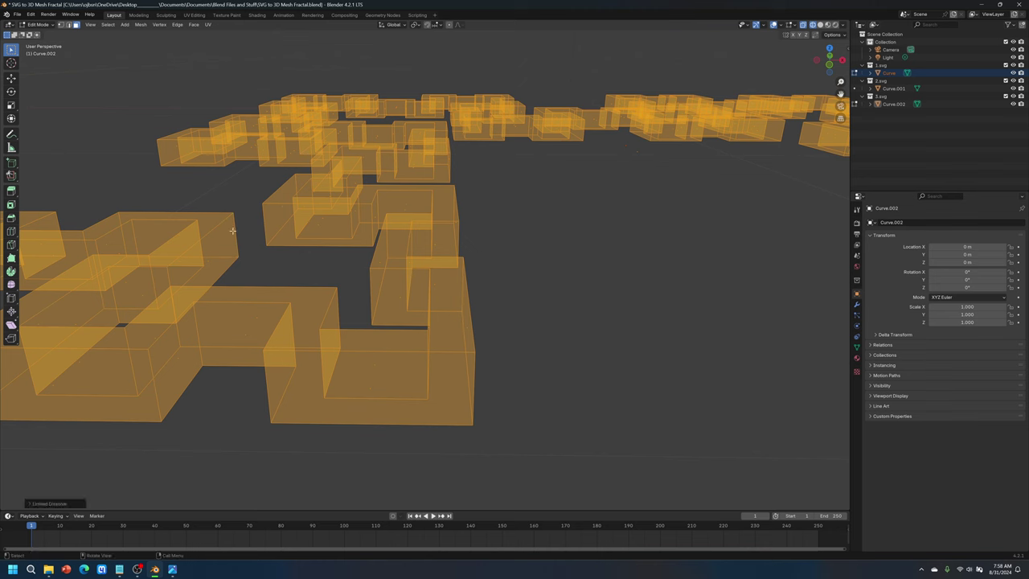
scroll(350, 235, down, 3)
middle_drag(352, 237, 450, 251)
scroll(449, 251, down, 4)
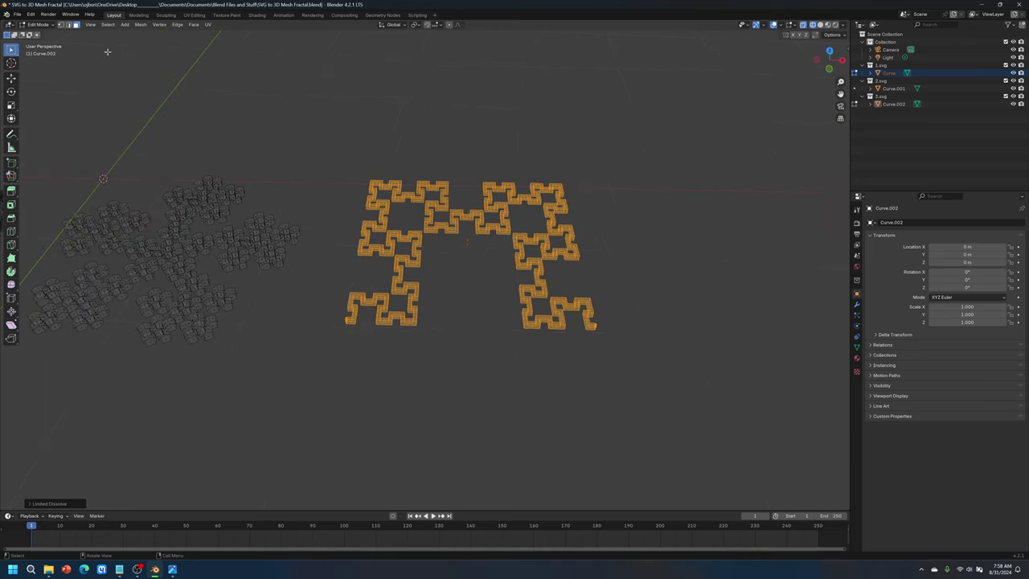
Switch back to Object Mode and clear the selection
click(40, 25)
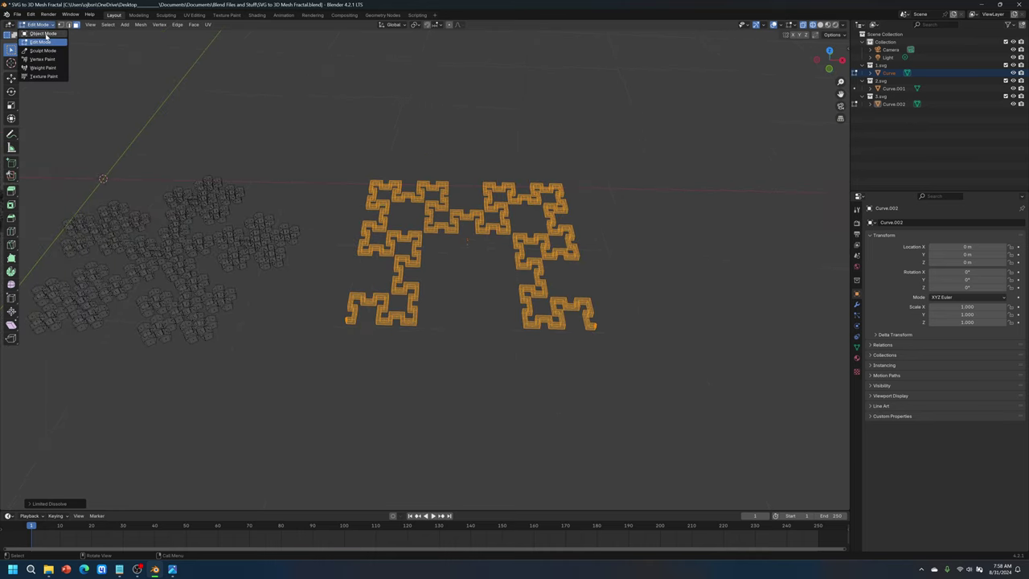
click(44, 34)
click(451, 152)
middle_drag(451, 152, 471, 180)
scroll(490, 236, up, 3)
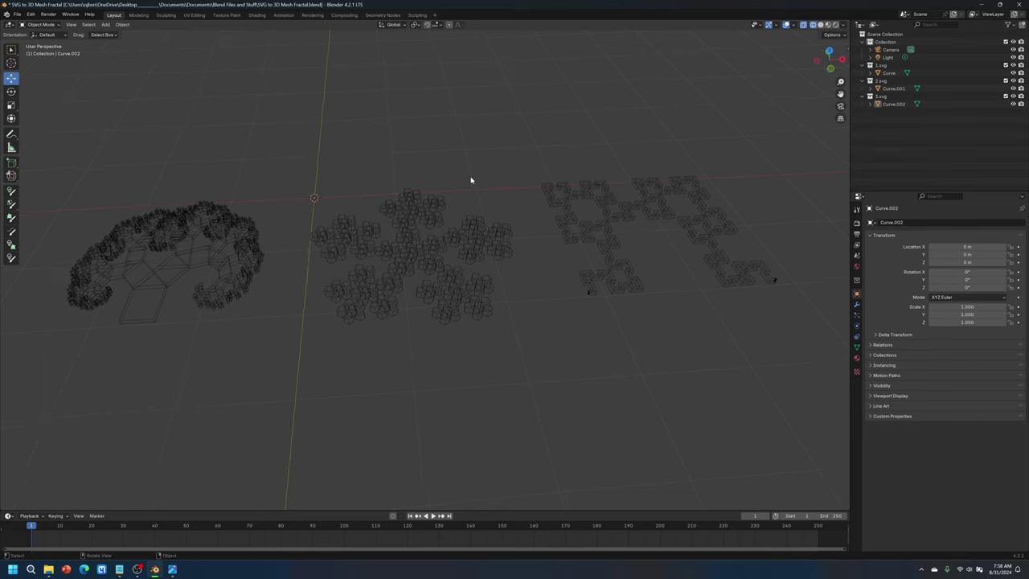
Save the project as SVG to 3D Mesh Fractal.blend and switch to solid viewport shading
click(17, 14)
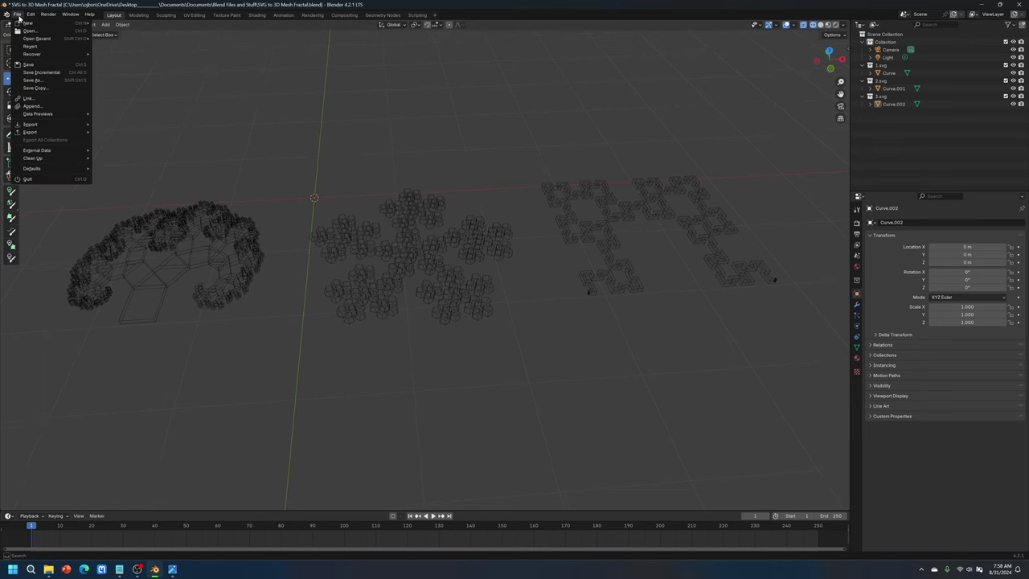
click(35, 66)
middle_drag(606, 142, 604, 152)
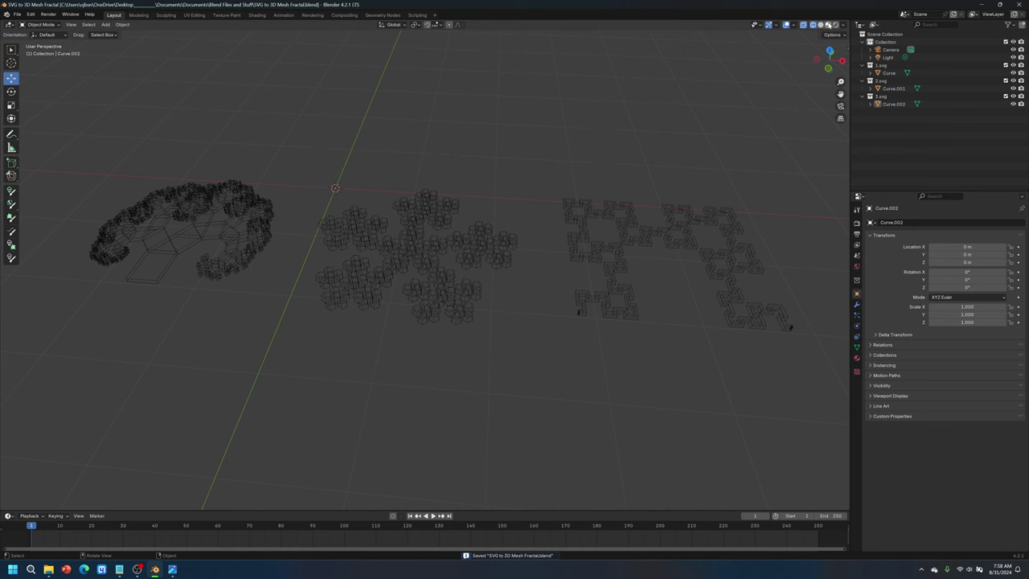
click(821, 25)
Switch to Material Preview shading to inspect the solid fractals
mouse_move(653, 164)
middle_down()
mouse_move(667, 212)
mouse_move(683, 169)
mouse_move(648, 202)
mouse_move(669, 177)
middle_up()
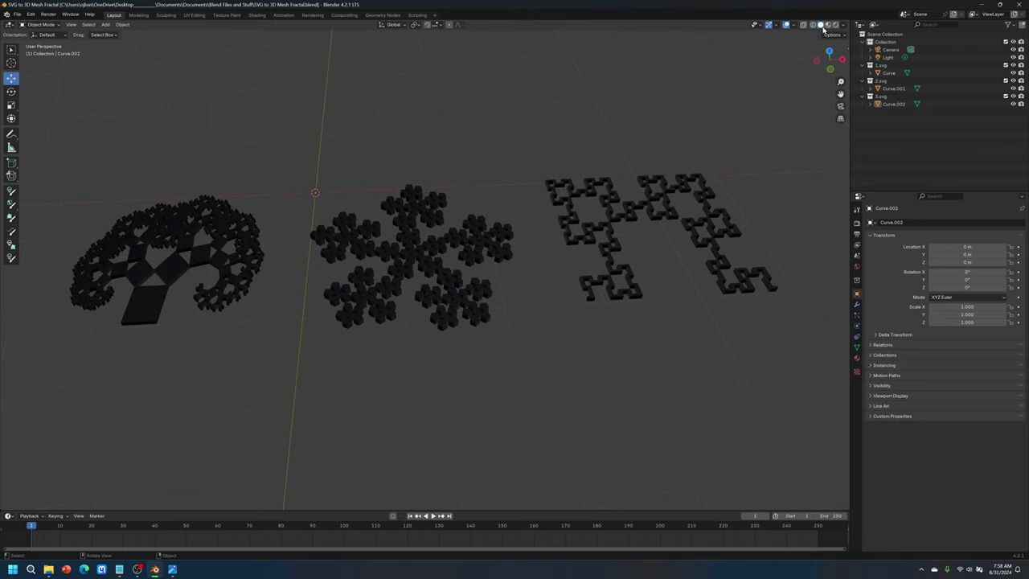
click(829, 26)
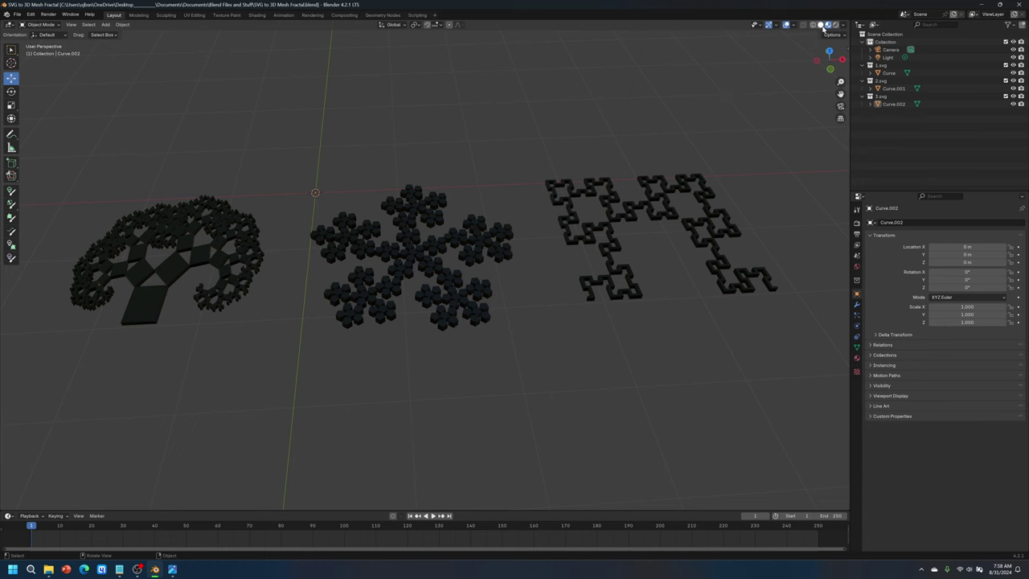
mouse_move(812, 49)
middle_down()
mouse_move(611, 133)
mouse_move(655, 87)
mouse_move(802, 54)
middle_up()
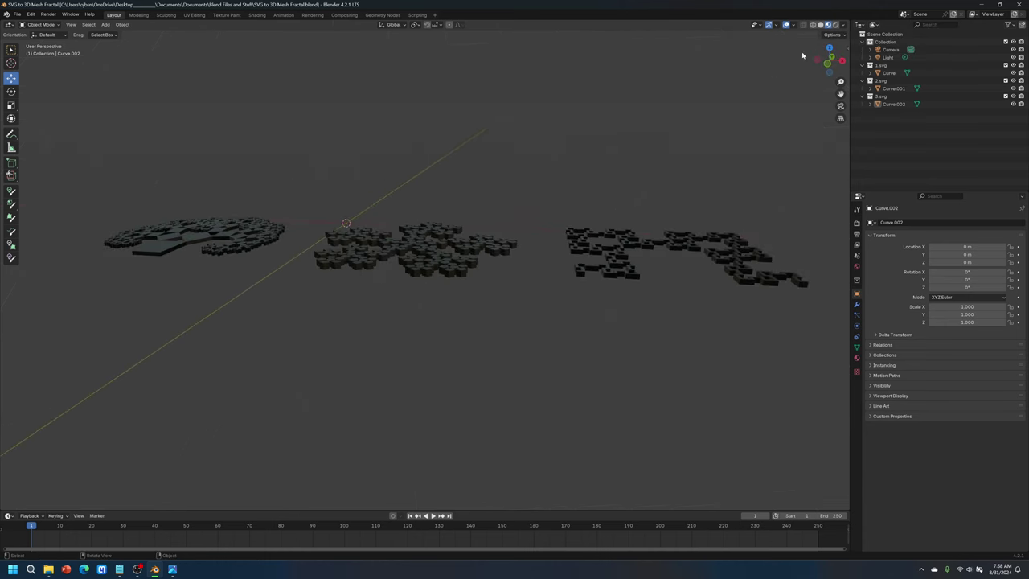
Switch to Rendered shading and orbit in close on the centred tree fractal
click(837, 26)
middle_drag(619, 206, 579, 202)
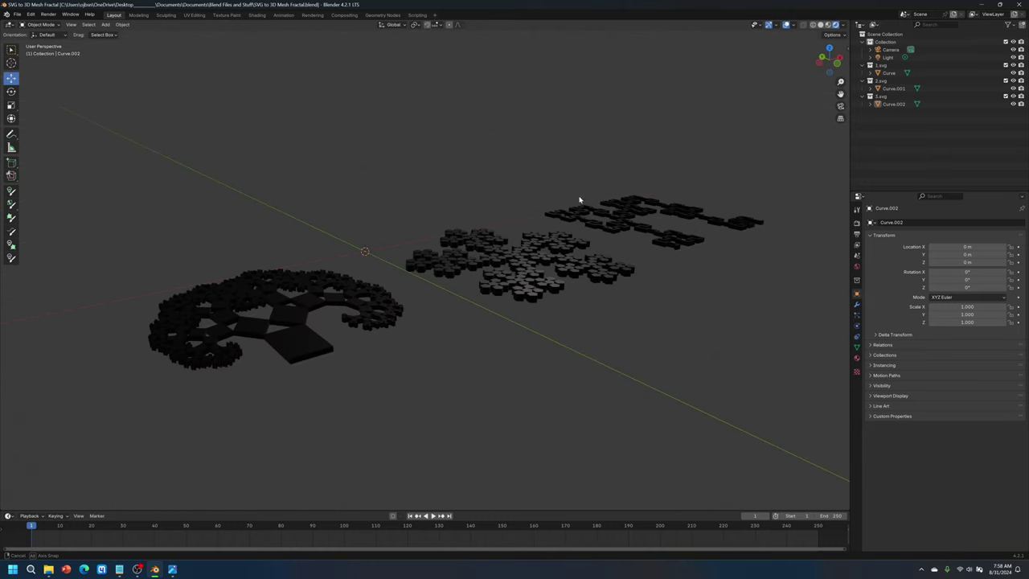
scroll(563, 213, up, 5)
middle_drag(499, 229, 464, 249)
mouse_move(555, 265)
middle_down()
mouse_move(515, 252)
mouse_move(528, 275)
mouse_move(577, 276)
mouse_move(560, 271)
middle_up()
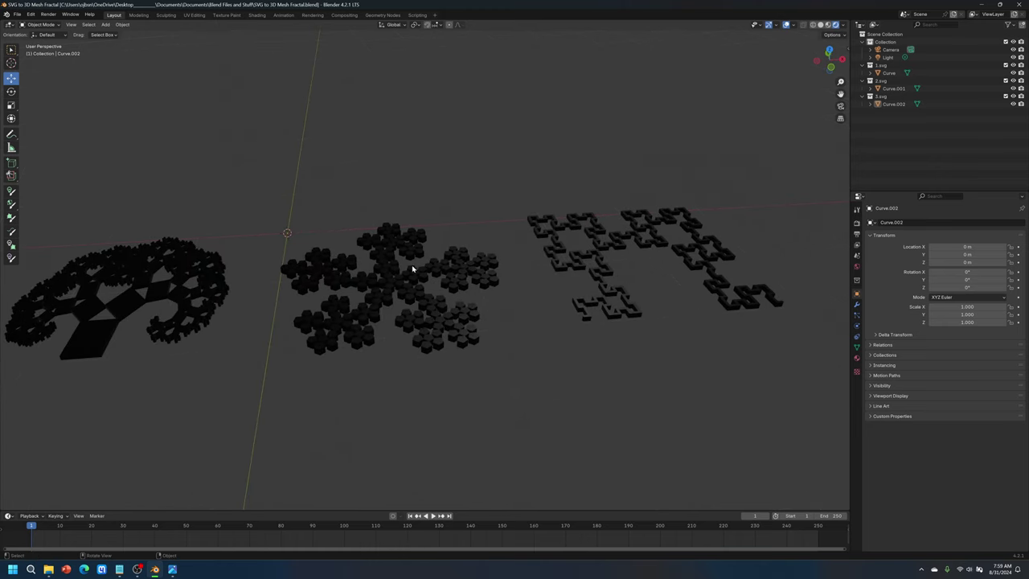
shift+middle_drag(201, 270, 462, 248)
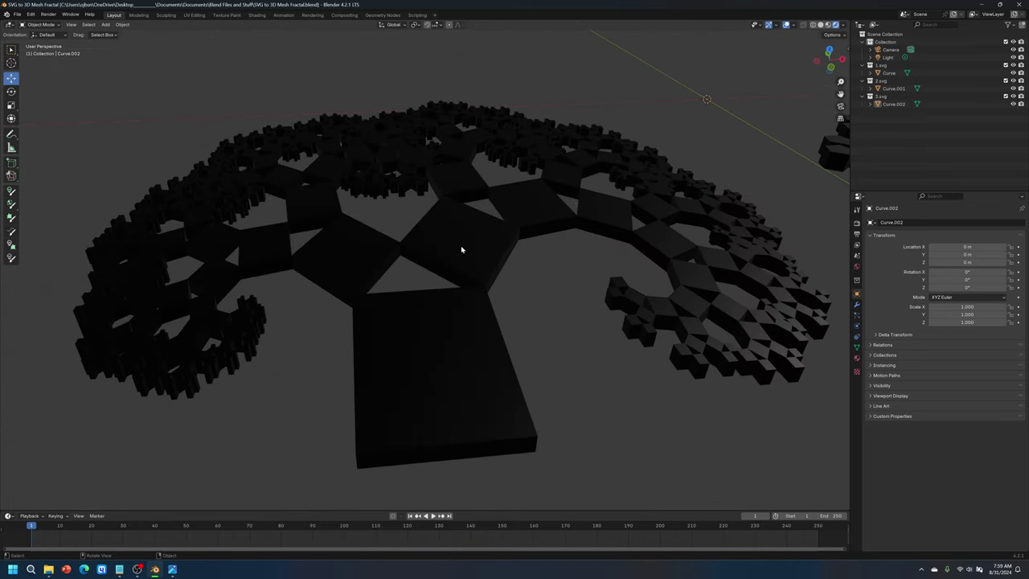
Select the tree Curve.001 and set its material's Metallic to about 0.894 and Roughness near zero
click(461, 245)
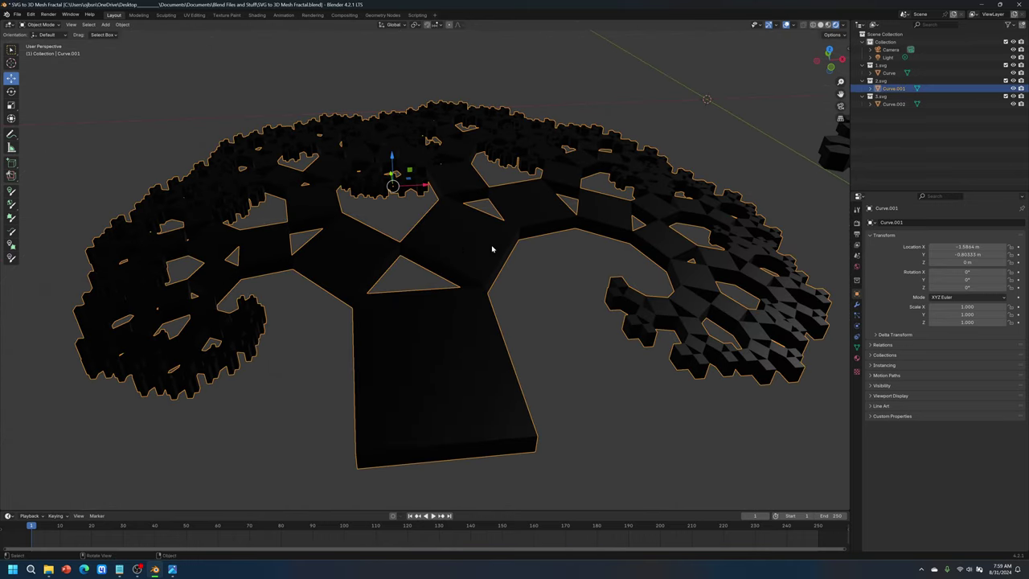
click(857, 361)
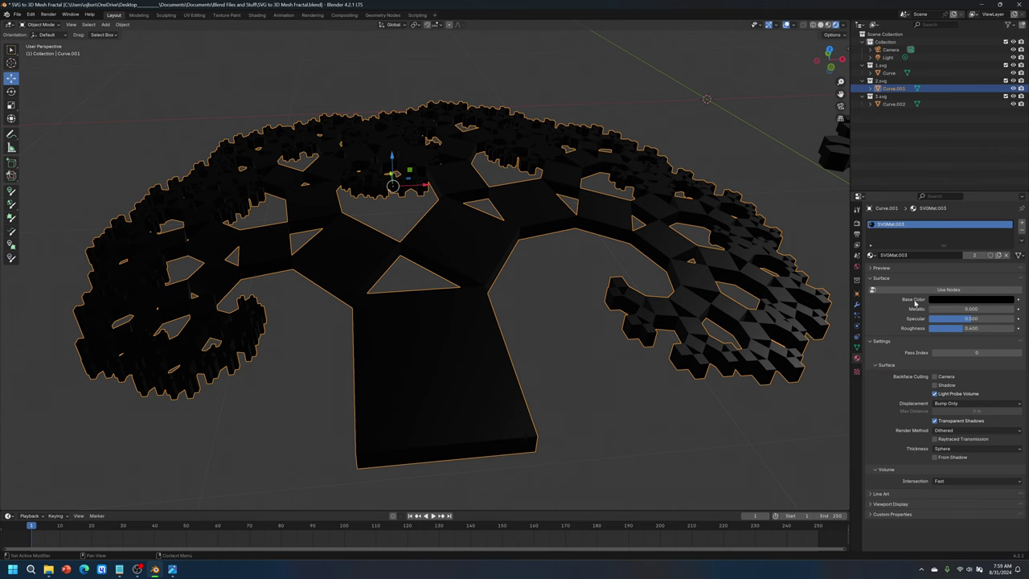
drag(942, 310, 1017, 311)
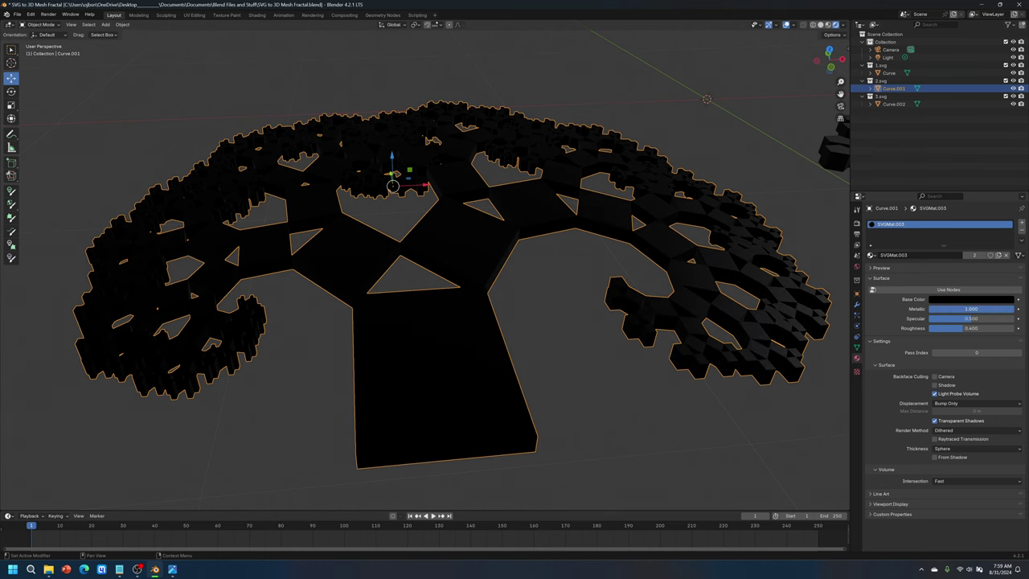
drag(969, 328, 924, 328)
scroll(643, 333, up, 2)
Remove the SVGMat.003 material slot so the tree shows plain grey
middle_drag(655, 345, 624, 326)
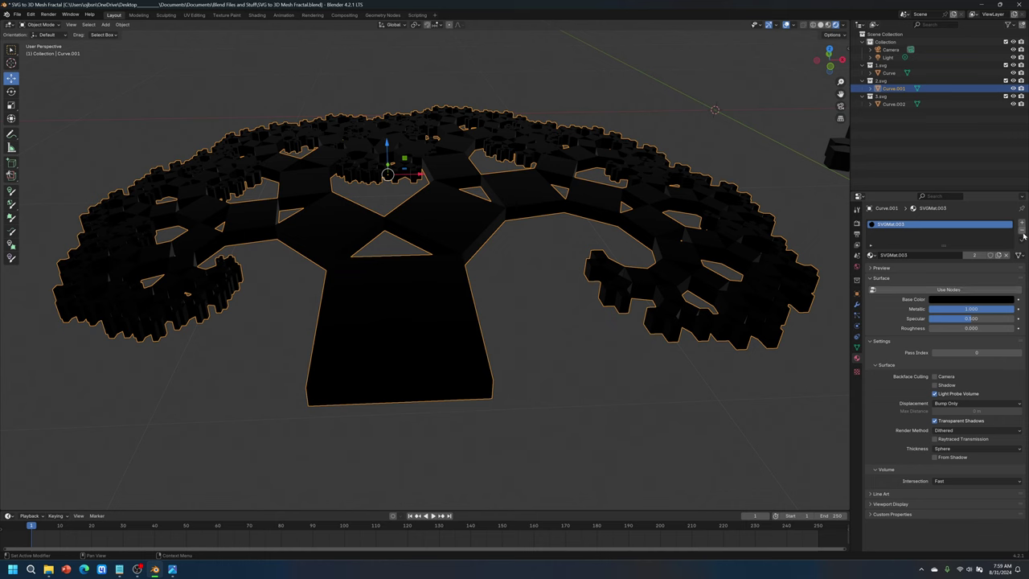
click(1022, 231)
middle_drag(310, 232, 449, 169)
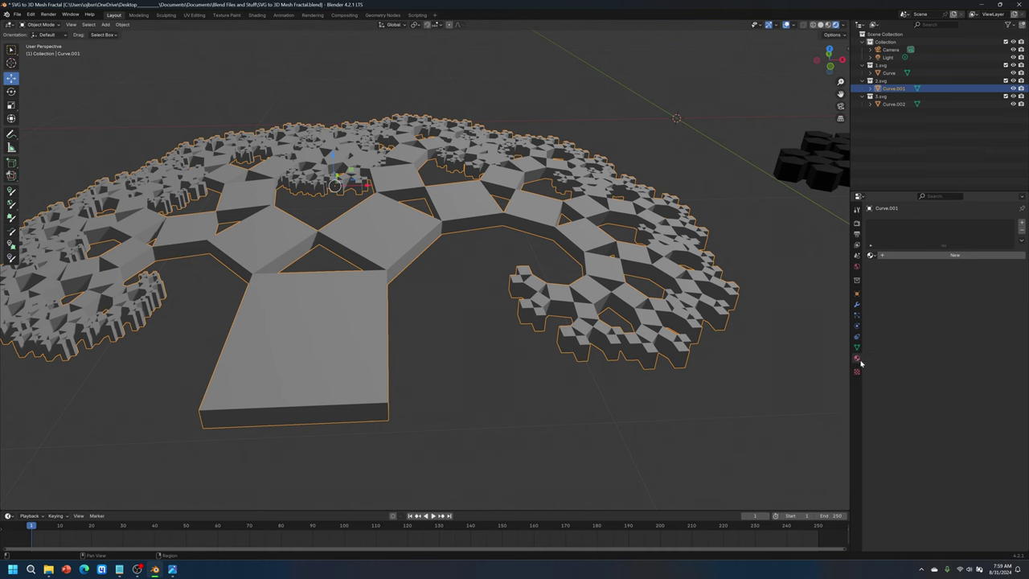
Create Material.001 on the tree and change its Surface from Principled BSDF to Glass BSDF
click(959, 254)
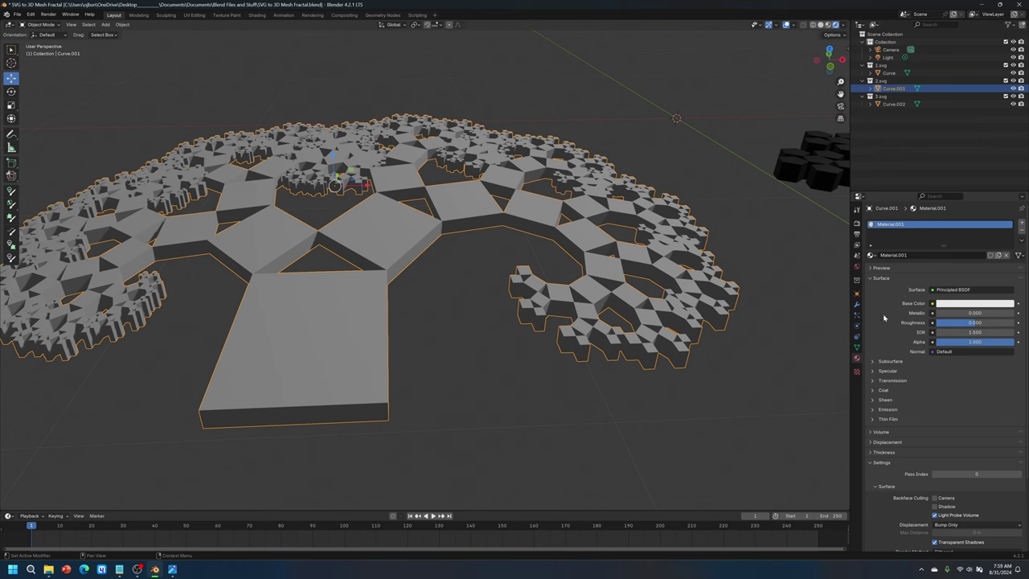
click(978, 291)
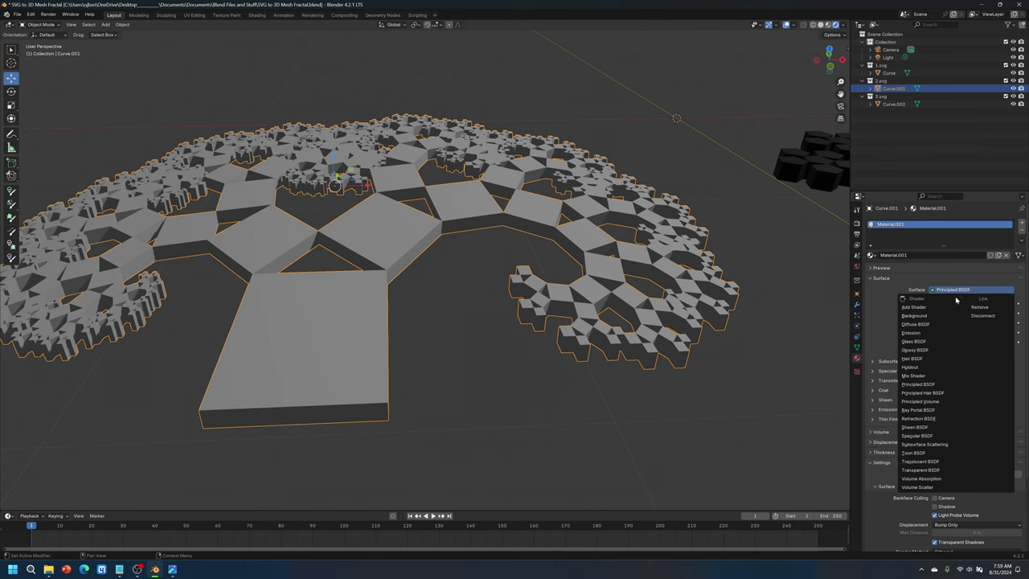
click(921, 342)
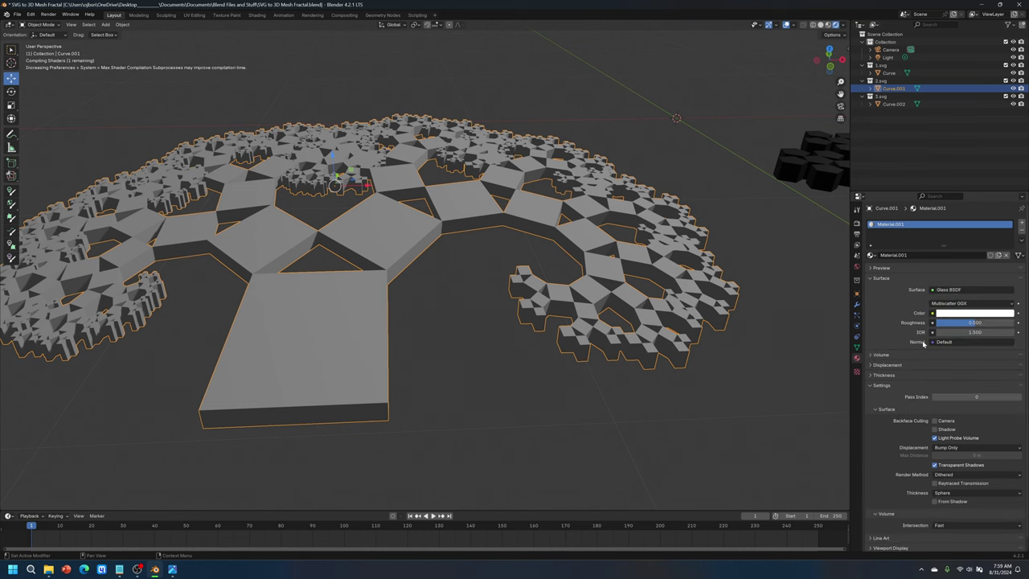
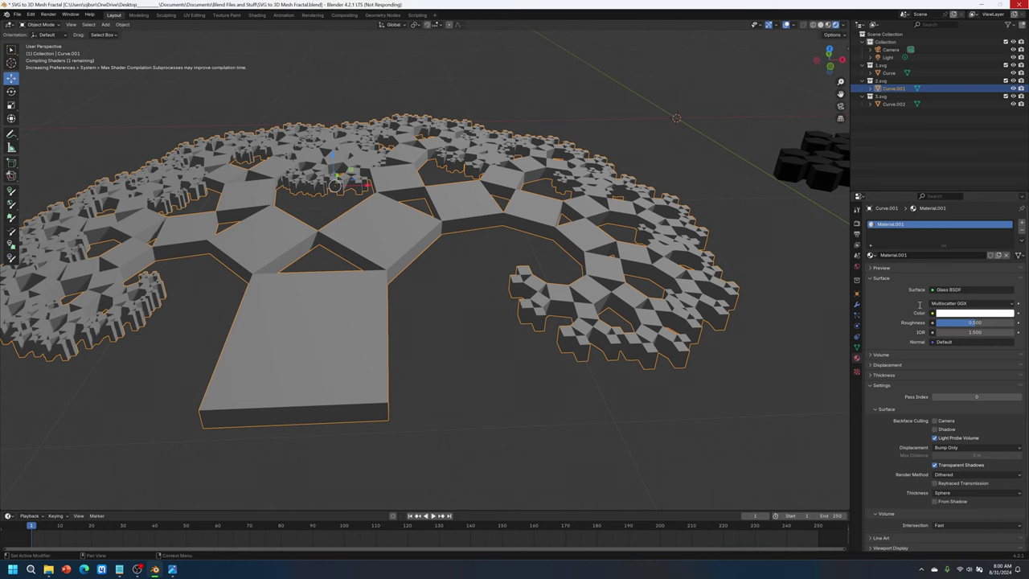
Orbit around the fractal, then show Render Properties and its render engine list
middle_drag(731, 295, 758, 294)
click(857, 225)
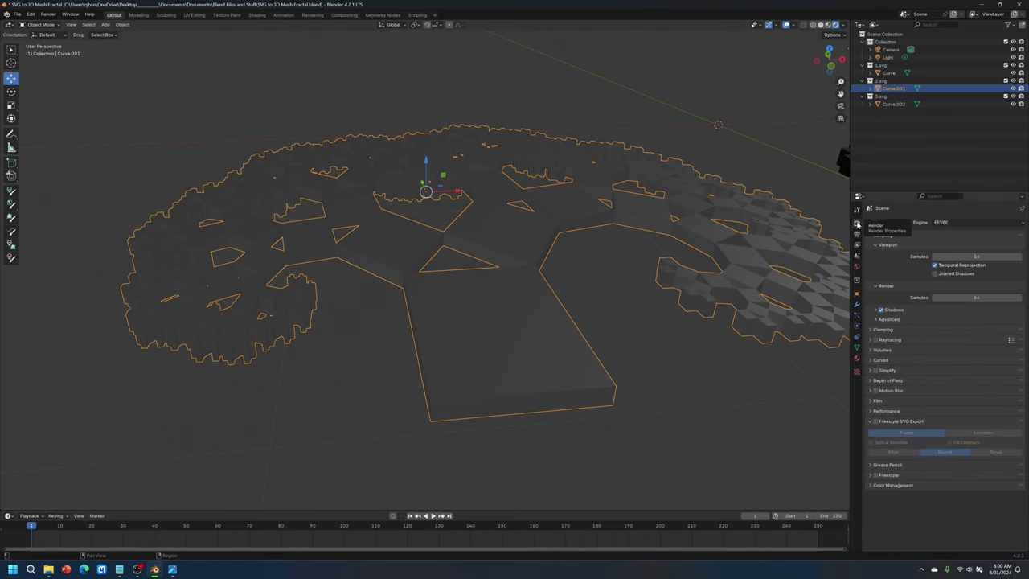
click(957, 224)
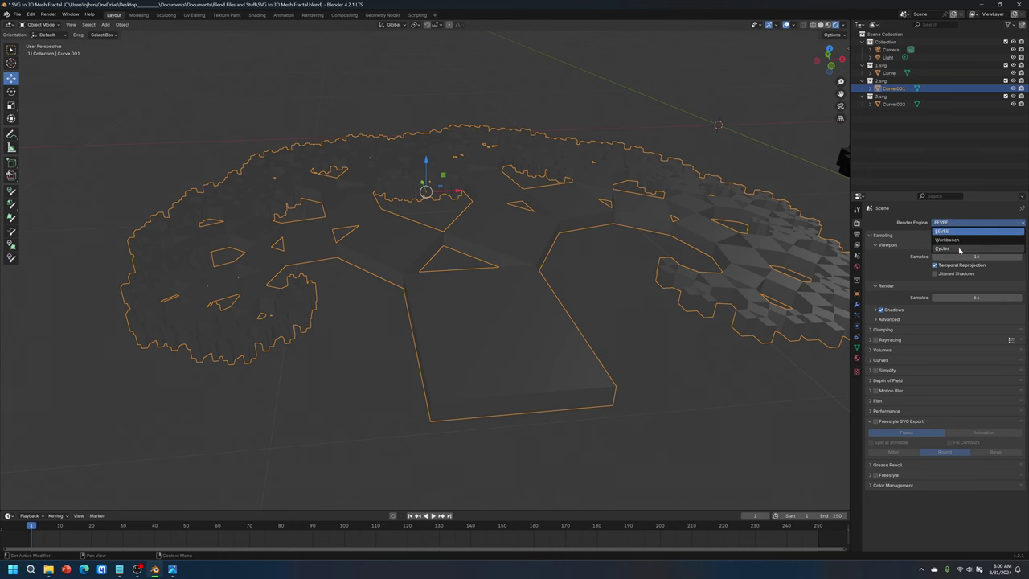
Switch the render engine to Cycles and orbit the fractal preview
click(957, 249)
middle_drag(755, 201, 717, 241)
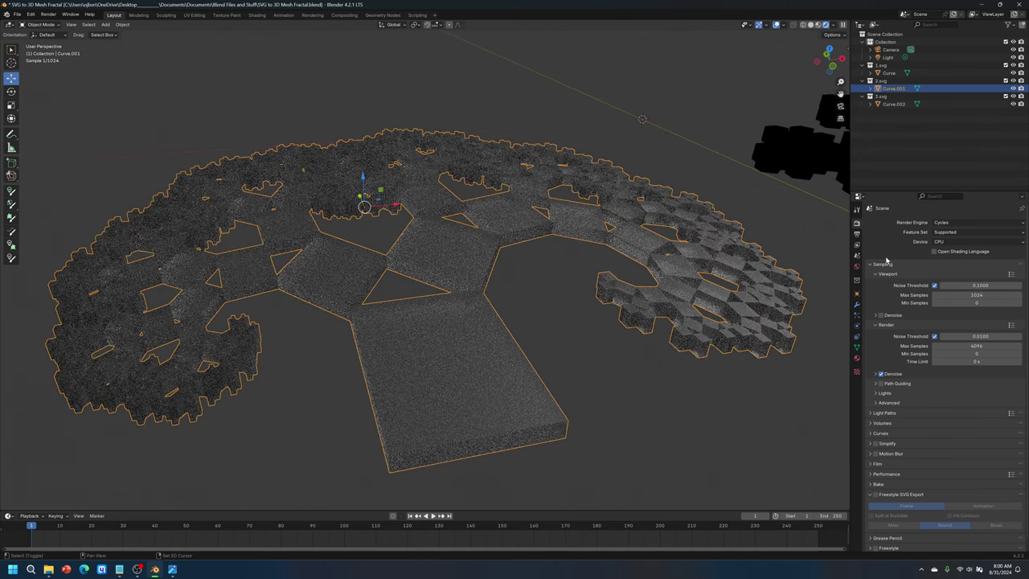
middle_drag(727, 246, 771, 244)
Set the Cycles render device to GPU Compute
click(960, 240)
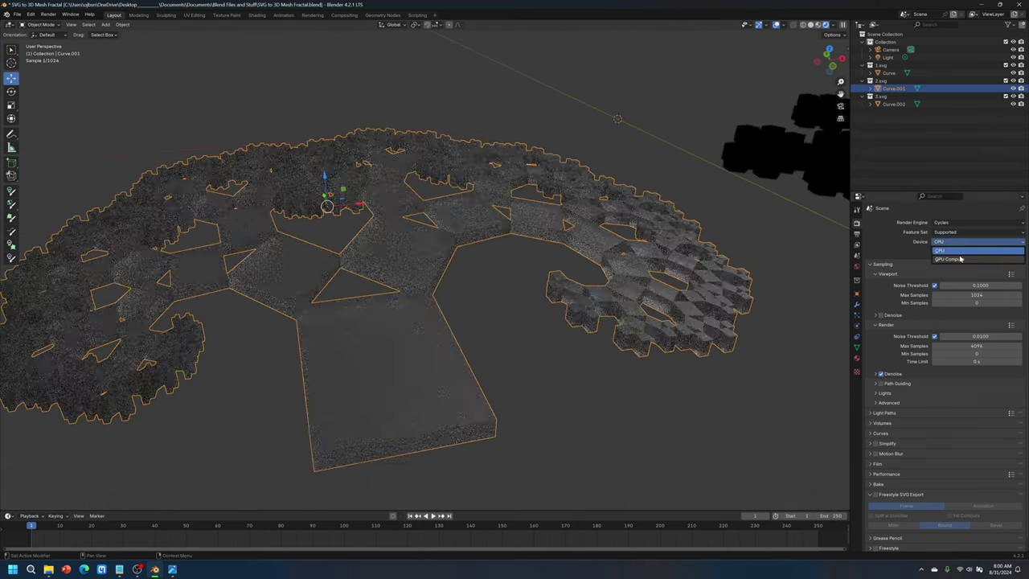
click(962, 257)
middle_drag(747, 281, 719, 282)
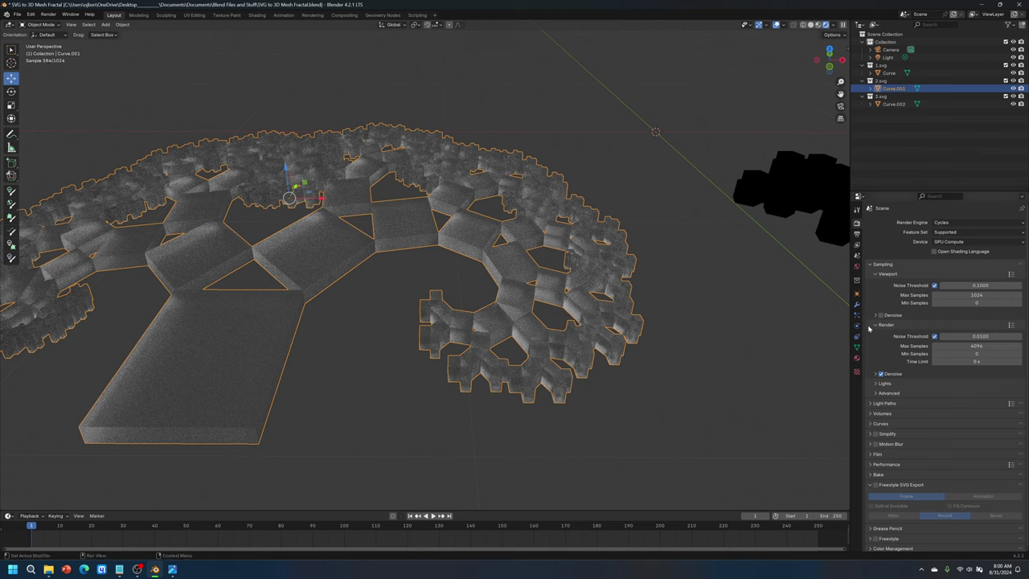
click(970, 336)
Set final render noise threshold to 0, max samples to 996, and turn off Denoise
text(0)
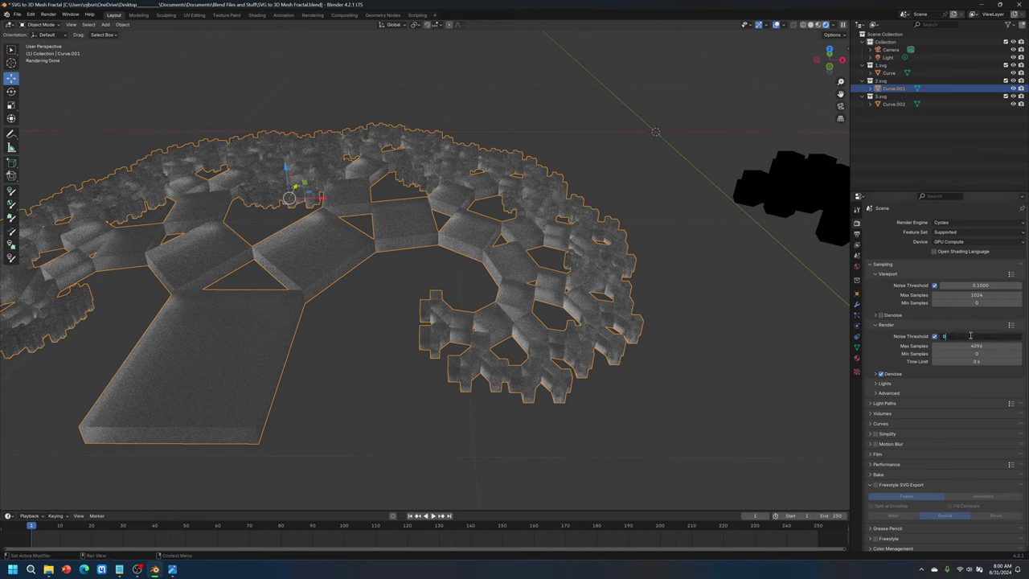
key(Return)
click(975, 346)
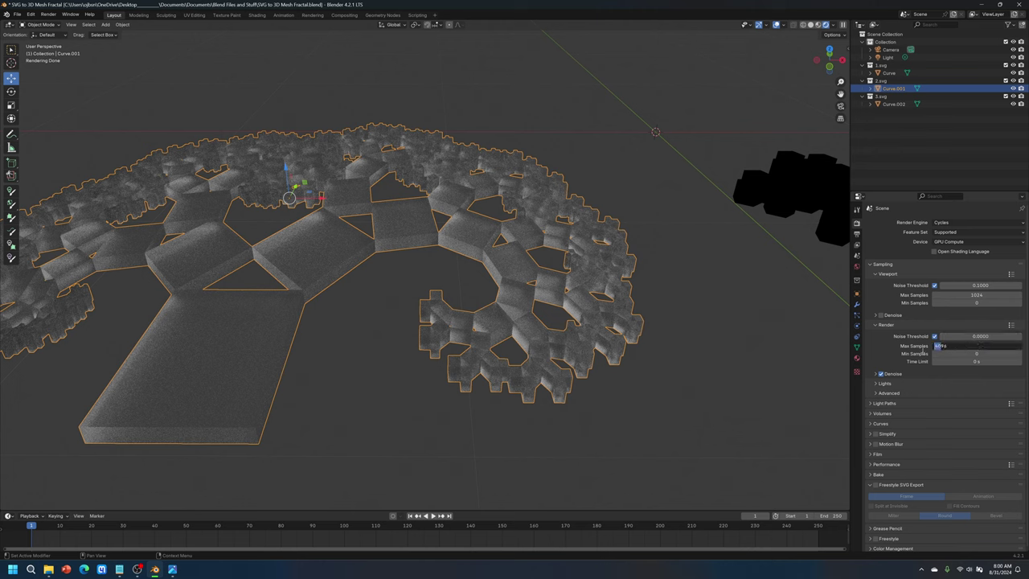
text(996)
key(Return)
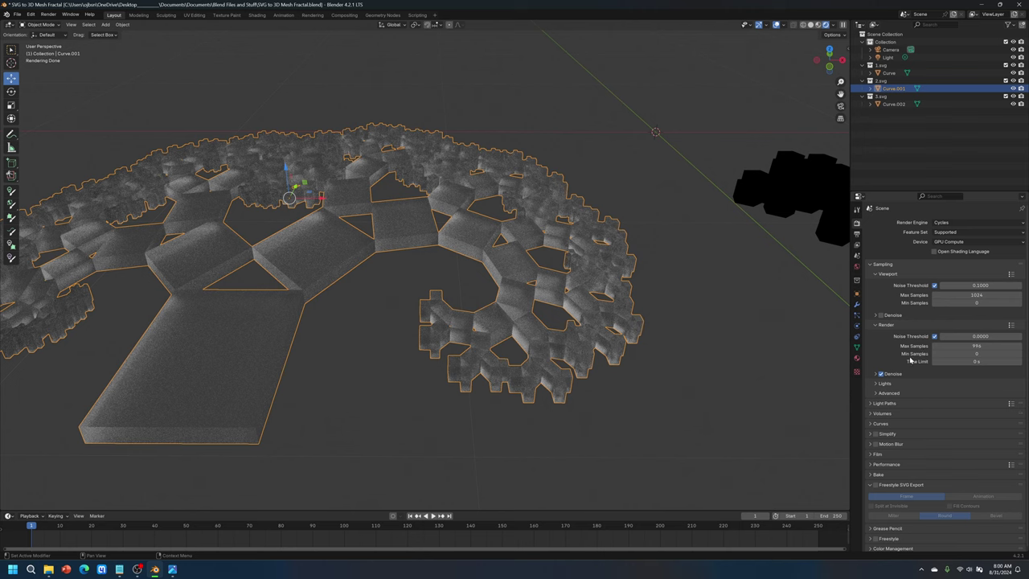
click(882, 374)
Look through the Lights and Advanced sampling panels, toggling the animated noise seed
click(882, 384)
click(881, 383)
click(880, 393)
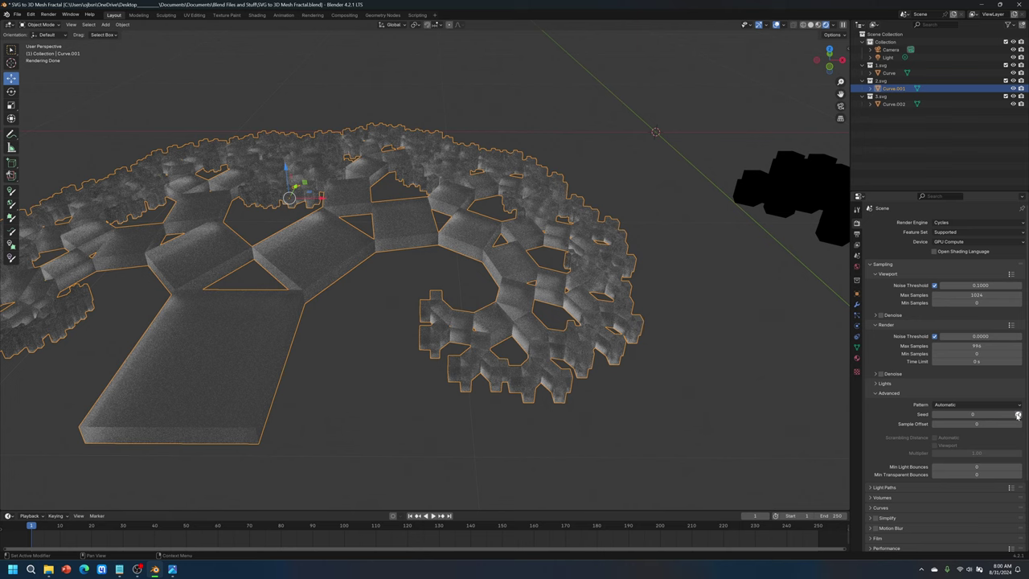
click(1018, 415)
click(1017, 415)
click(1018, 415)
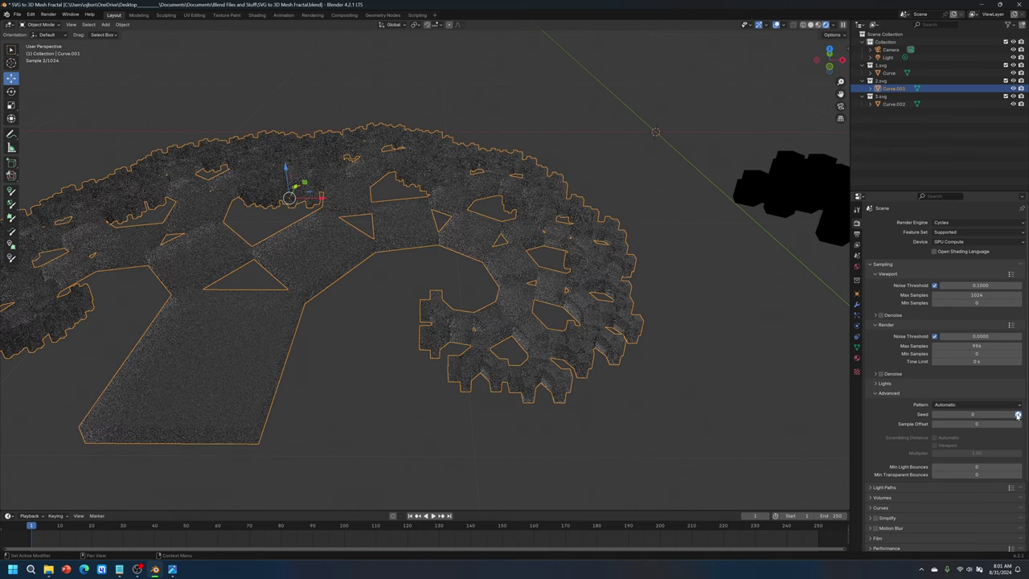
click(888, 393)
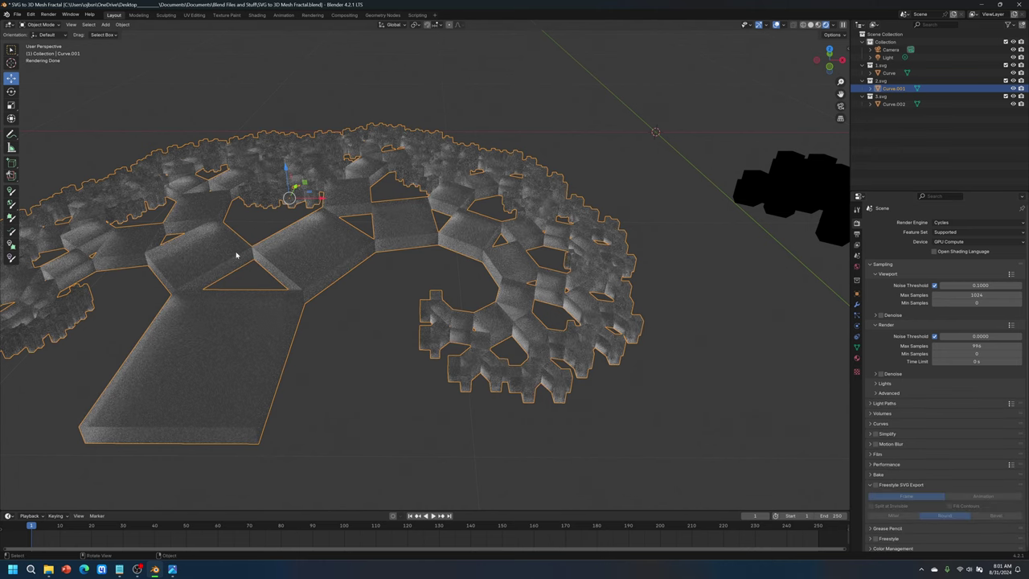
click(884, 383)
click(885, 384)
Expand and collapse the Light Paths, Volumes and Curves panels
click(887, 405)
scroll(888, 407, down, 4)
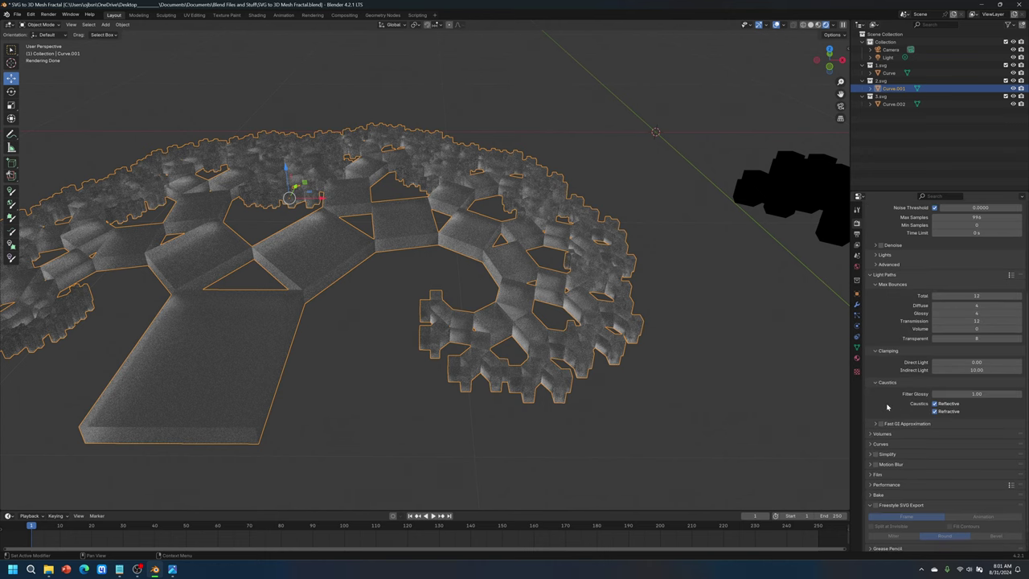
scroll(888, 407, up, 1)
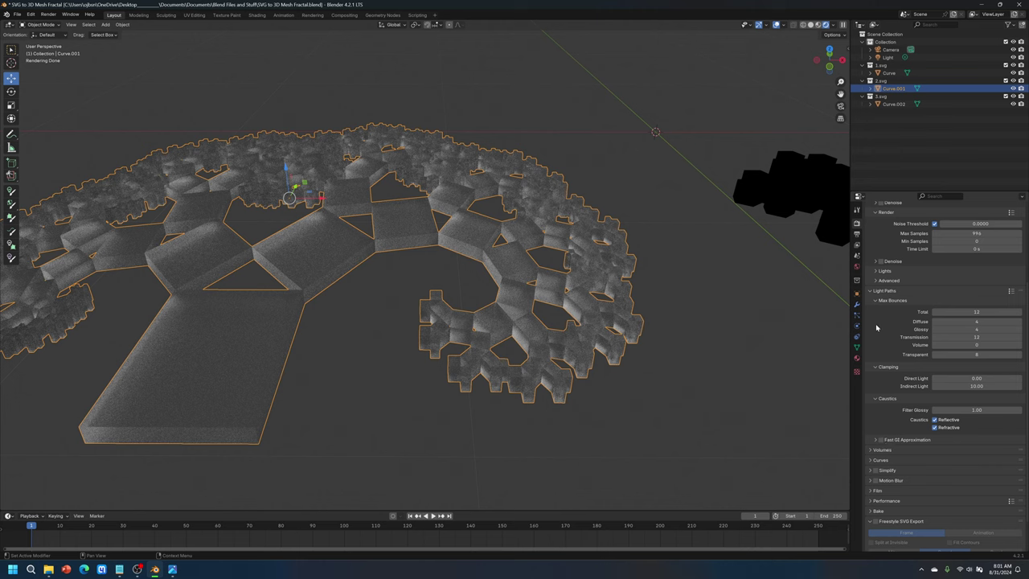
click(888, 293)
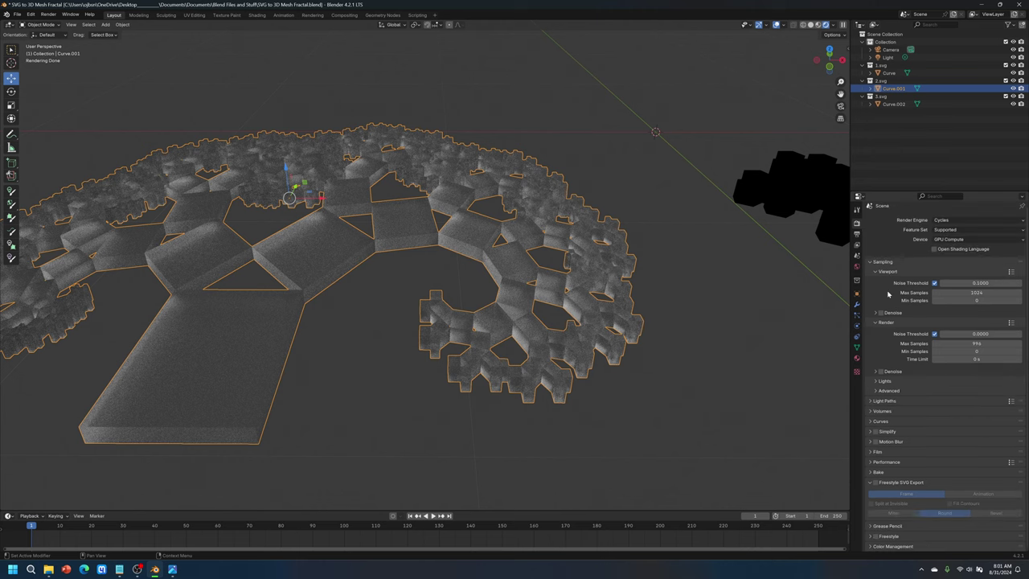
click(880, 411)
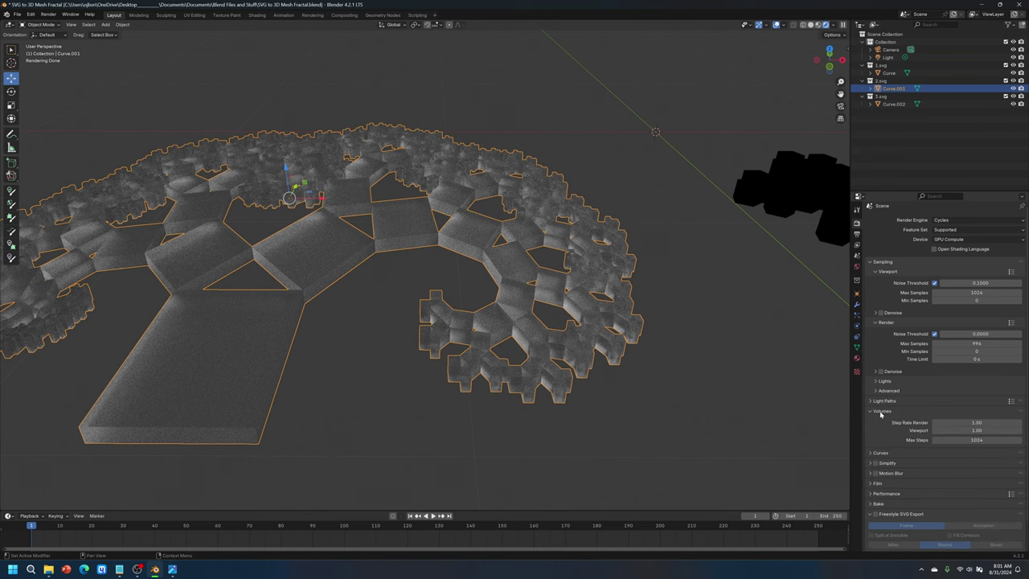
click(880, 412)
click(884, 422)
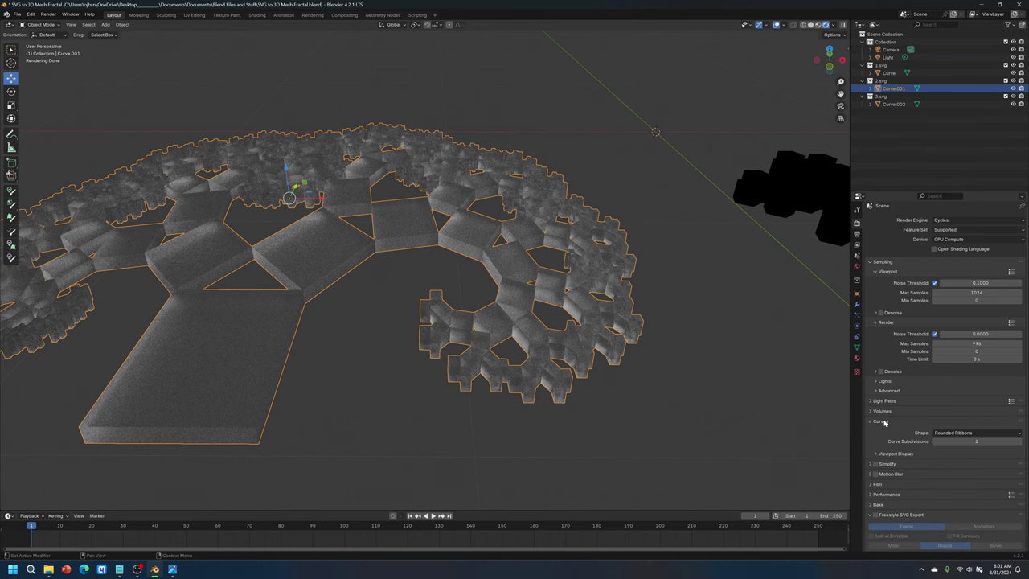
click(883, 422)
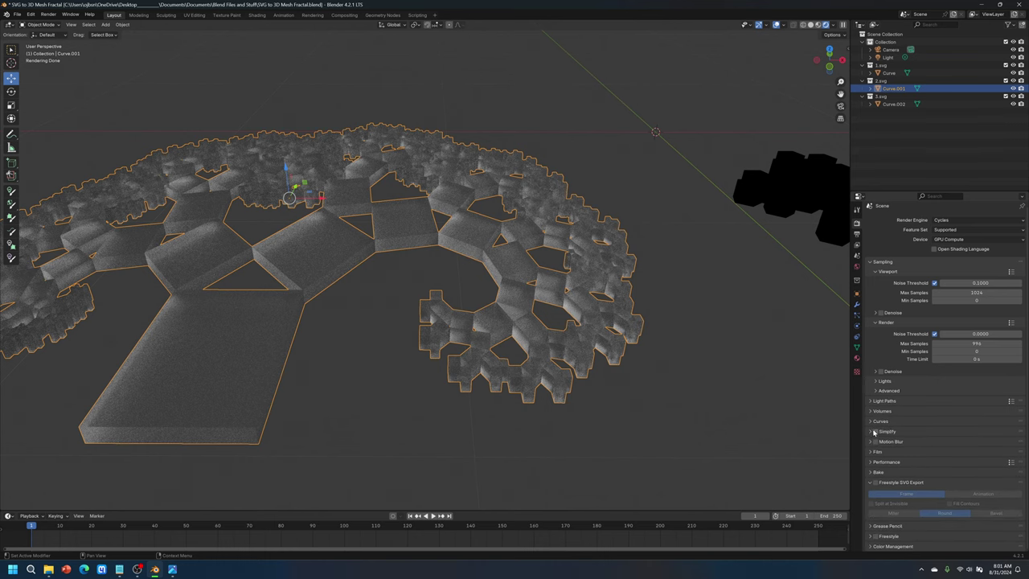
Check the Simplify and Motion Blur panels, then expand the Film settings
click(876, 432)
scroll(870, 433, down, 2)
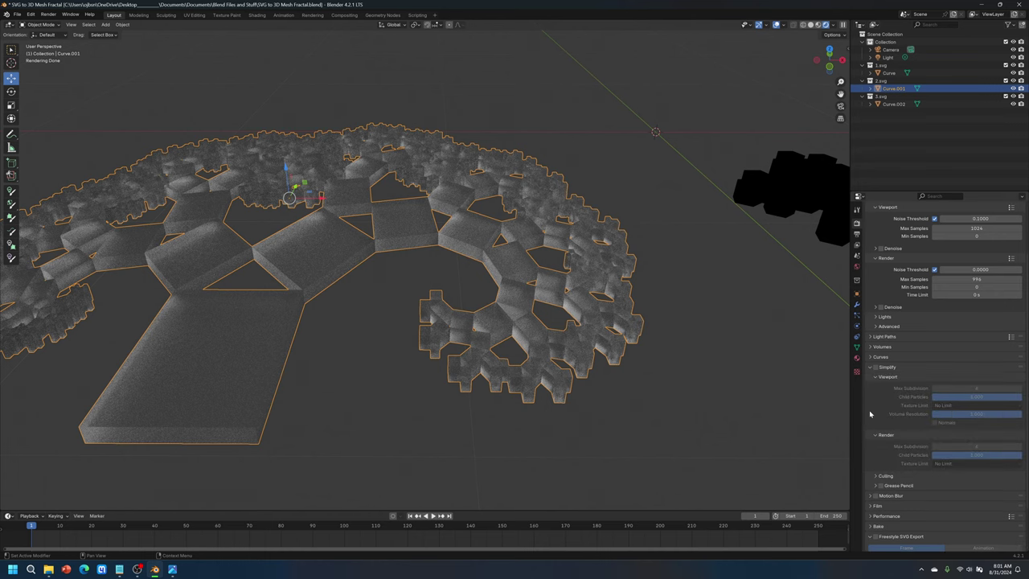
click(872, 367)
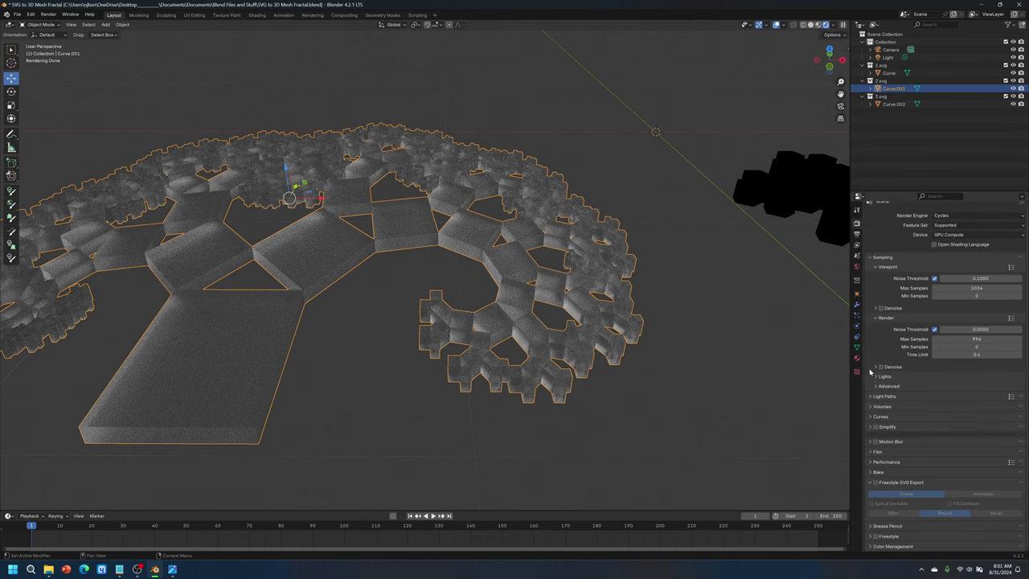
click(871, 442)
scroll(874, 430, down, 2)
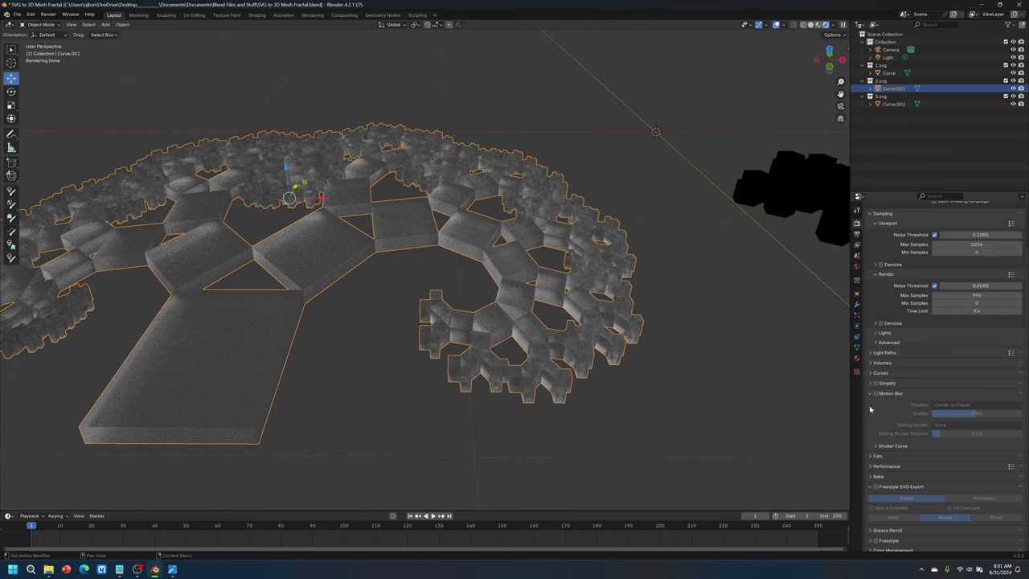
click(870, 394)
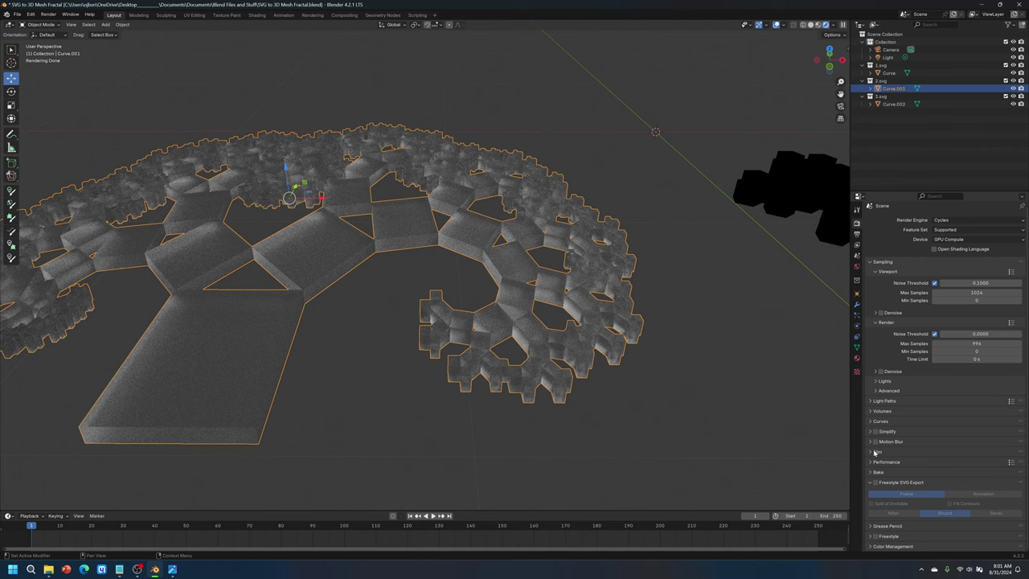
click(875, 452)
scroll(868, 446, down, 2)
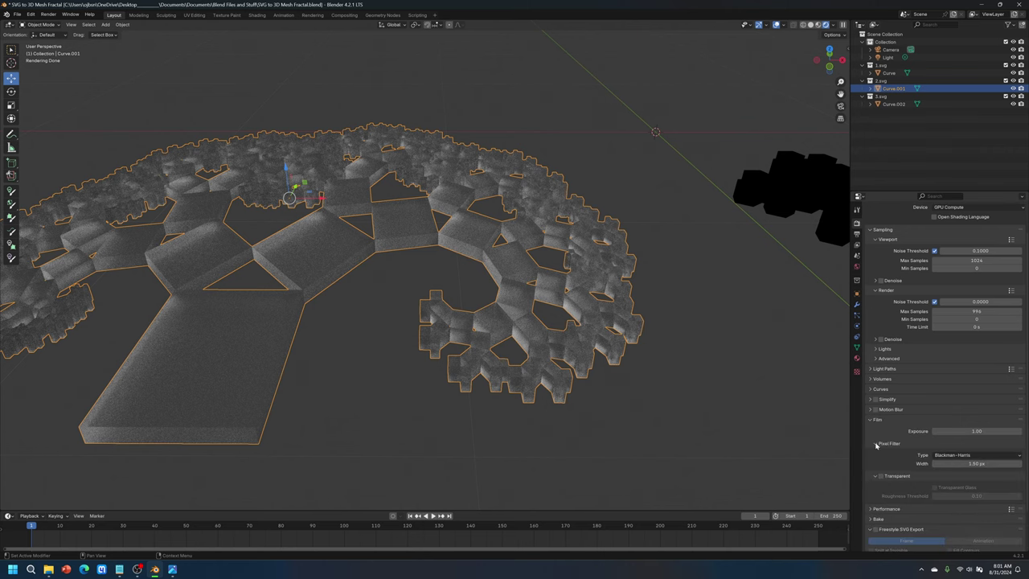
Set the Film pixel filter width to 0.20 px and enable Film Transparent
scroll(879, 412, down, 2)
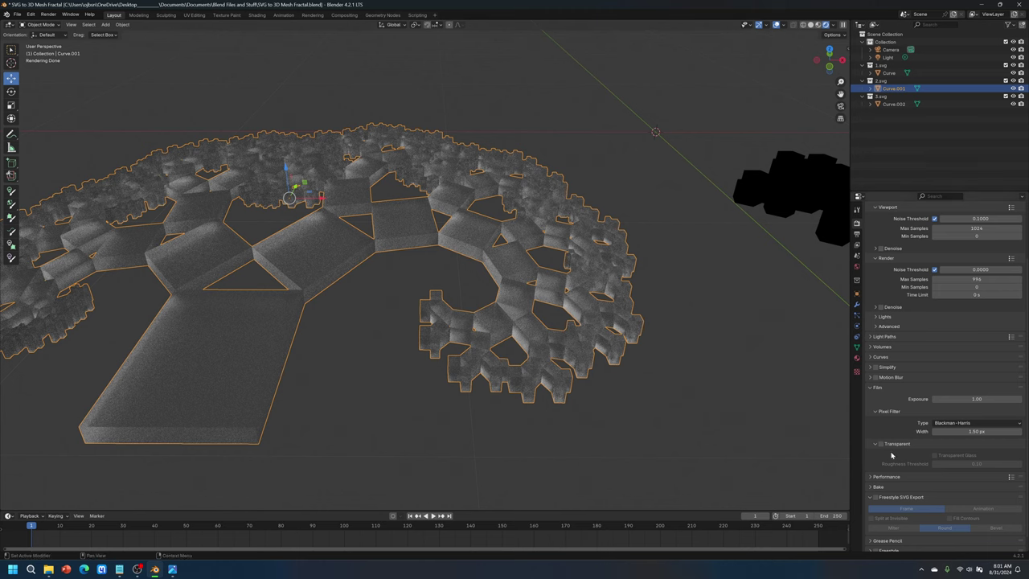
drag(977, 432, 977, 433)
click(991, 432)
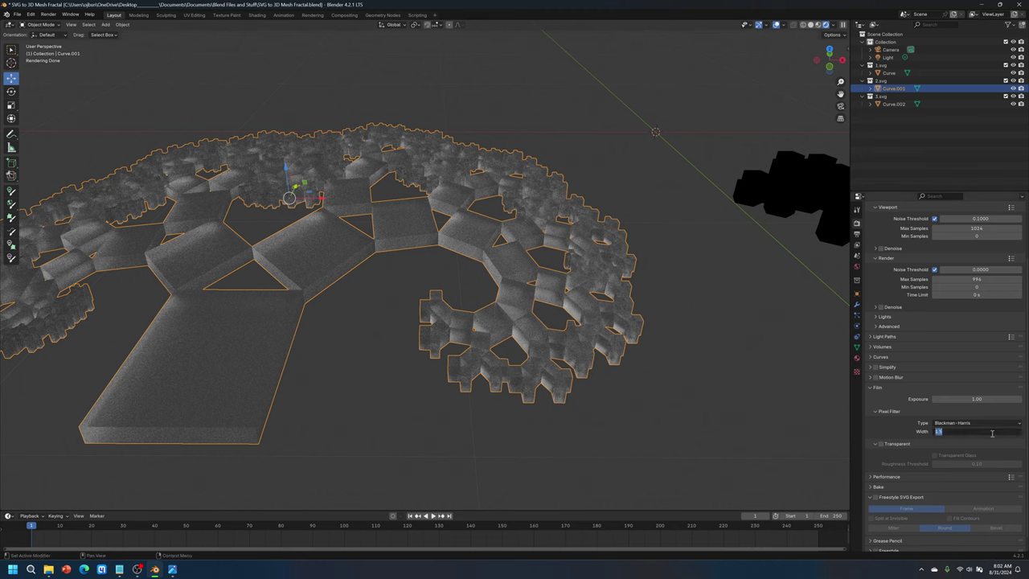
text(1.5)
drag(958, 430, 914, 431)
text(.2)
key(Return)
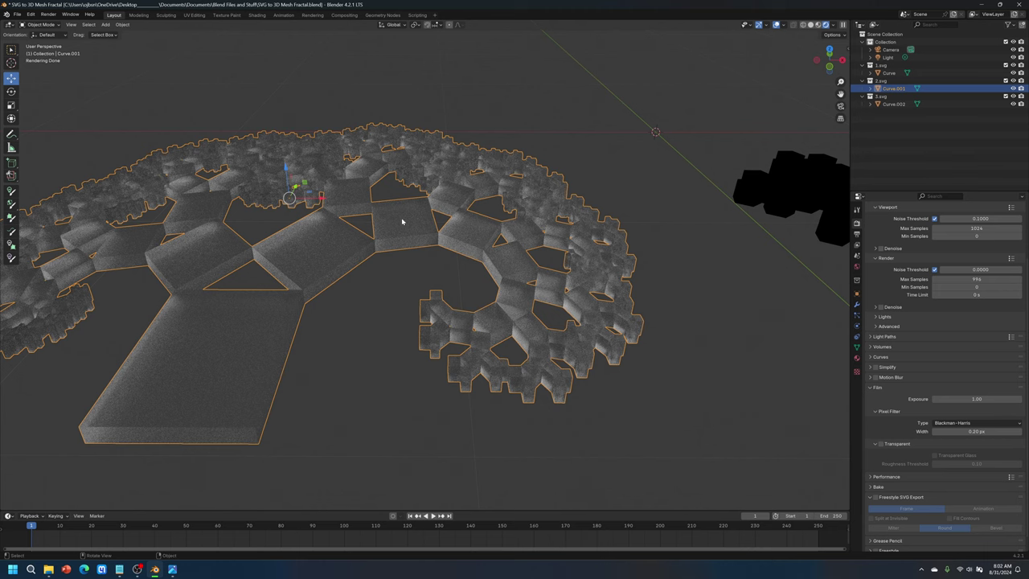
click(880, 444)
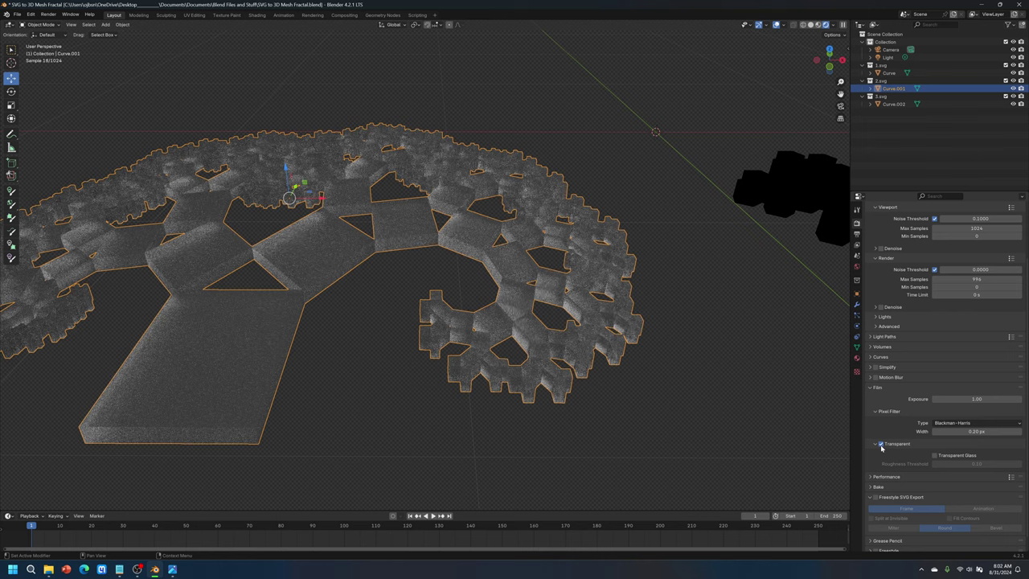
Turn Film Transparent back off and enable Performance > Final Render > Persistent Data
scroll(670, 325, down, 6)
middle_drag(672, 330, 685, 337)
scroll(654, 338, up, 4)
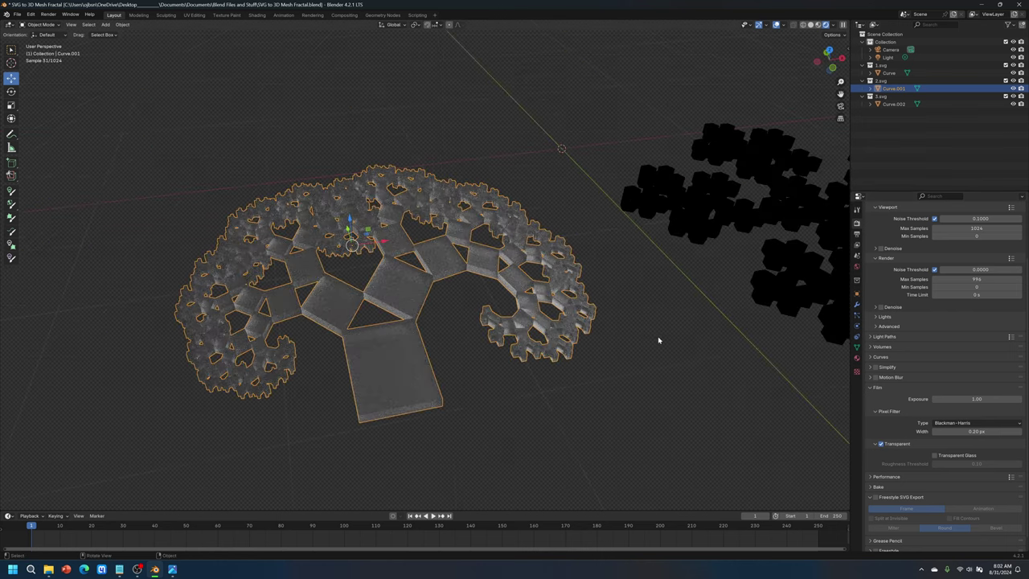
scroll(659, 340, up, 2)
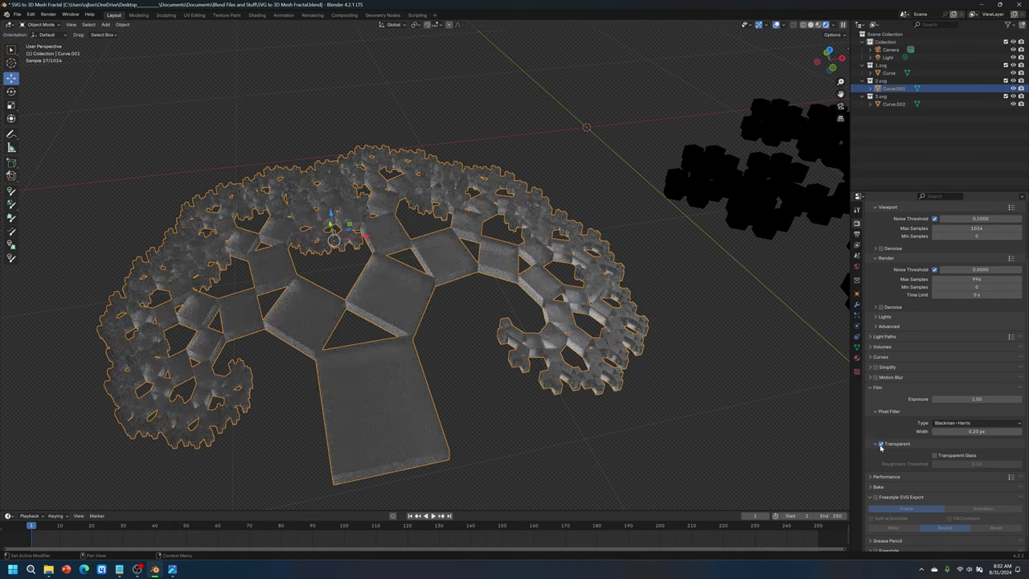
click(880, 443)
scroll(888, 446, down, 1)
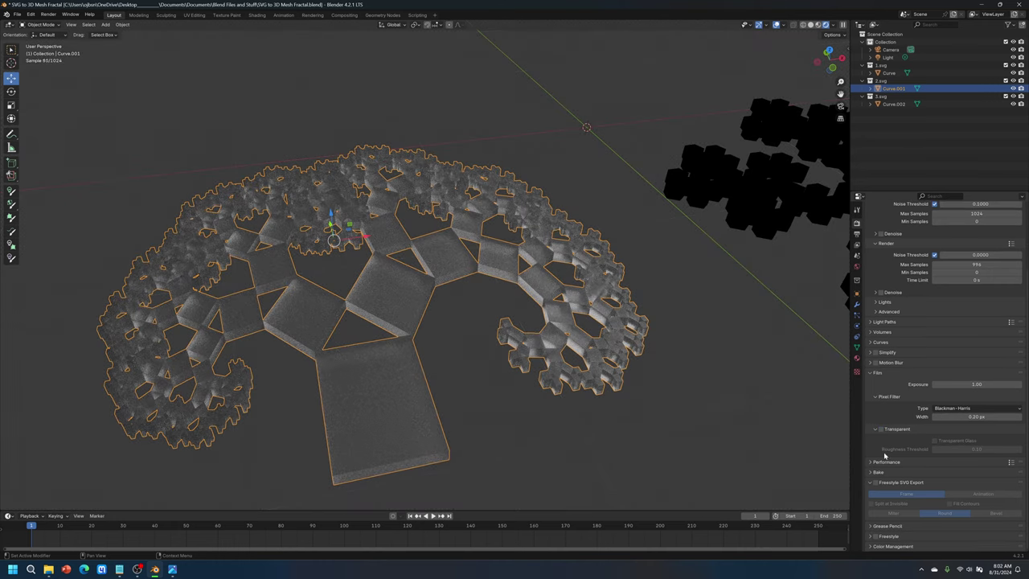
click(886, 461)
scroll(885, 465, down, 3)
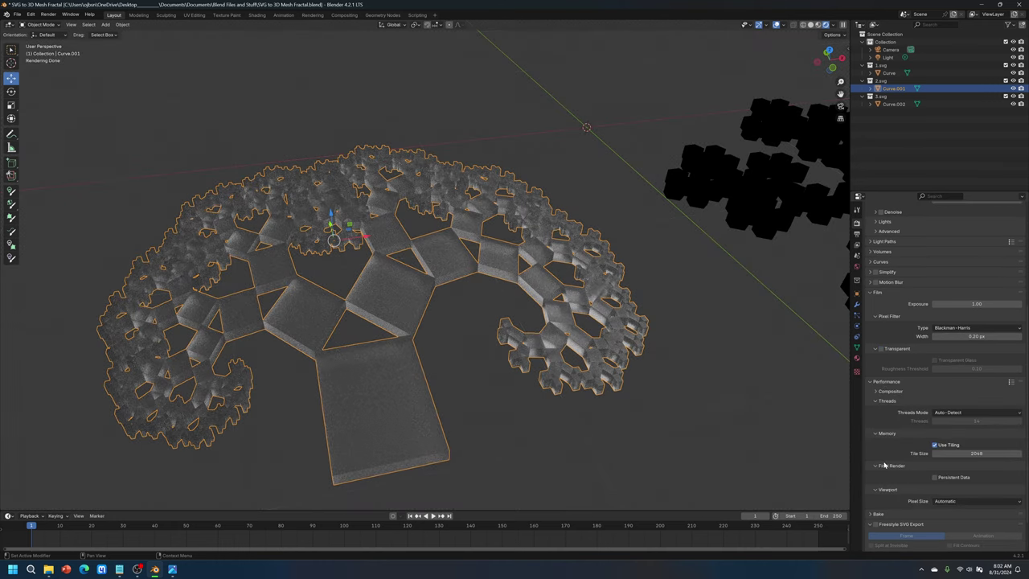
click(936, 479)
scroll(888, 442, down, 2)
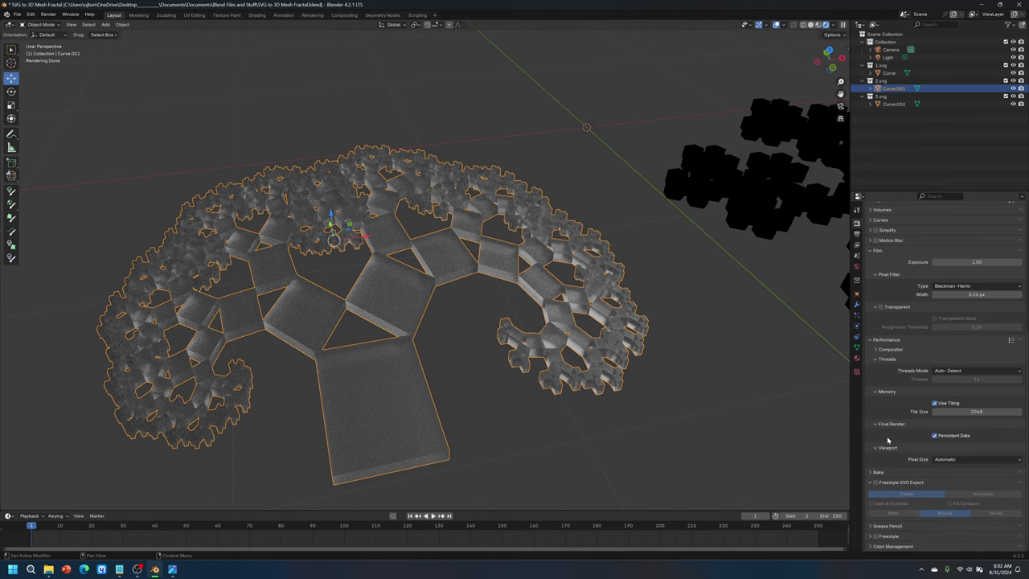
scroll(965, 362, up, 6)
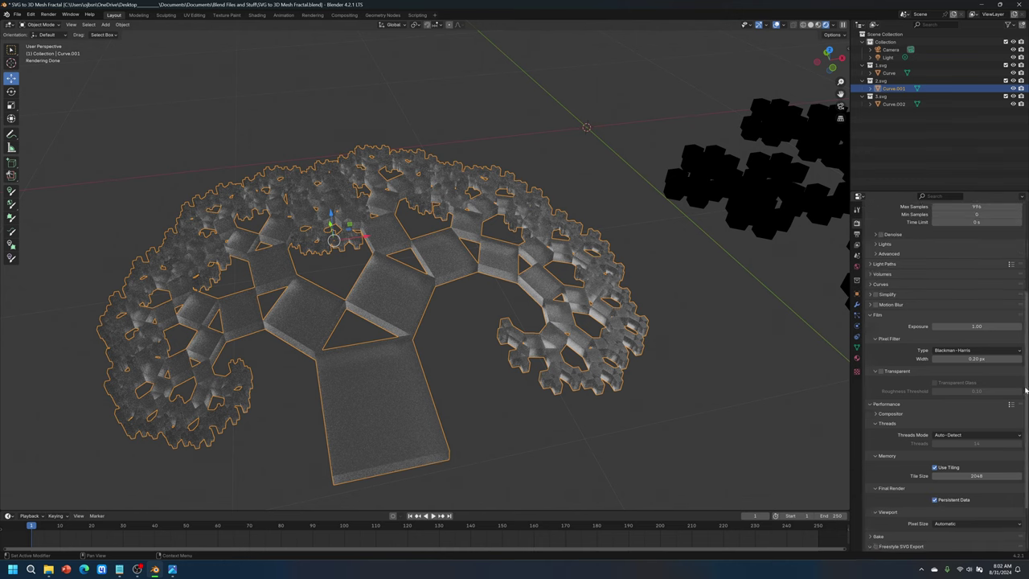
Set the output Resolution X to 7680 px, then switch to the web browser
click(857, 234)
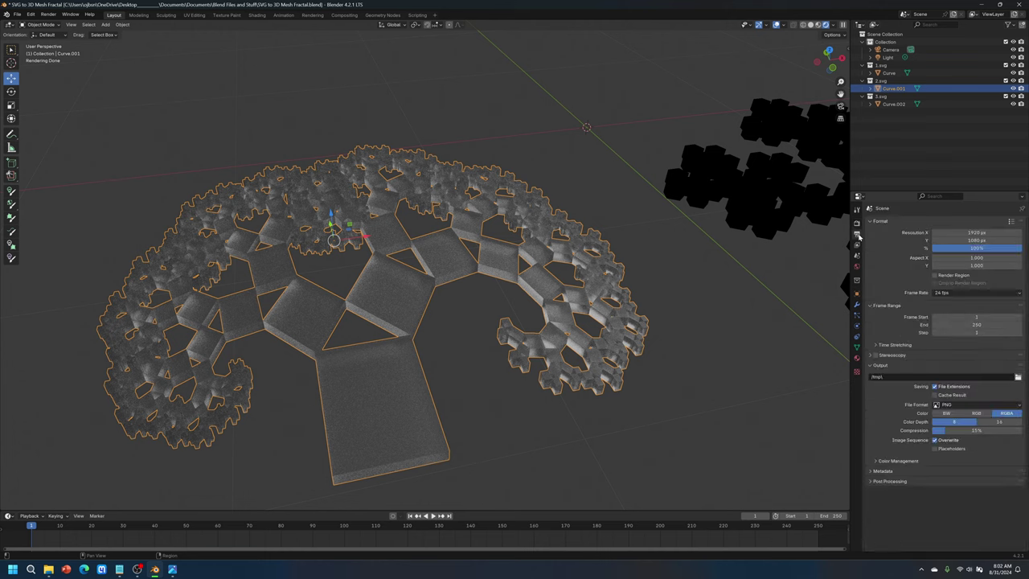
click(975, 232)
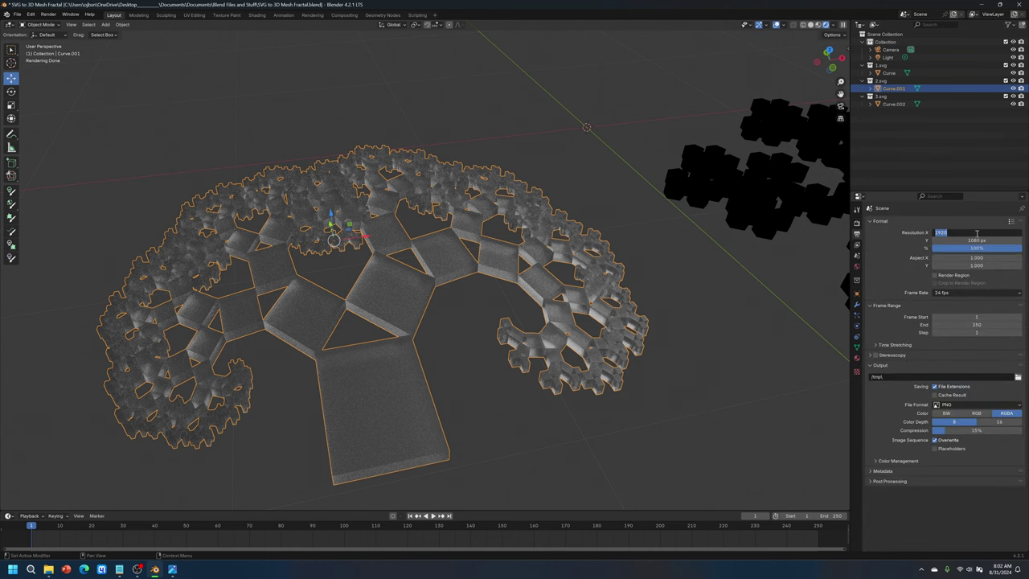
text(7680)
click(977, 239)
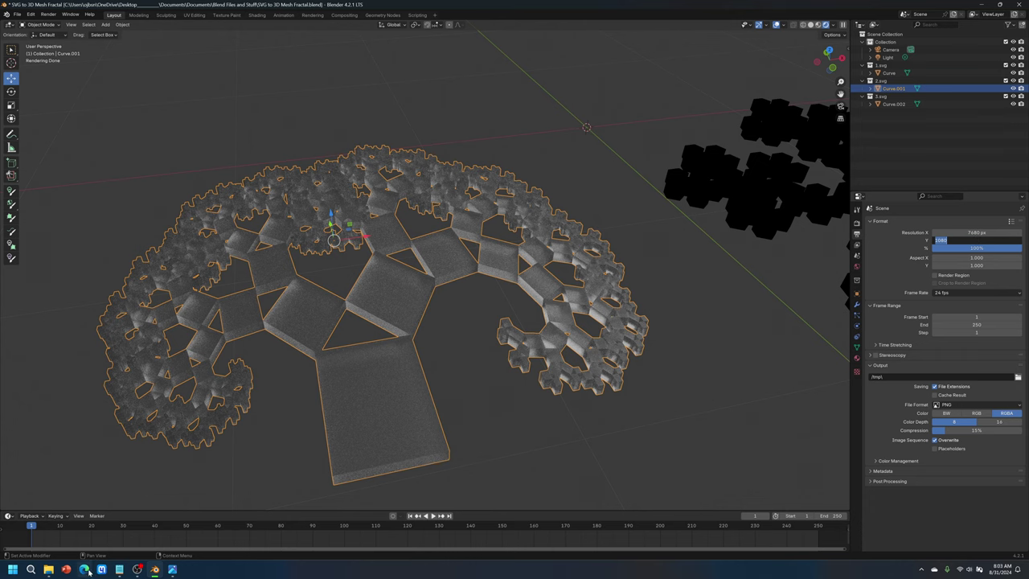
click(85, 570)
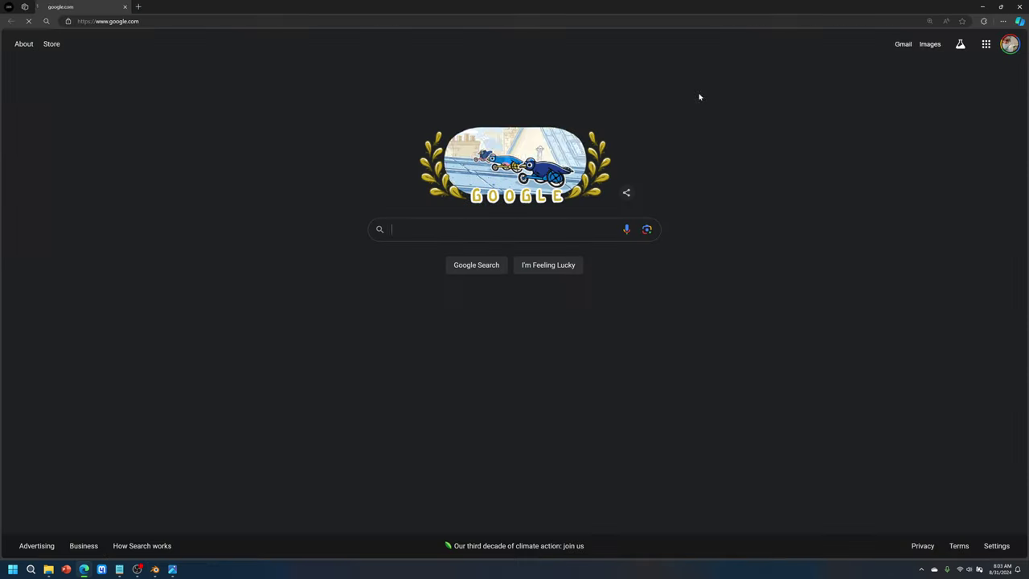
Search Google for '8k resolution' to confirm 7680 × 4320, then close the browser
click(526, 234)
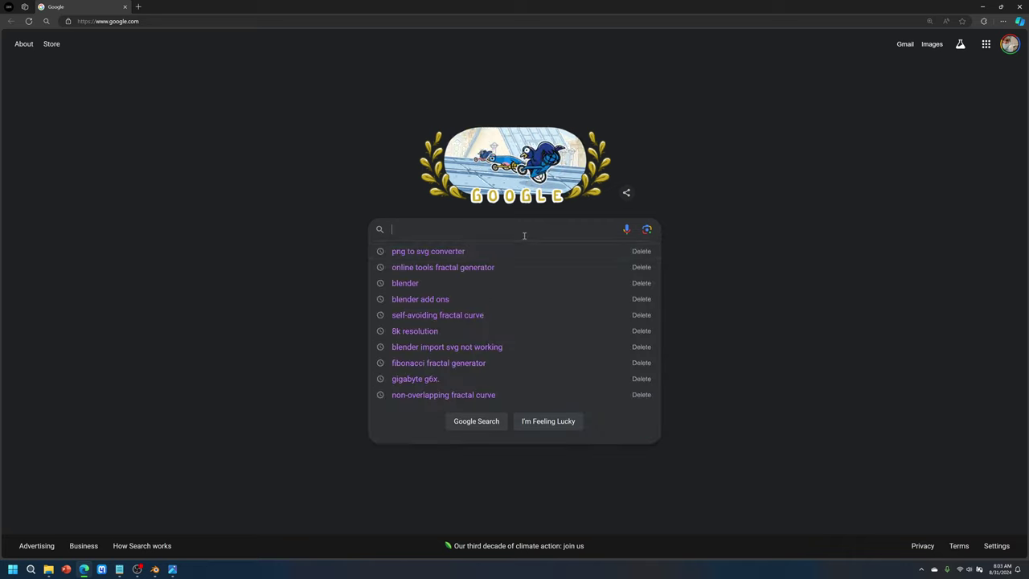
click(450, 329)
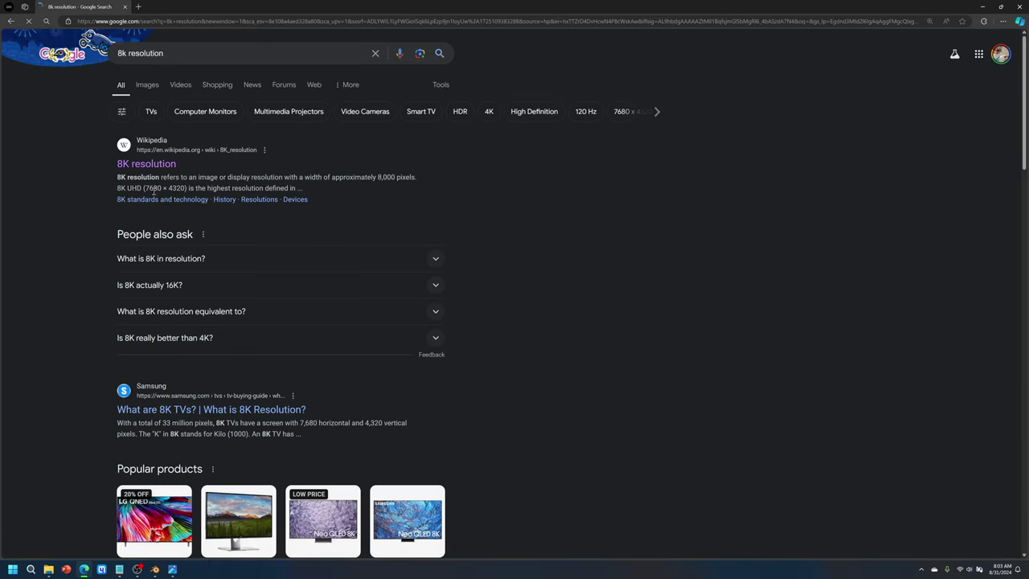
click(1019, 6)
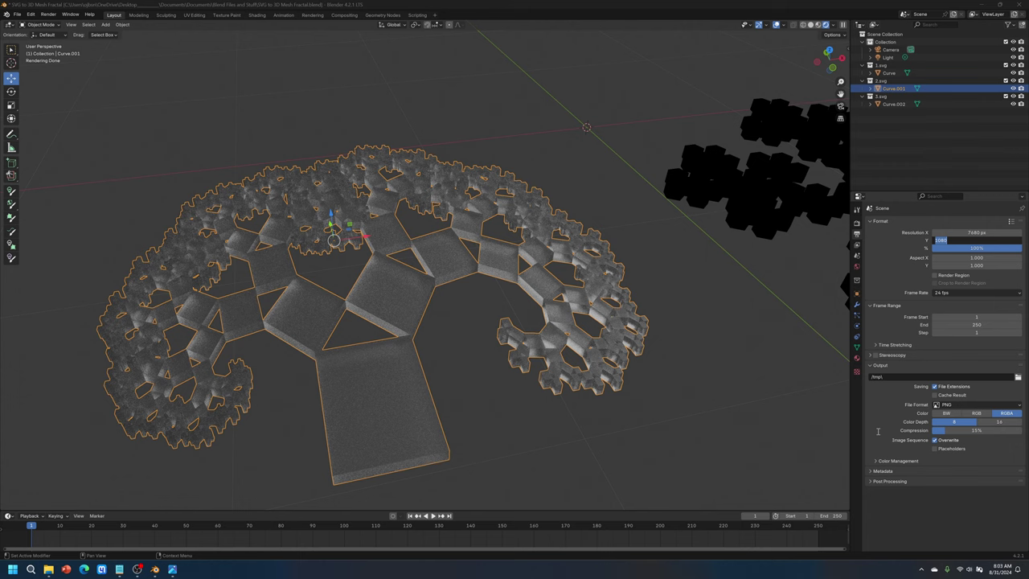
Set Resolution Y to 4320 px, enable Render Region, and browse for an output folder
click(984, 240)
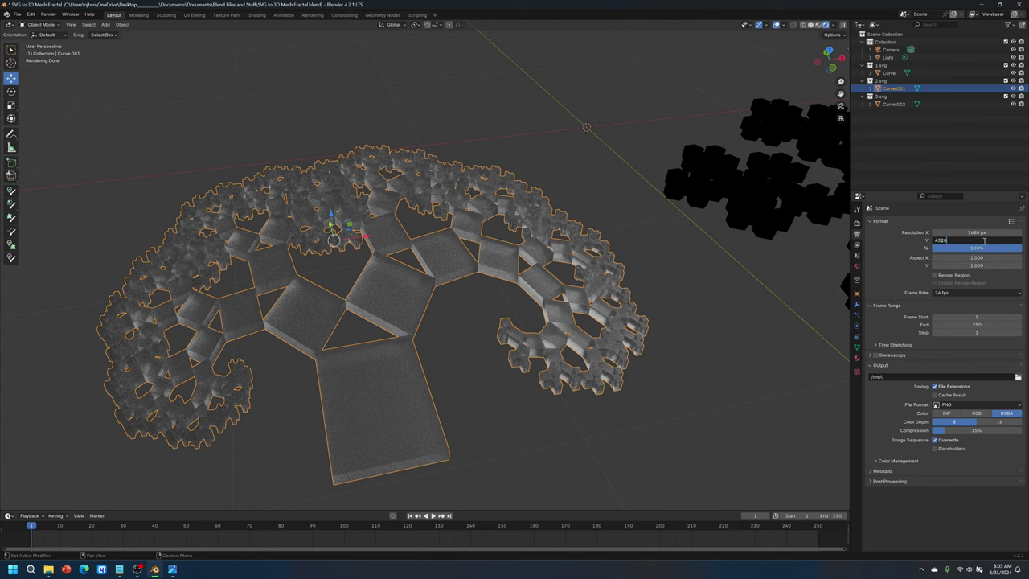
key(Return)
click(937, 276)
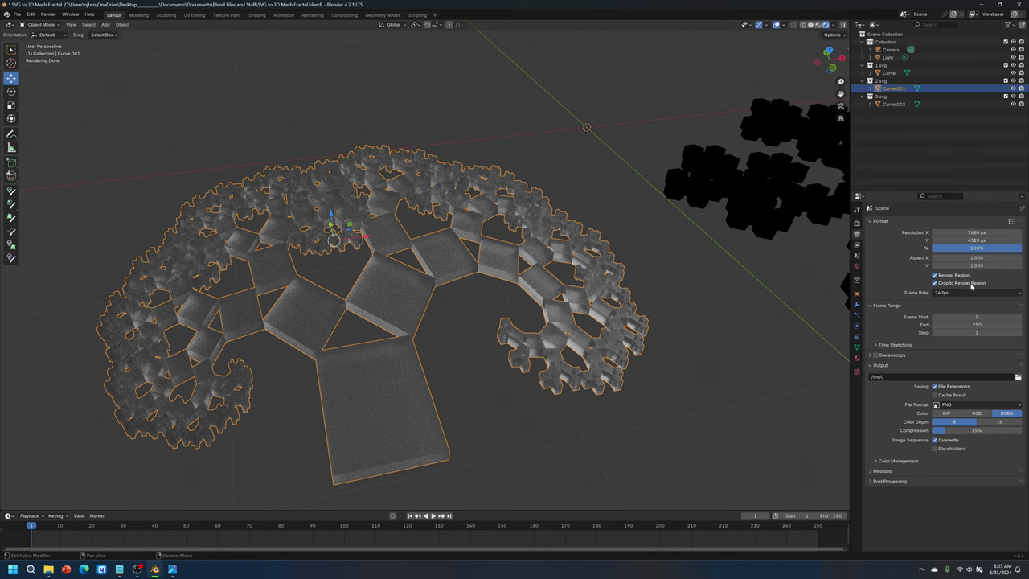
click(1017, 377)
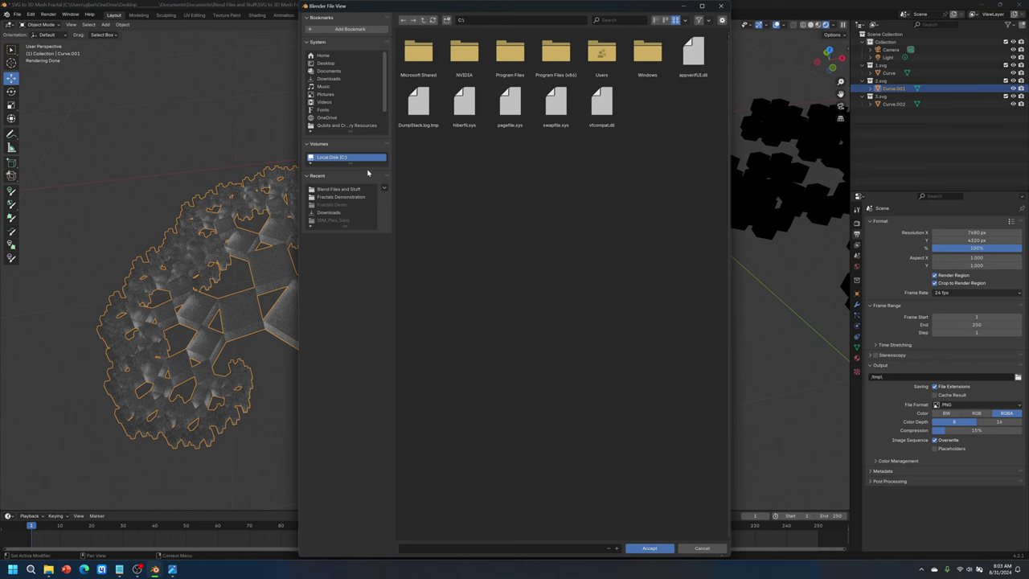
Make Downloads the render output folder and go back to Render Properties
click(354, 80)
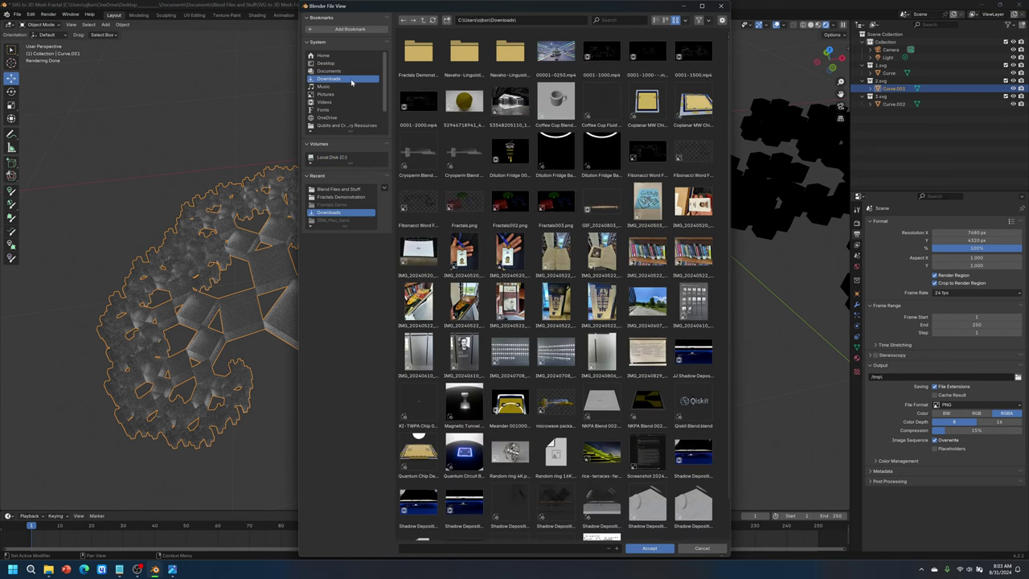
click(649, 549)
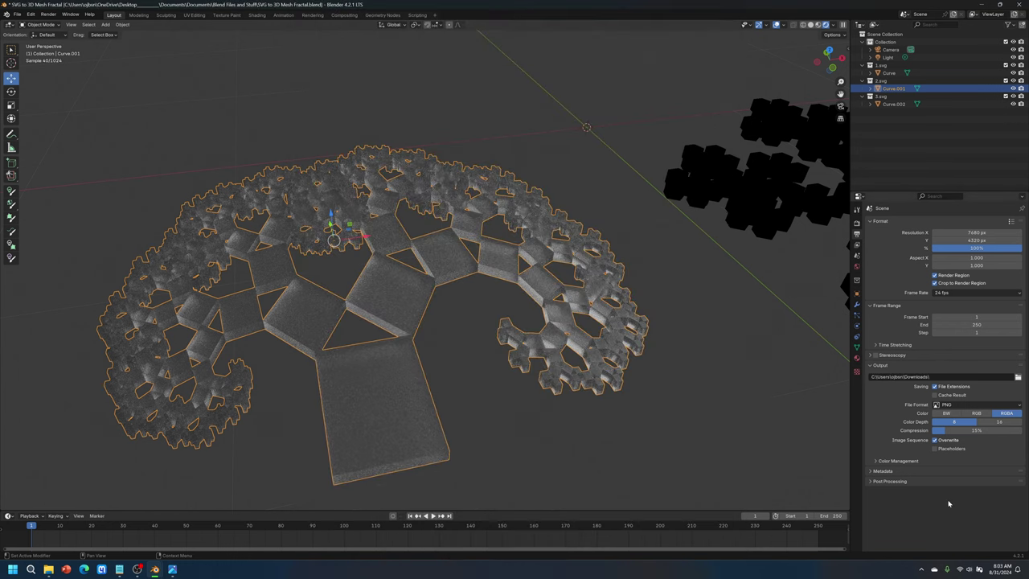
click(1005, 412)
click(856, 222)
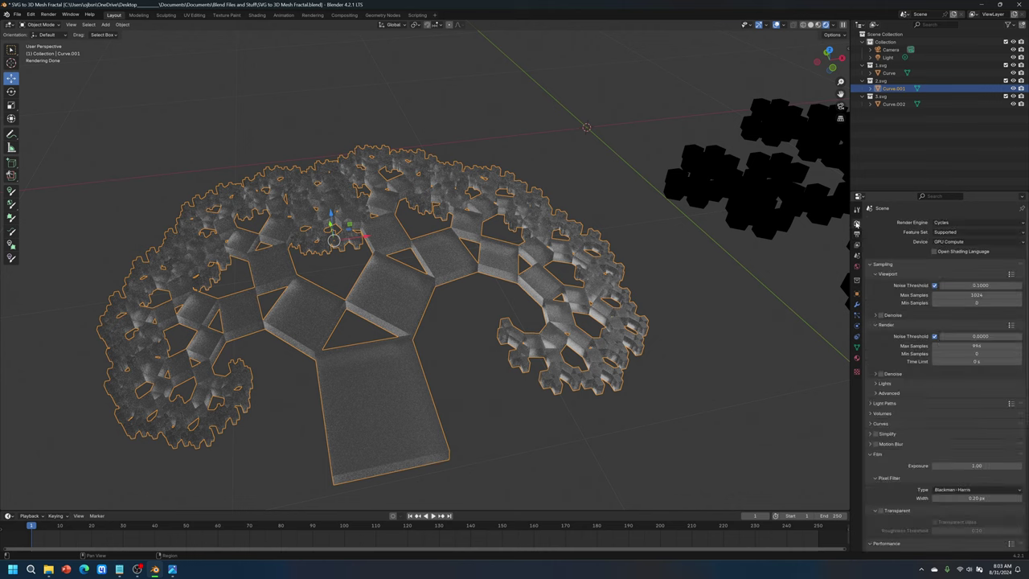
scroll(885, 432, down, 5)
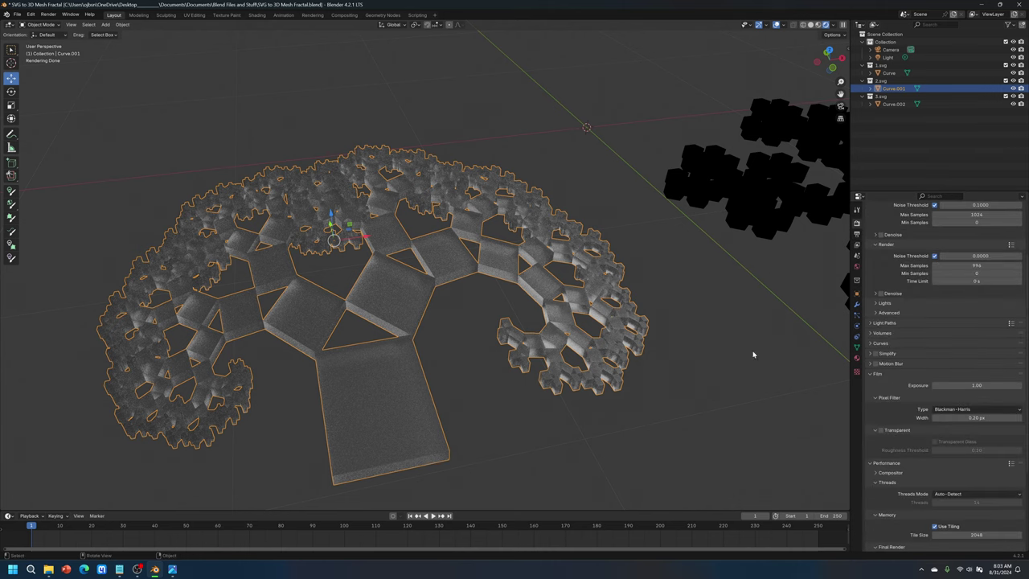
click(857, 234)
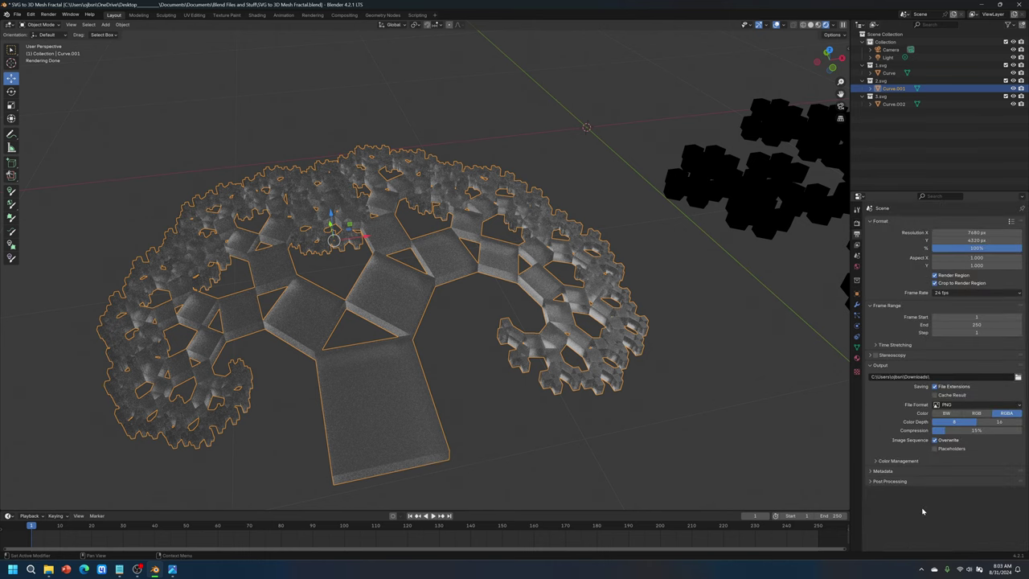
click(980, 413)
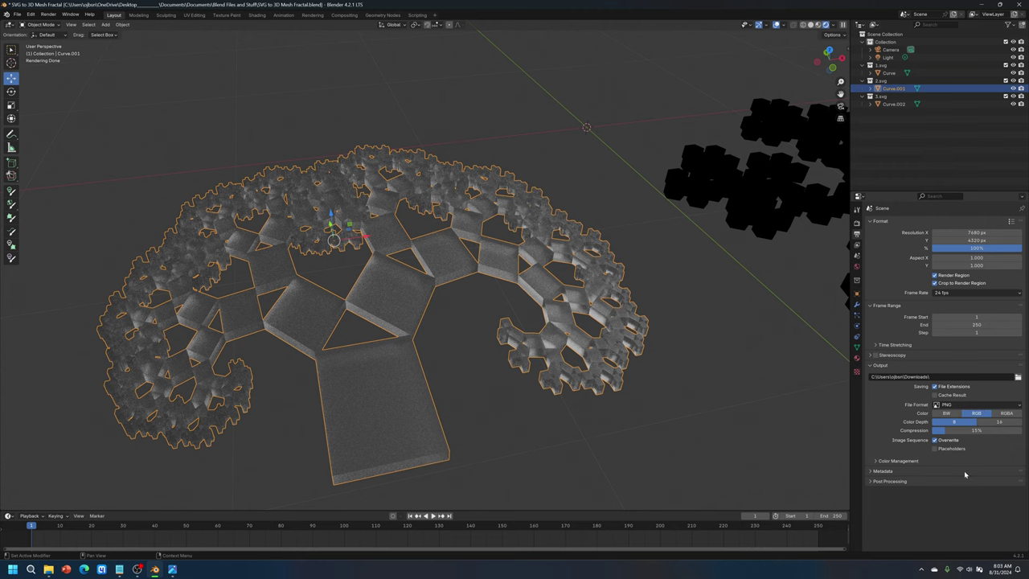
click(1005, 413)
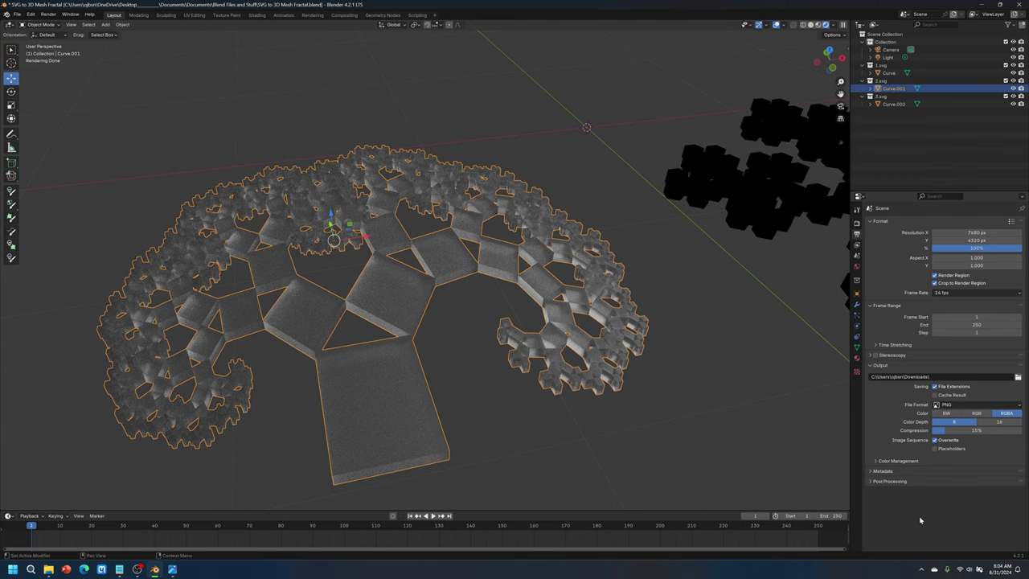
click(858, 222)
scroll(534, 266, down, 4)
Select Curve.002, remove its black SVGMat.005 material, and save the blend file
middle_drag(536, 264, 452, 177)
scroll(489, 274, up, 4)
key(Escape)
click(577, 246)
scroll(491, 227, up, 4)
click(442, 169)
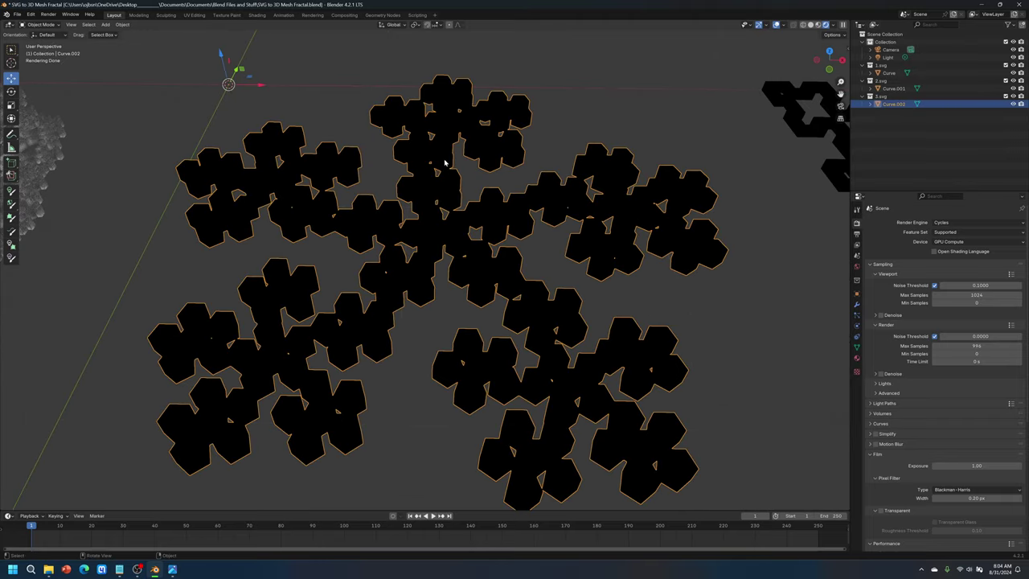
click(857, 359)
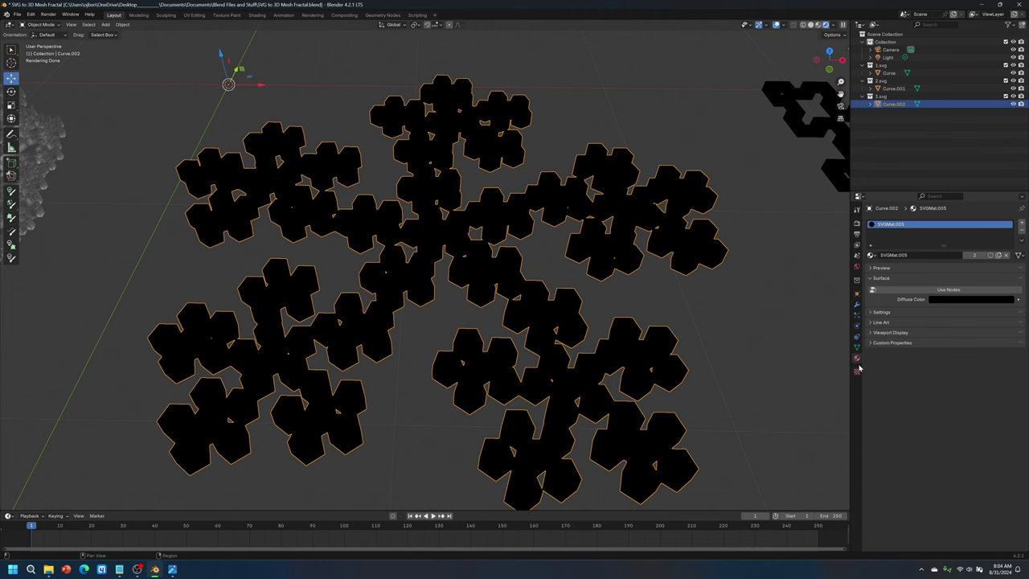
click(1022, 230)
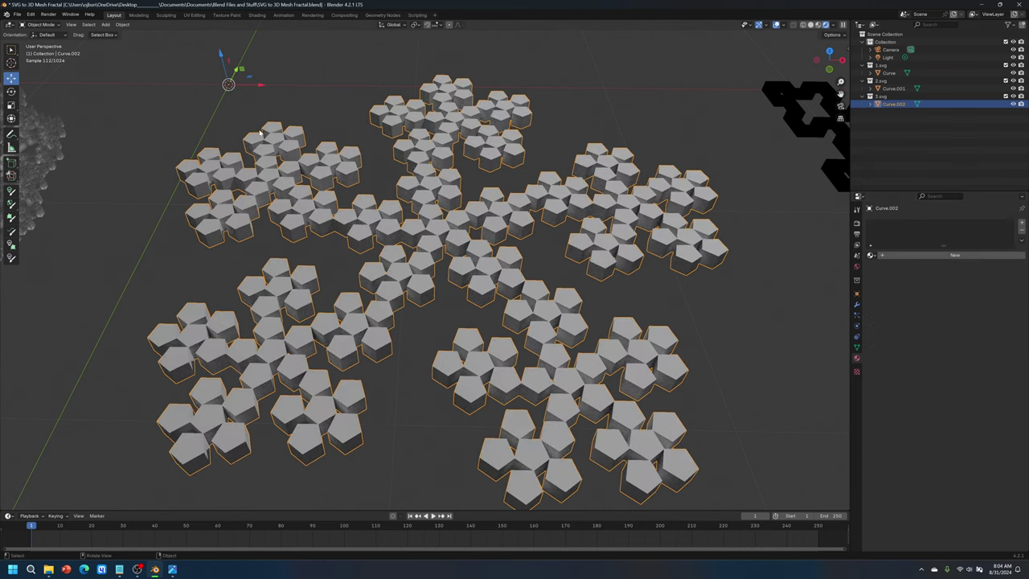
click(17, 15)
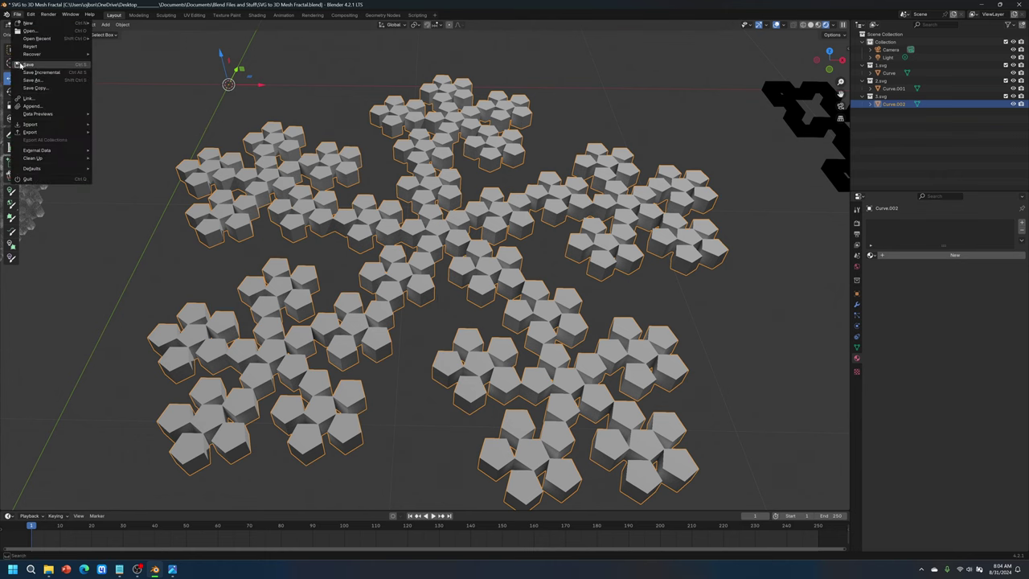
click(21, 65)
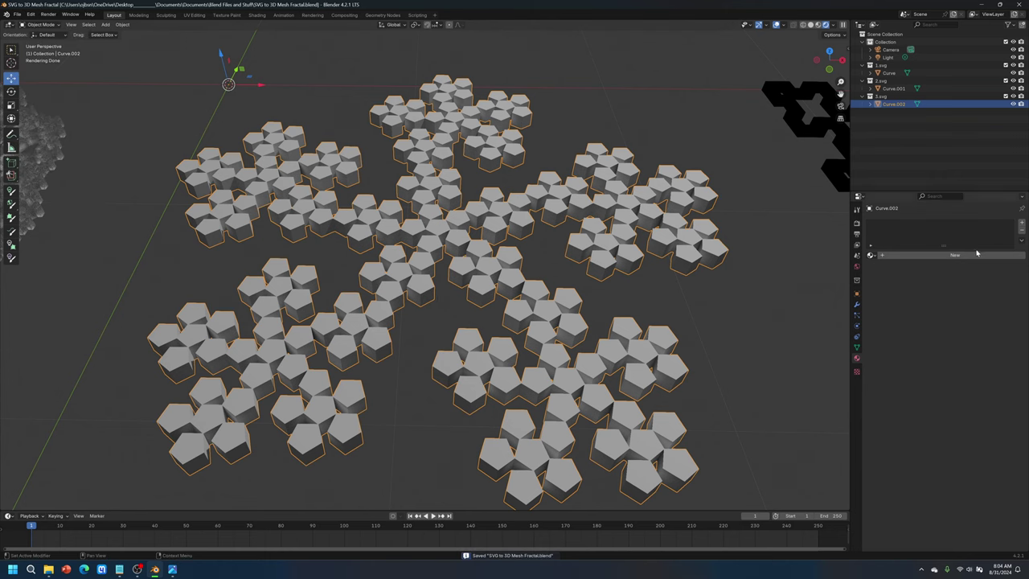
Give Curve.002 a new Glass BSDF material tinted deep blue
click(952, 255)
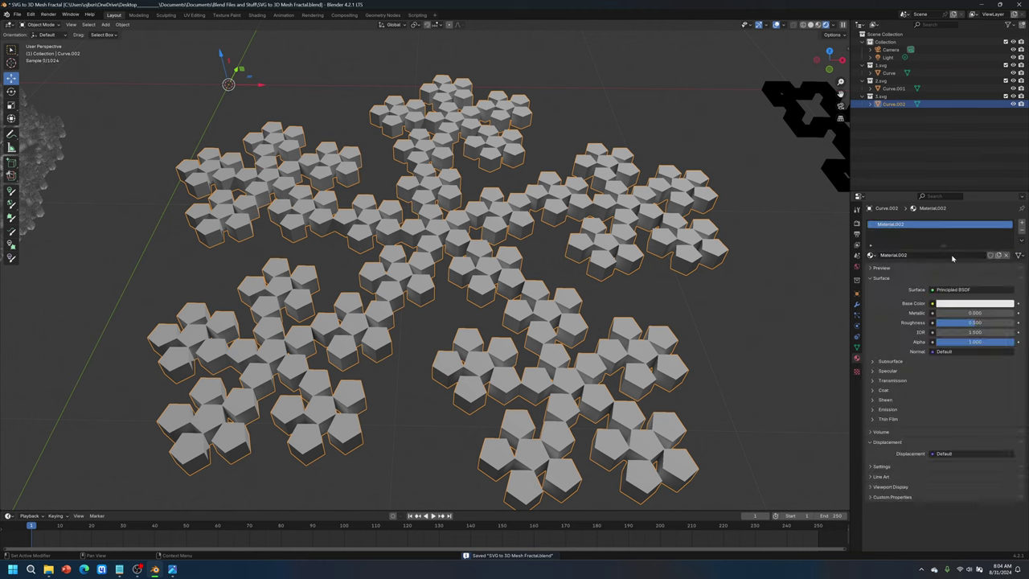
click(982, 291)
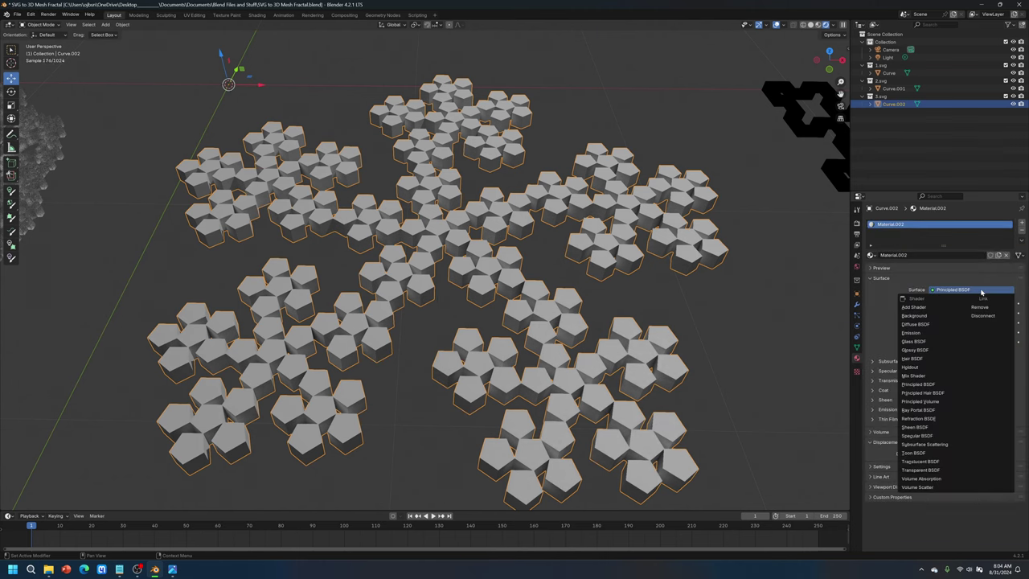
click(916, 292)
click(944, 291)
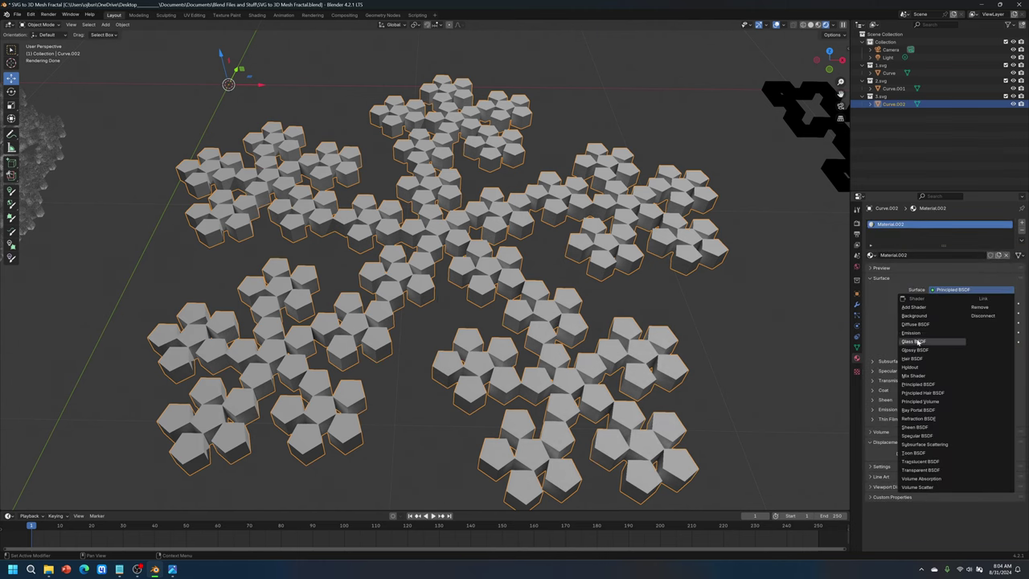
click(924, 341)
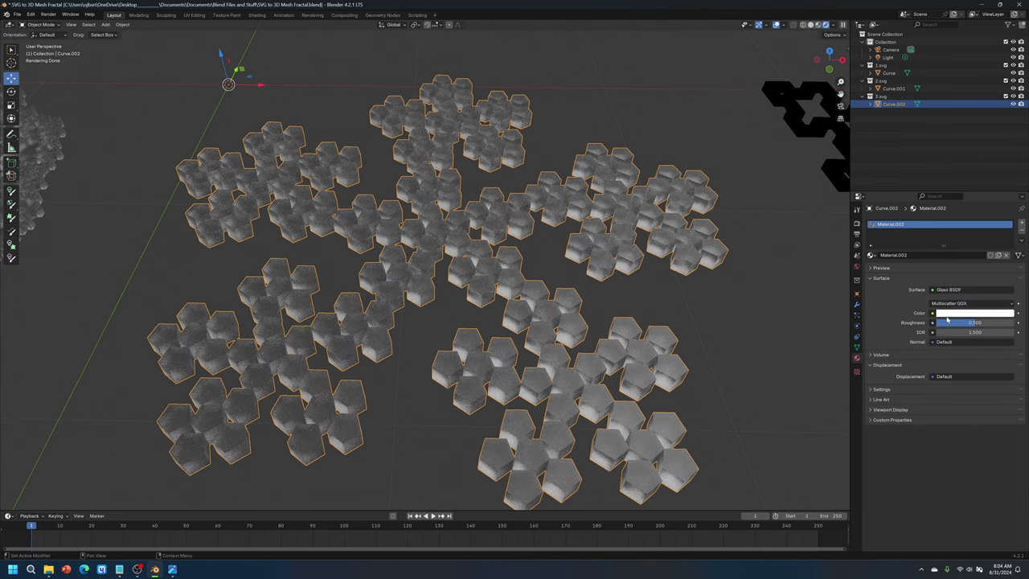
click(975, 313)
drag(980, 224, 1009, 201)
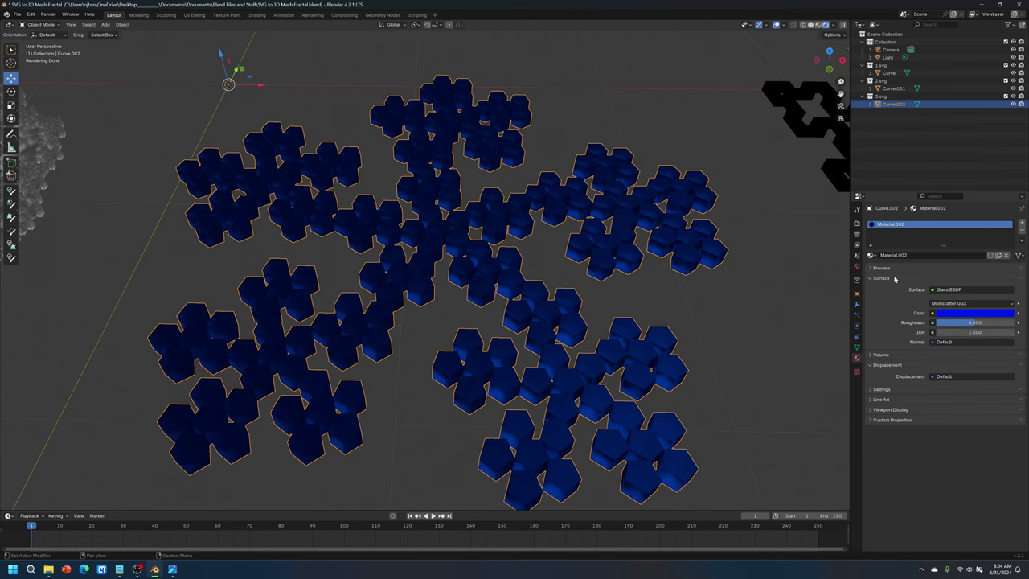
click(728, 333)
scroll(667, 303, down, 3)
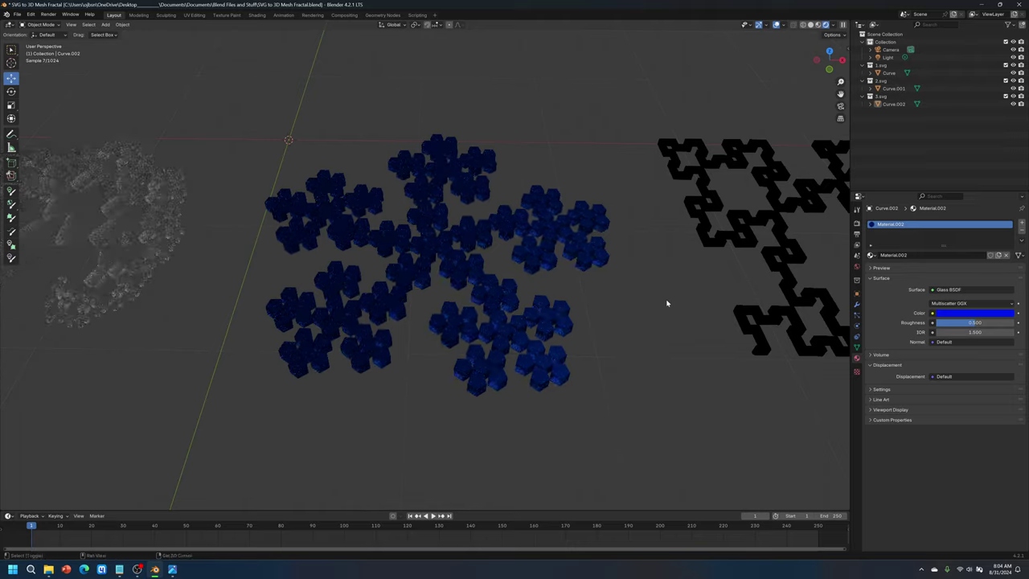
Replace Curve's black SVG material with a new Glass BSDF material
shift+middle_drag(667, 303, 361, 301)
scroll(361, 301, up, 3)
click(402, 217)
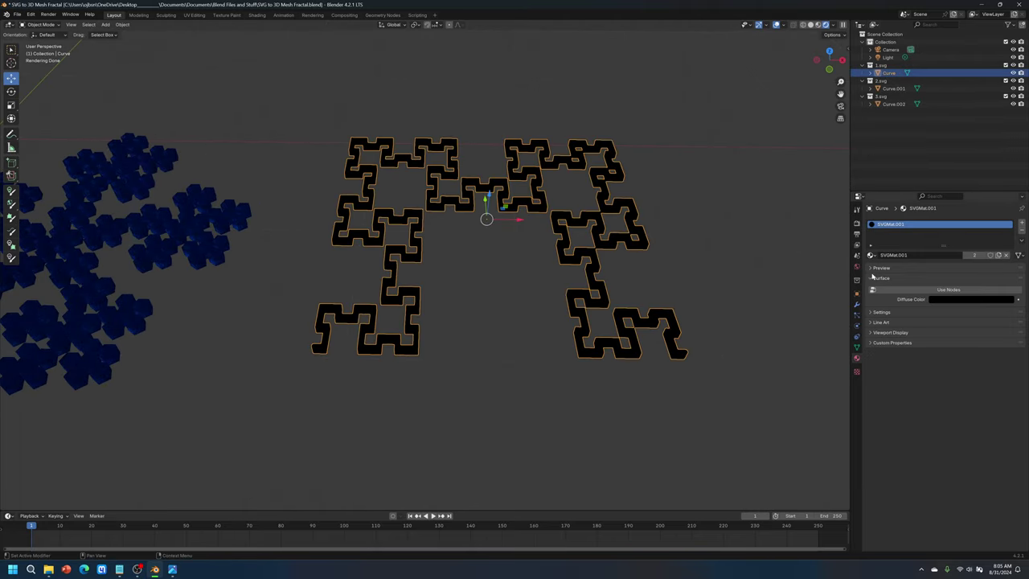
click(1021, 233)
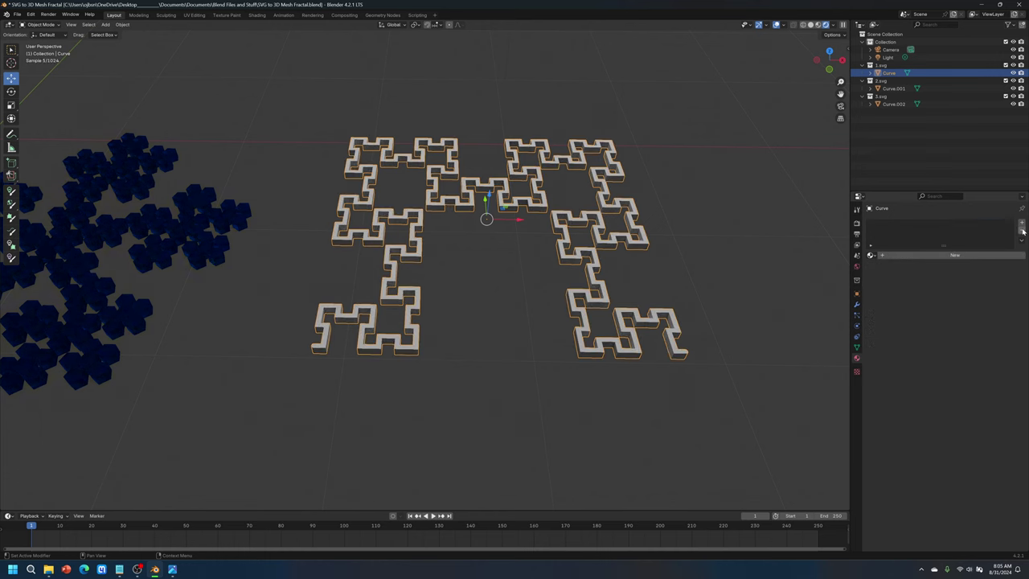
click(956, 256)
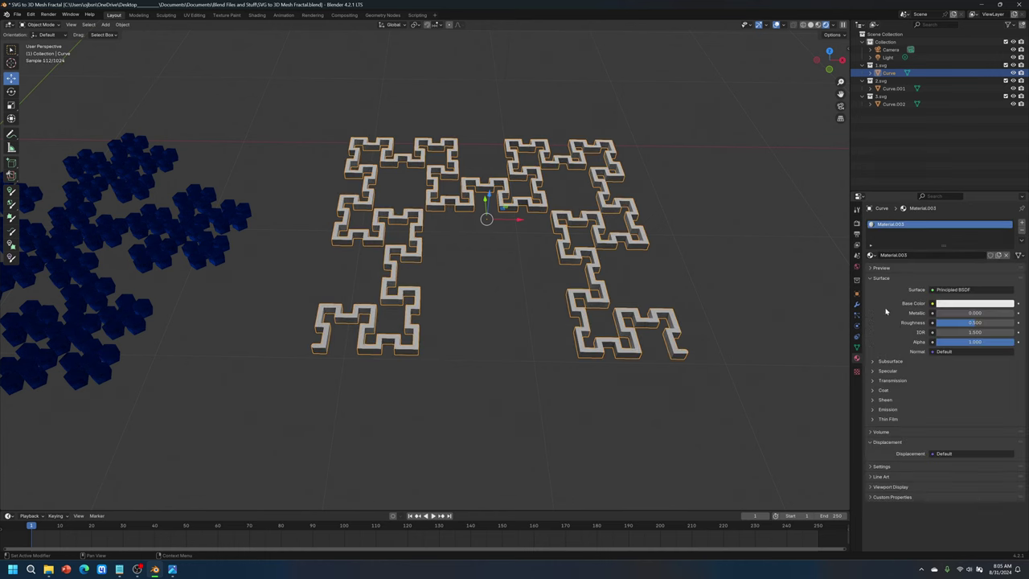
click(959, 291)
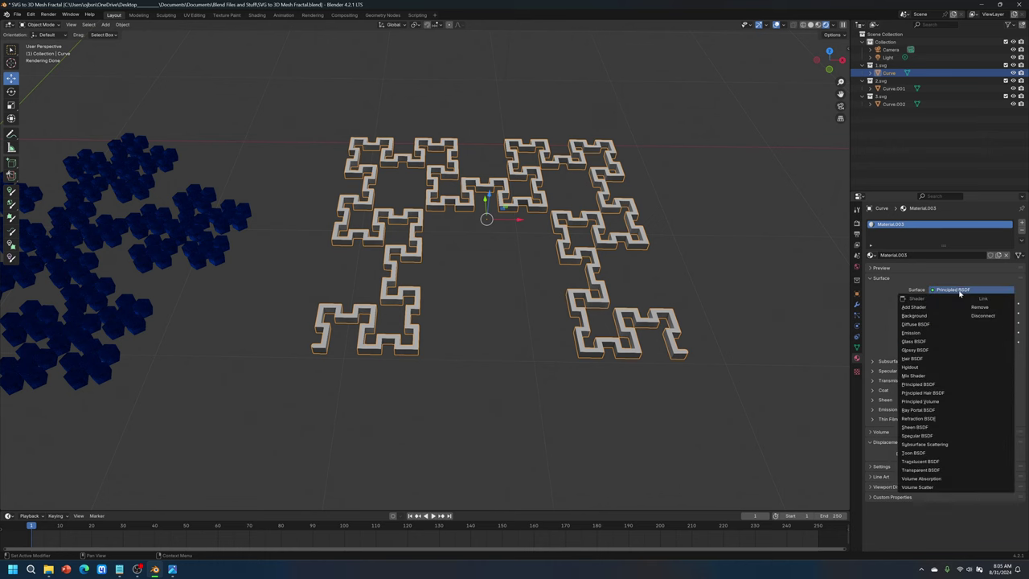
click(926, 342)
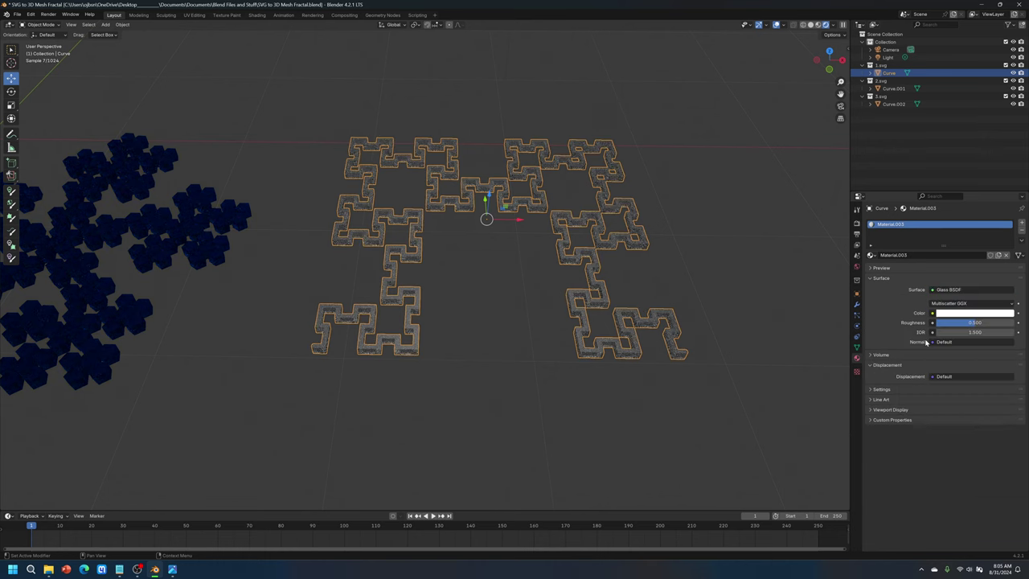
Tint Curve's glass red and adjust its brightness
click(959, 314)
drag(968, 227, 959, 257)
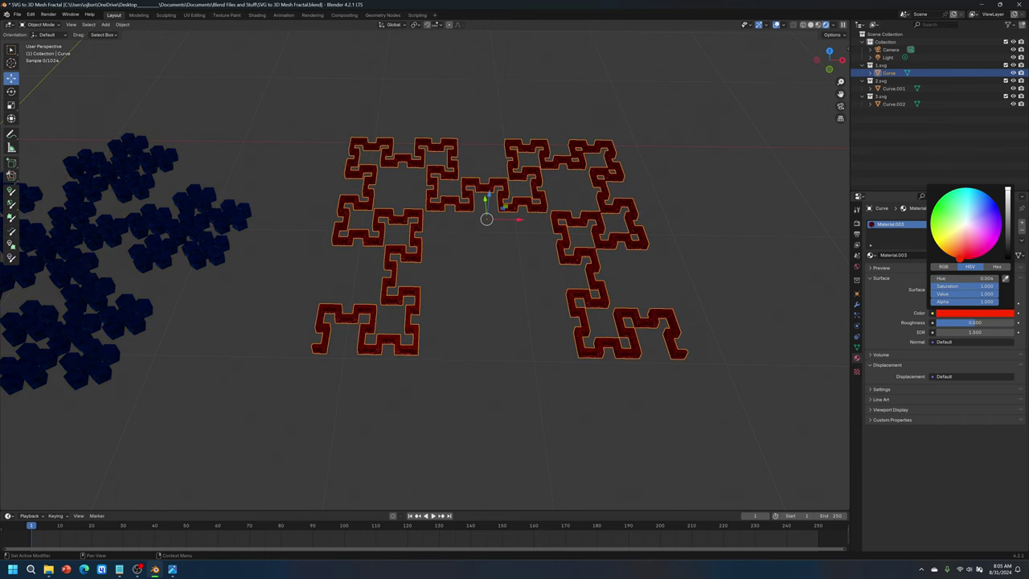
drag(1010, 189, 1009, 194)
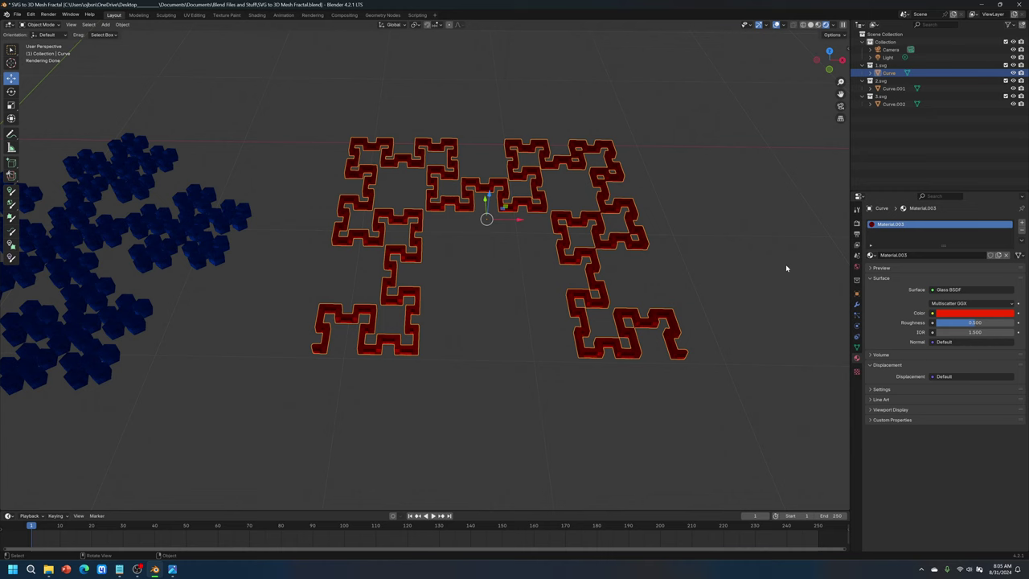
click(787, 268)
scroll(625, 294, down, 5)
middle_drag(467, 236, 462, 271)
click(249, 277)
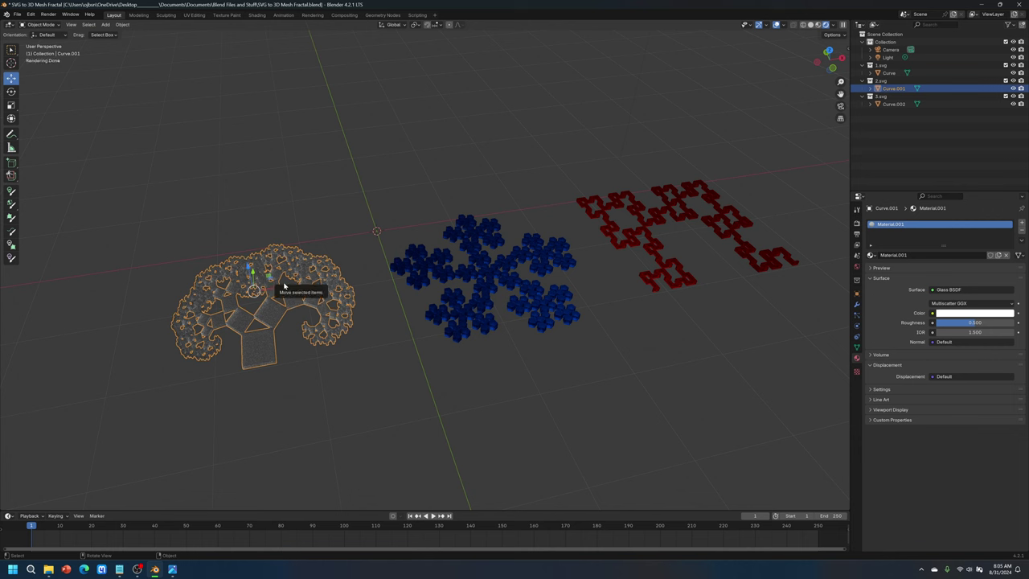
Nudge the tree fractal right and the red fractal left along X
drag(284, 286, 317, 283)
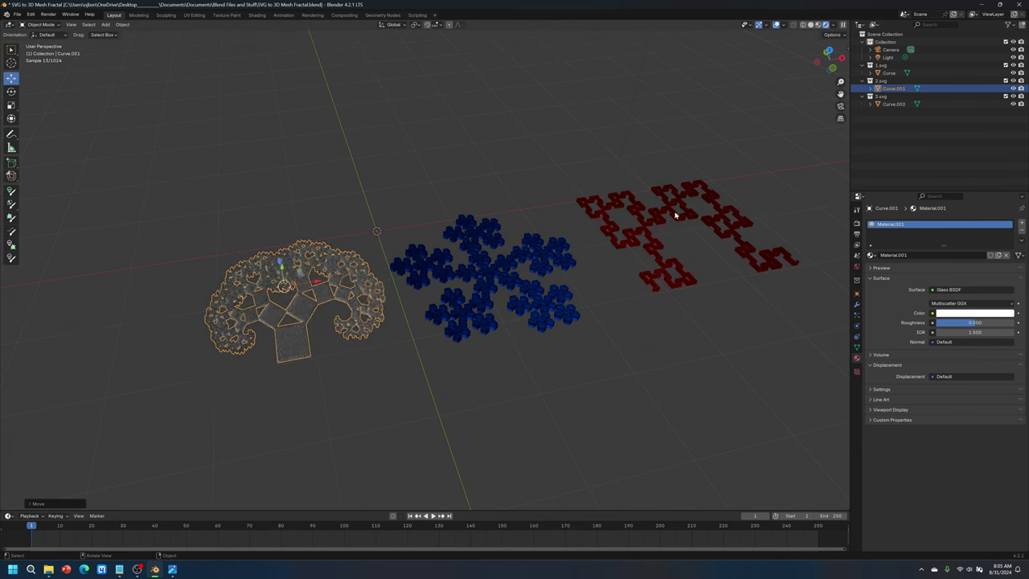
click(675, 216)
key(g)
key(x)
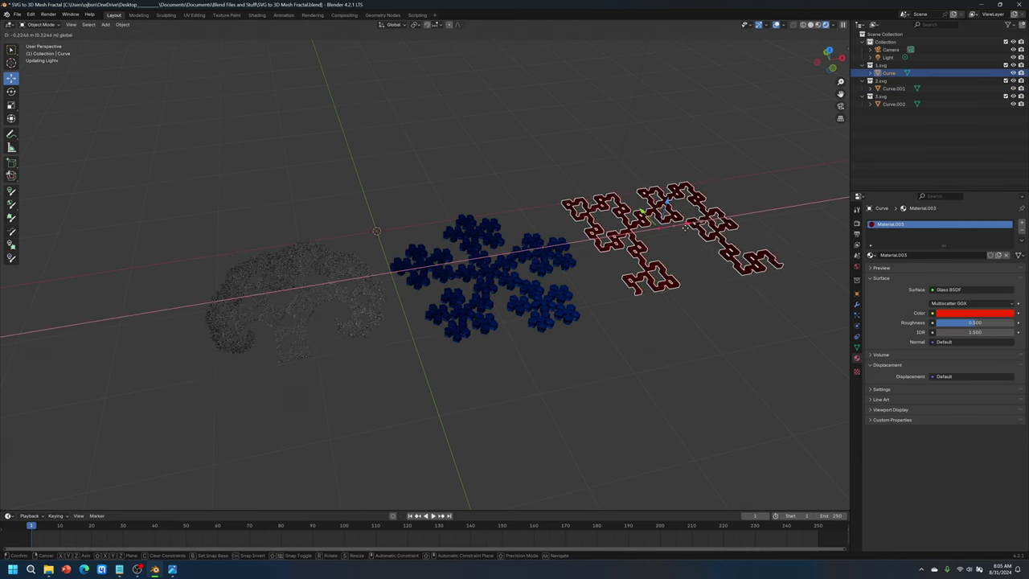
click(684, 228)
middle_drag(684, 228, 473, 245)
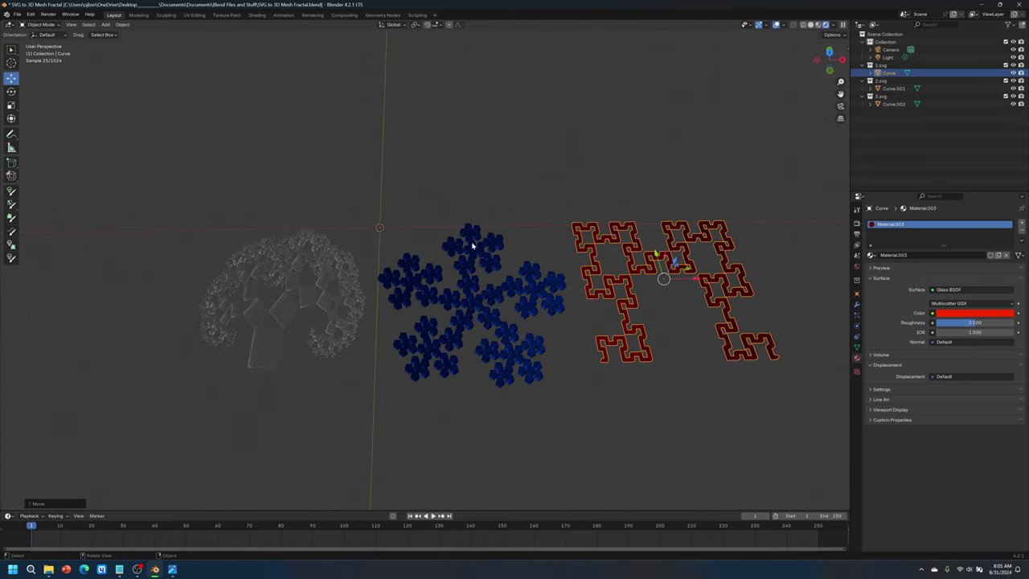
Save the blend file and preview the three fractals through the camera
click(17, 14)
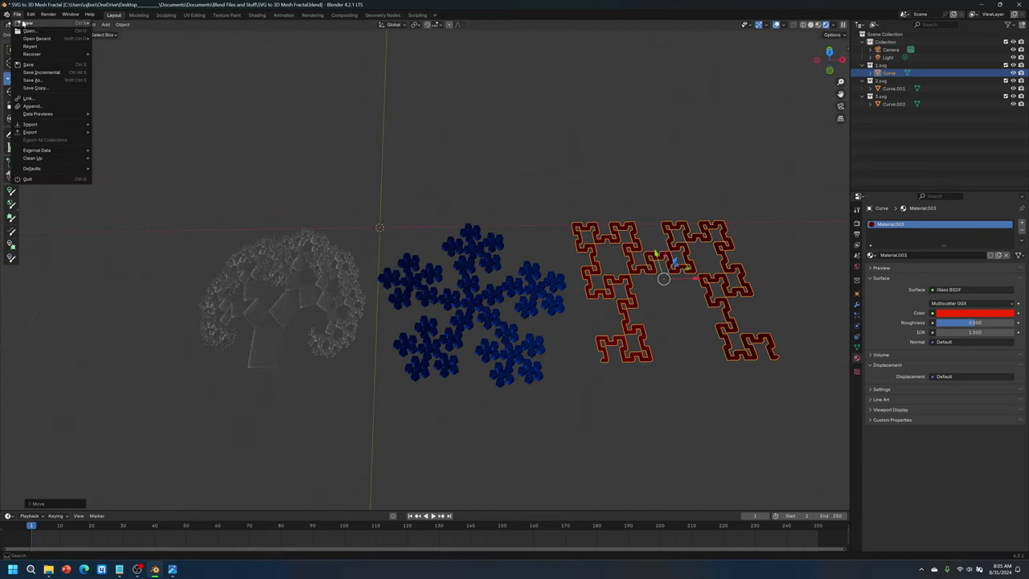
click(35, 64)
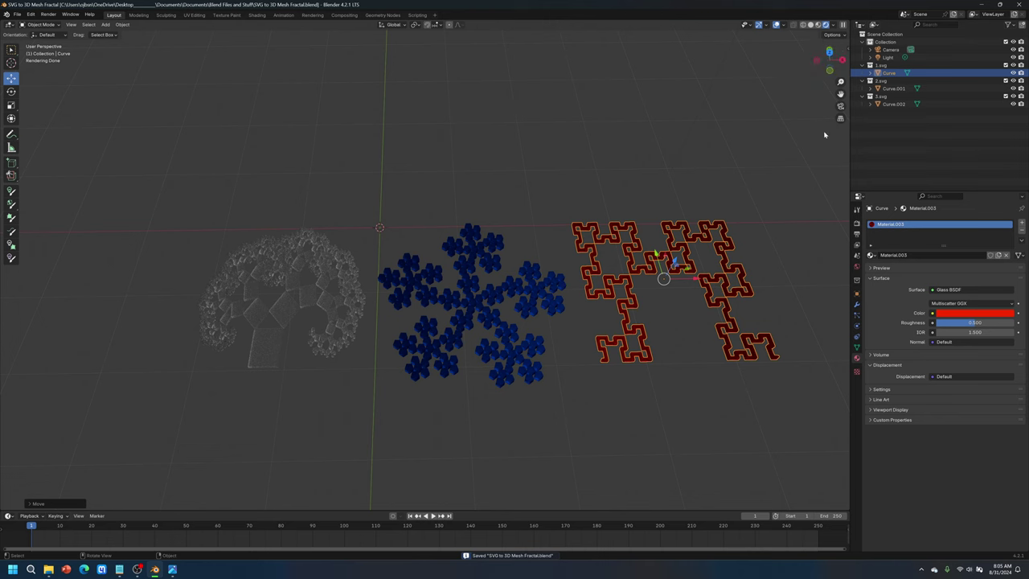
click(840, 108)
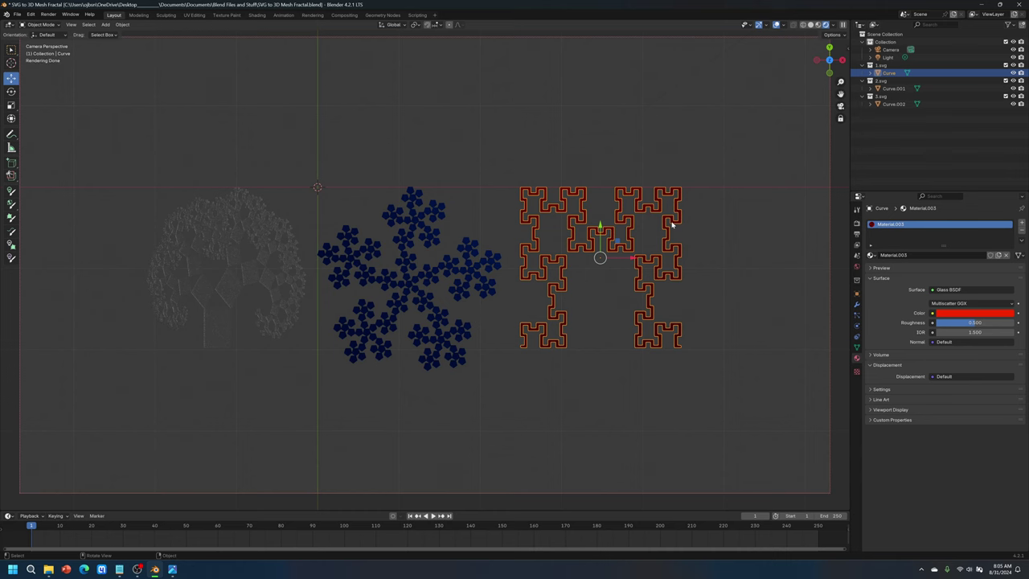
click(710, 206)
ctrl+middle_drag(533, 326, 540, 281)
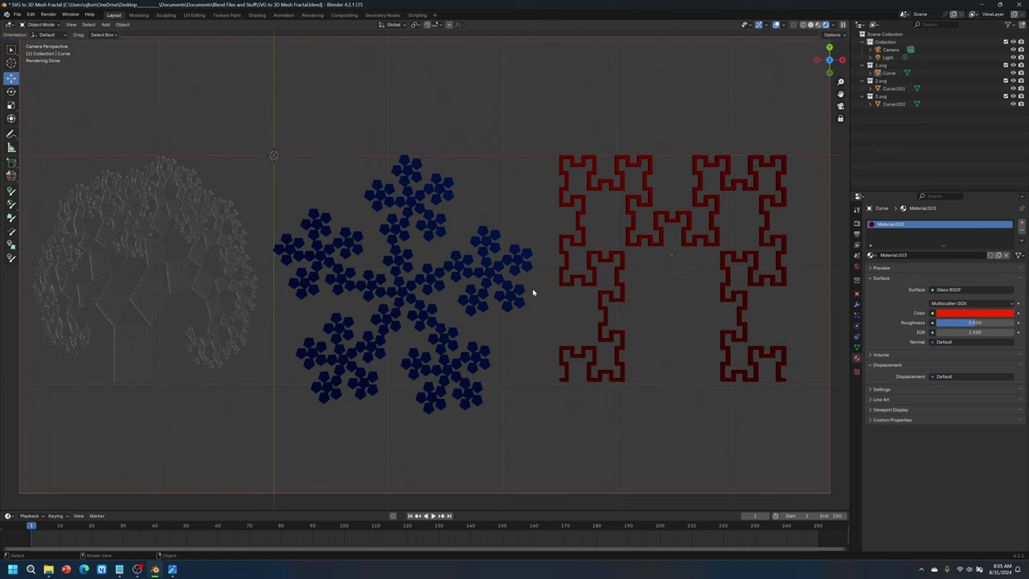
click(841, 107)
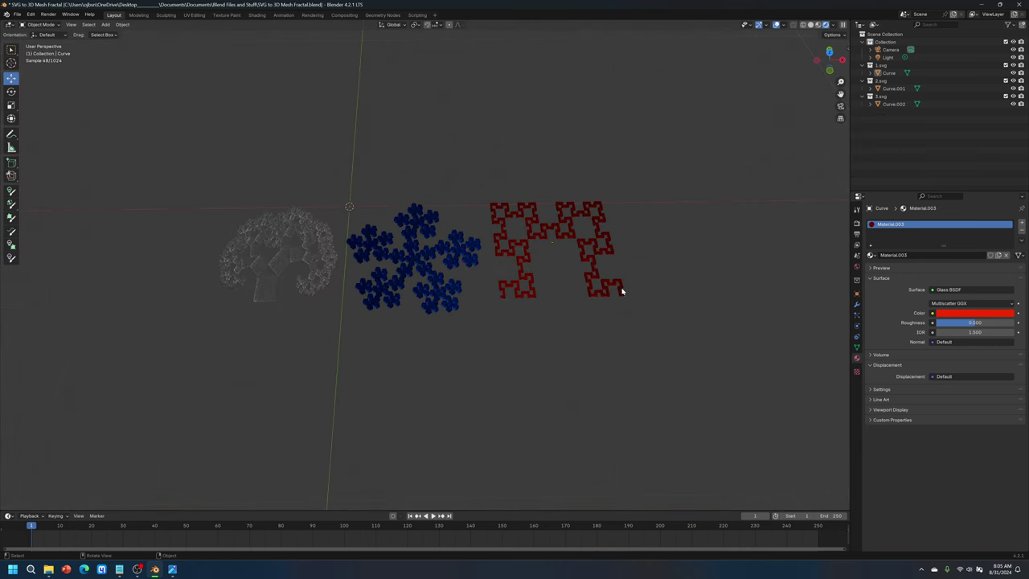
Move the point light left along X toward the camera and raise it along Z
shift+middle_drag(610, 299, 608, 349)
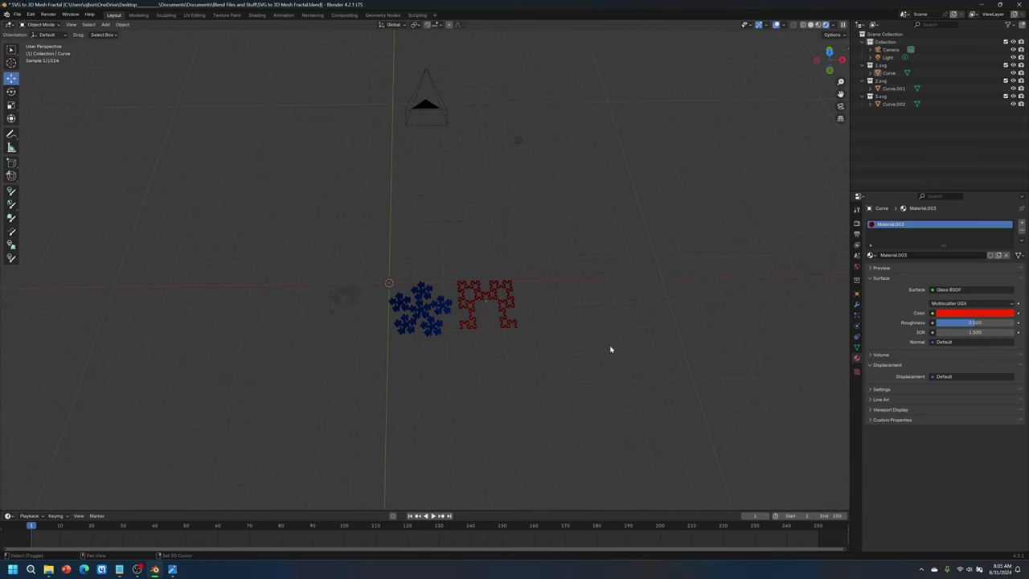
click(519, 140)
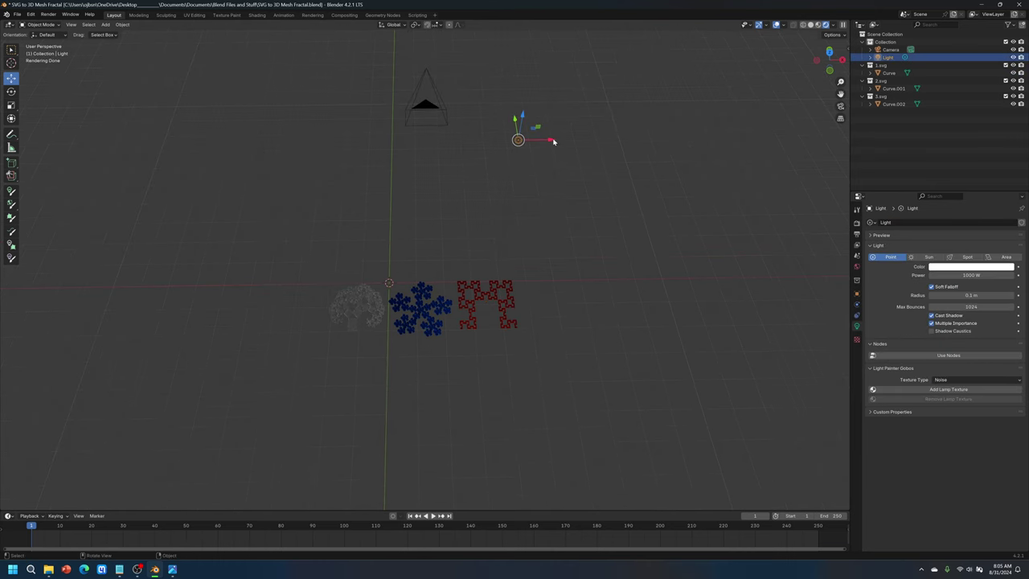
drag(553, 142, 460, 162)
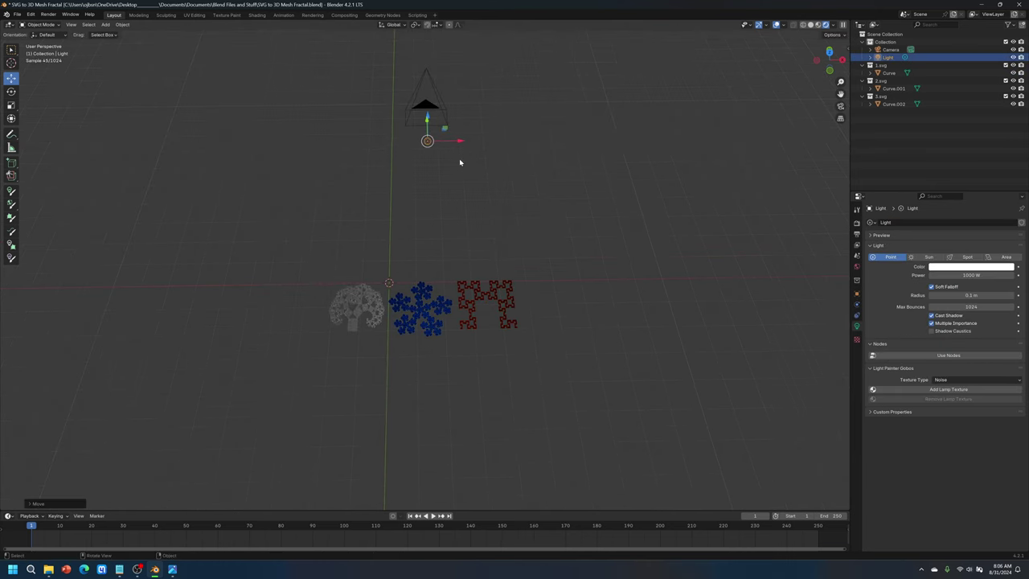
middle_drag(427, 120, 445, 173)
click(842, 106)
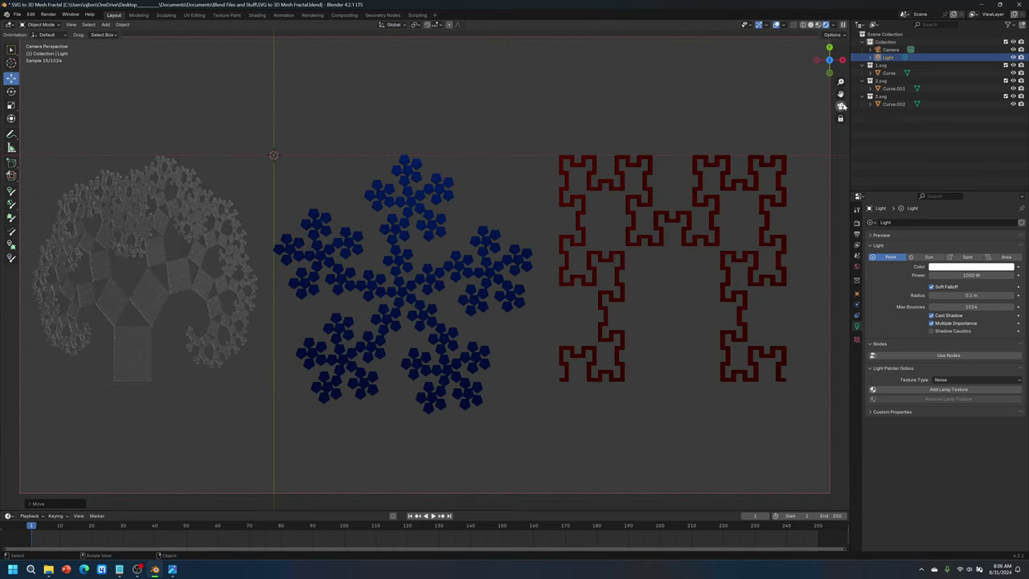
click(842, 106)
drag(448, 192, 449, 178)
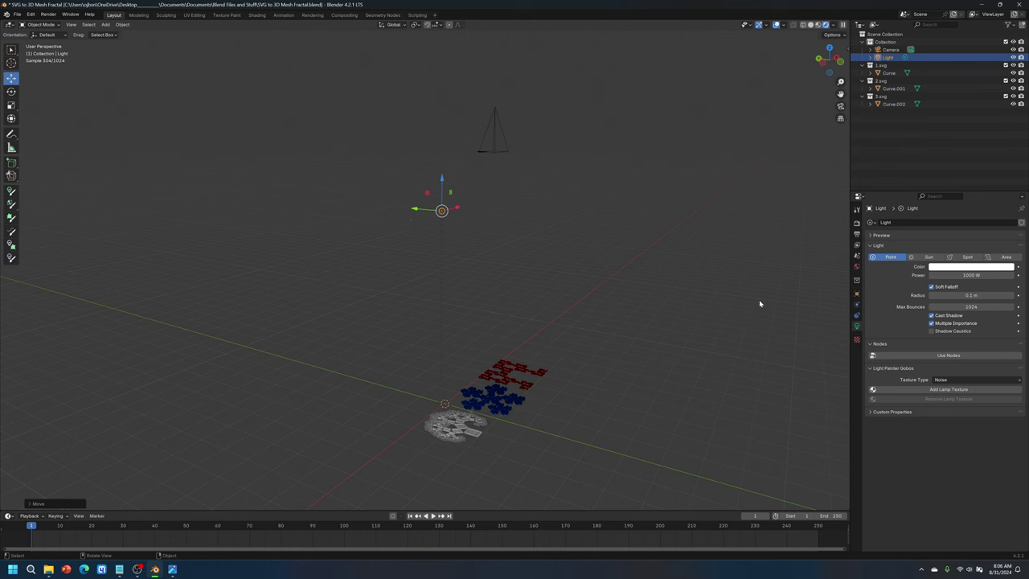
Set the point light's power to 8000 W
click(914, 58)
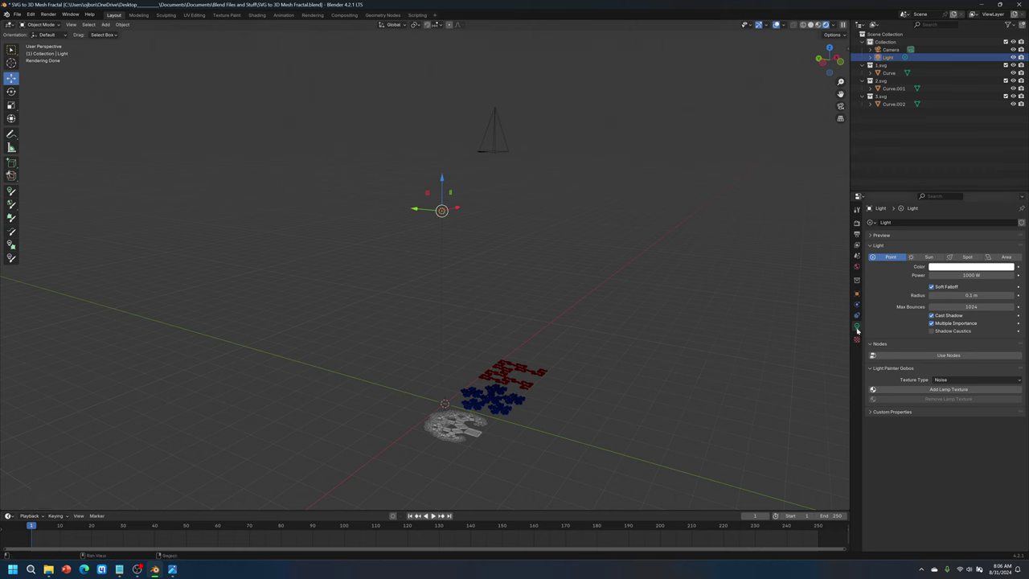
click(965, 275)
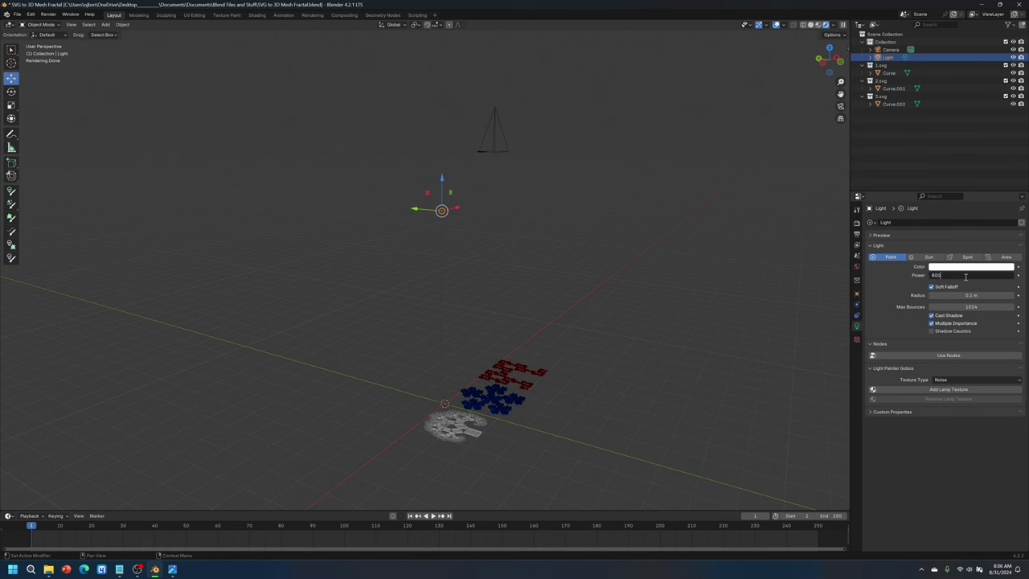
key(Return)
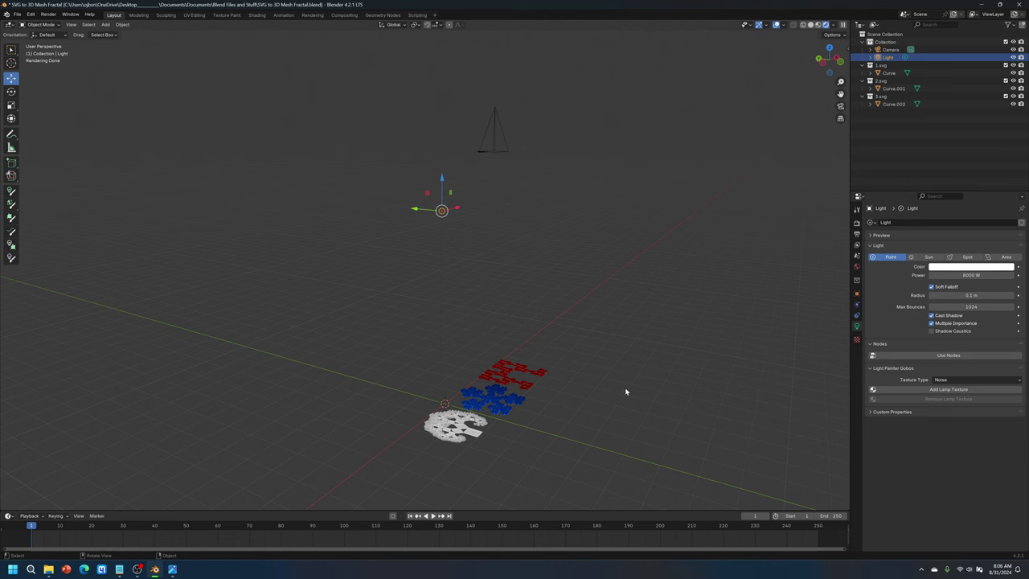
middle_drag(626, 391, 487, 292)
scroll(464, 404, up, 4)
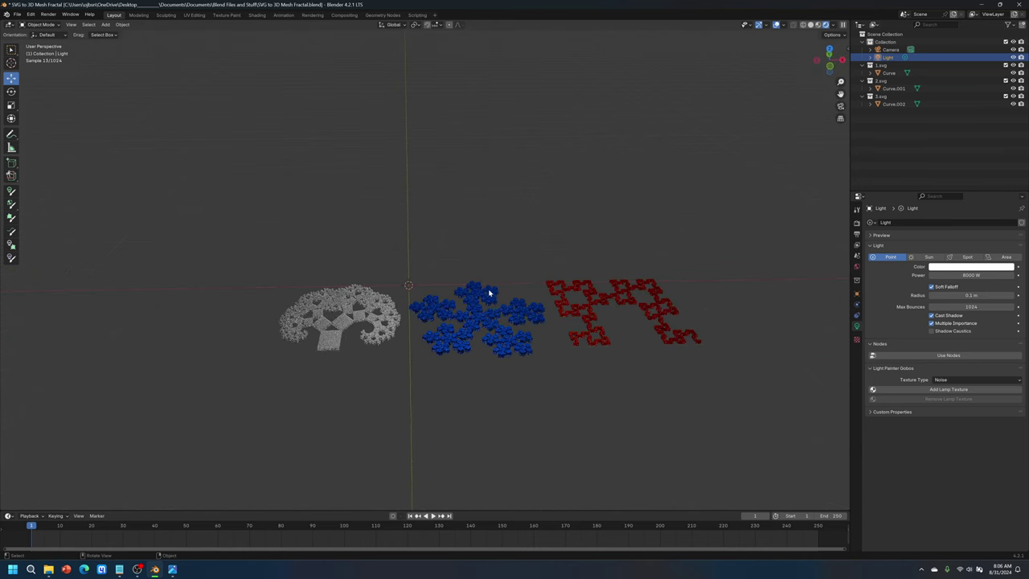
Shift the tree fractal right, the red fractal left and the blue fractal right along X
click(589, 318)
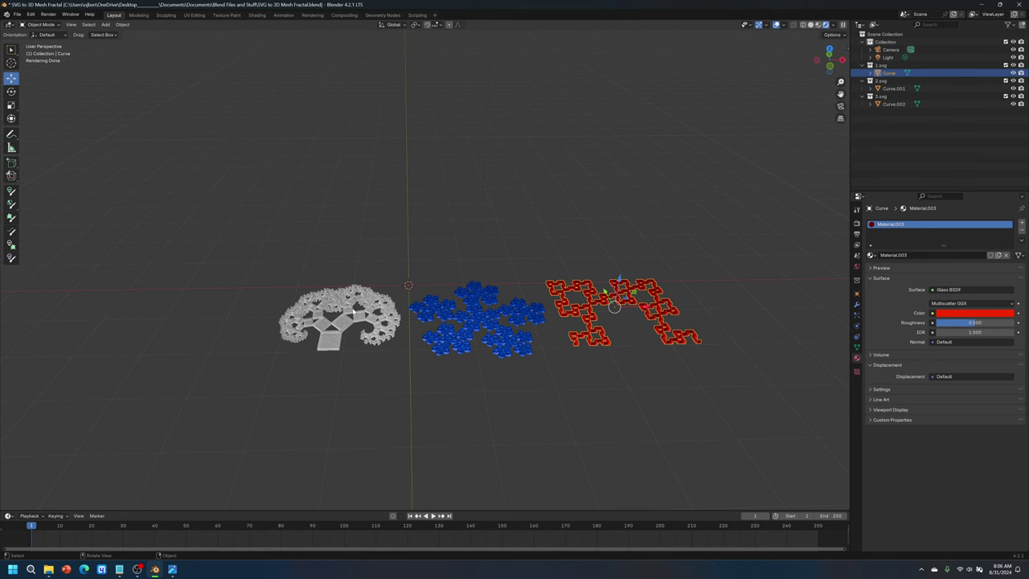
click(354, 312)
drag(366, 312, 751, 309)
click(628, 291)
drag(645, 308, 355, 333)
click(492, 315)
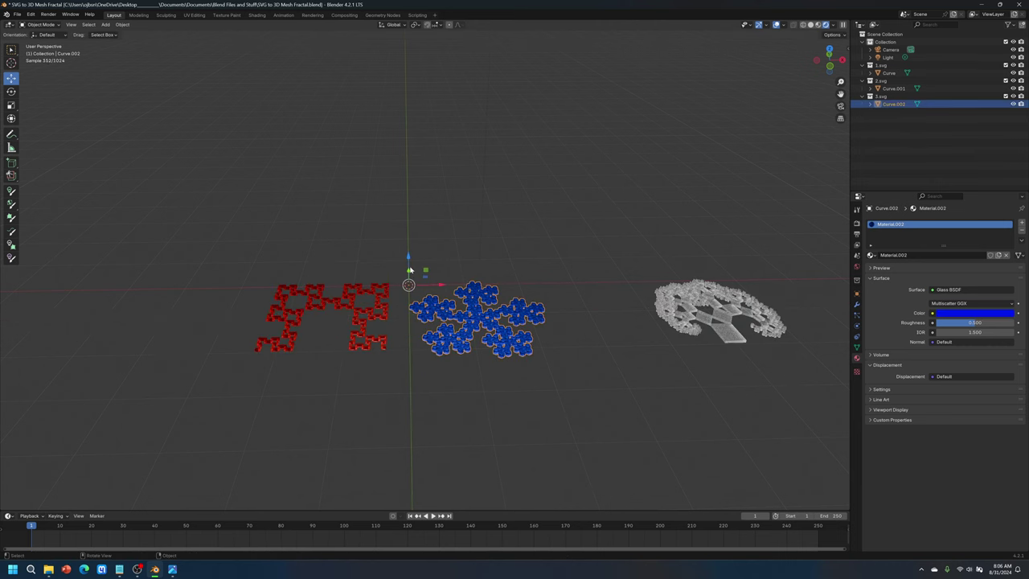
drag(436, 287, 566, 288)
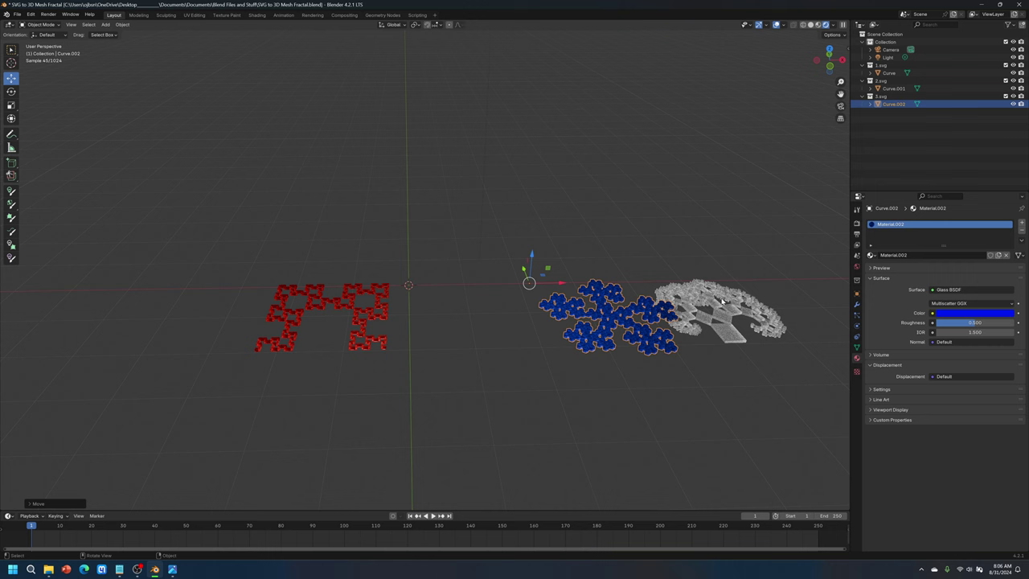
Centre the tree at the origin, push red further left and select the blue fractal
click(734, 304)
drag(734, 304, 439, 342)
click(264, 338)
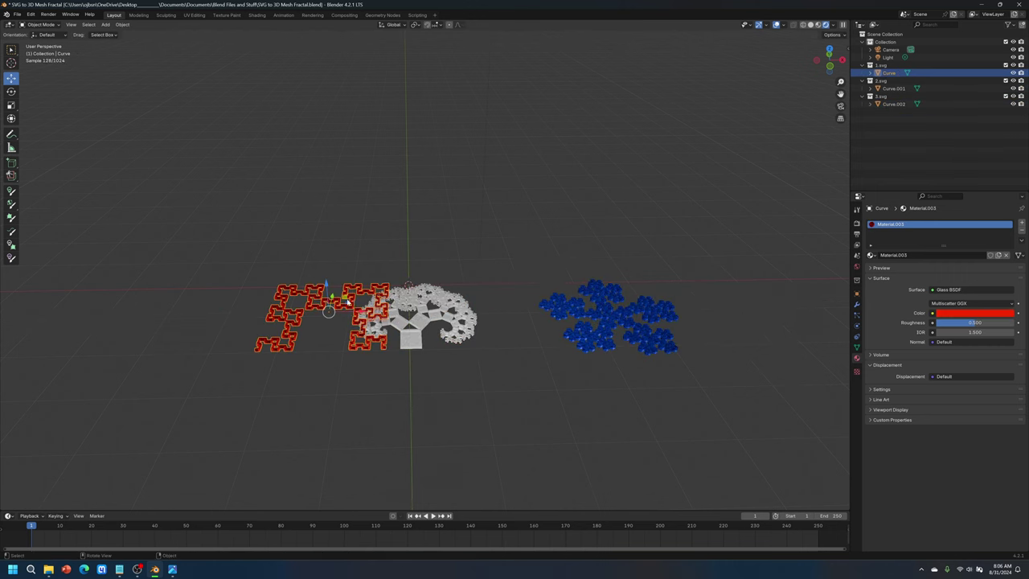
drag(363, 314, 318, 312)
click(619, 290)
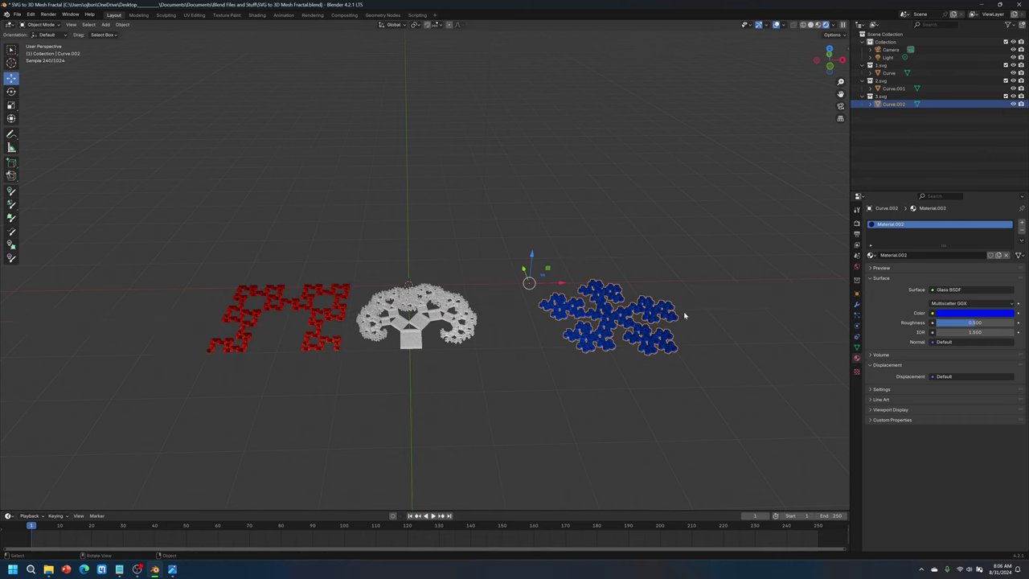
click(123, 24)
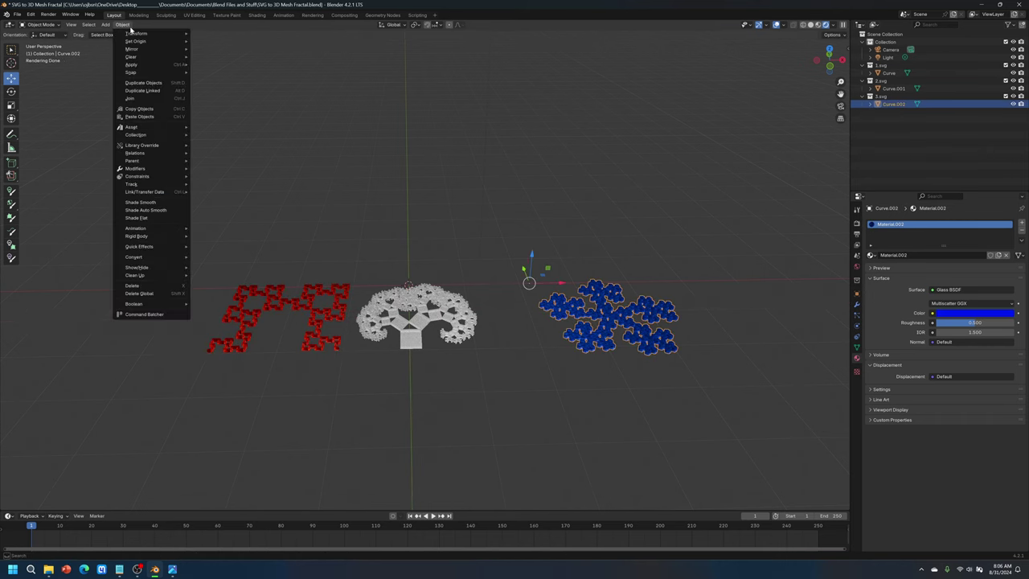
Set the blue fractal's origin to its volume centre and shift it left along X
mouse_move(145, 41)
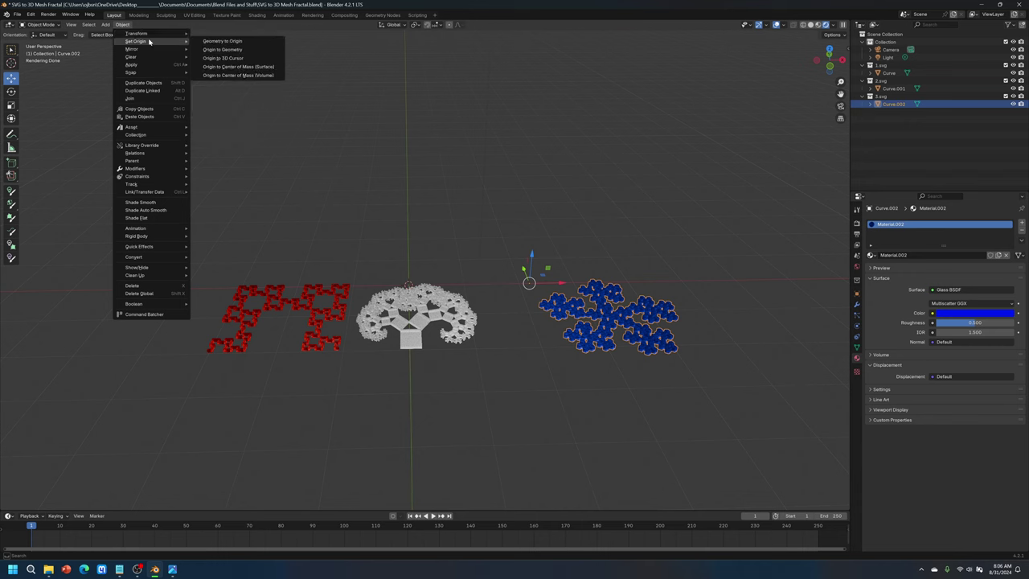
click(259, 74)
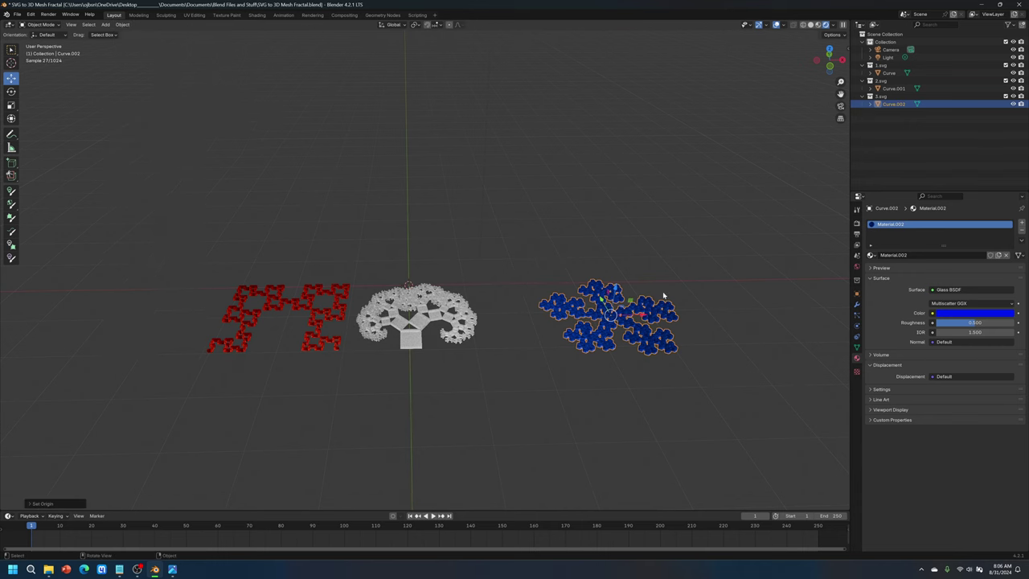
drag(643, 316, 585, 328)
click(513, 262)
middle_drag(514, 263, 489, 331)
scroll(489, 330, up, 2)
mouse_move(512, 266)
middle_down()
mouse_move(510, 329)
mouse_move(522, 297)
mouse_move(517, 265)
middle_up()
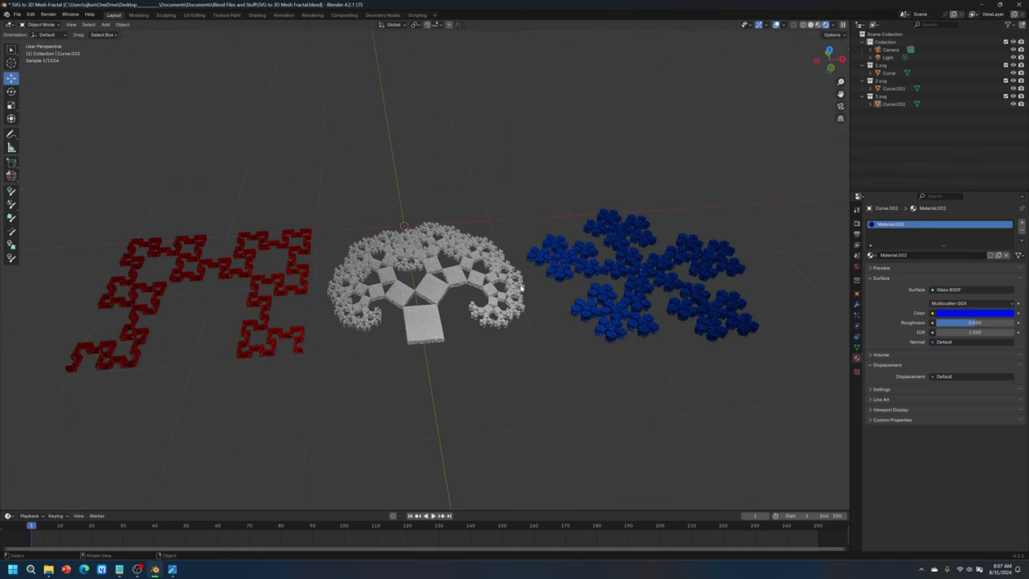
Reframe the camera view so all three fractals fit in frame
click(840, 105)
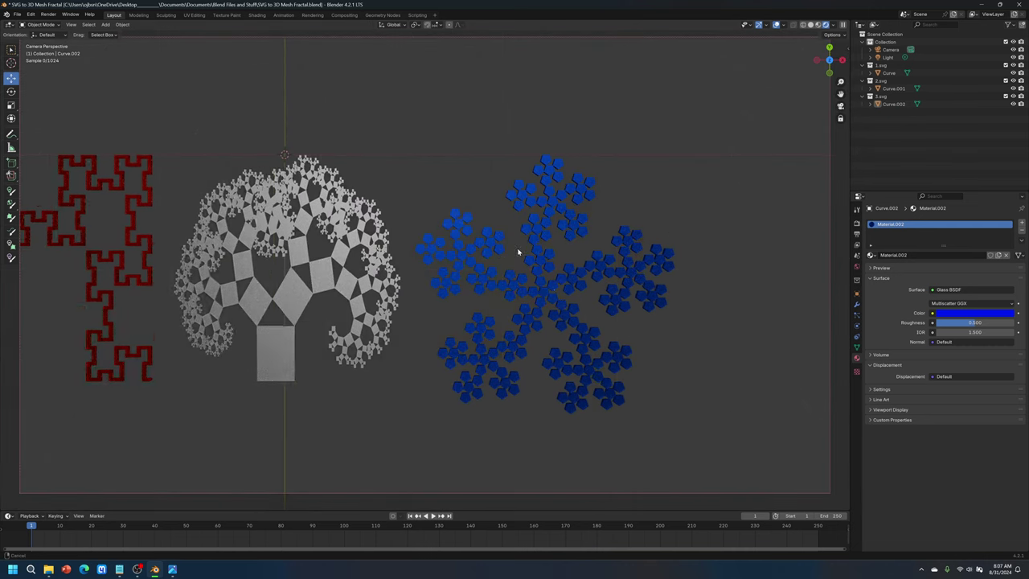
key(Home)
shift+middle_drag(638, 237, 620, 232)
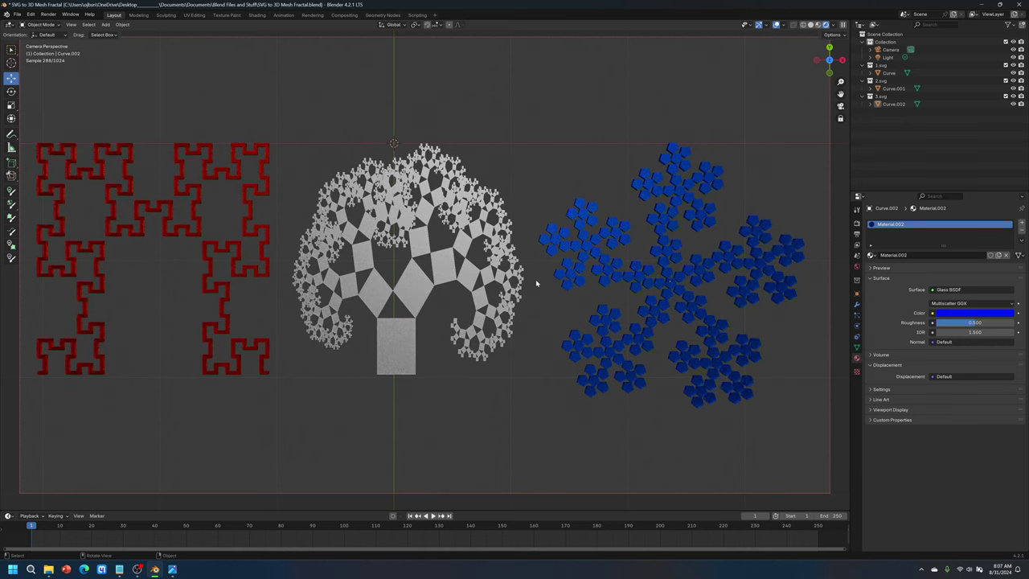
click(840, 106)
middle_drag(681, 212, 389, 160)
middle_drag(471, 228, 579, 281)
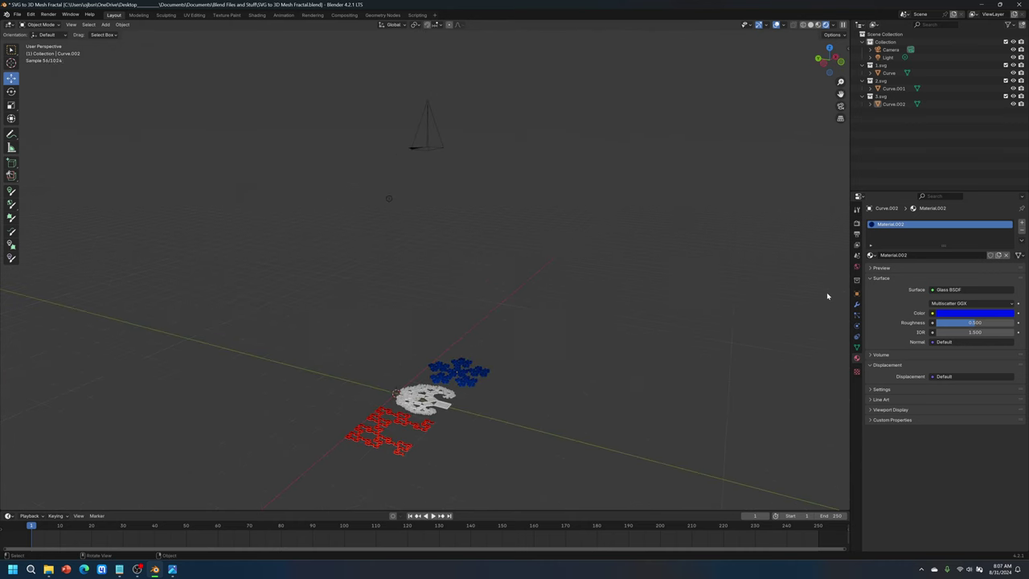
Set the point light's radius to 0.8 m
click(954, 315)
click(389, 199)
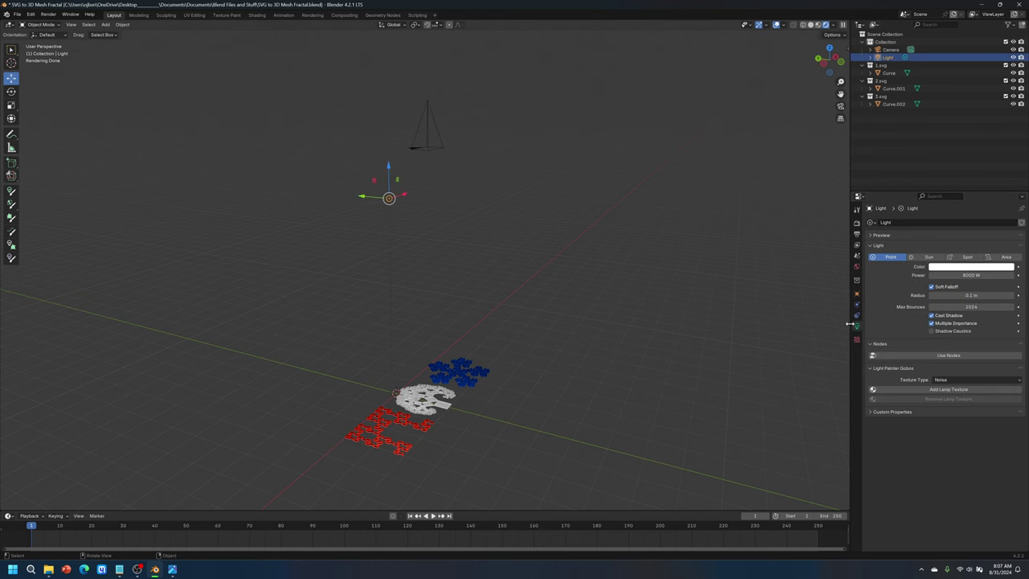
drag(971, 295, 993, 295)
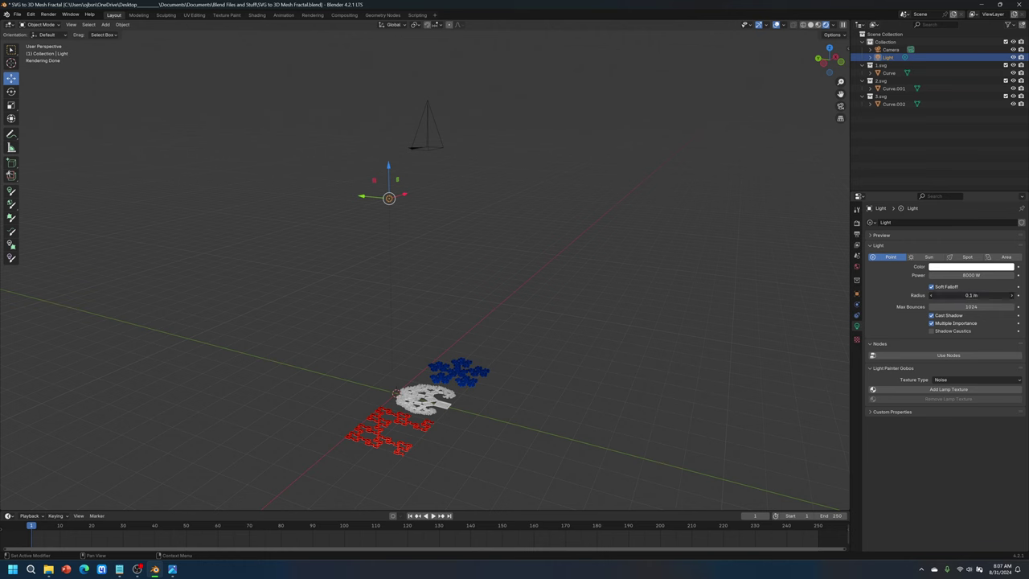
click(991, 295)
text(.8)
key(Return)
Shift the light left along X in front view and check the camera framing
middle_drag(503, 262, 407, 287)
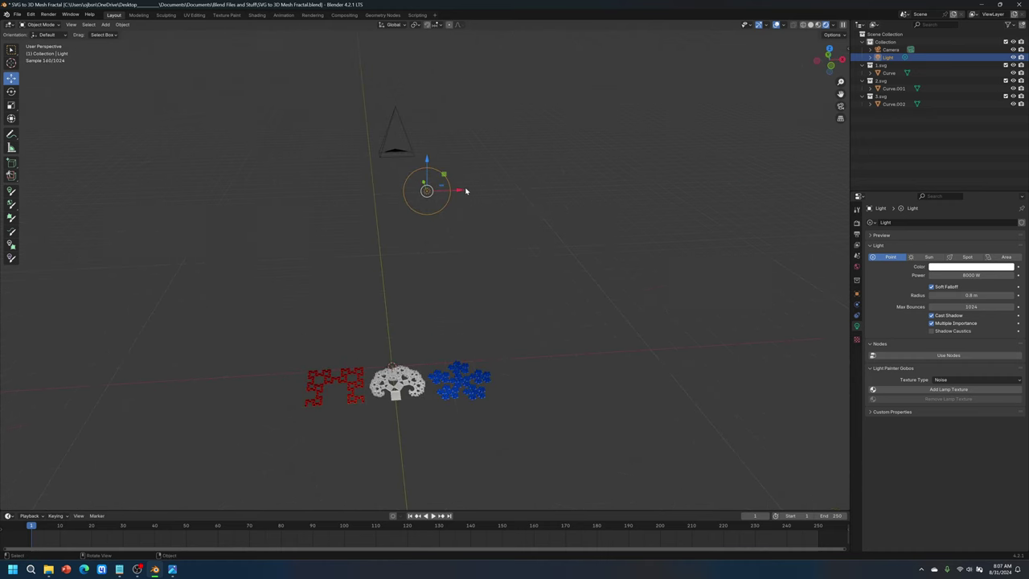
click(830, 69)
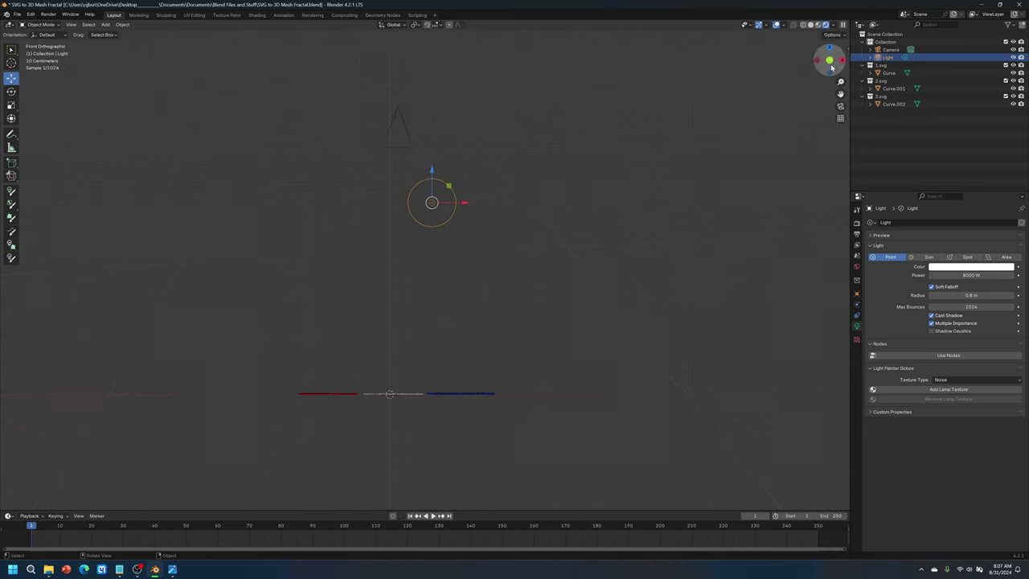
drag(467, 203, 422, 206)
click(703, 153)
middle_drag(703, 153, 733, 172)
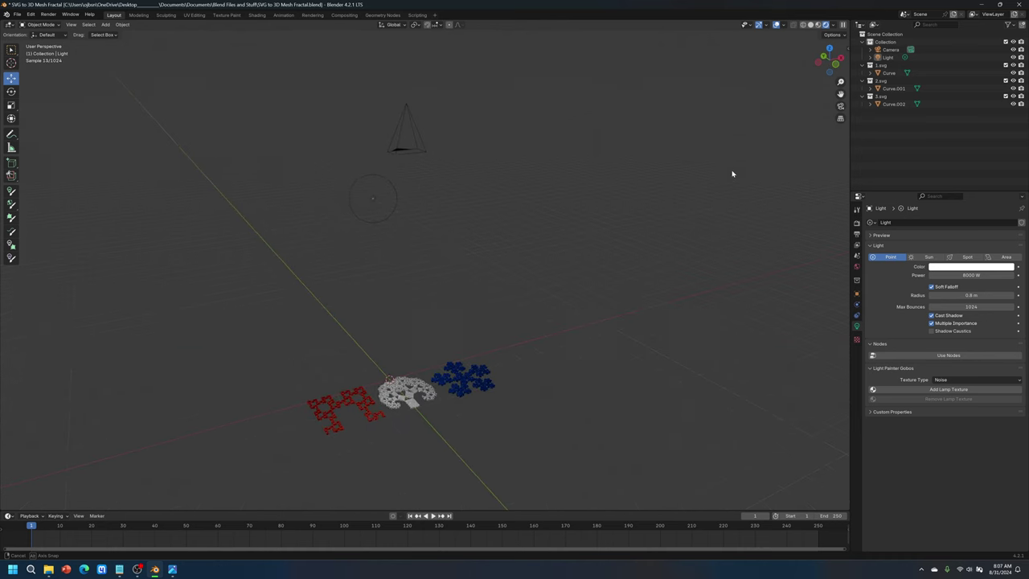
click(841, 106)
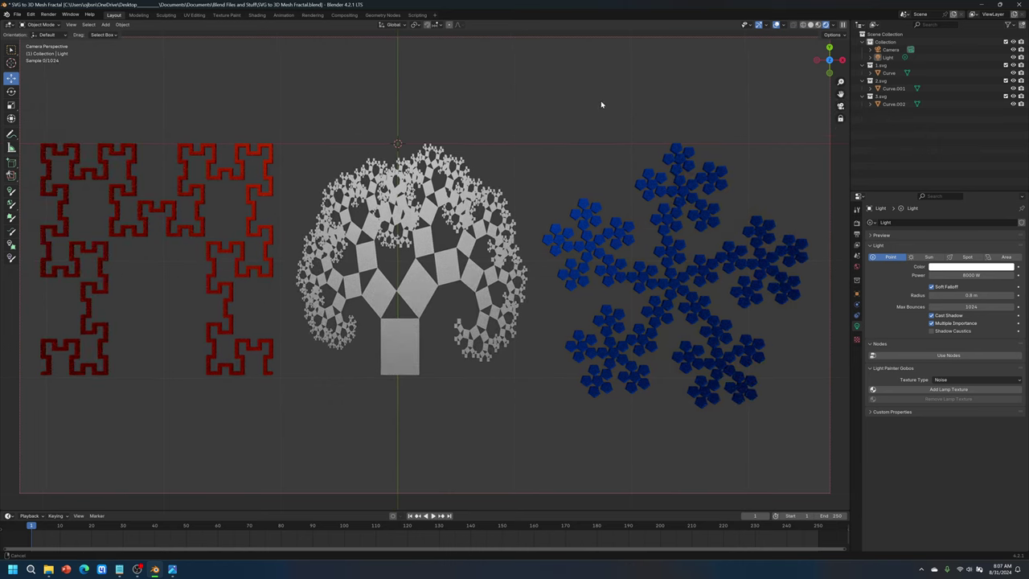
click(841, 106)
scroll(525, 184, down, 5)
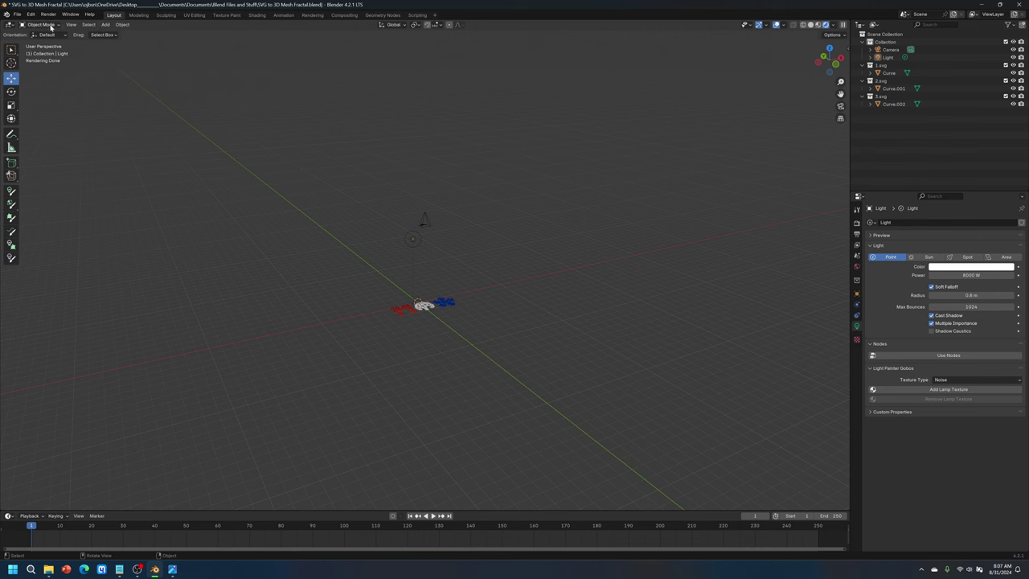
Add a torus mesh to the scene
click(106, 25)
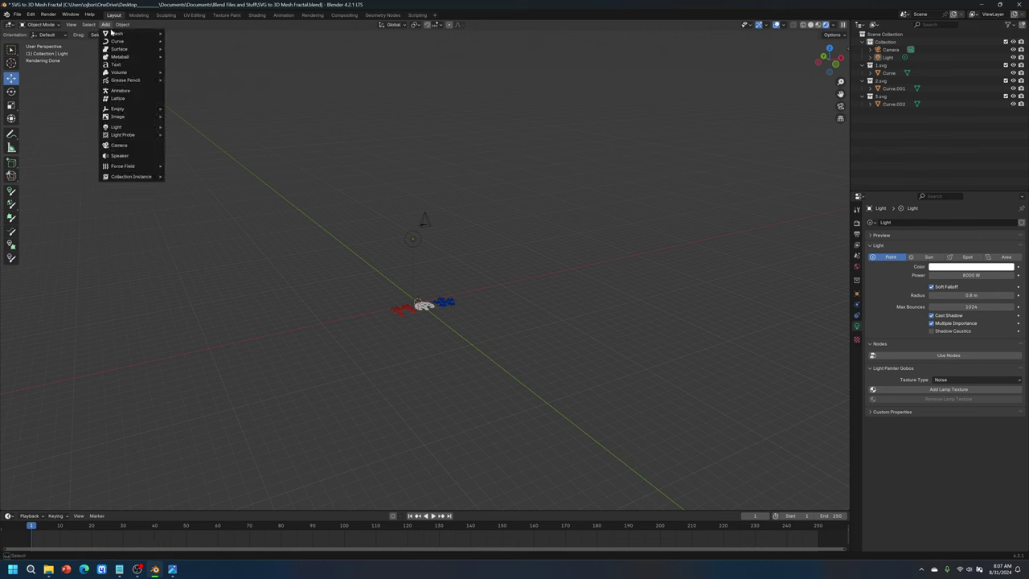
mouse_move(115, 35)
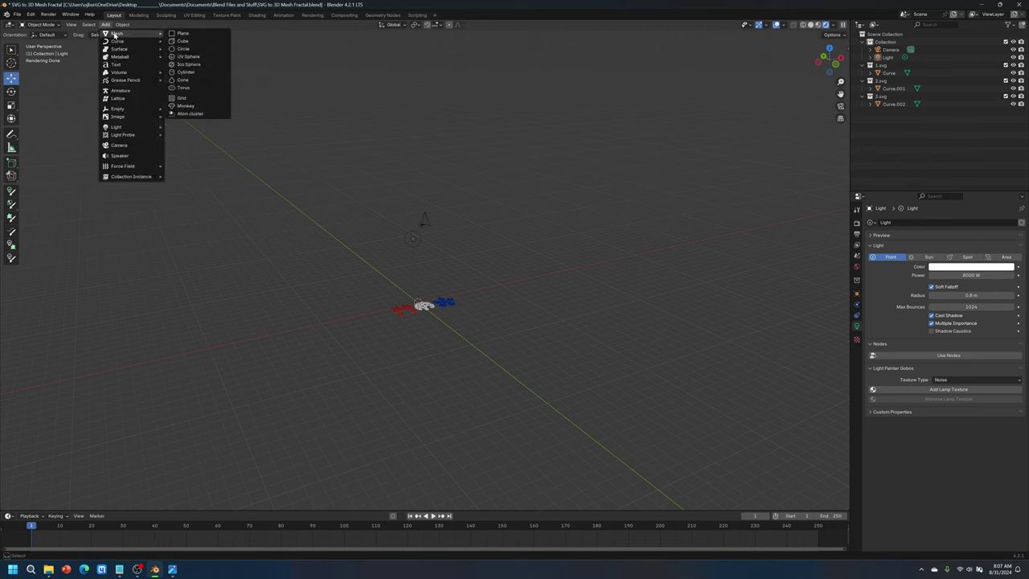
click(193, 90)
scroll(479, 290, up, 6)
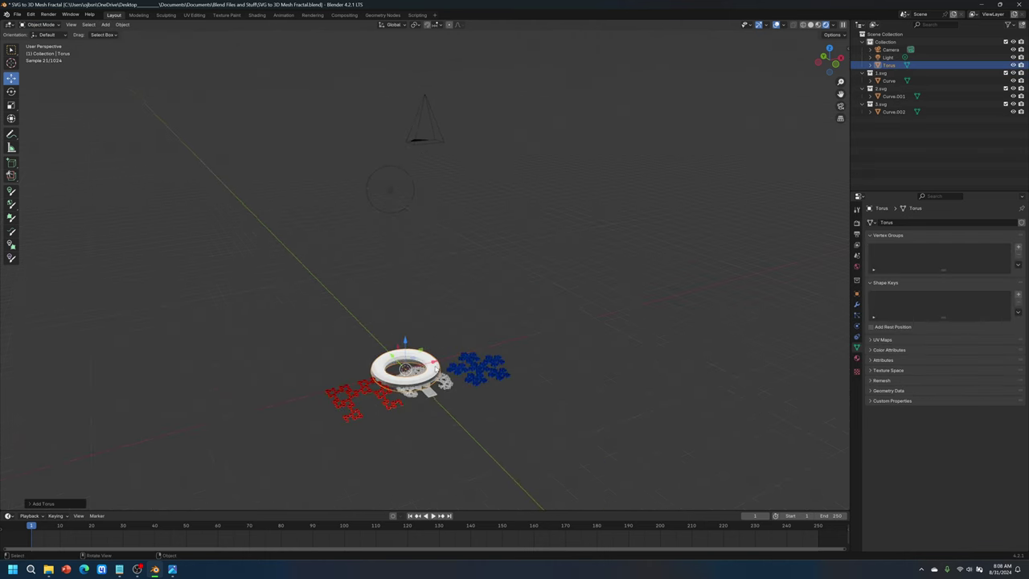
shift+middle_drag(519, 296, 437, 230)
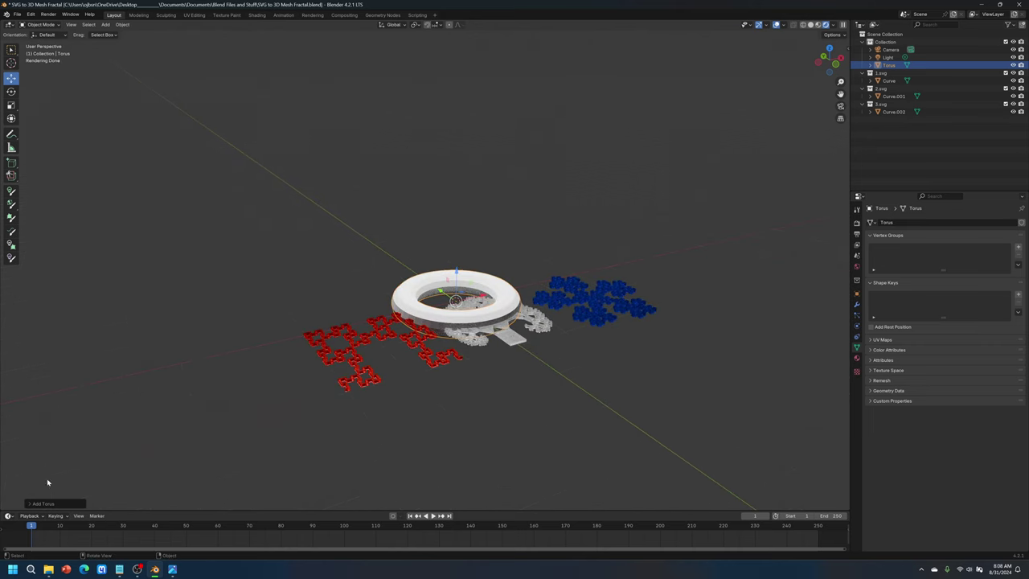
Set the torus major radius to 8 m
click(29, 504)
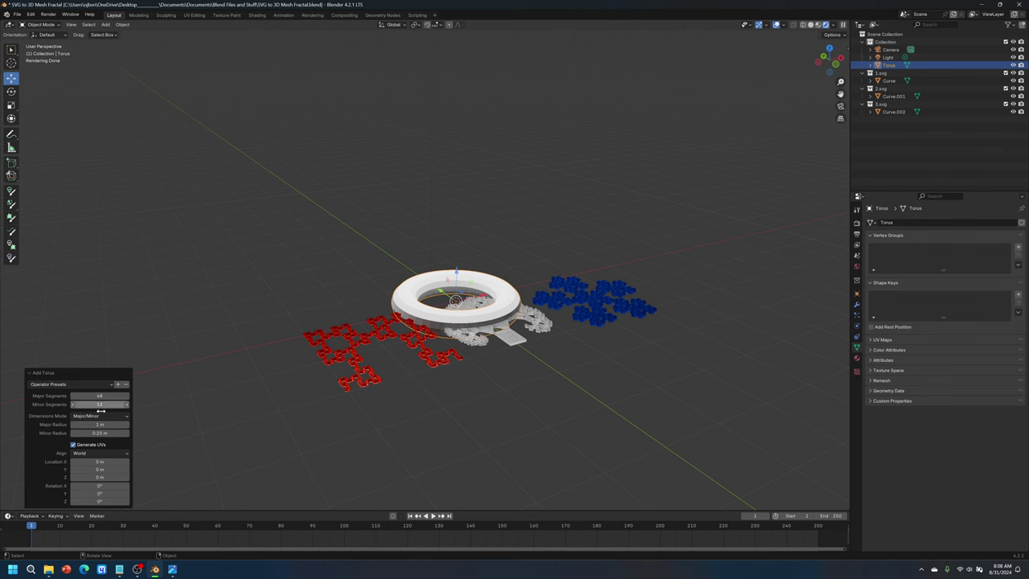
drag(99, 424, 226, 376)
scroll(354, 370, down, 13)
scroll(466, 314, up, 5)
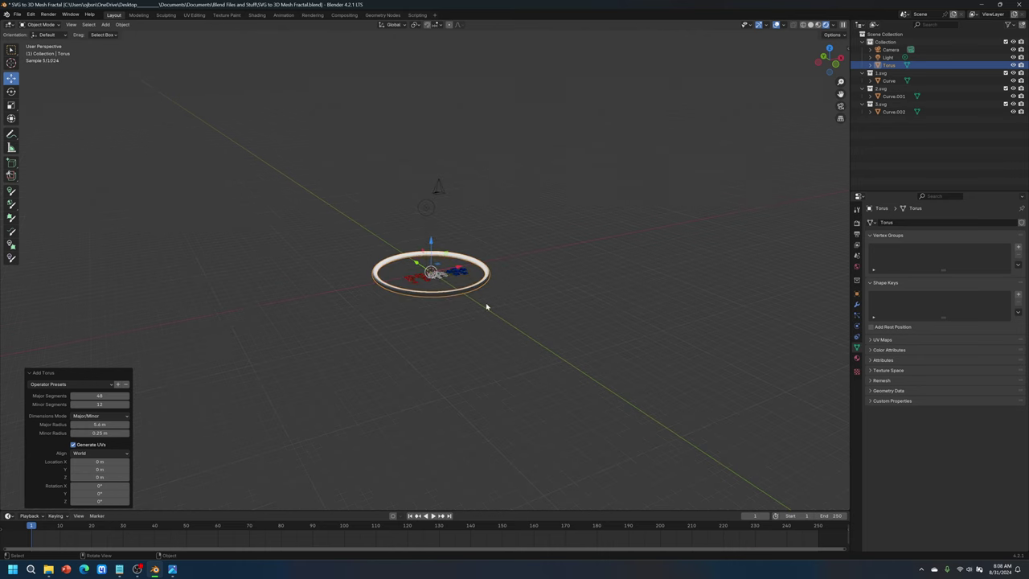
drag(99, 424, 142, 424)
click(108, 425)
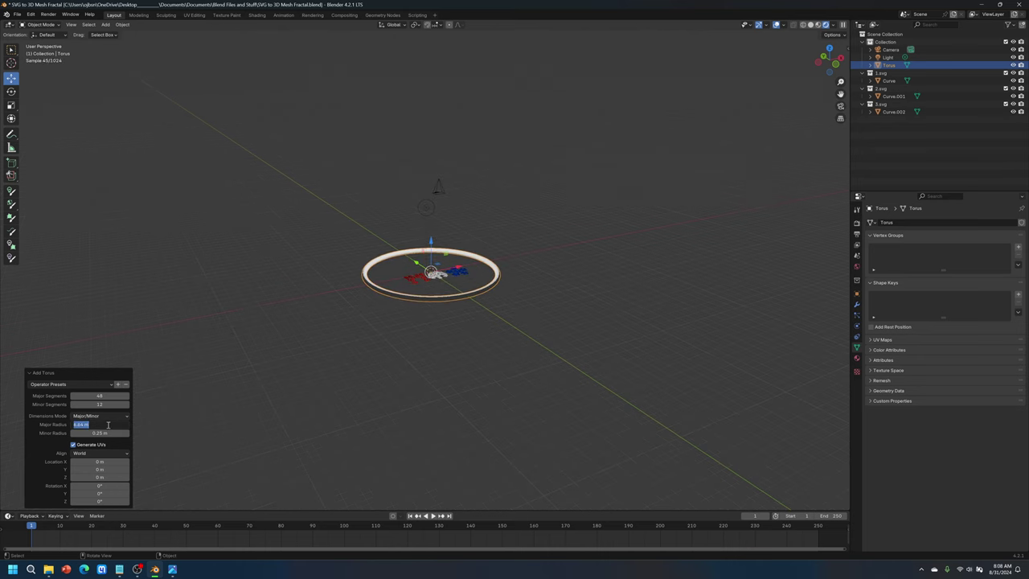
key(Return)
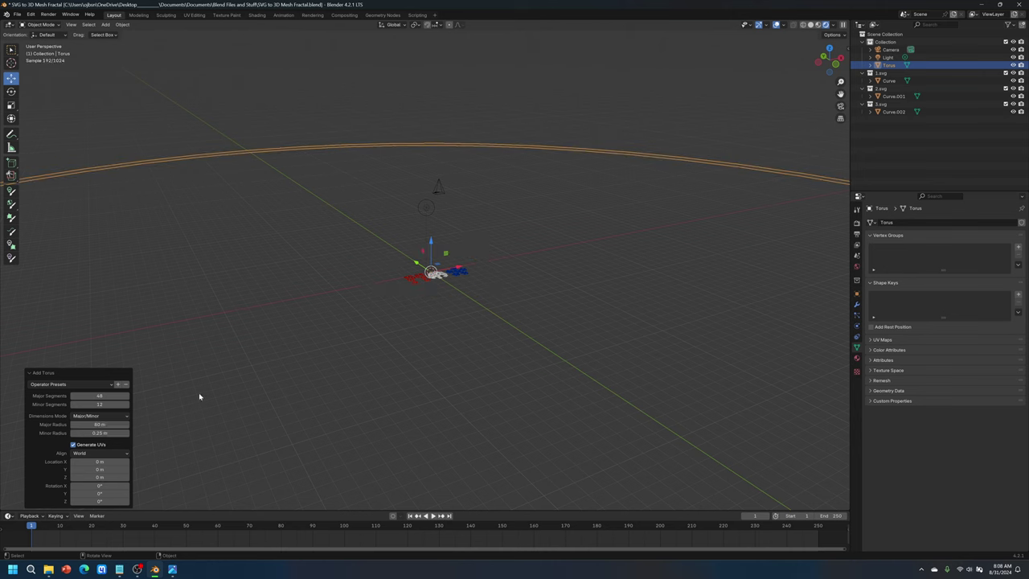
click(104, 426)
text(8)
key(Return)
Raise the torus about 8 m above the fractals and check it through the camera
middle_drag(580, 300, 472, 247)
drag(458, 270, 465, 84)
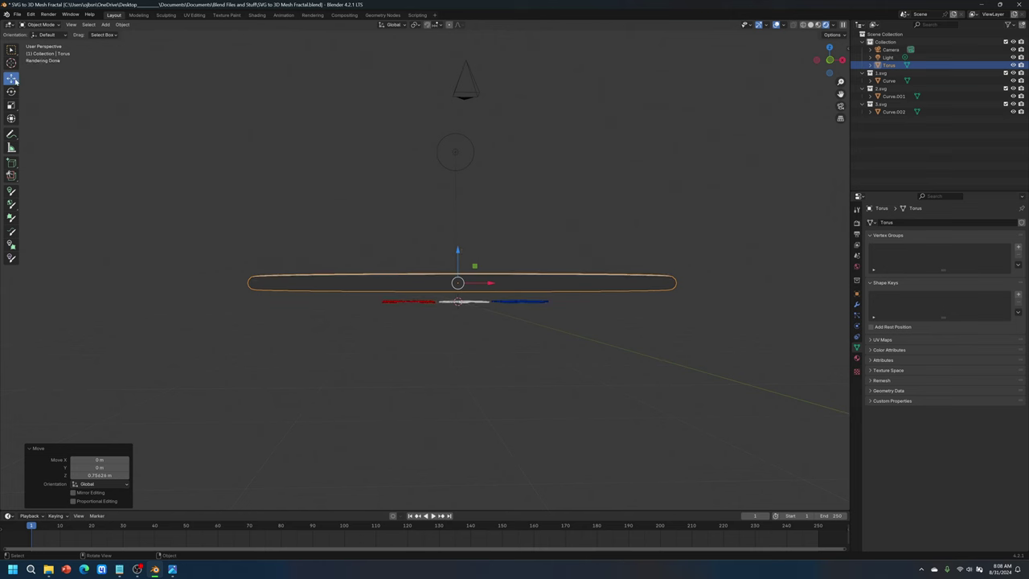
drag(457, 253, 467, 91)
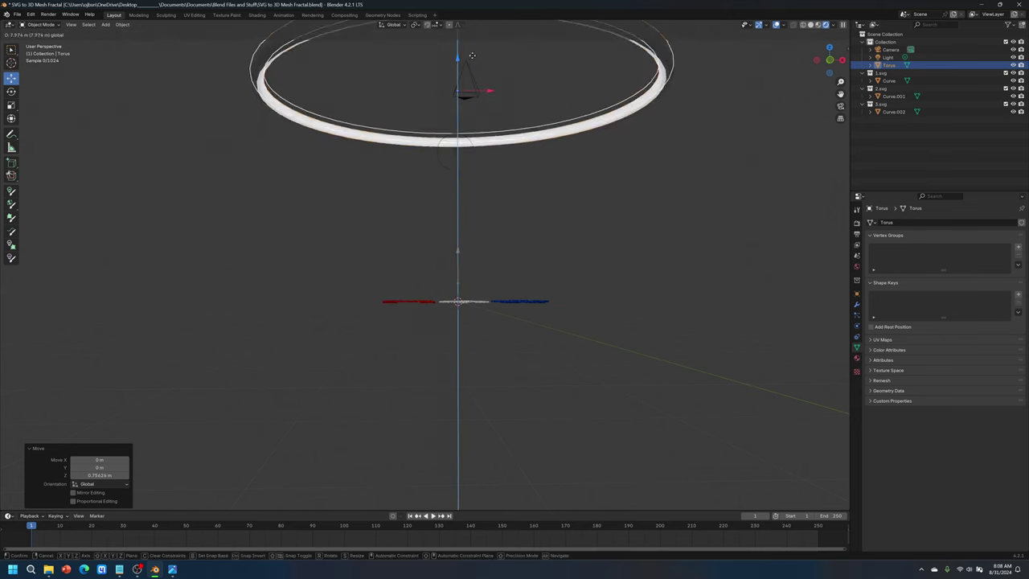
shift+middle_drag(512, 222, 438, 216)
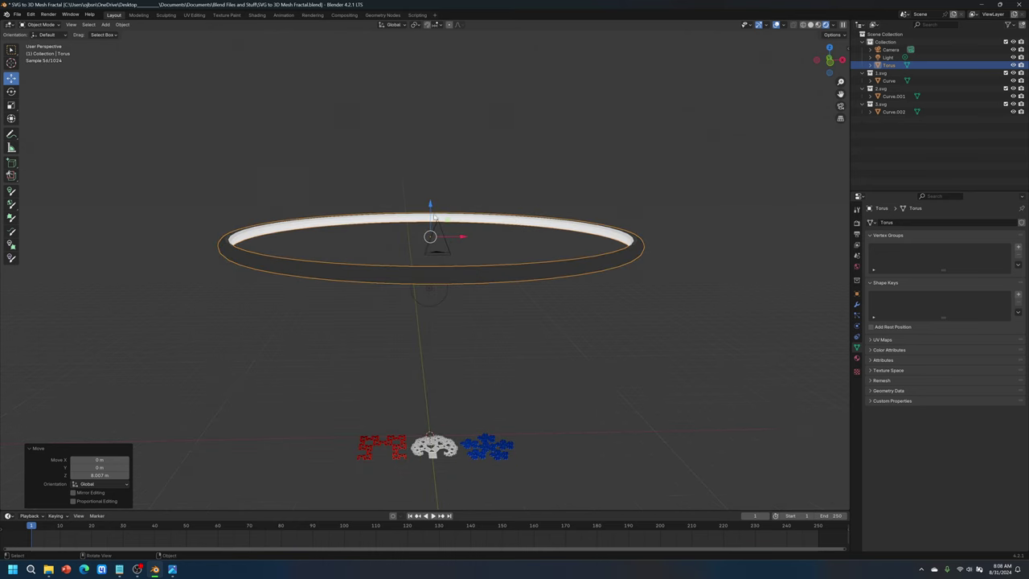
click(430, 207)
middle_drag(685, 286, 728, 234)
click(840, 107)
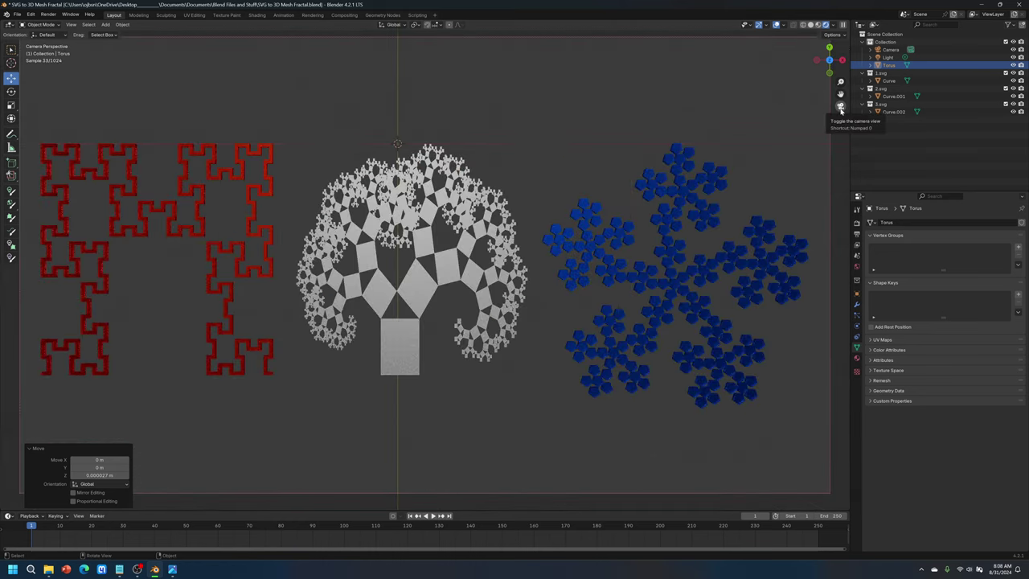
click(841, 107)
middle_drag(638, 290, 638, 324)
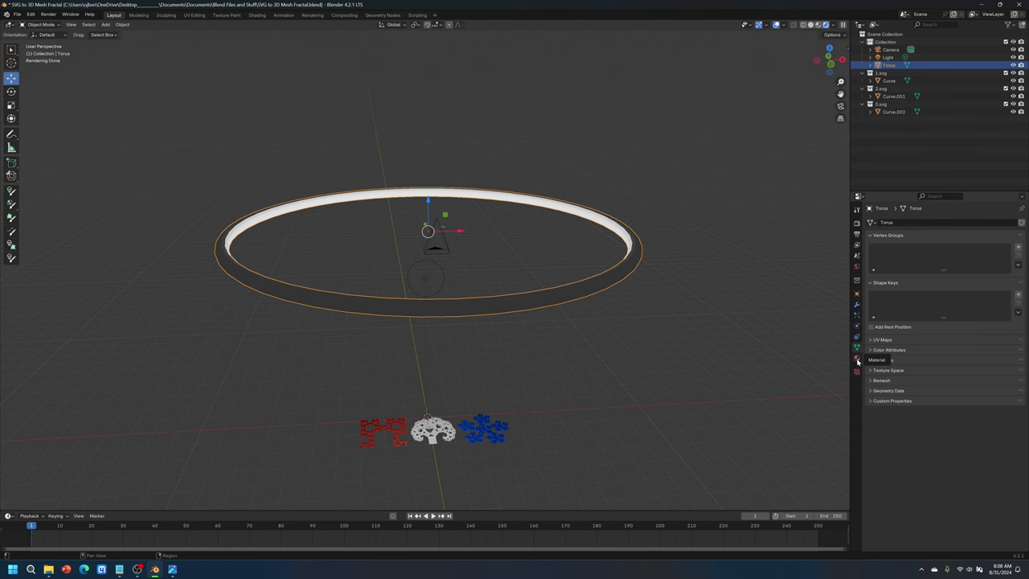
Give the torus a new material, Material.004, with white emission at strength 83.6
click(857, 359)
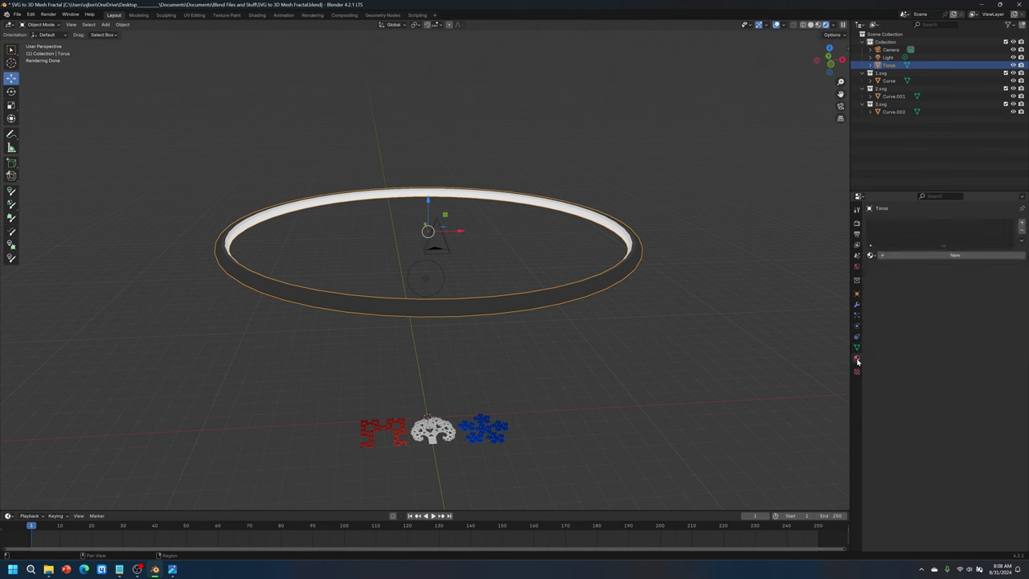
click(977, 256)
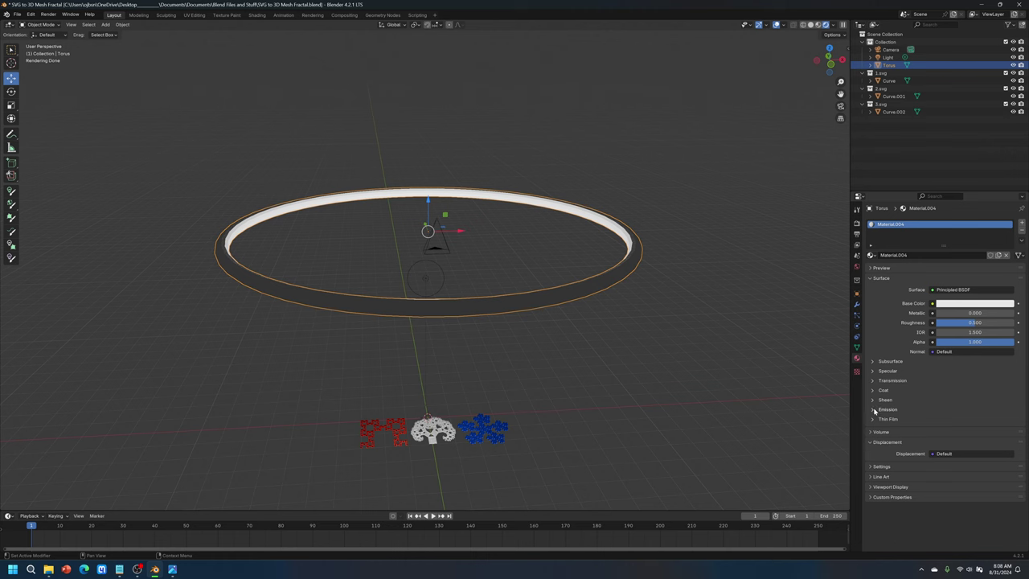
click(873, 410)
click(976, 420)
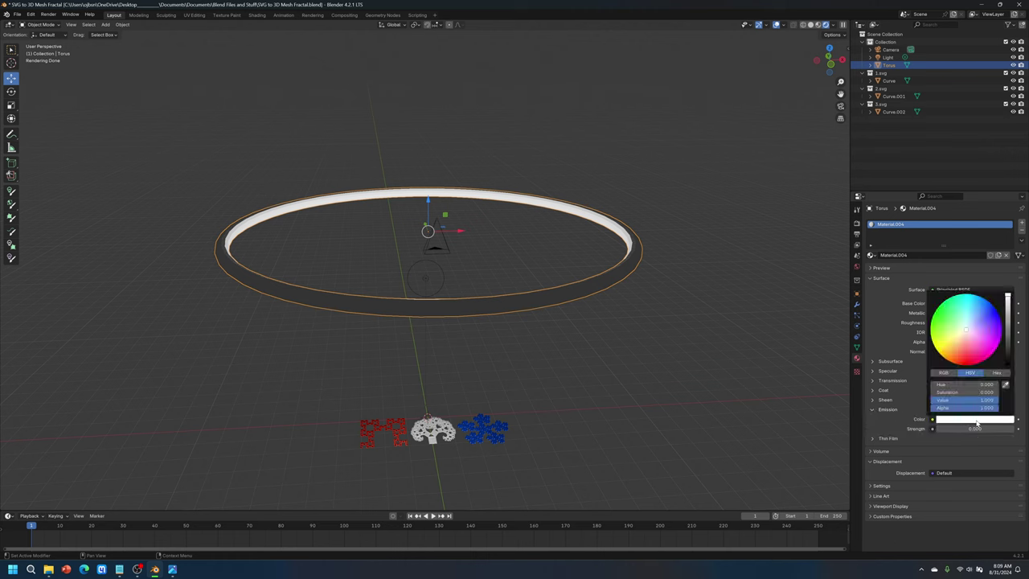
click(966, 420)
click(965, 420)
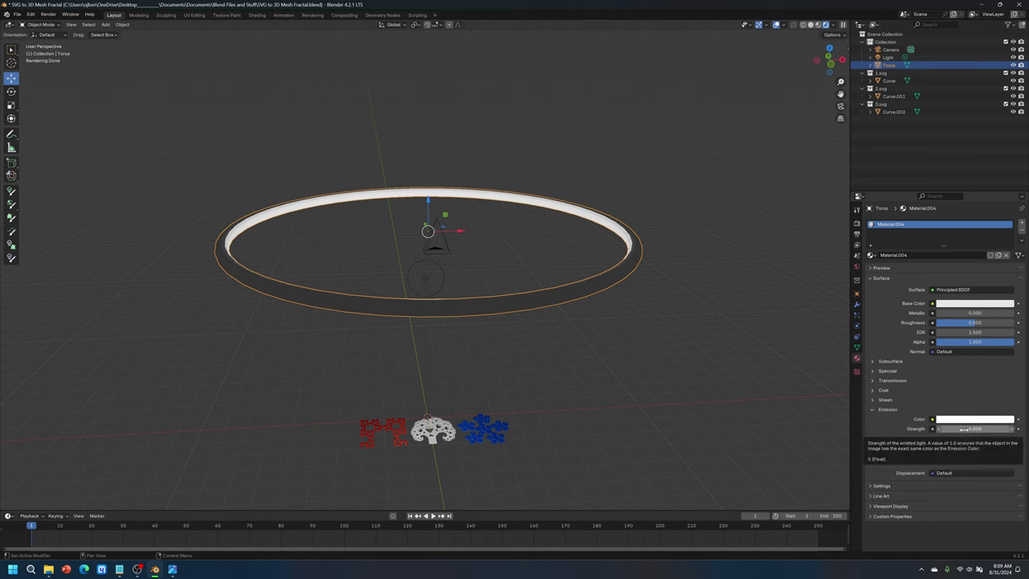
mouse_move(974, 429)
mouse_down()
mouse_move(1001, 429)
mouse_move(977, 429)
mouse_up()
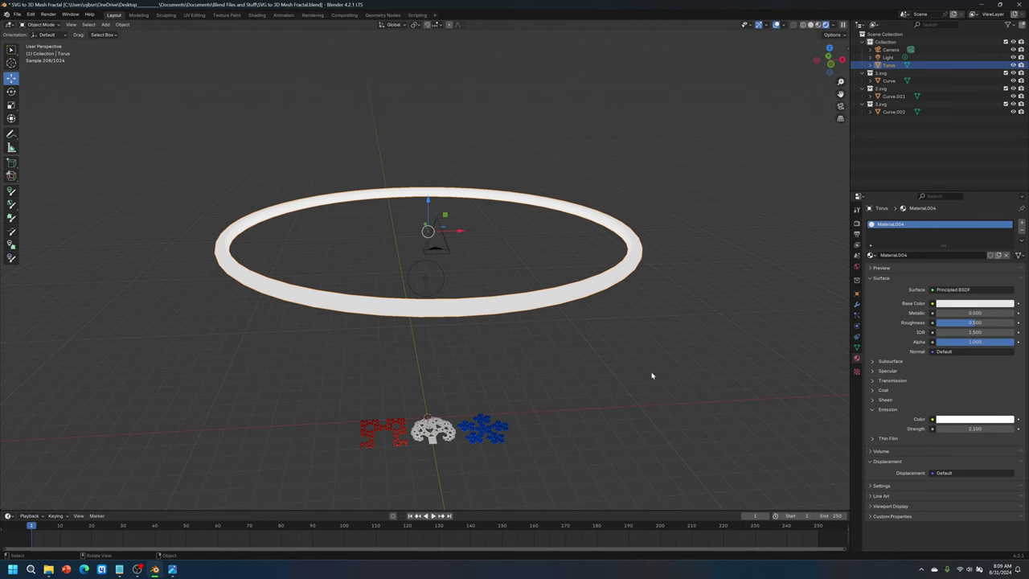
middle_drag(697, 335, 759, 176)
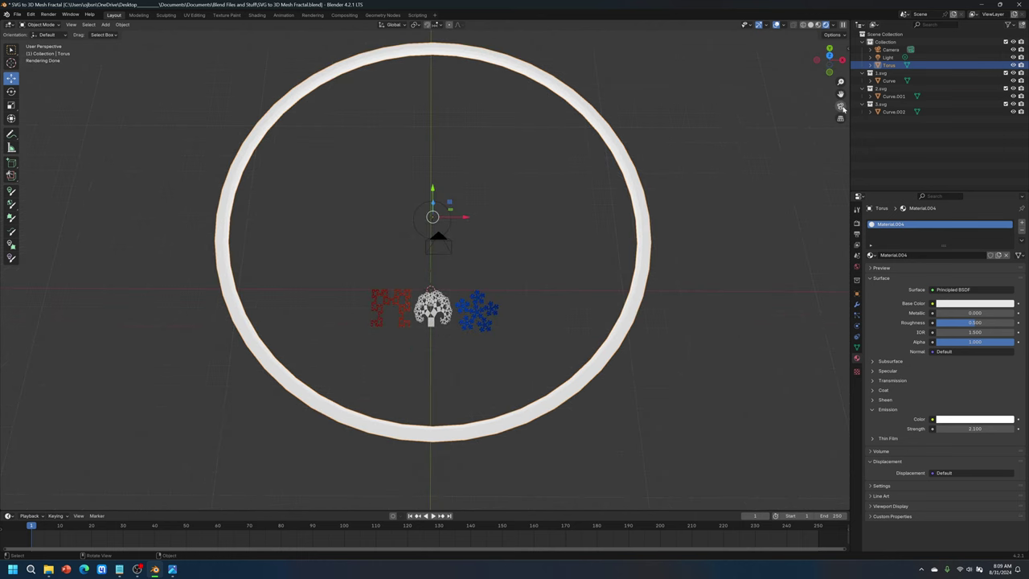
click(841, 106)
drag(975, 429, 949, 429)
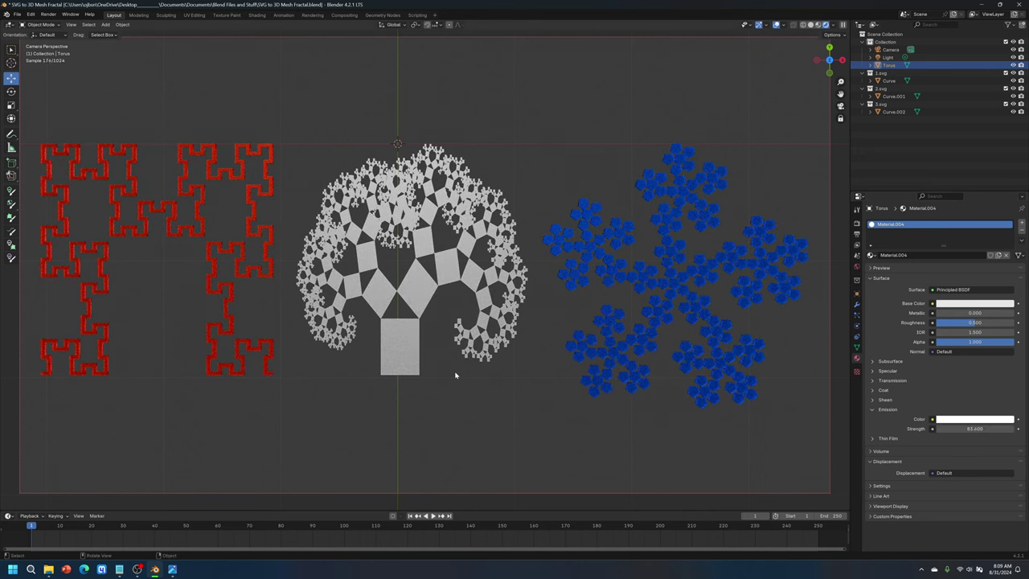
Inspect the fractals and glowing torus from above, then nudge the ring's Emission Strength
middle_drag(471, 382, 575, 222)
click(841, 105)
middle_drag(843, 105, 524, 302)
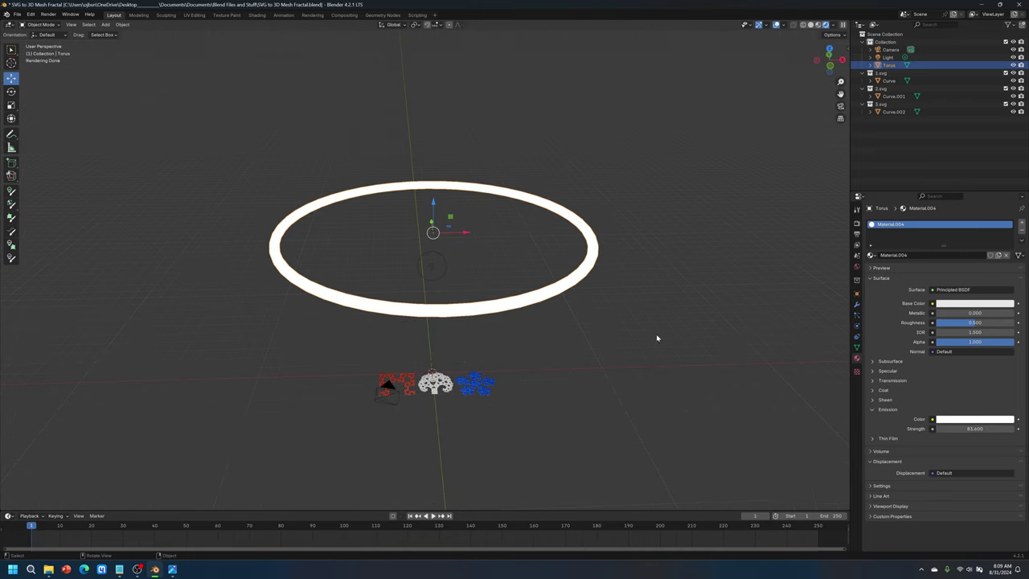
scroll(504, 284, down, 3)
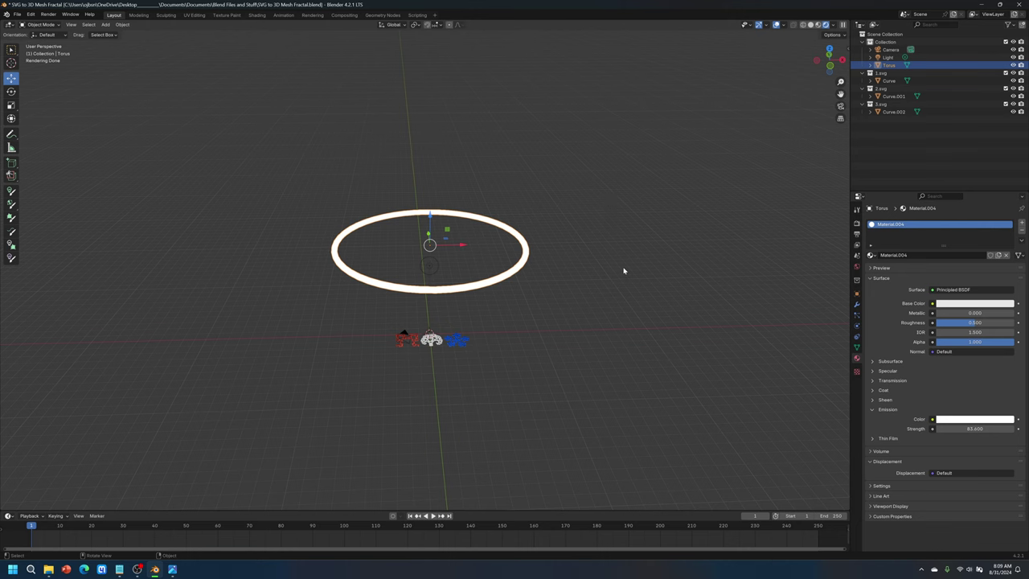
scroll(482, 287, down, 8)
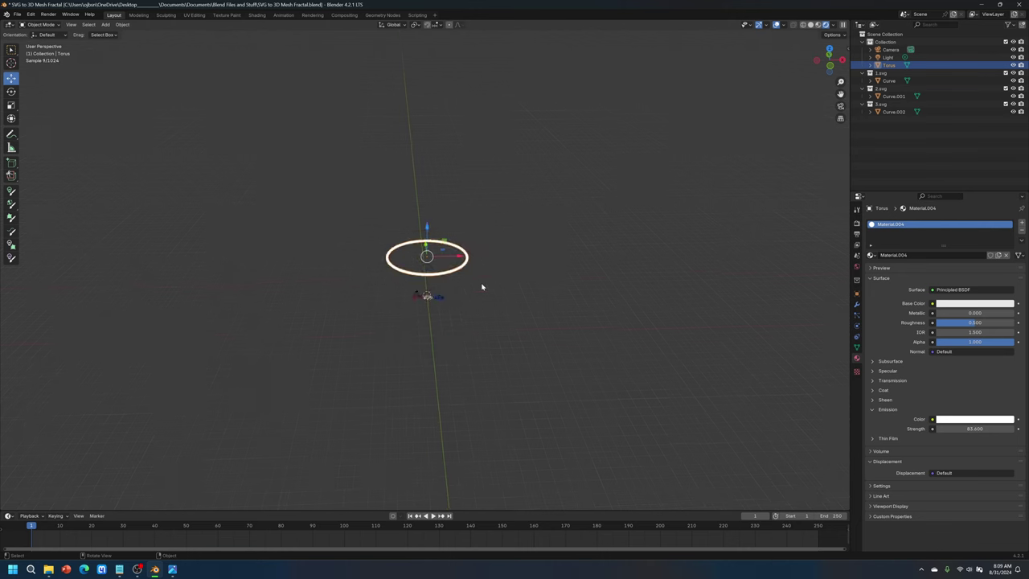
scroll(498, 317, up, 6)
middle_drag(500, 319, 412, 305)
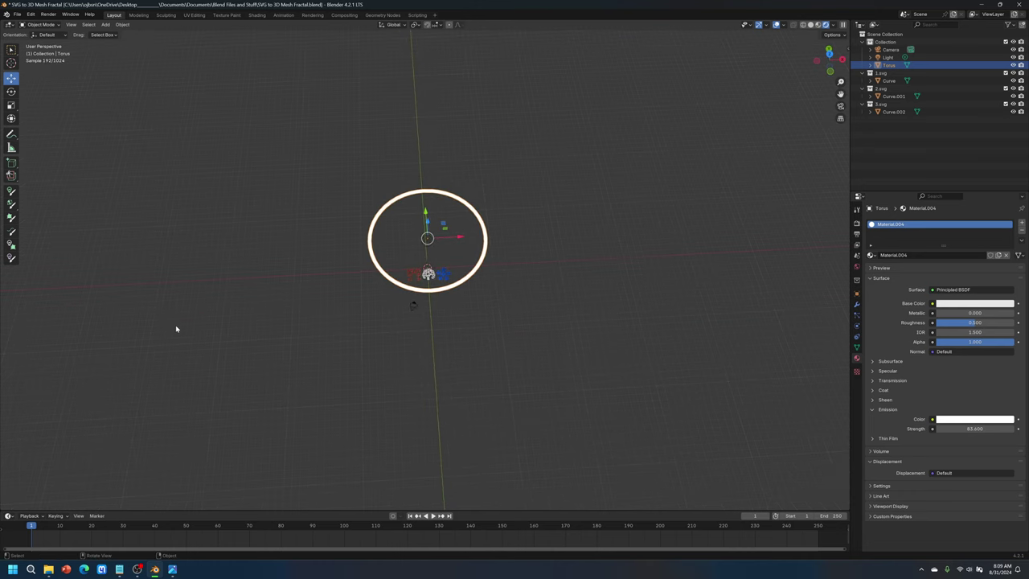
scroll(432, 392, up, 8)
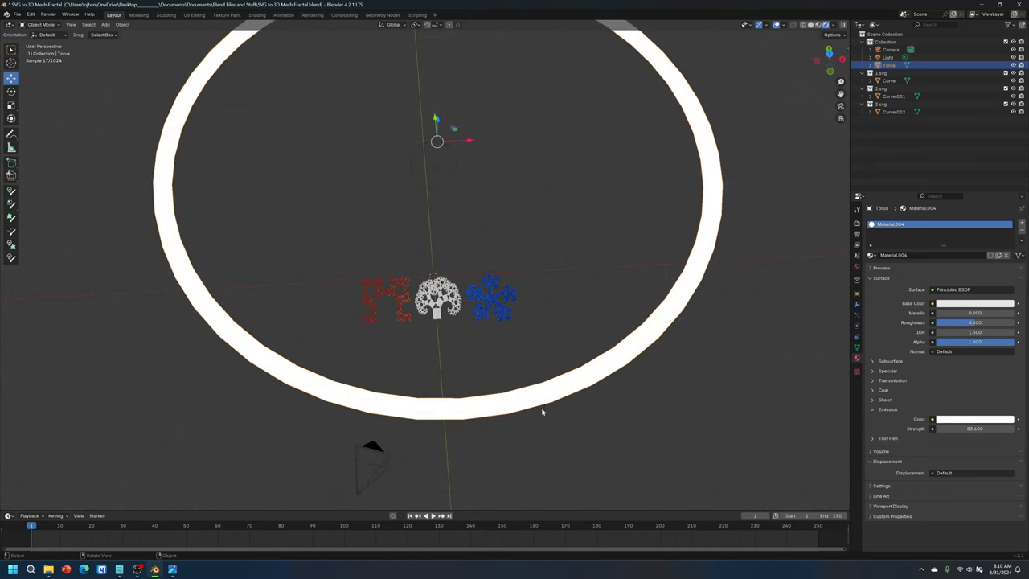
middle_drag(526, 327, 531, 296)
scroll(510, 275, up, 3)
scroll(510, 275, up, 3)
scroll(531, 297, down, 3)
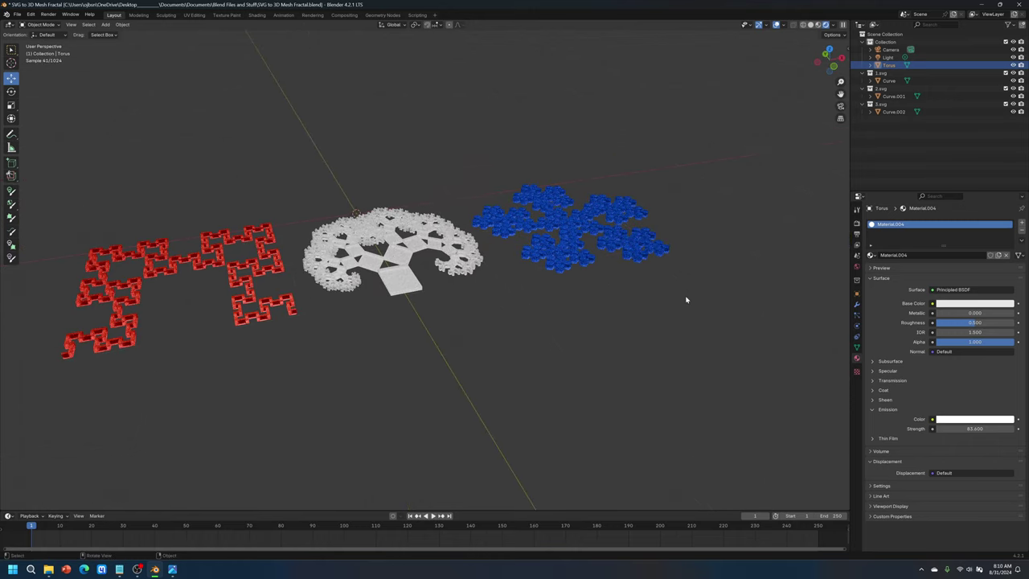
mouse_move(975, 428)
mouse_down()
mouse_move(999, 429)
mouse_move(924, 429)
mouse_move(969, 428)
mouse_up()
Raise the point light above the fractals and set its radius to 0.5 m
scroll(586, 220, down, 10)
click(407, 158)
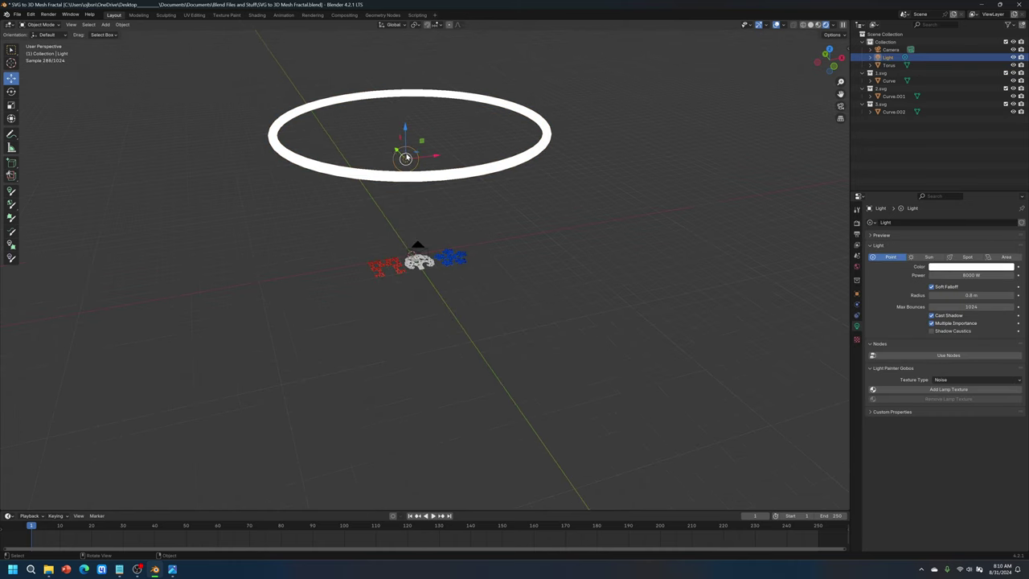
drag(404, 127, 405, 118)
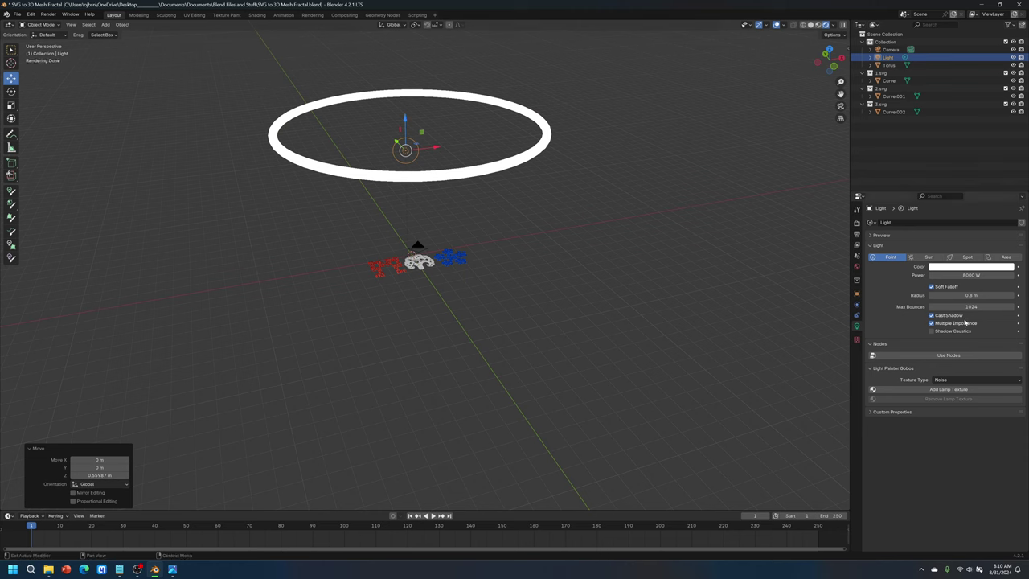
drag(980, 295, 956, 296)
click(980, 296)
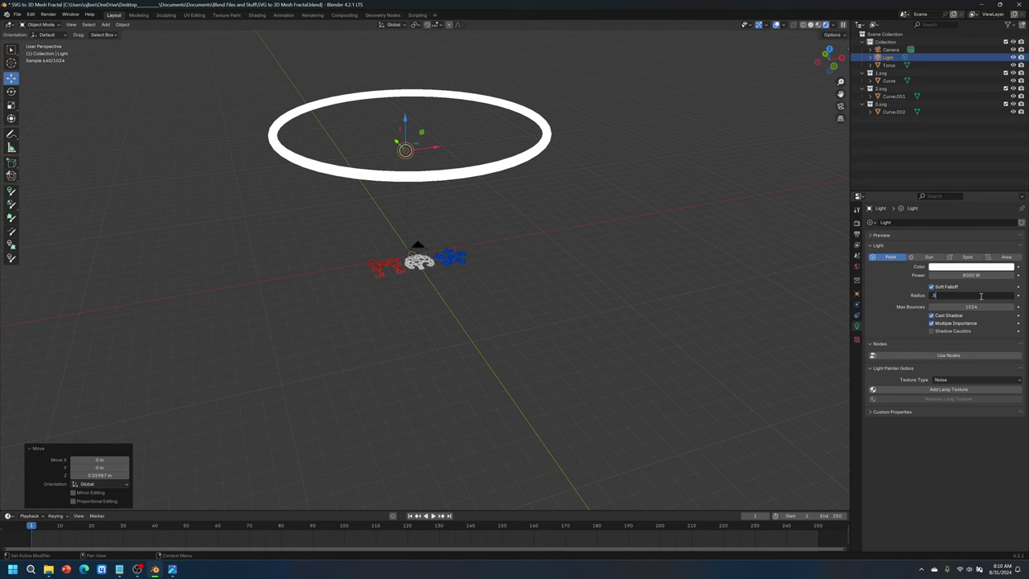
text(.5)
key(Return)
Lift the light further along Z and refine the camera's framing of the fractals
scroll(505, 271, up, 5)
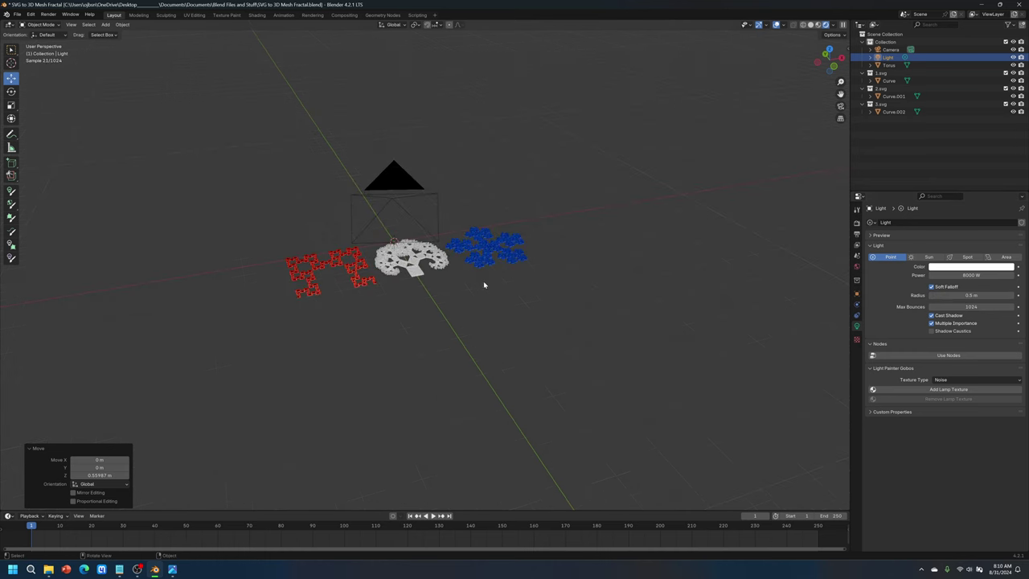
click(840, 106)
click(840, 106)
scroll(526, 176, down, 6)
drag(407, 141, 407, 100)
middle_drag(701, 237, 690, 219)
click(840, 106)
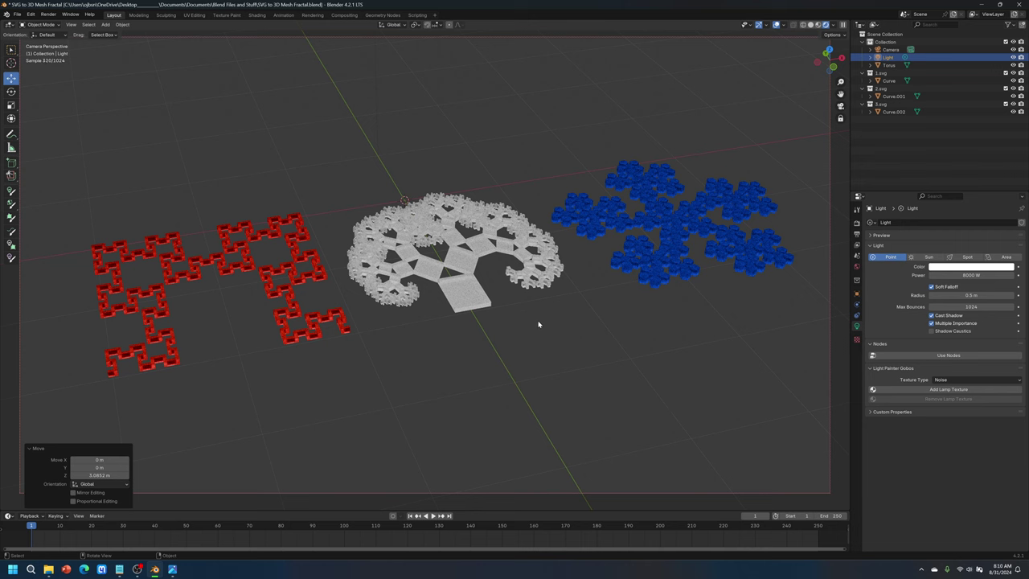
middle_drag(578, 326, 597, 292)
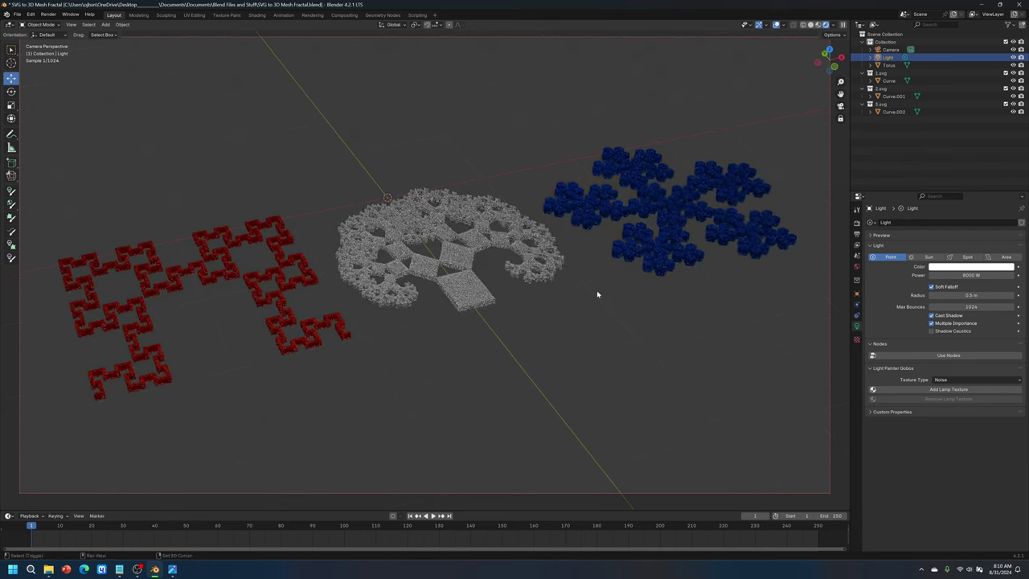
Set the World Background colour Value to 0 for a black backdrop
click(857, 236)
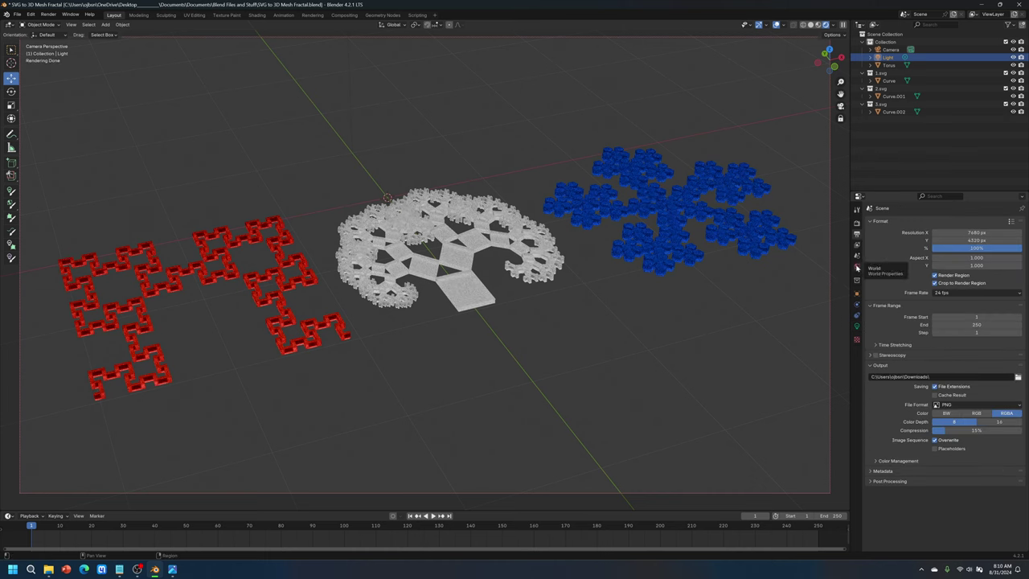
click(857, 267)
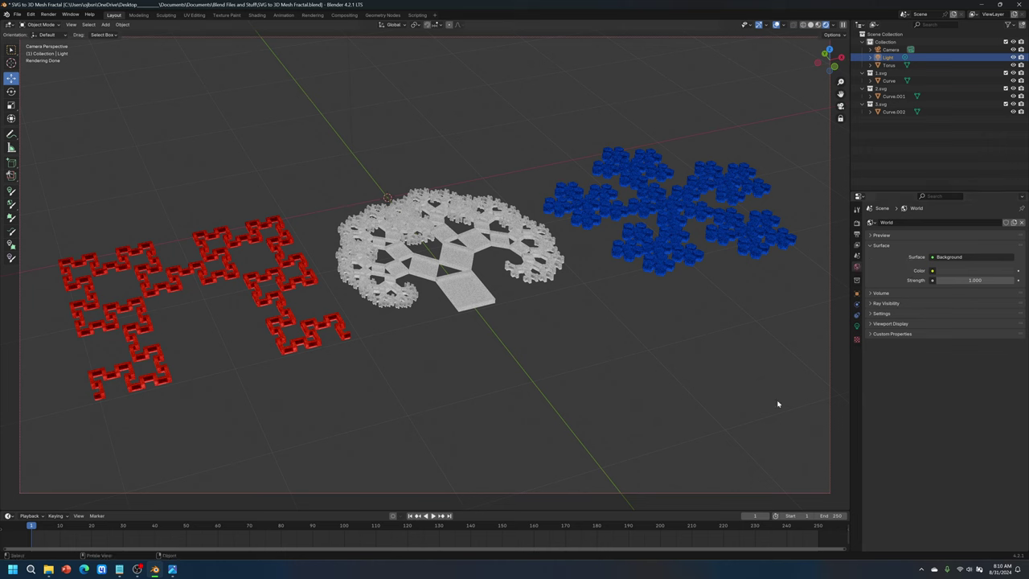
click(969, 271)
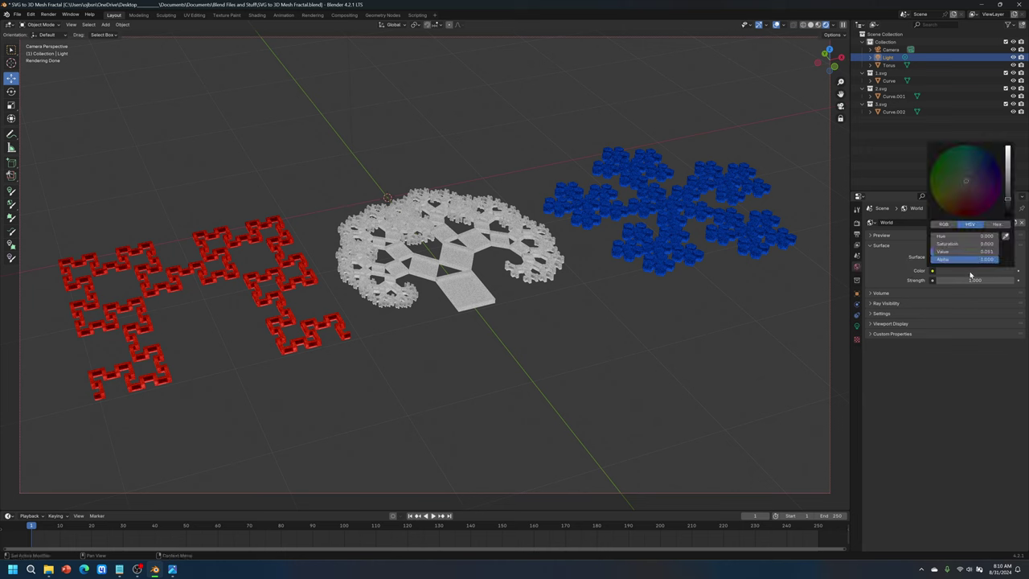
drag(1009, 201, 1010, 211)
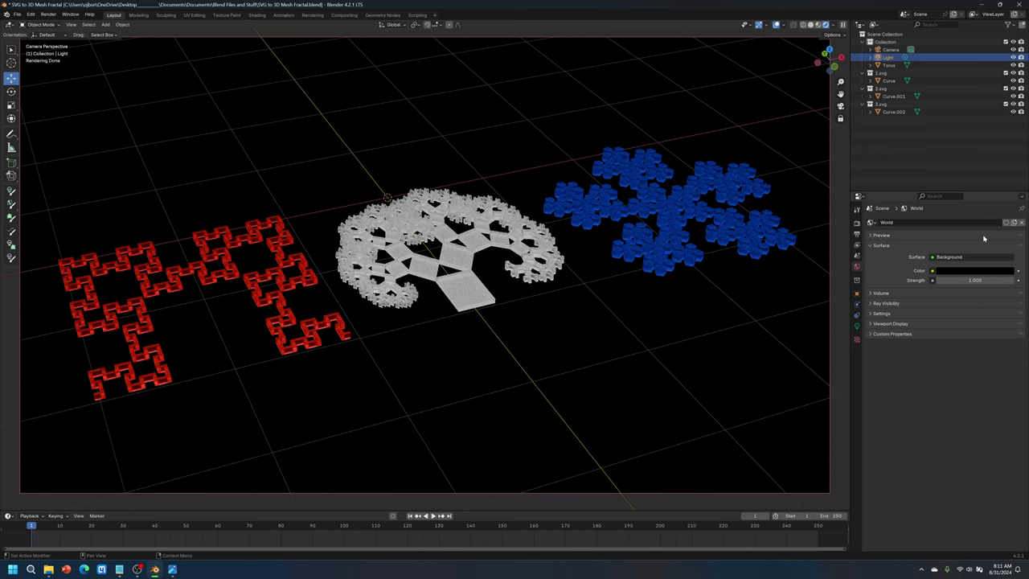
click(971, 258)
Select the torus ring and show its material's emission settings in camera view
click(841, 106)
scroll(560, 252, down, 8)
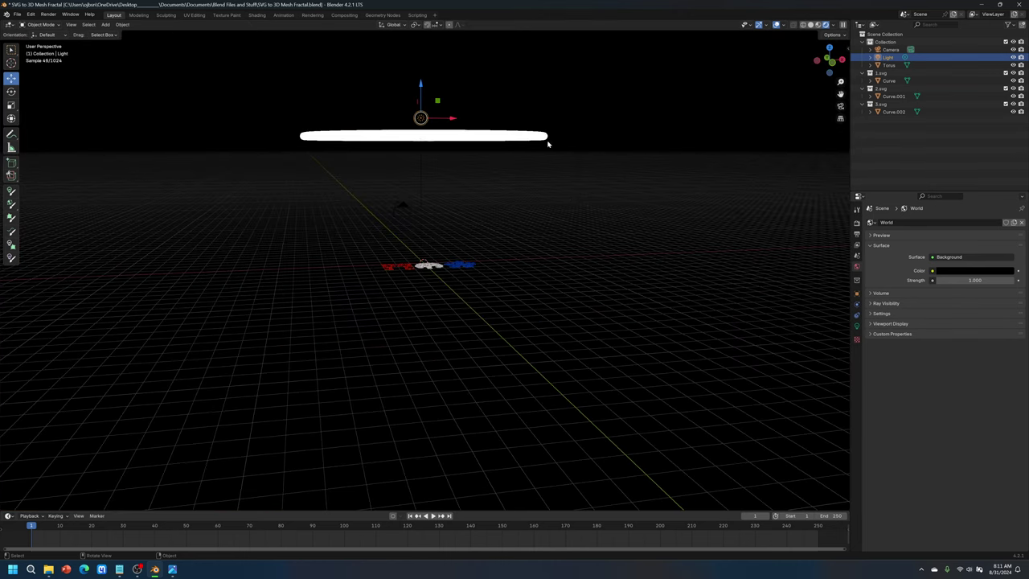
click(545, 138)
click(857, 357)
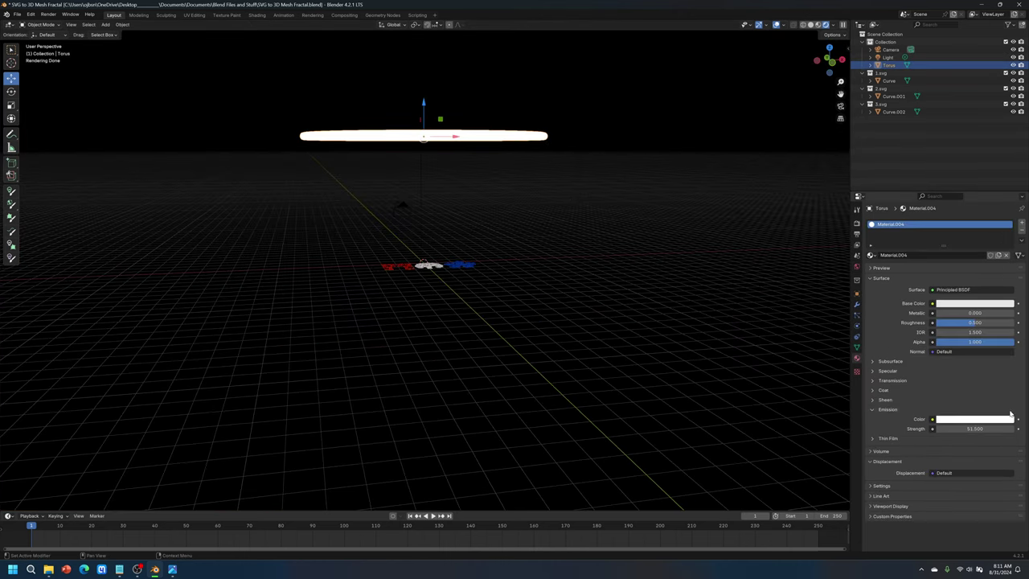
drag(973, 429, 976, 429)
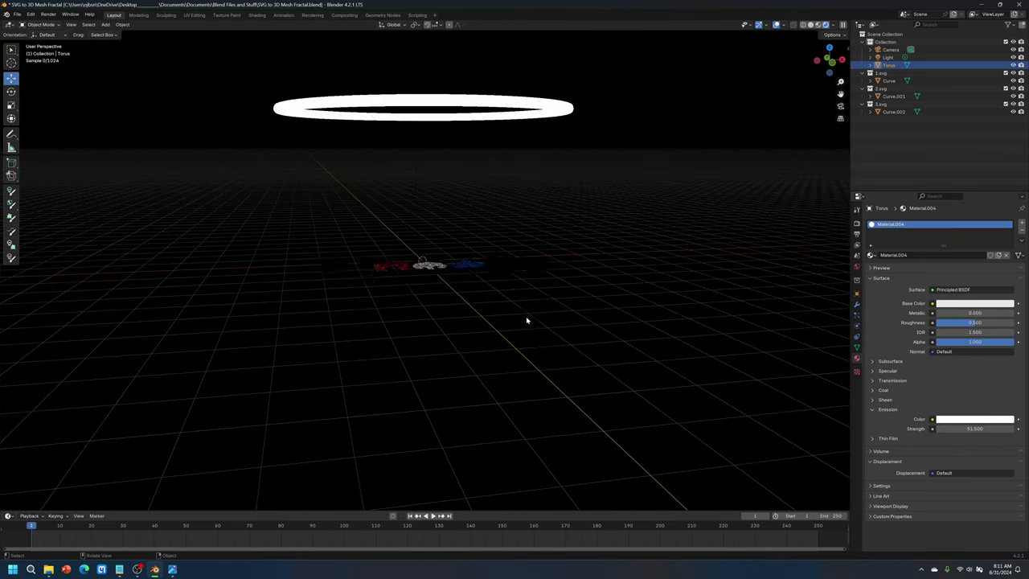
key(KP_0)
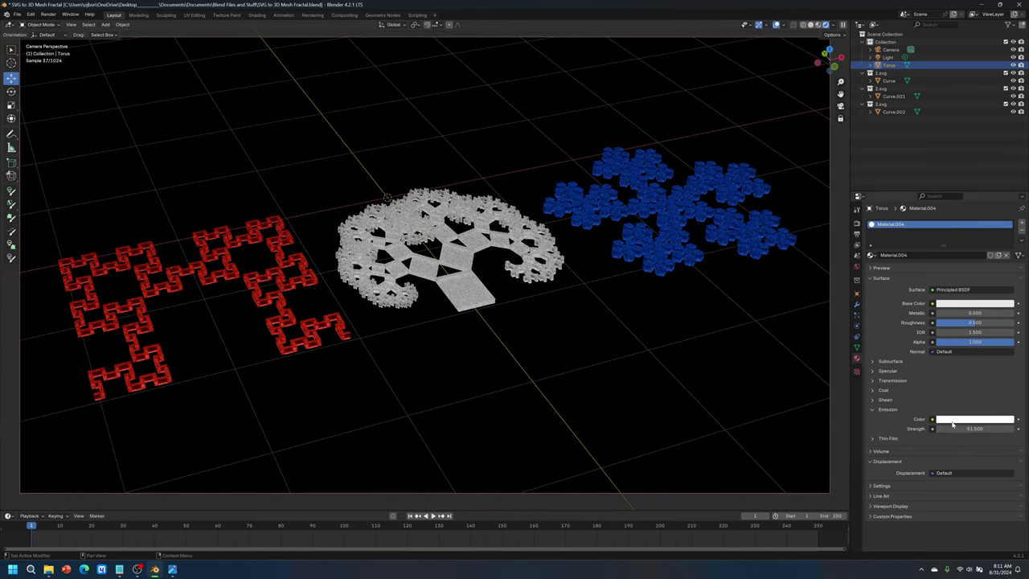
Set the torus Emission Strength to 80, then to 100
mouse_move(975, 429)
mouse_down()
mouse_move(1006, 428)
mouse_move(962, 428)
mouse_up()
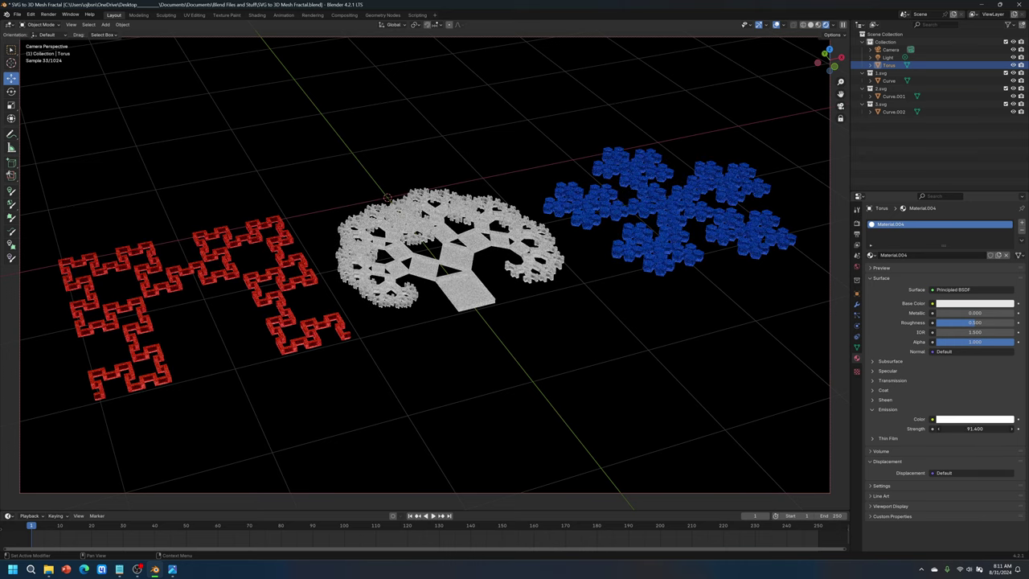
click(966, 429)
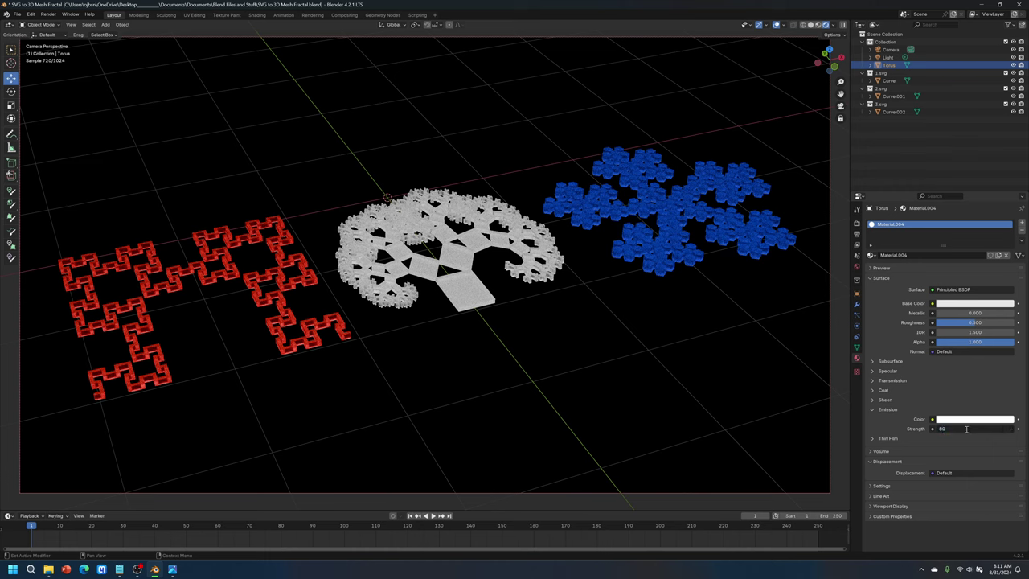
text(80)
key(Return)
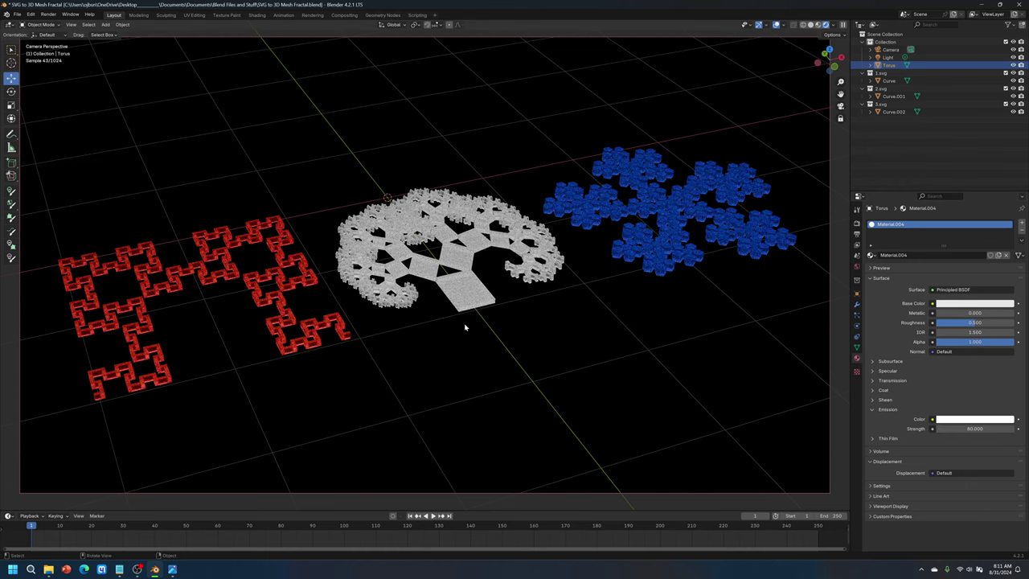
click(985, 429)
text(100)
key(Return)
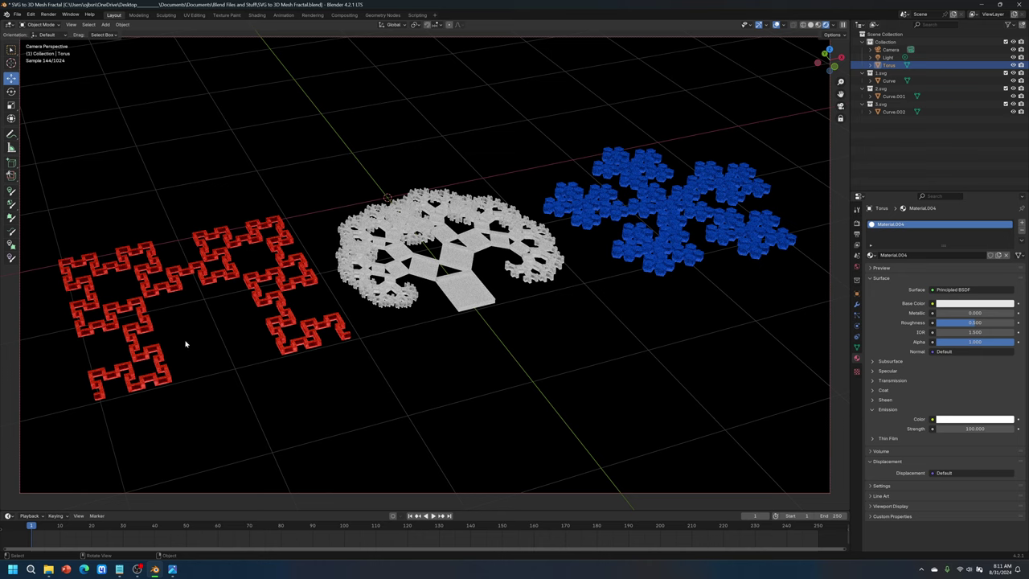
click(182, 284)
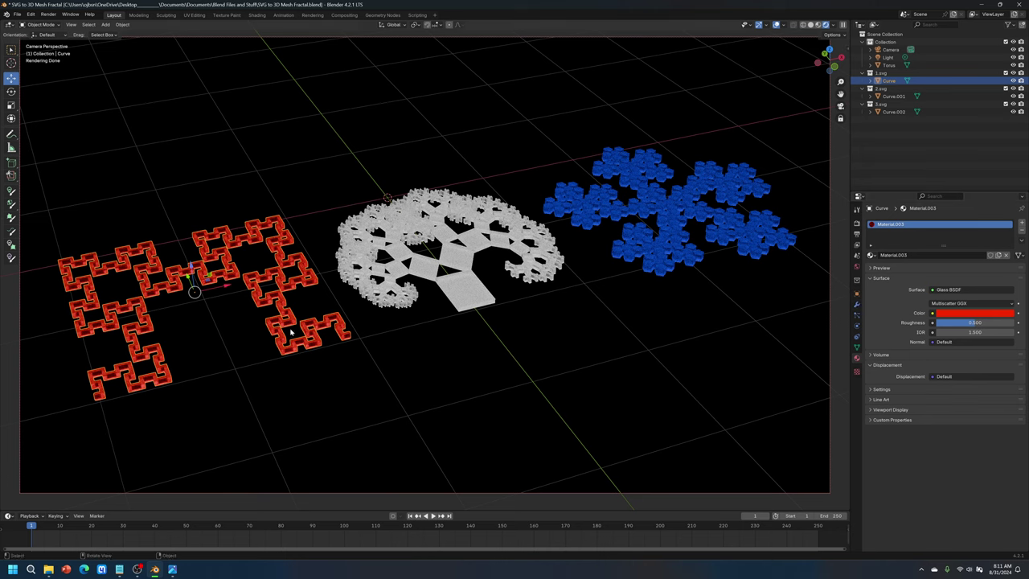
Add a Bevel modifier to the red Curve by searching 'beve' in Add Modifier
click(858, 308)
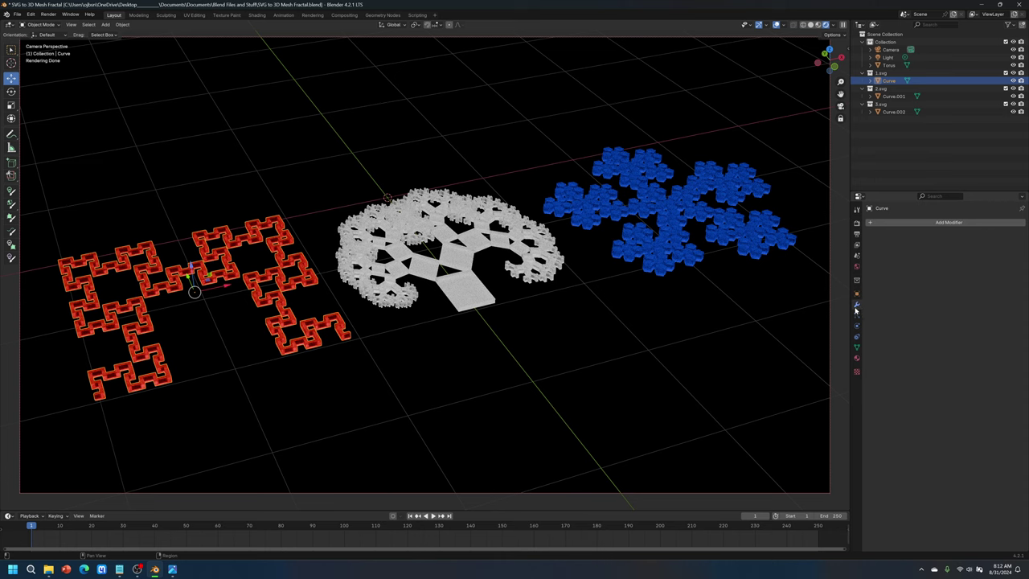
click(956, 223)
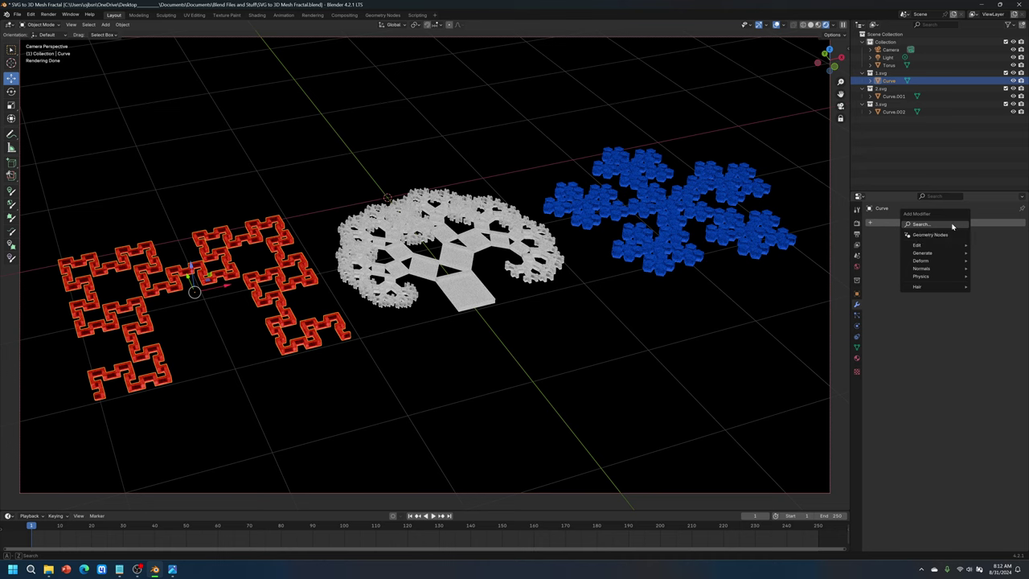
click(956, 223)
text(bevel)
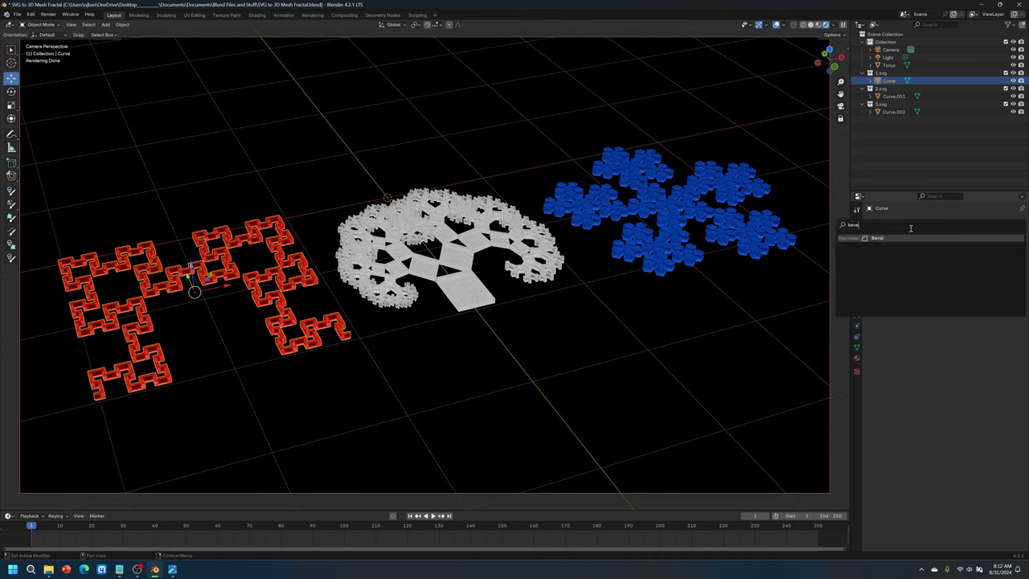
click(900, 235)
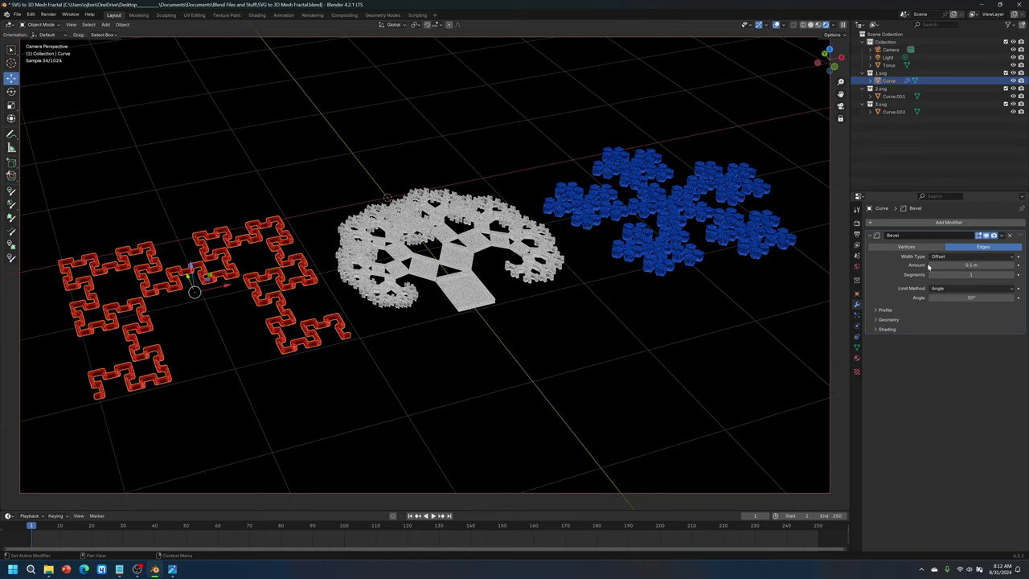
click(840, 105)
Inspect the bevelled red fractal and try a bevel Amount of 0.05 m
middle_drag(600, 262, 467, 271)
scroll(443, 348, up, 8)
middle_drag(464, 370, 483, 306)
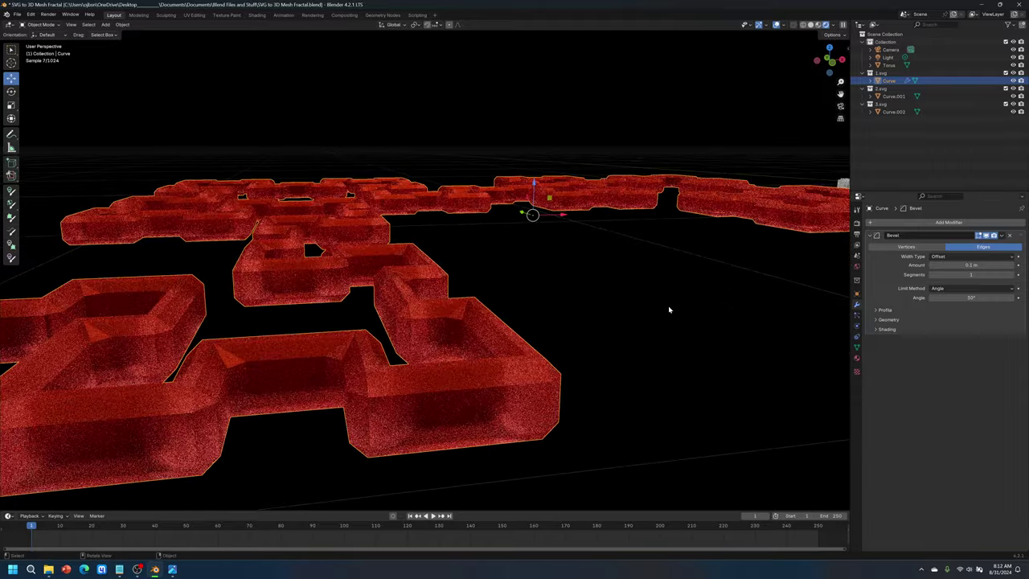
middle_drag(435, 352, 483, 384)
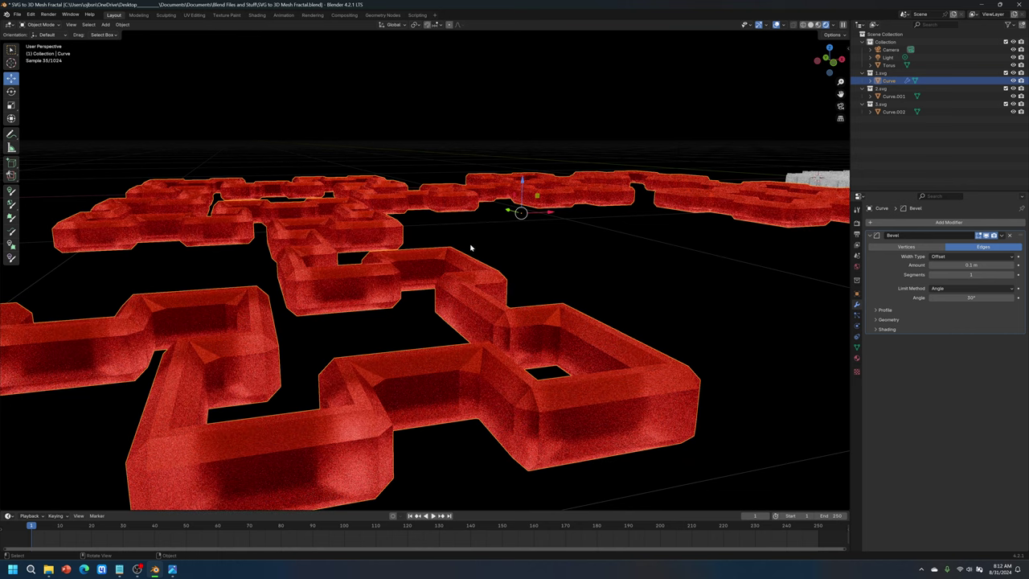
key(KP_0)
key(KP_0)
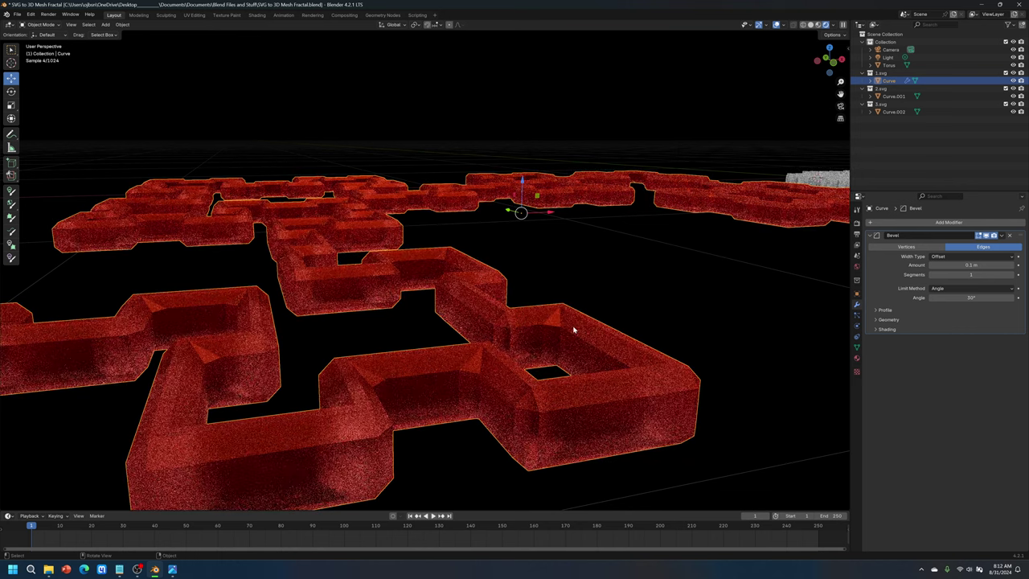
click(976, 266)
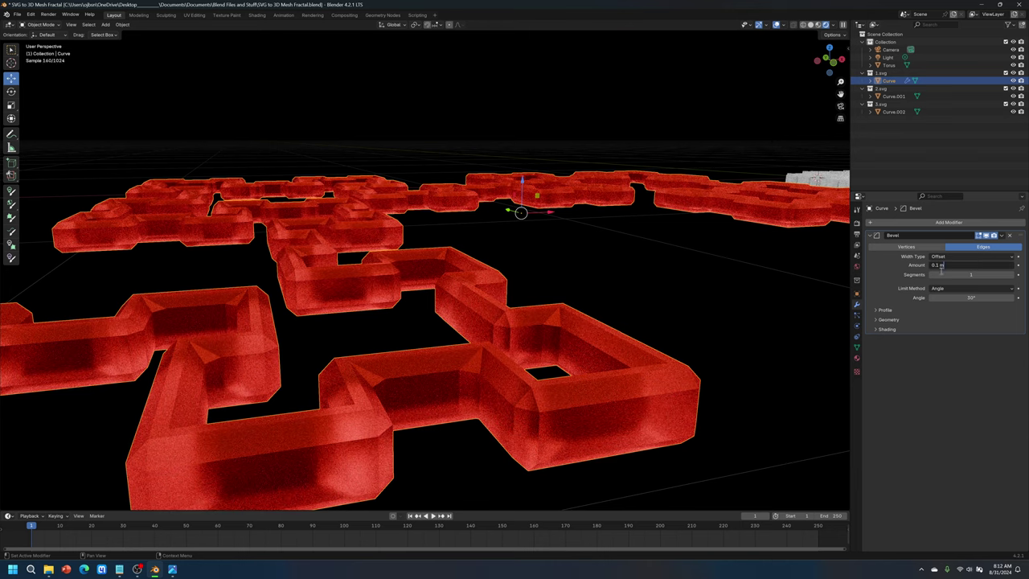
key(BackSpace)
text(05)
key(Return)
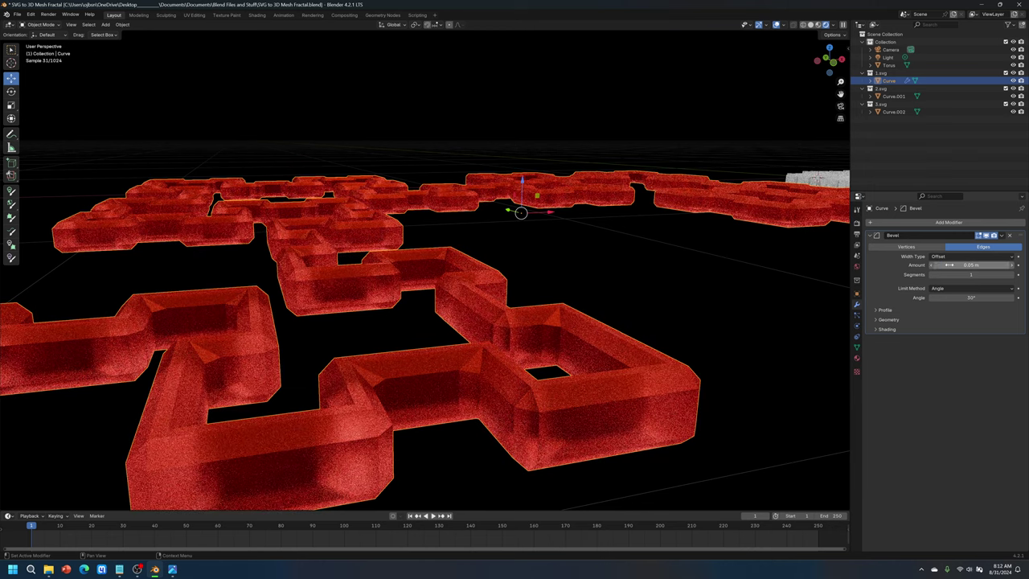
Set the bevel Amount back to 0.01 m and Segments to 7
click(957, 265)
click(942, 265)
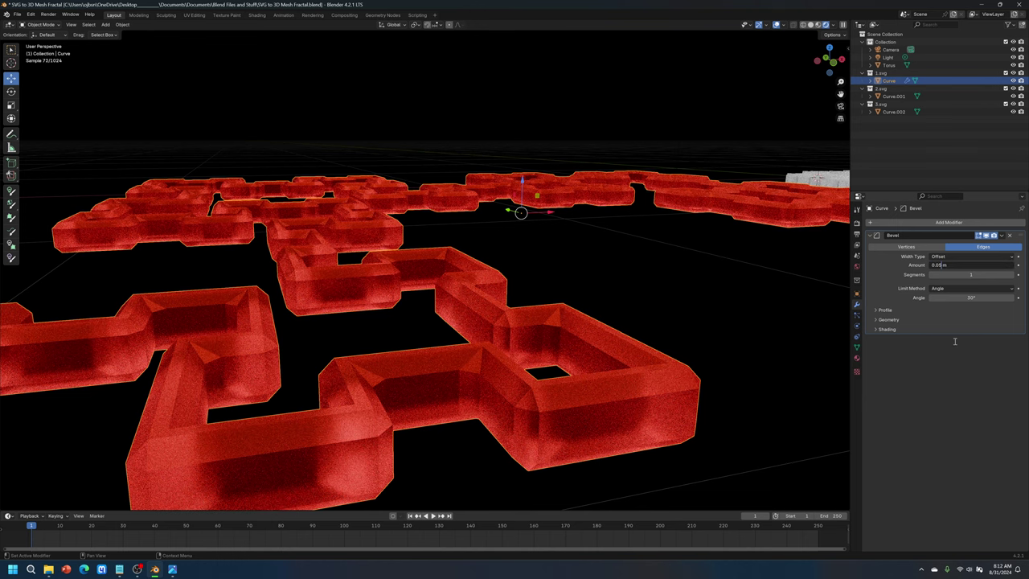
text(1)
key(Return)
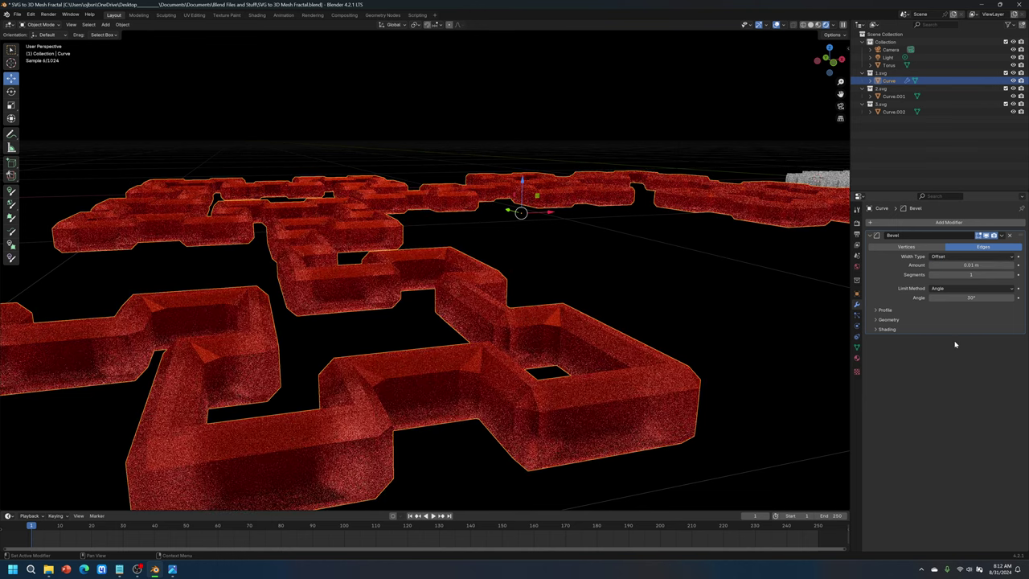
click(977, 275)
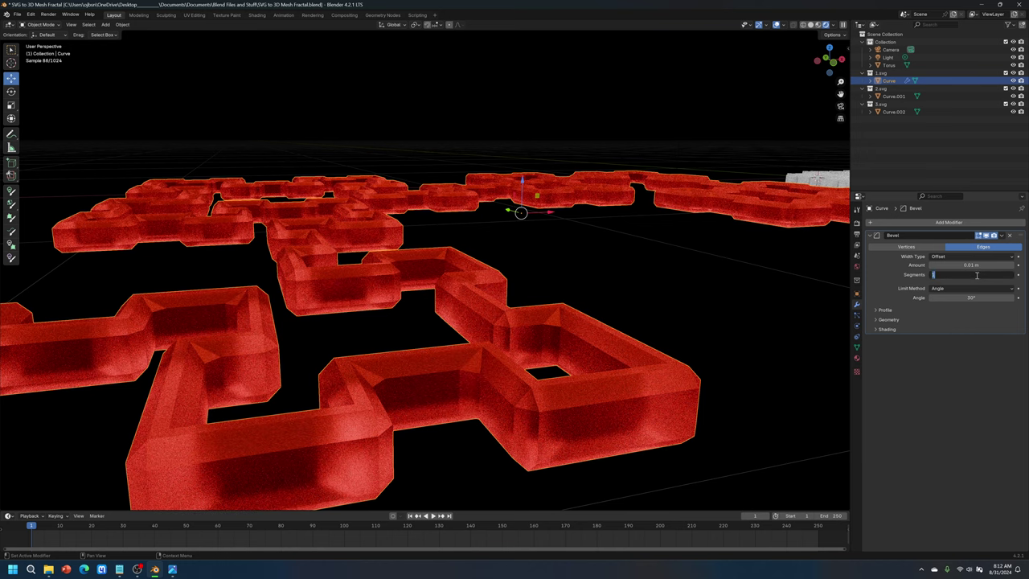
text(7)
key(Return)
Refine the bevel Amount to 0.005 m after trying 0.002 m
middle_drag(370, 335, 477, 281)
scroll(483, 340, down, 3)
scroll(478, 281, up, 2)
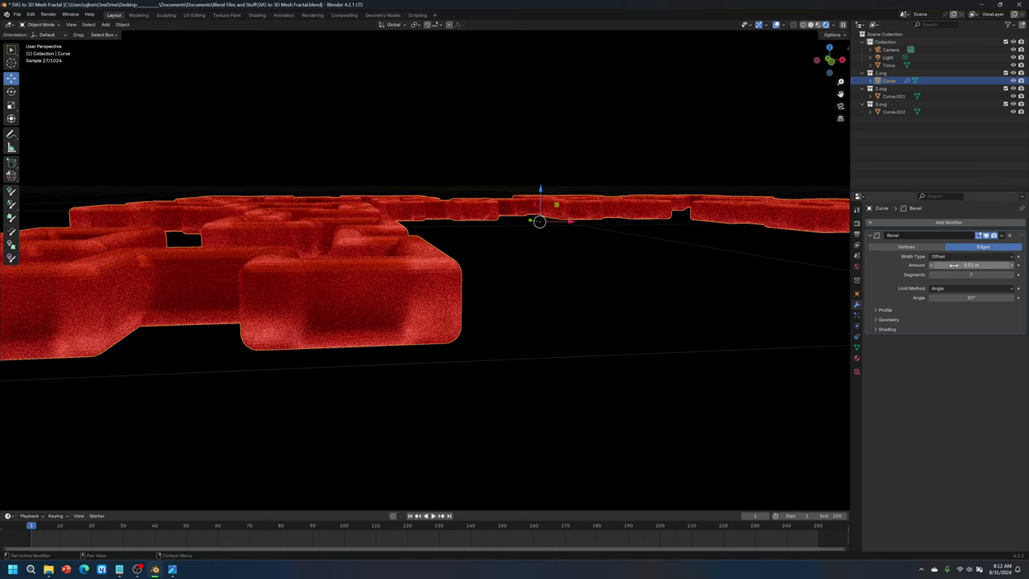
click(954, 265)
click(941, 265)
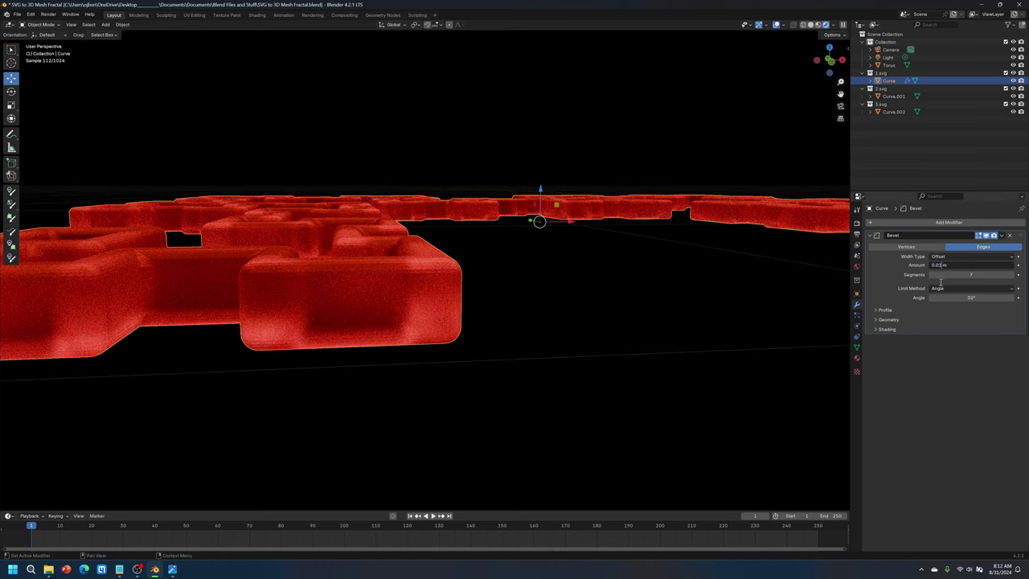
key(BackSpace)
text(02)
key(Return)
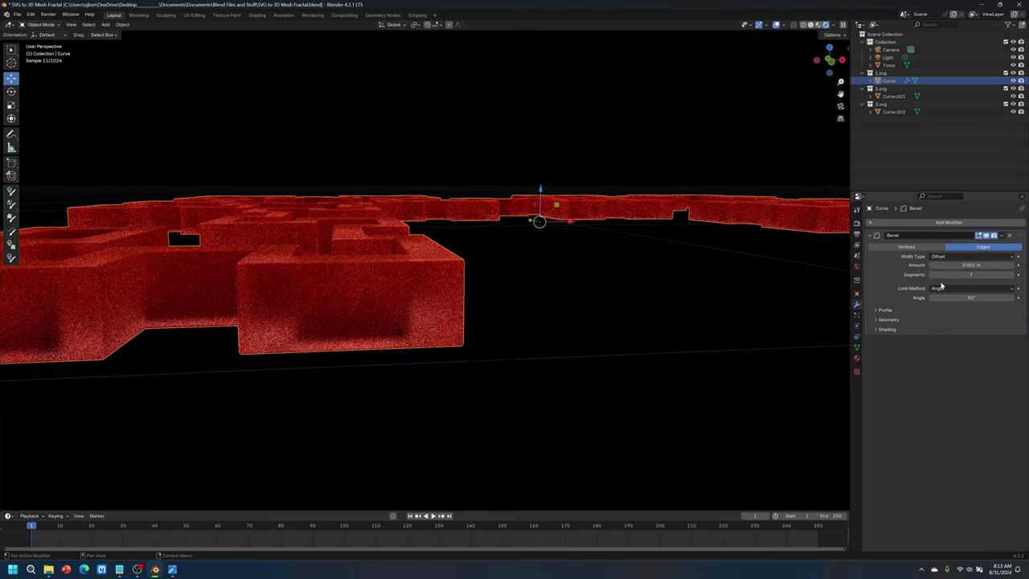
click(942, 266)
click(943, 267)
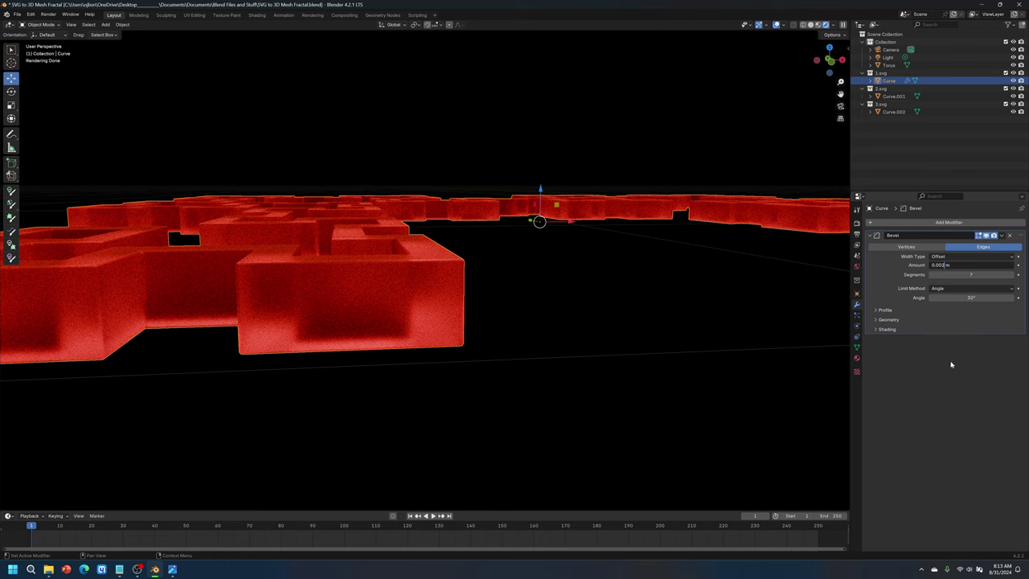
key(Return)
click(942, 265)
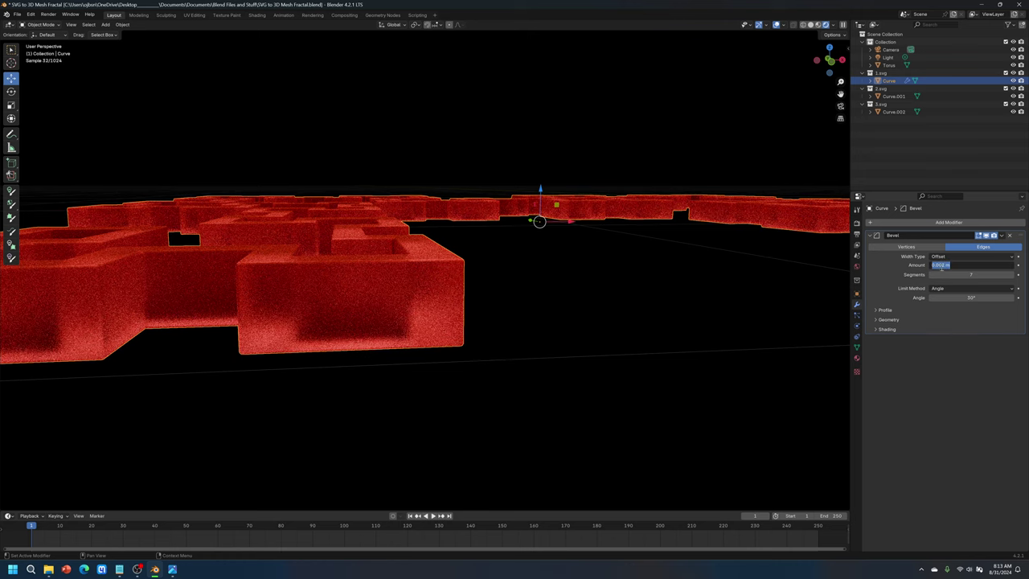
click(946, 265)
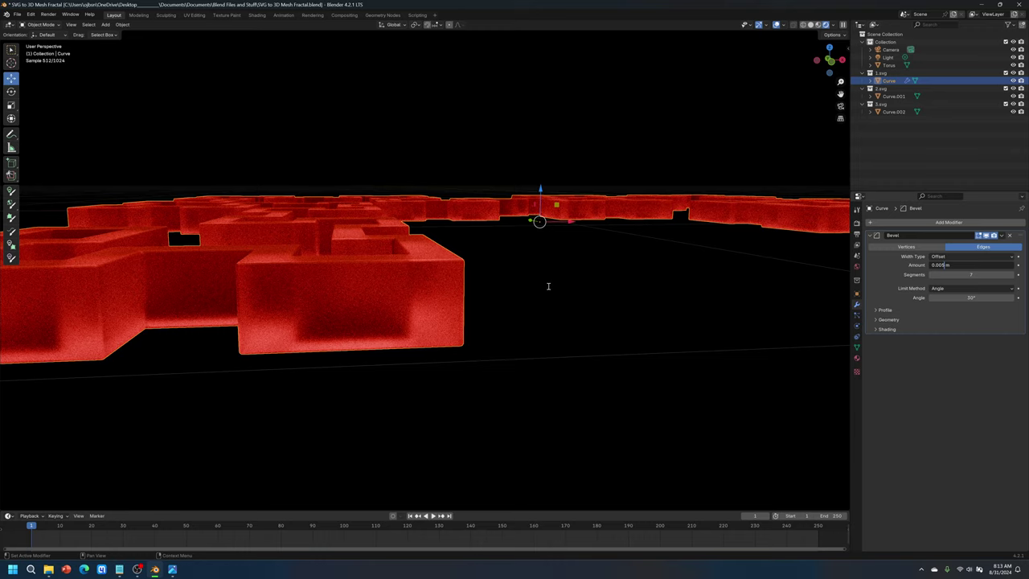
key(Return)
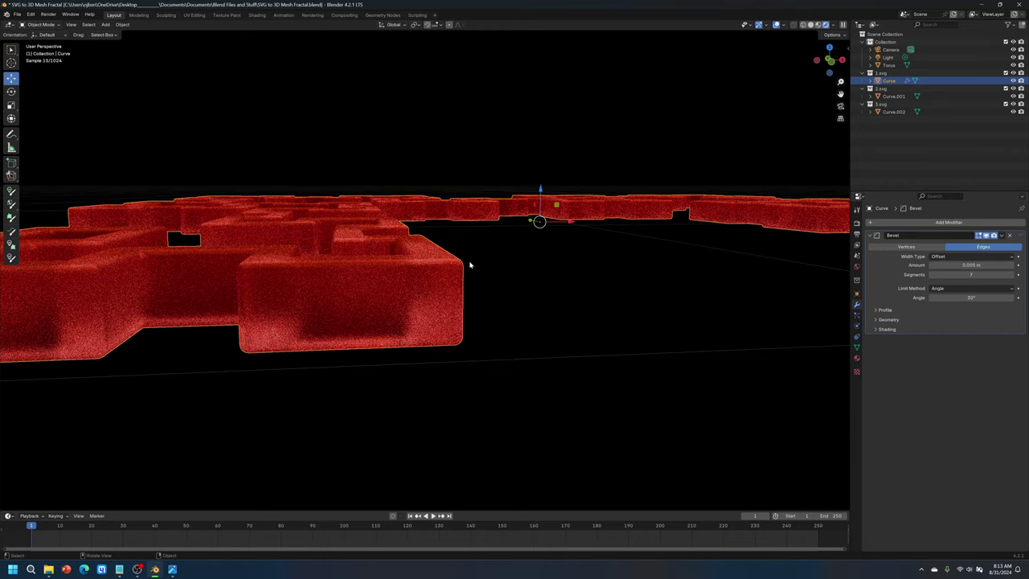
middle_drag(475, 282, 476, 299)
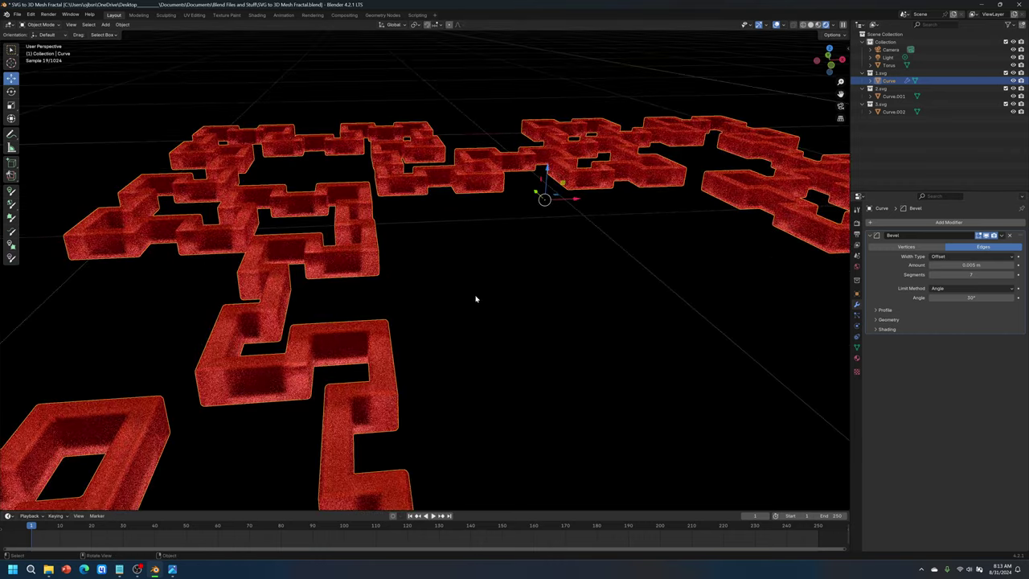
Select the red fractal and lower its glass Roughness to about 0.27
scroll(475, 299, down, 4)
middle_drag(514, 298, 533, 340)
click(534, 340)
scroll(535, 338, down, 5)
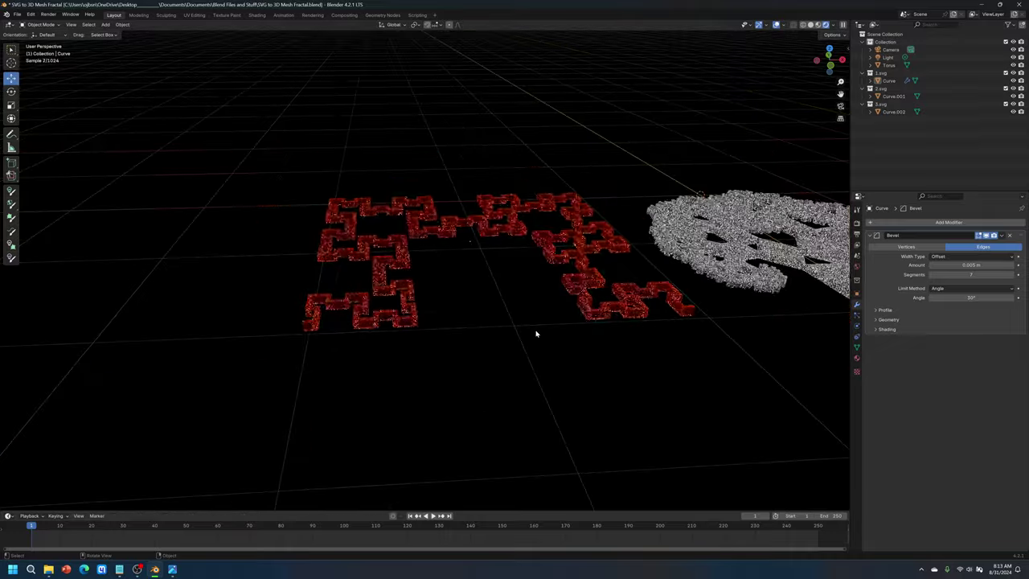
scroll(537, 326, up, 7)
middle_drag(506, 345, 450, 310)
scroll(450, 310, up, 5)
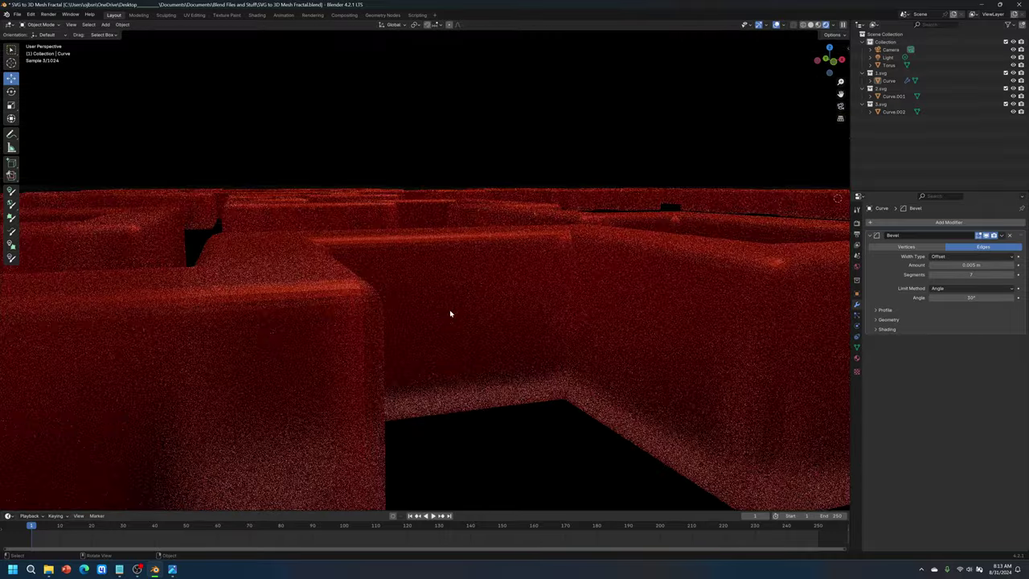
click(451, 310)
click(856, 358)
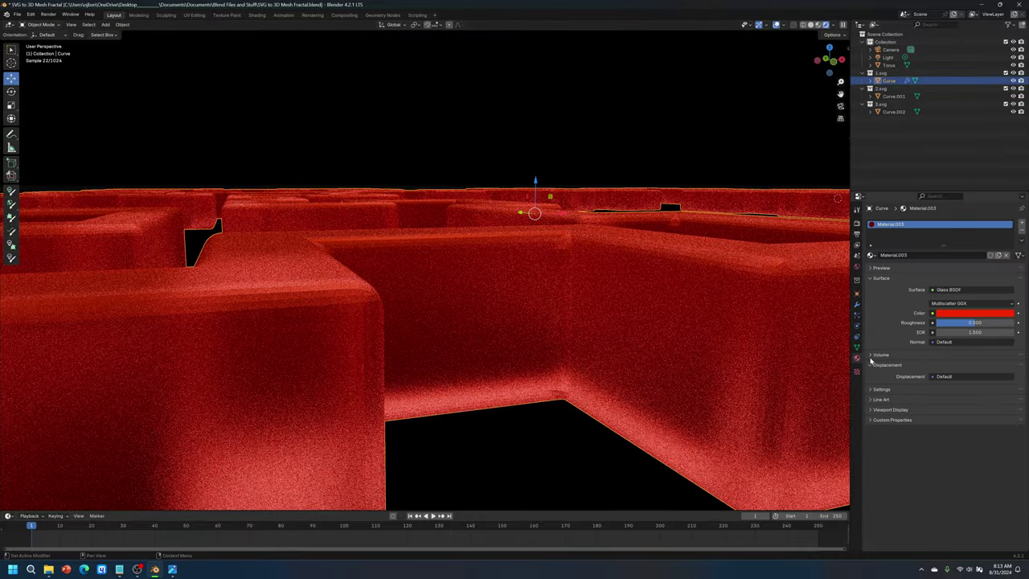
drag(984, 325, 966, 326)
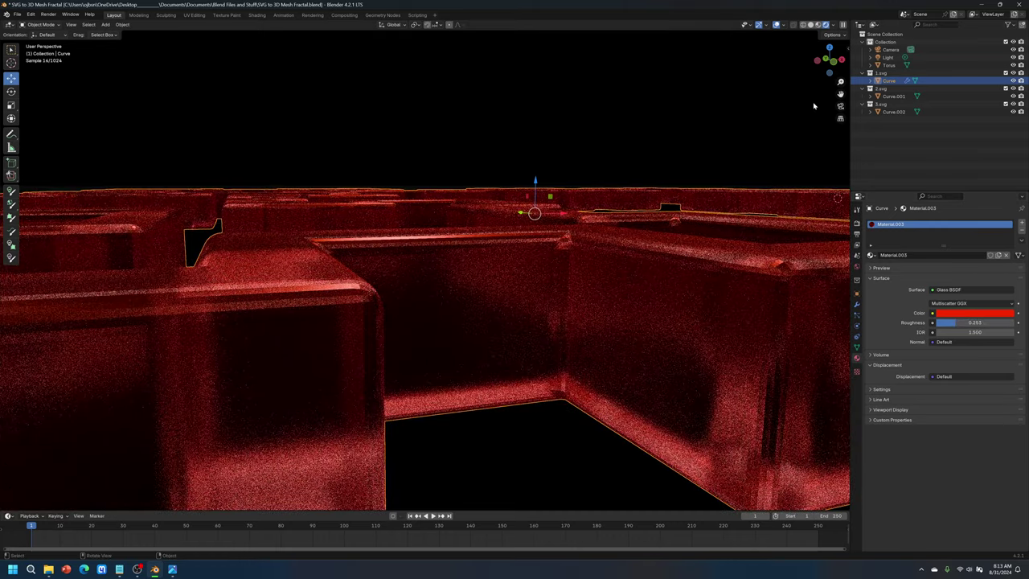
key(KP_0)
Set the red glass Roughness to exactly 0.25
click(464, 365)
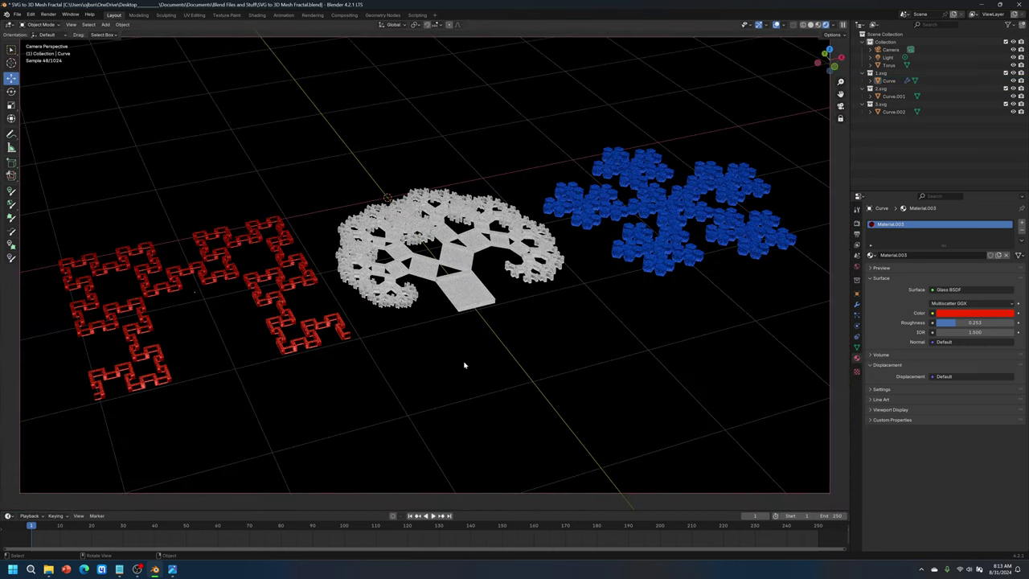
click(661, 267)
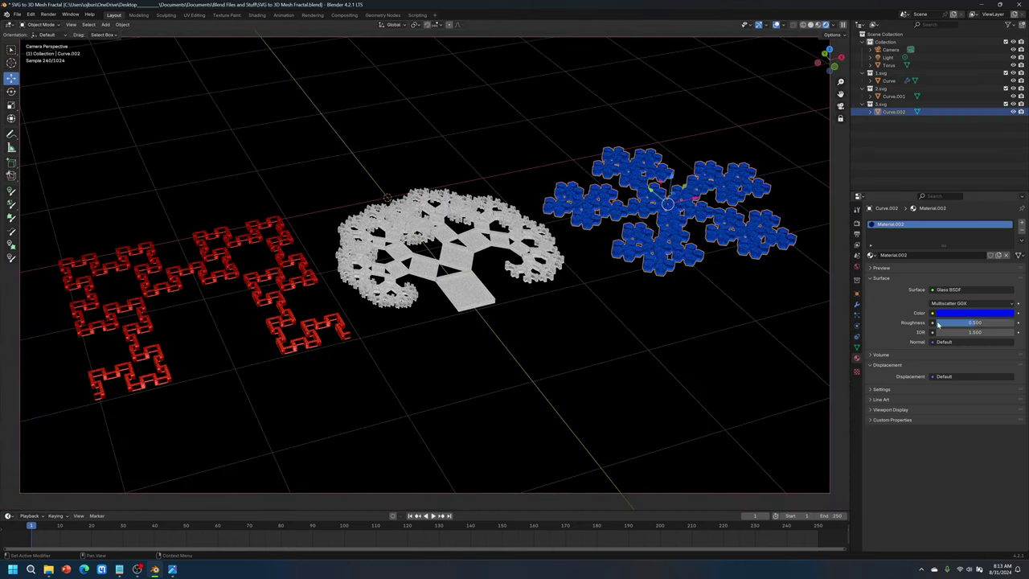
click(233, 280)
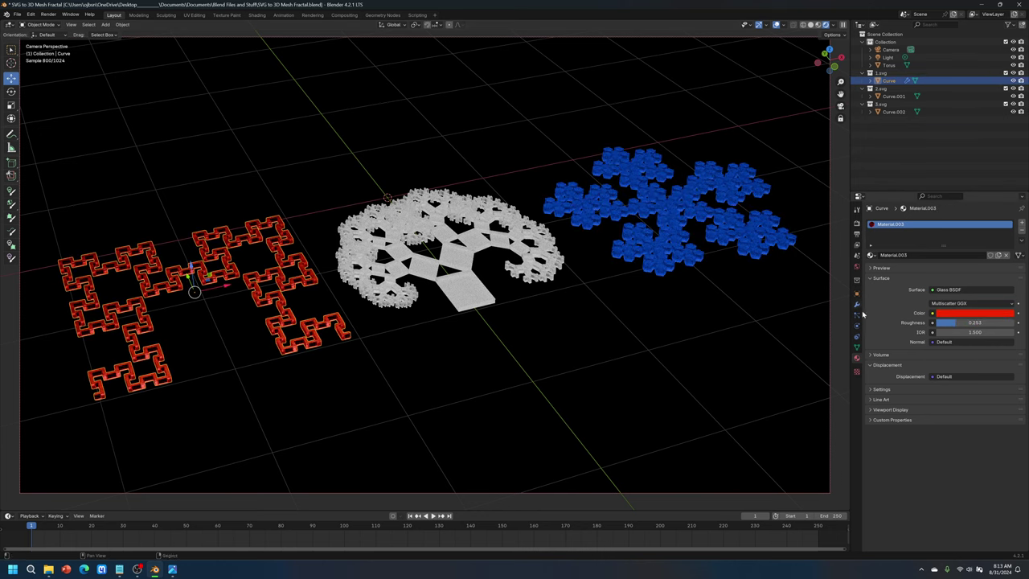
click(969, 322)
click(969, 324)
key(BackSpace)
key(BackSpace)
key(BackSpace)
key(Return)
click(973, 322)
key(Return)
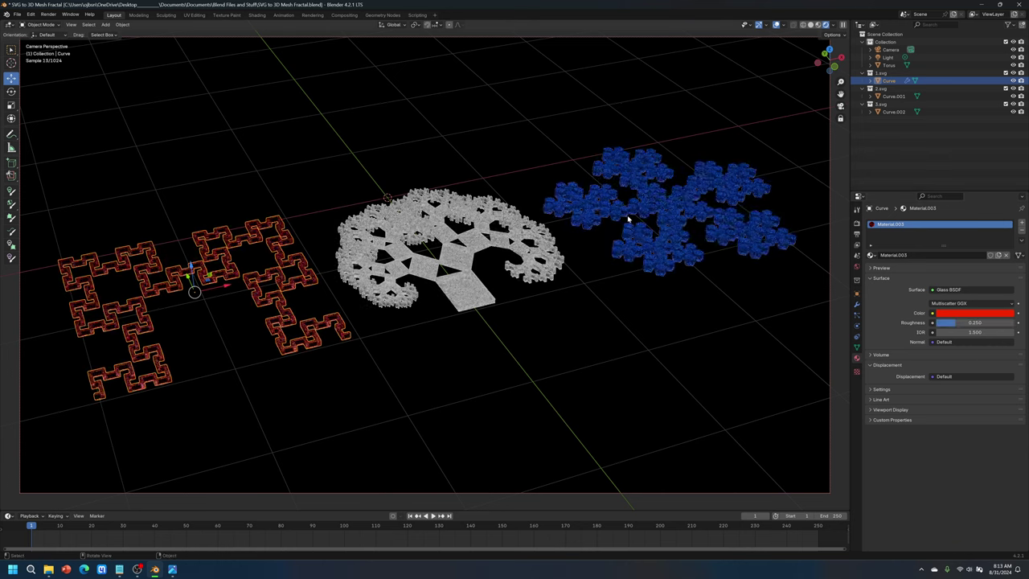
Set the blue and white glass materials' Roughness to 0.25 as well
click(659, 213)
click(954, 322)
text(0.25)
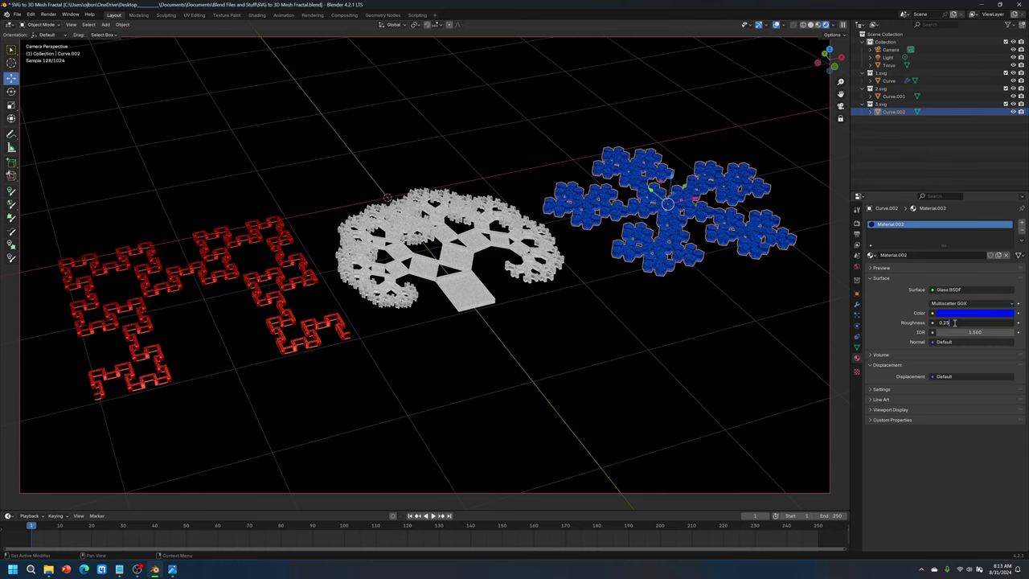
key(Return)
click(443, 241)
click(999, 322)
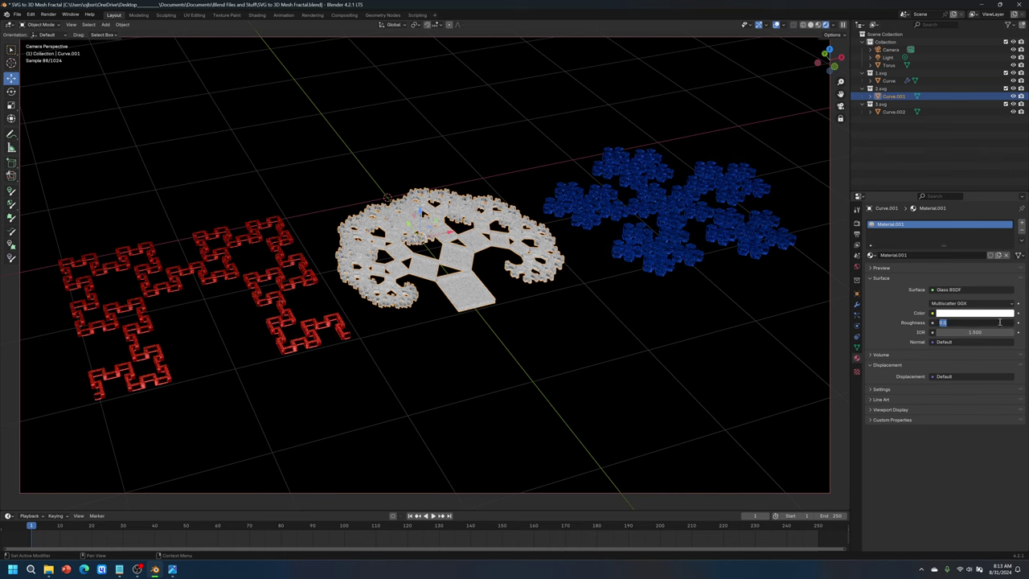
text(0.25)
key(Return)
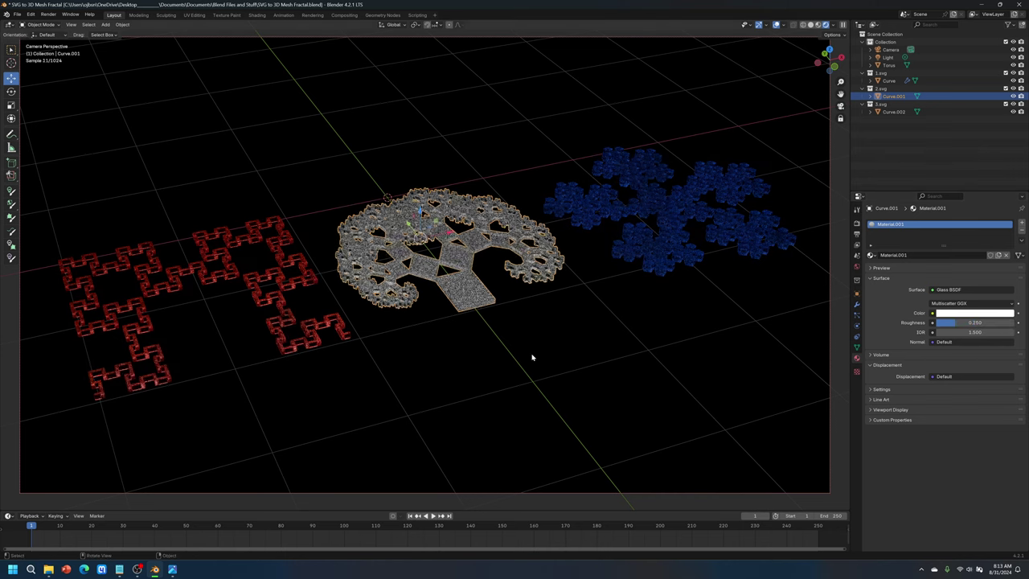
click(531, 356)
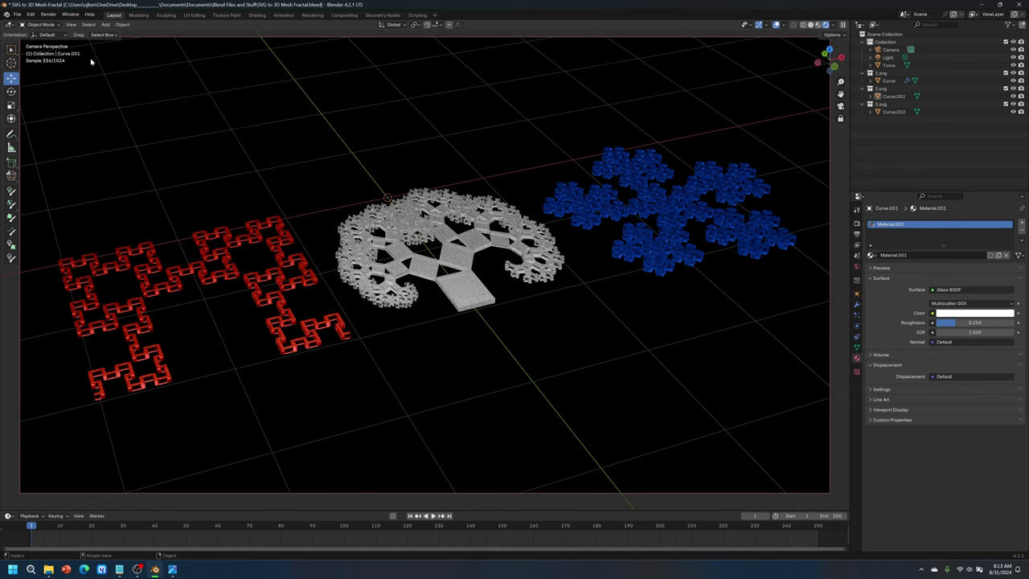
Save the project file and launch the final still image render
click(17, 14)
click(36, 64)
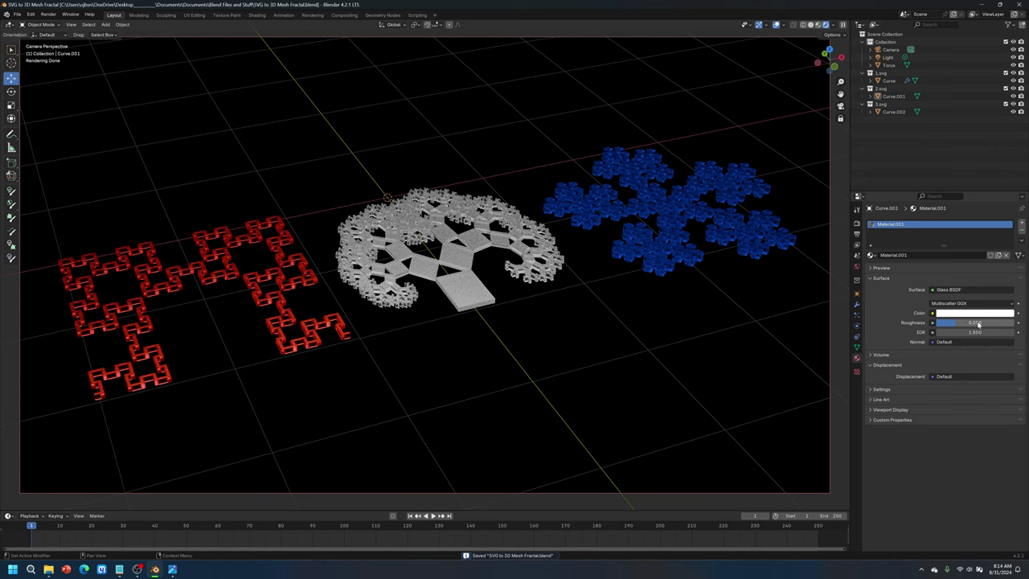
click(520, 284)
click(653, 238)
click(584, 328)
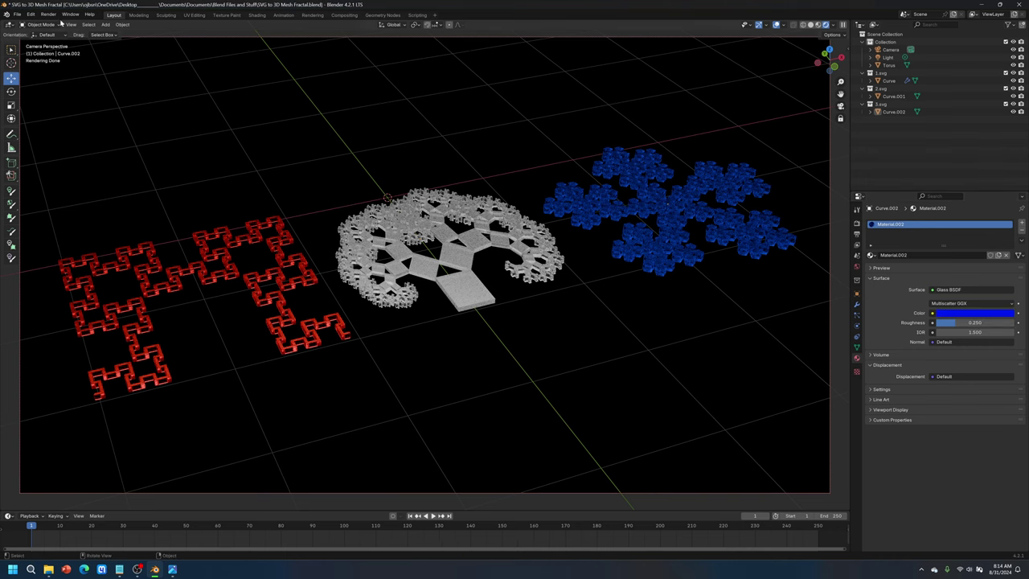
click(16, 14)
click(24, 67)
click(55, 13)
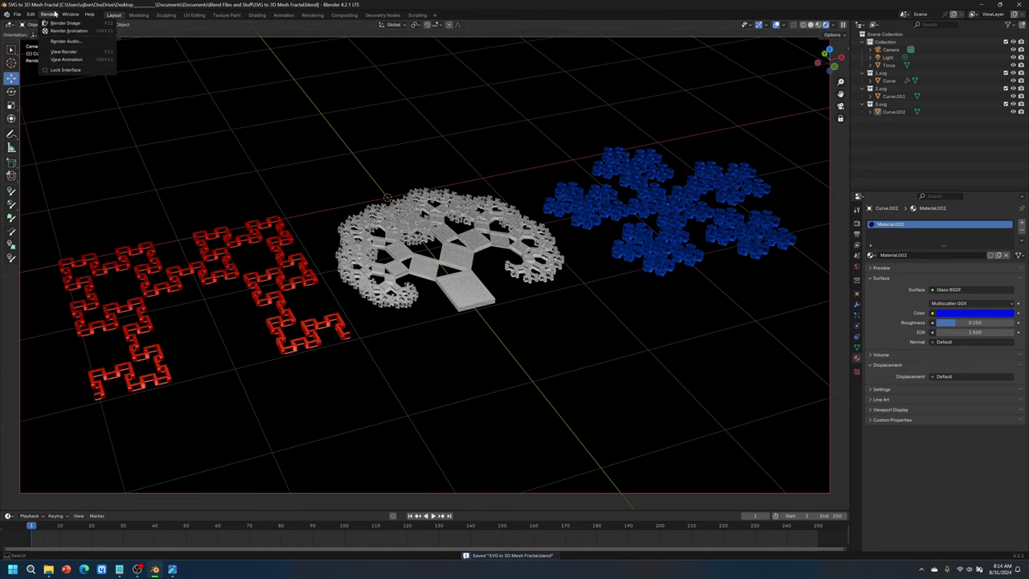
click(69, 24)
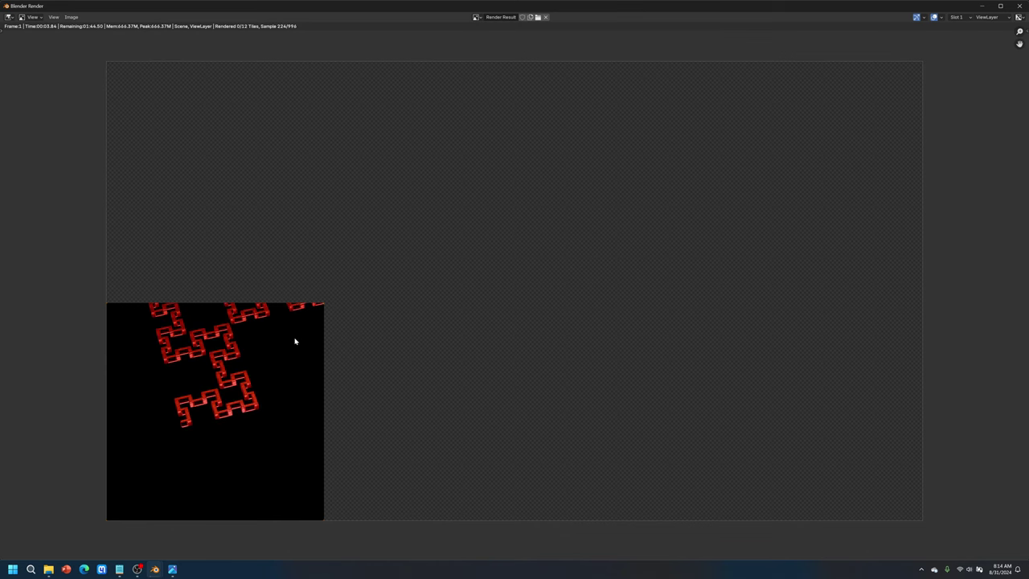
middle_drag(294, 340, 370, 320)
scroll(302, 362, up, 1)
scroll(366, 347, up, 2)
scroll(410, 322, left, 3)
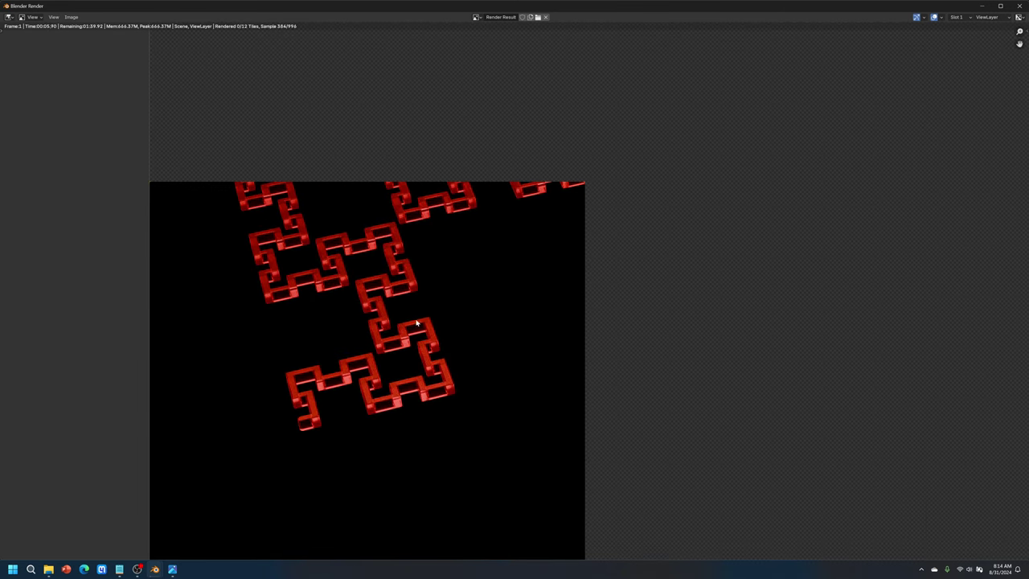
scroll(415, 326, up, 2)
scroll(402, 352, left, 3)
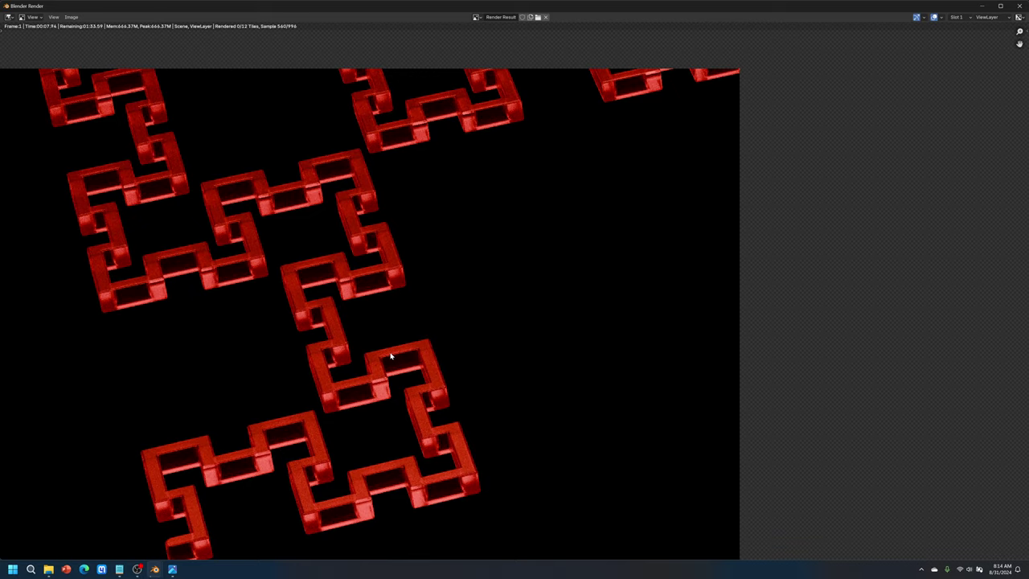
middle_drag(407, 361, 540, 306)
scroll(499, 330, up, 3)
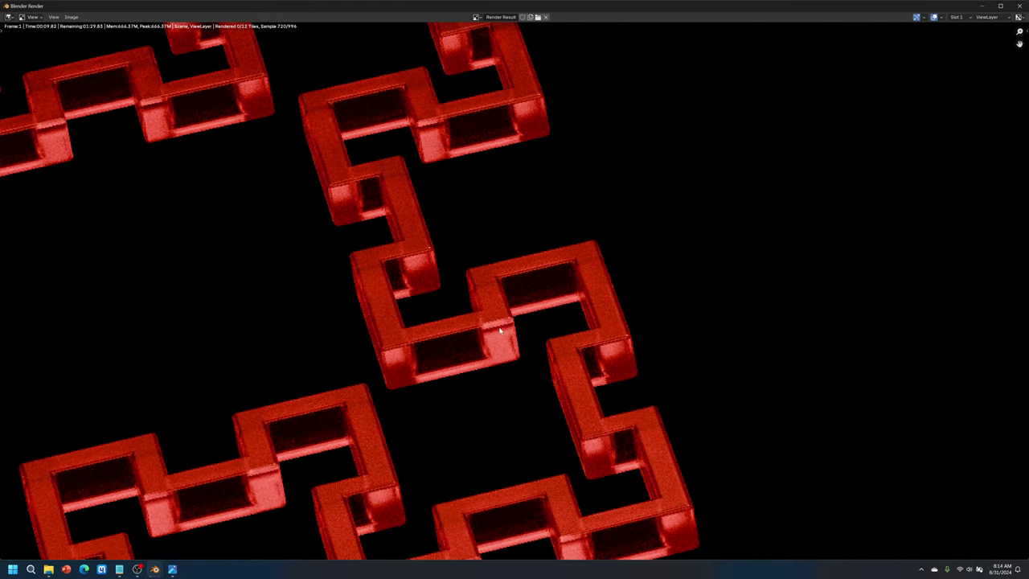
scroll(499, 329, up, 2)
shift+scroll(492, 315, down, 3)
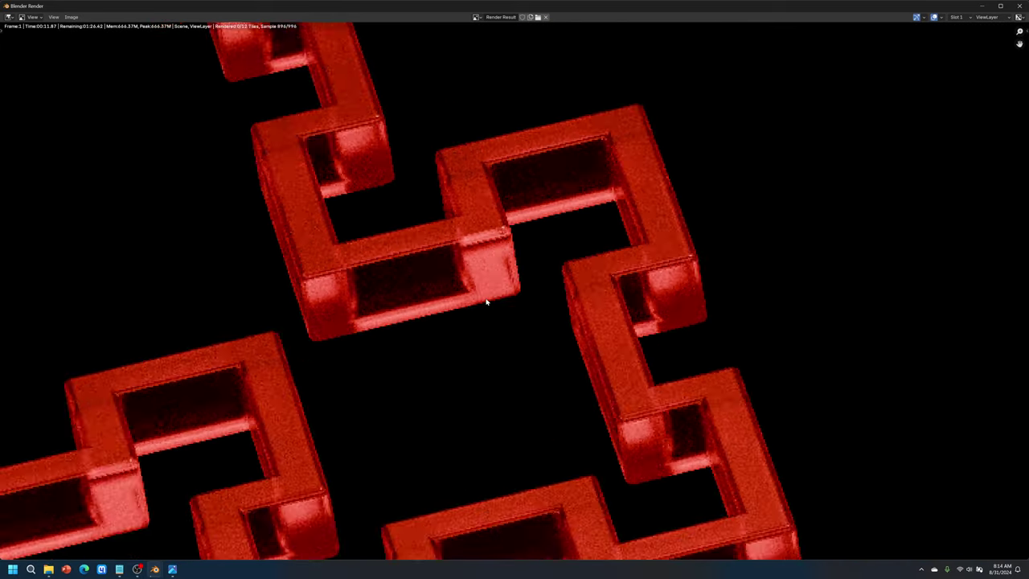
scroll(486, 302, down, 4)
scroll(484, 306, up, 4)
middle_drag(476, 340, 436, 326)
scroll(475, 311, down, 4)
scroll(475, 311, down, 3)
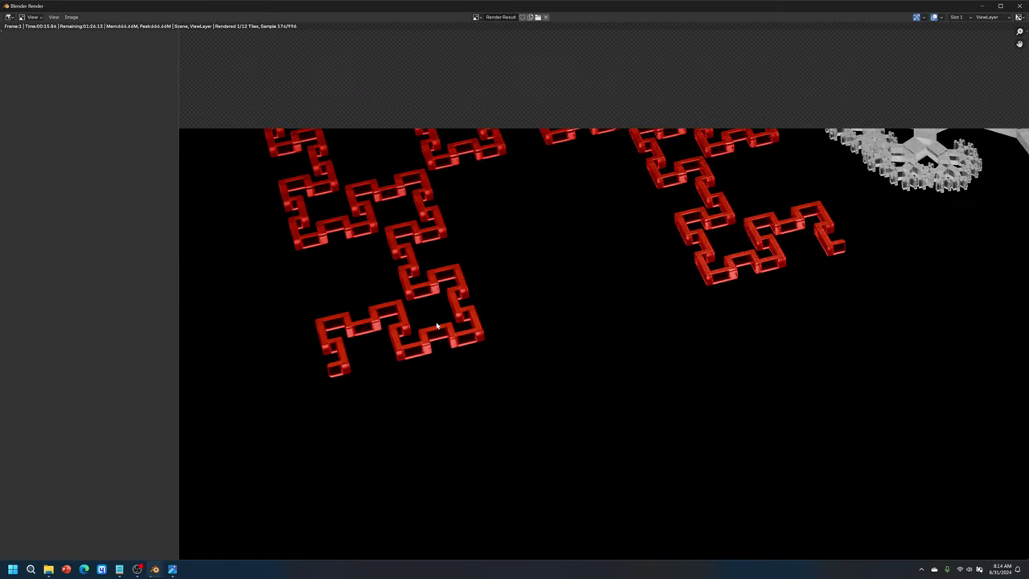
scroll(542, 287, down, 3)
middle_drag(542, 287, 377, 358)
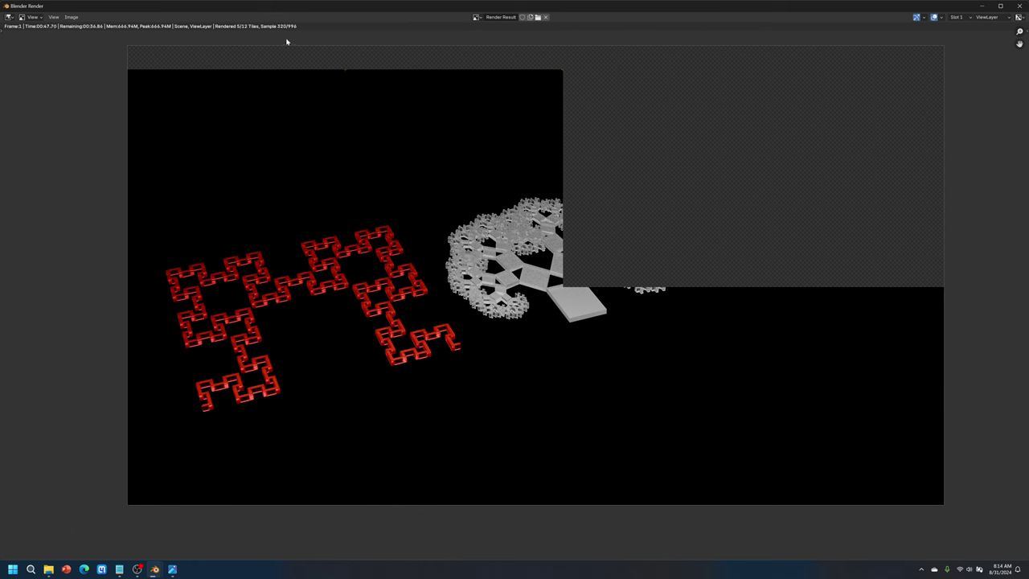
scroll(508, 294, up, 4)
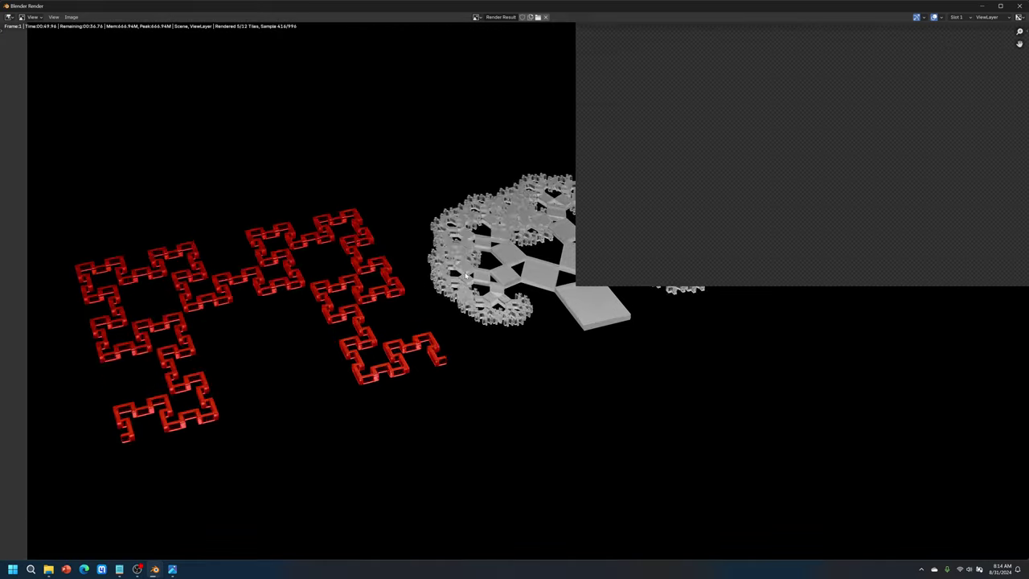
scroll(598, 279, up, 3)
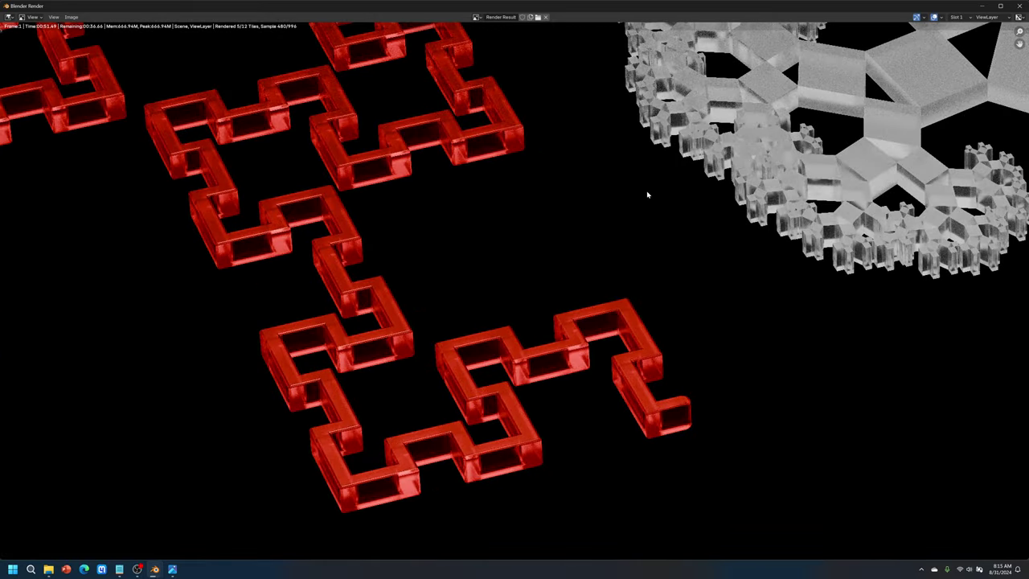
scroll(525, 192, up, 4)
scroll(525, 192, up, 3)
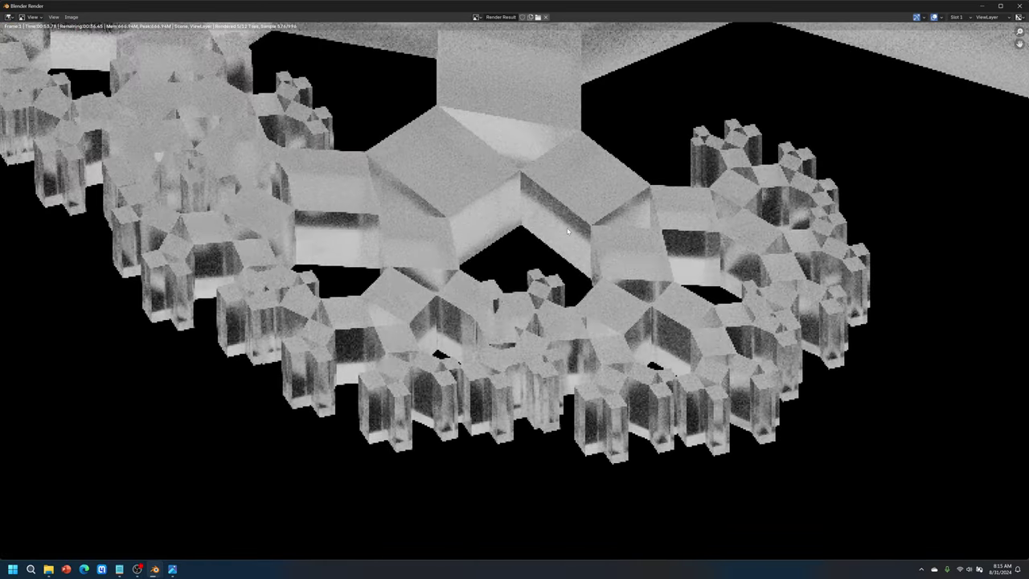
scroll(528, 361, up, 3)
middle_drag(528, 195, 547, 292)
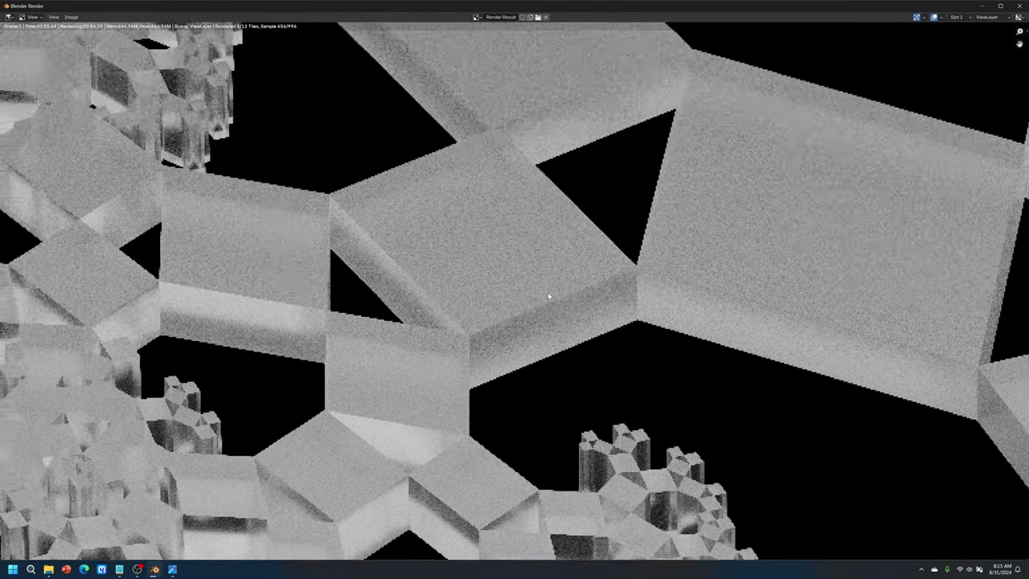
scroll(536, 217, down, 3)
middle_drag(536, 217, 495, 253)
scroll(496, 252, down, 5)
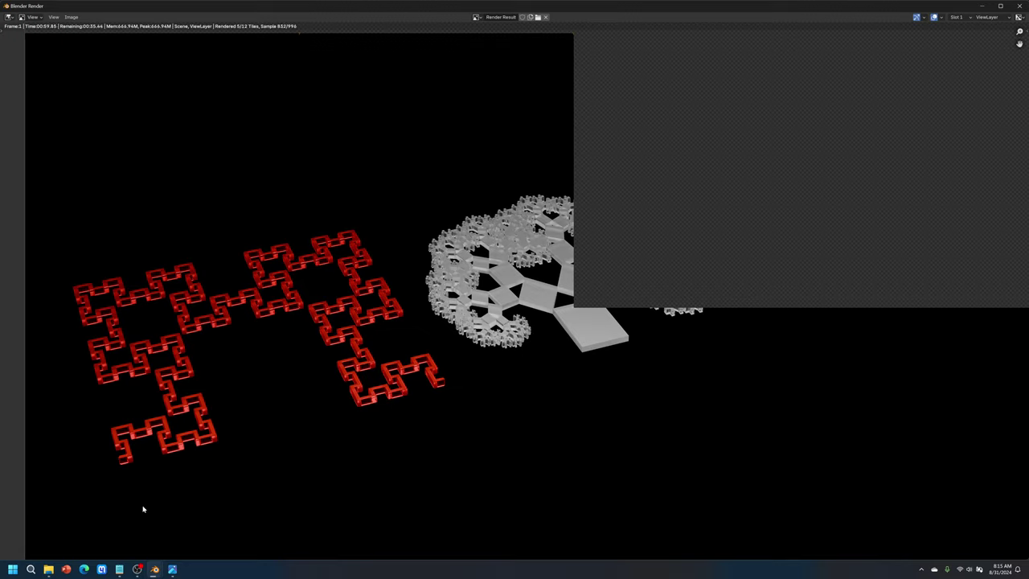
click(172, 569)
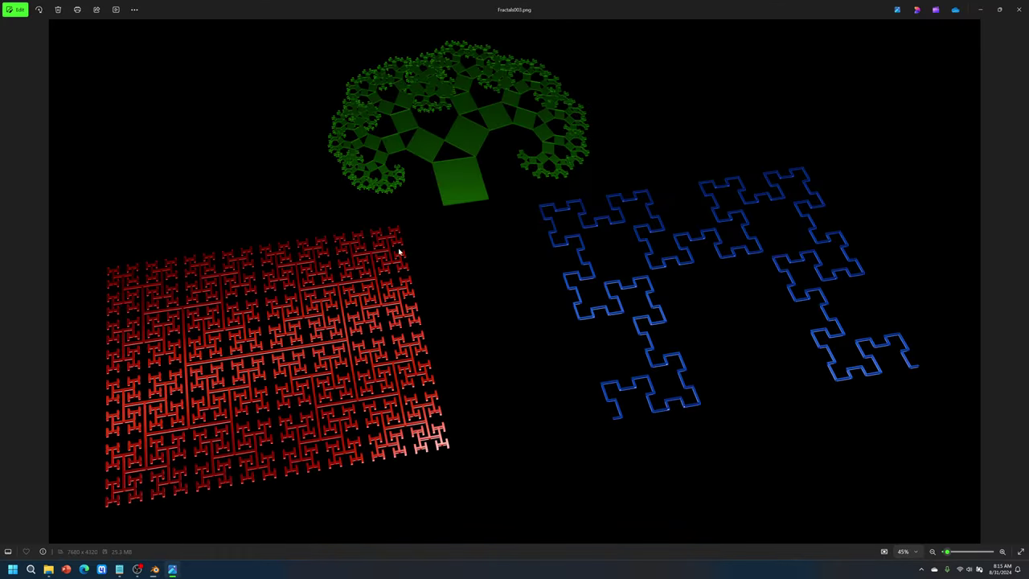
Zoom and pan around Fractals003.png to compare the green tree, then minimise Photos
scroll(398, 253, up, 10)
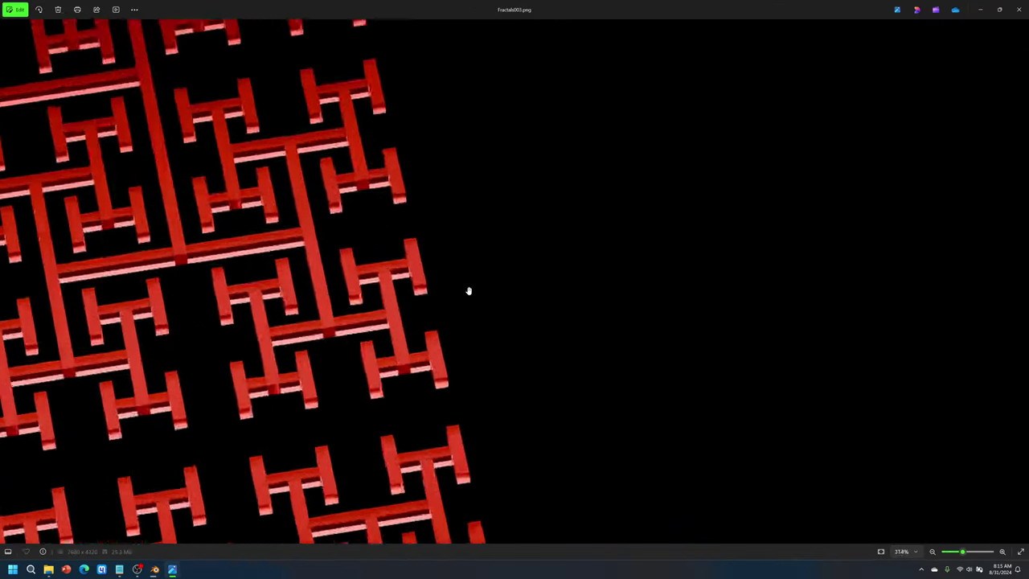
scroll(468, 290, down, 8)
scroll(595, 266, up, 5)
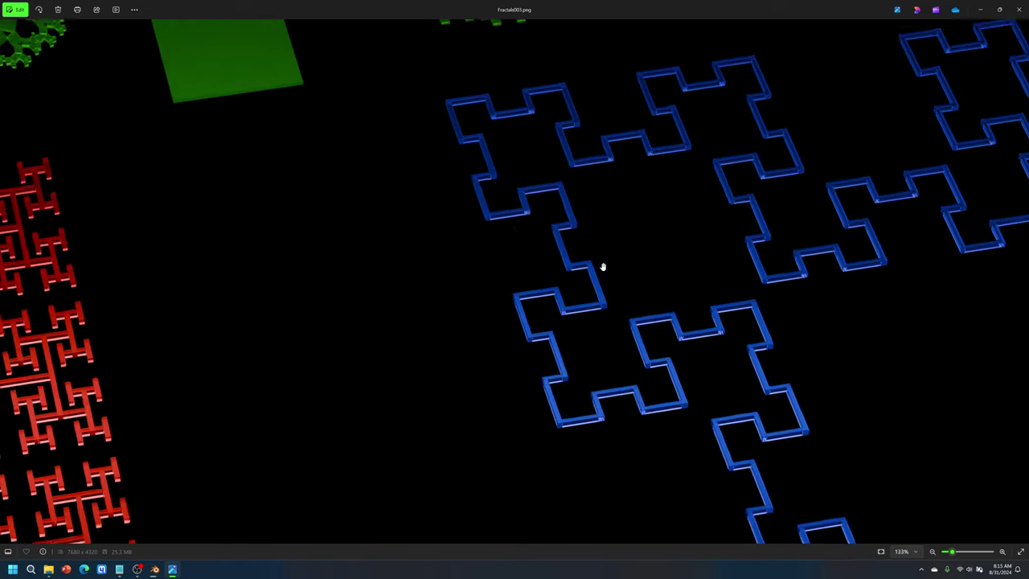
scroll(602, 269, up, 3)
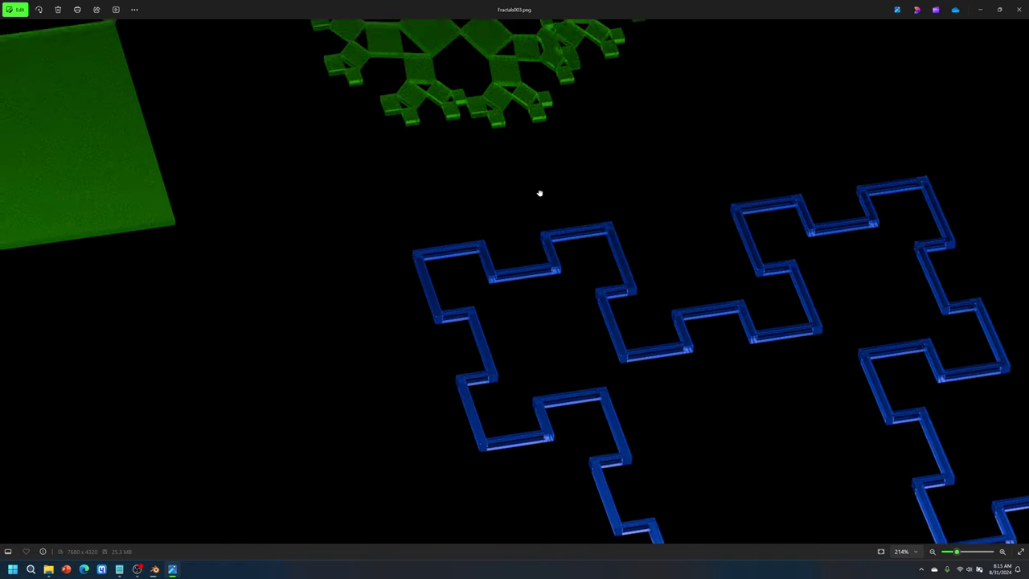
scroll(540, 193, down, 4)
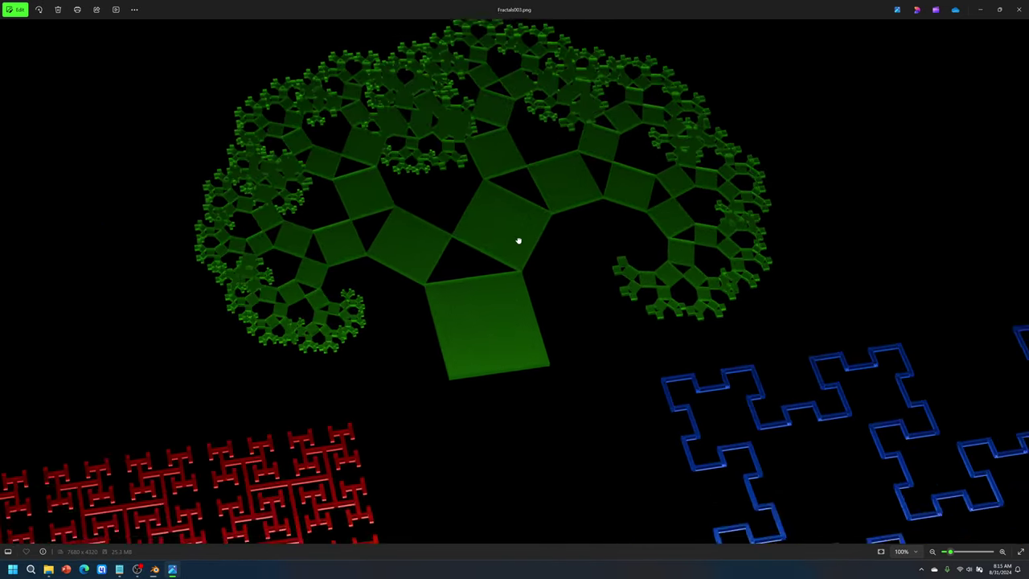
drag(518, 240, 512, 294)
scroll(574, 262, up, 10)
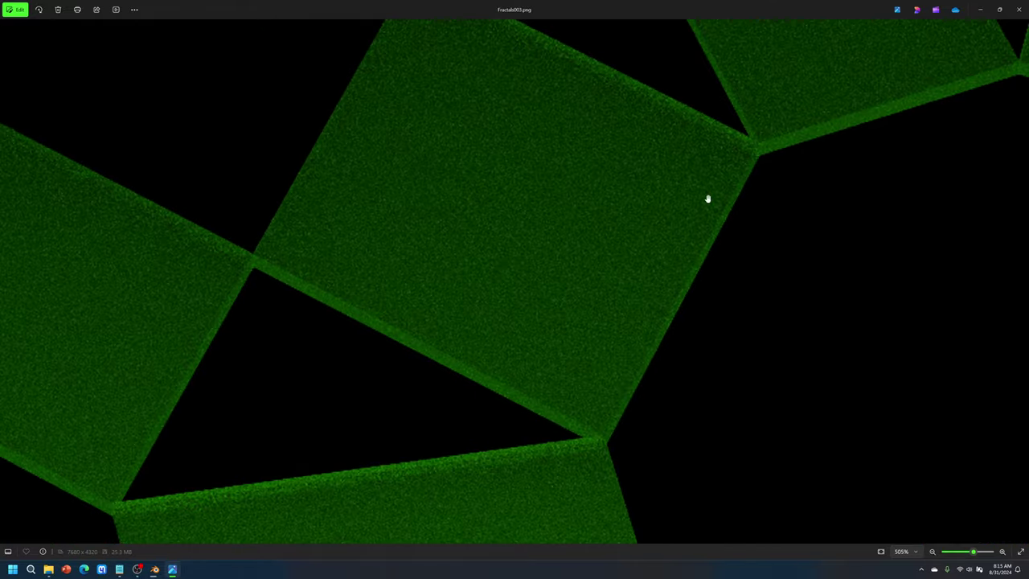
scroll(512, 272, down, 3)
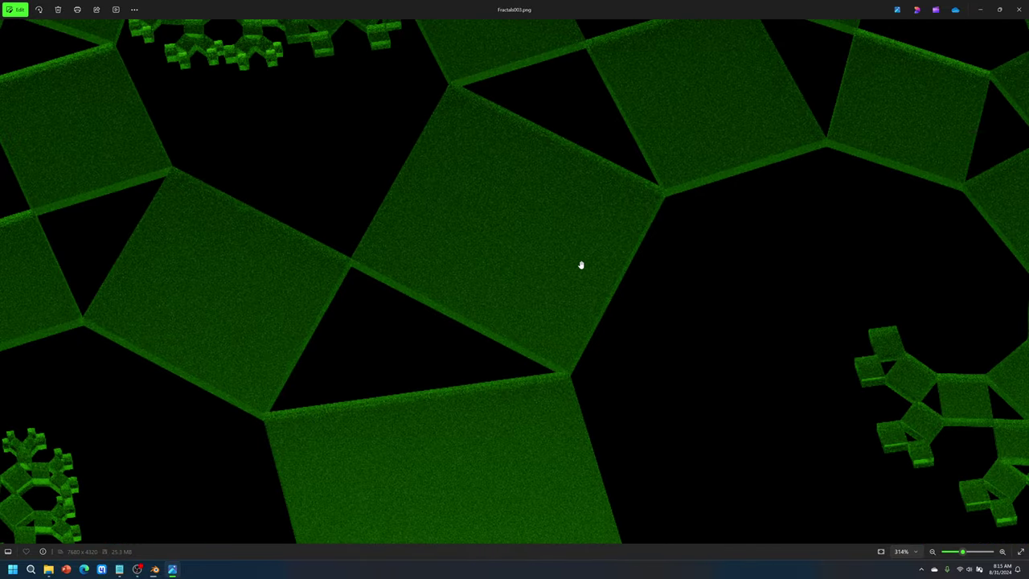
scroll(580, 264, down, 8)
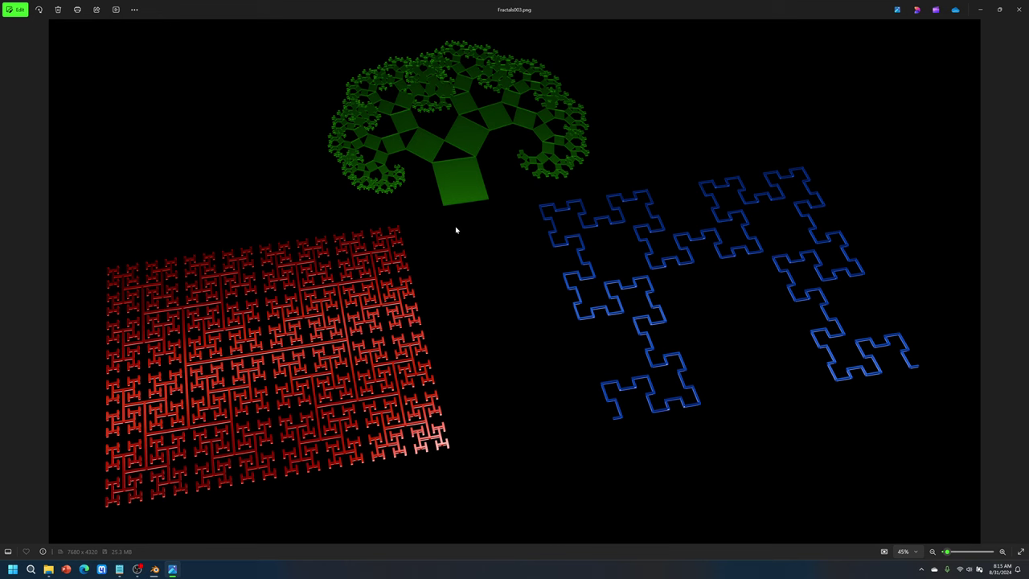
scroll(400, 306, up, 5)
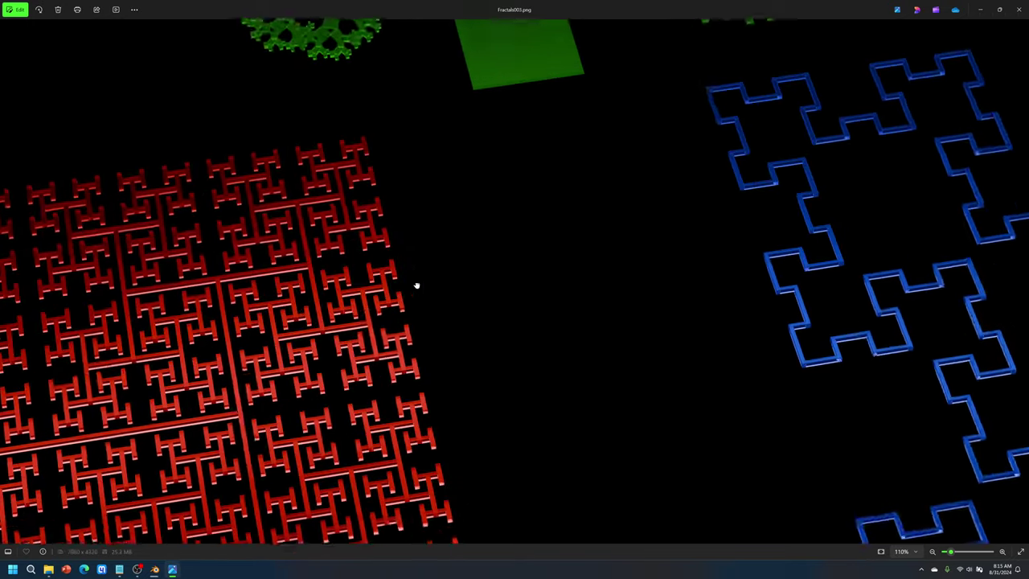
scroll(502, 259, down, 5)
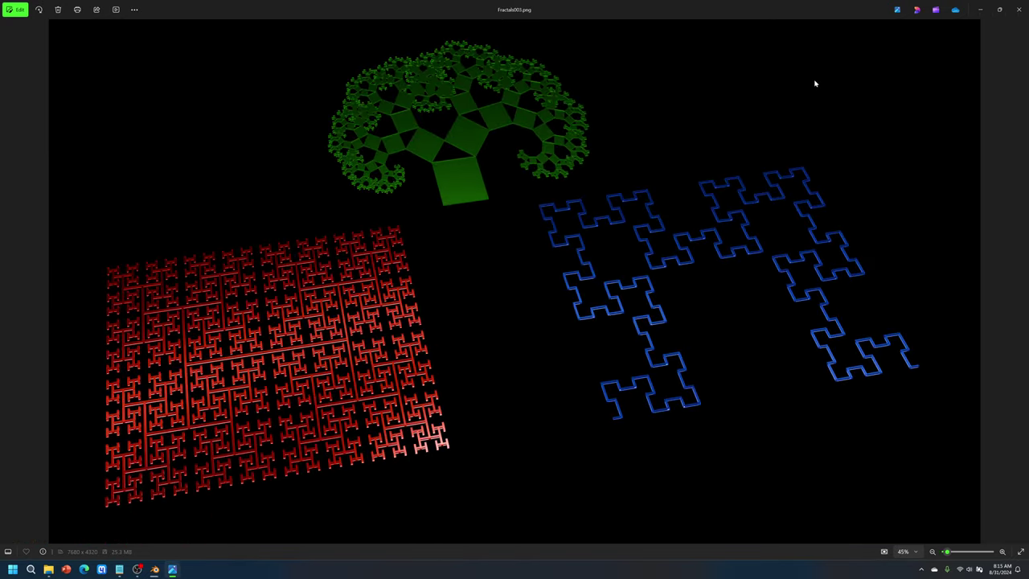
click(983, 12)
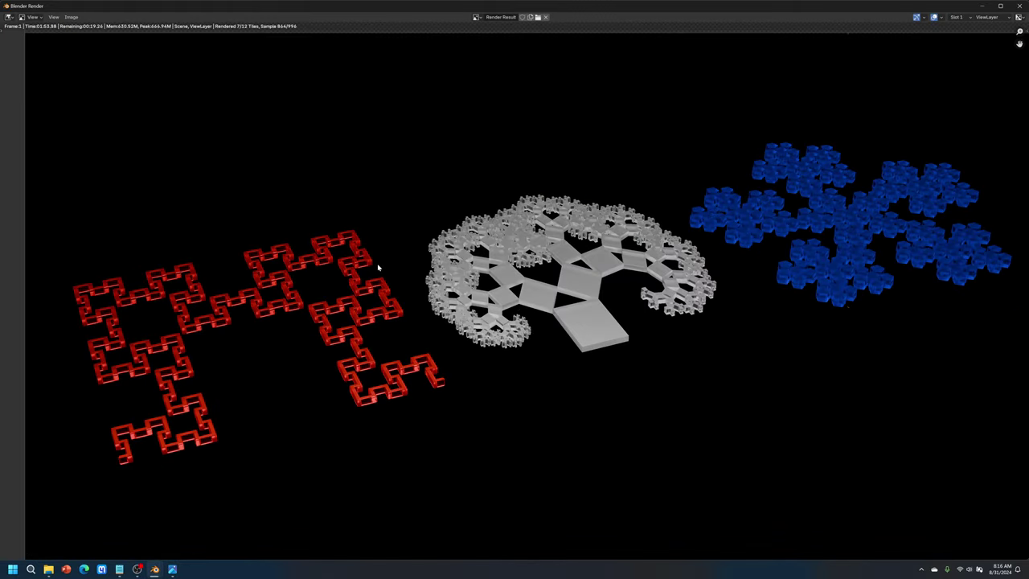
Zoom the finished Render Result and bring up its Image menu
scroll(378, 268, down, 2)
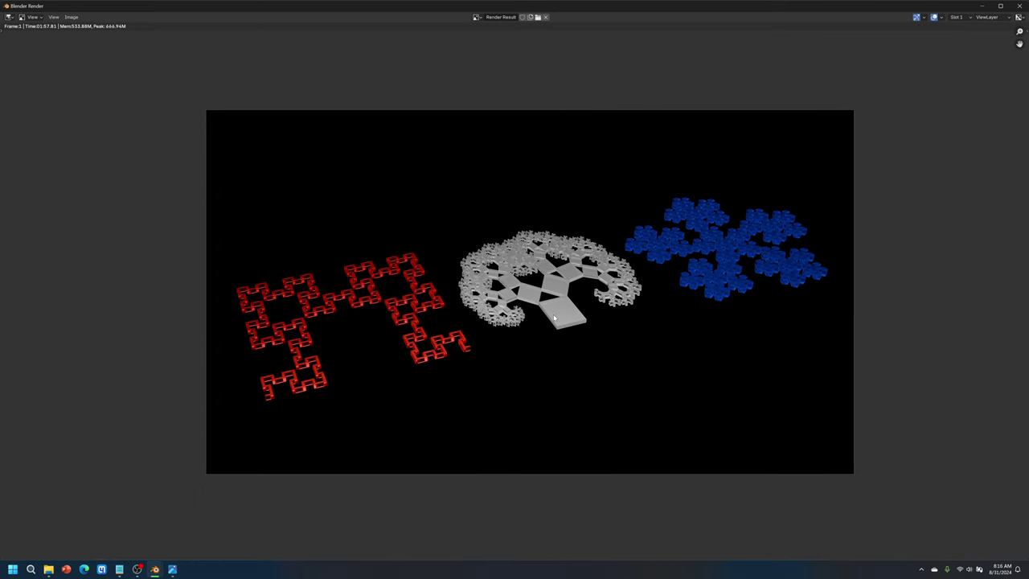
scroll(525, 339, up, 4)
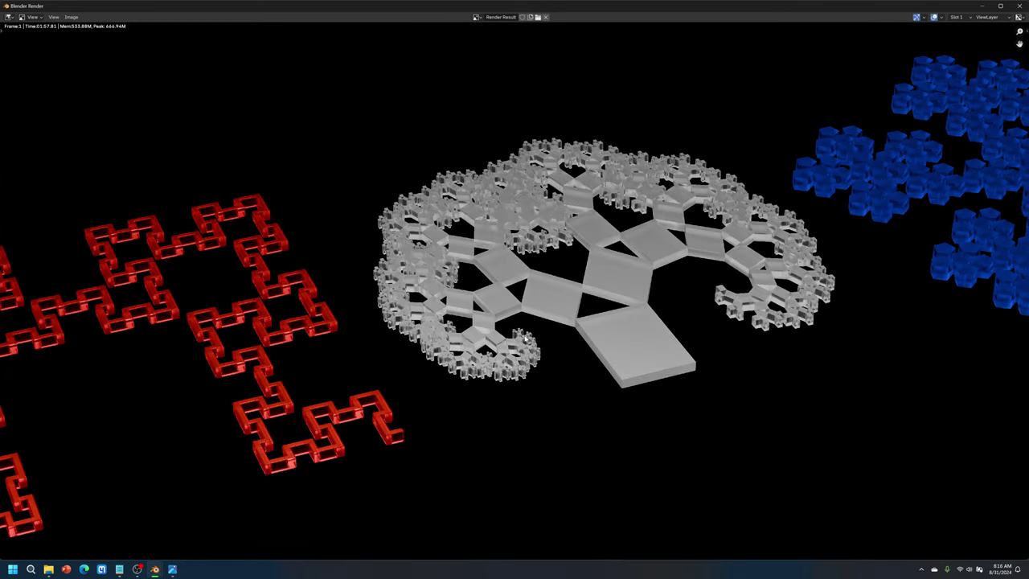
click(70, 17)
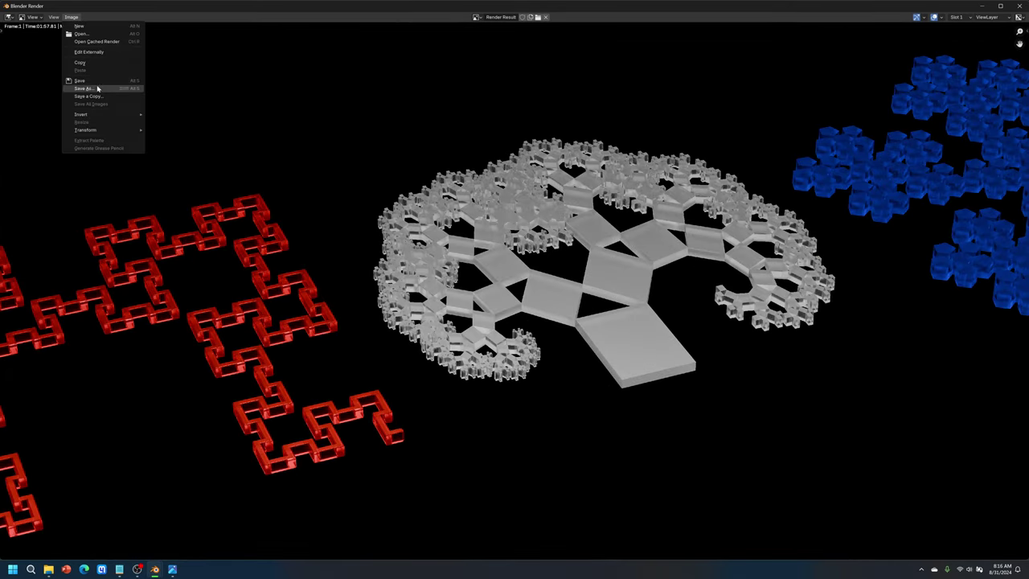
Save the finished render to Downloads as the PNG 'Frosty Fractals.png', then close the Blender Render window
click(85, 85)
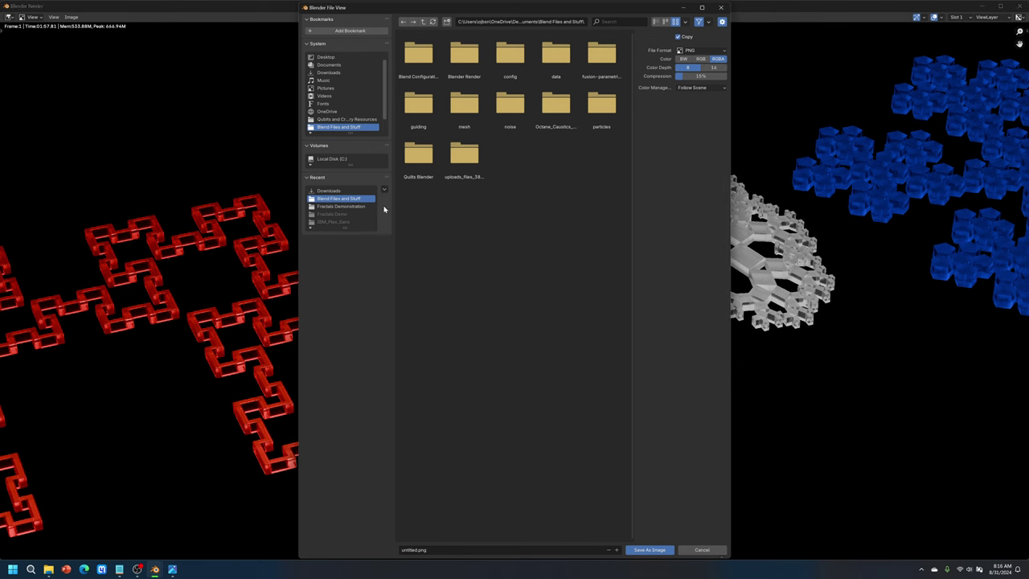
click(336, 191)
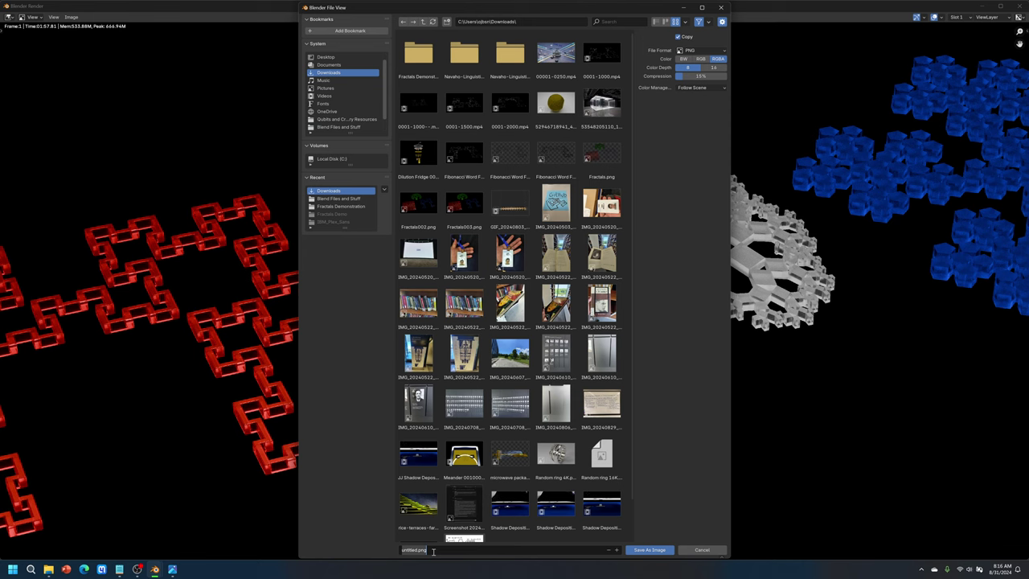
text(Fractals)
text(F)
text(rosty)
click(639, 551)
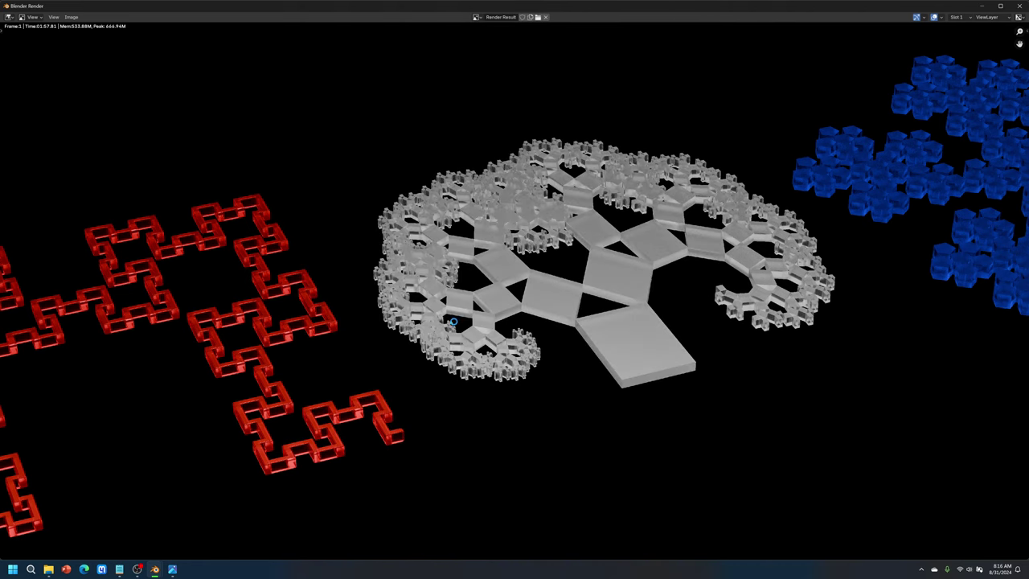
scroll(482, 145, down, 3)
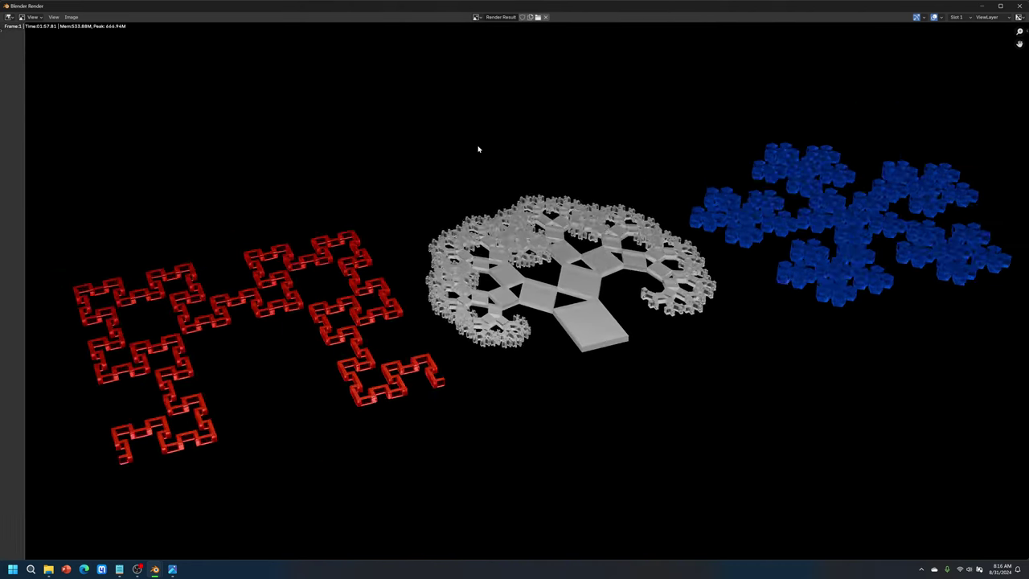
click(1019, 5)
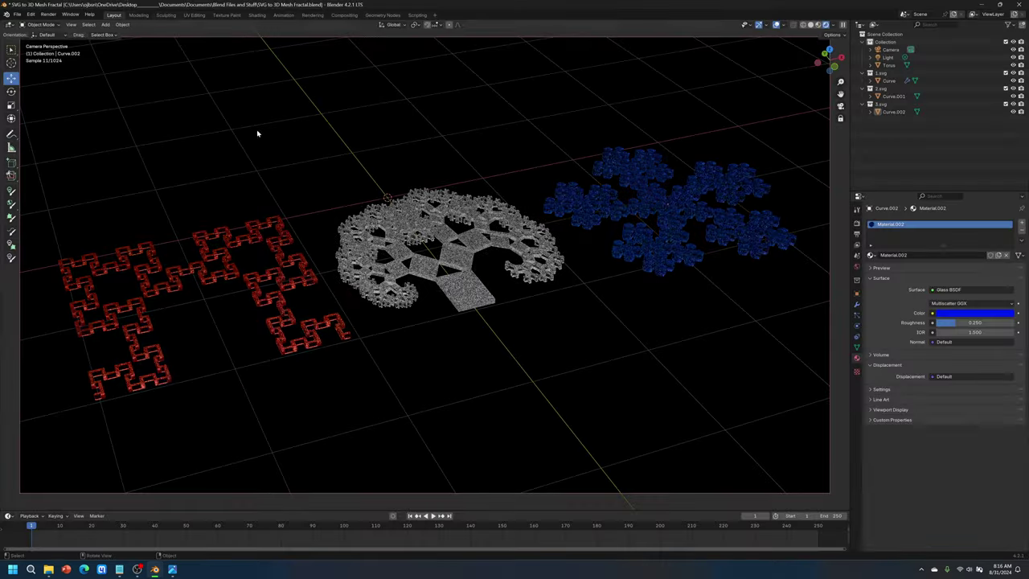
Save the 'SVG to 3D Mesh Fractal' project, minimize Blender, and open Frosty Fractals.png in Photos
click(17, 14)
click(36, 69)
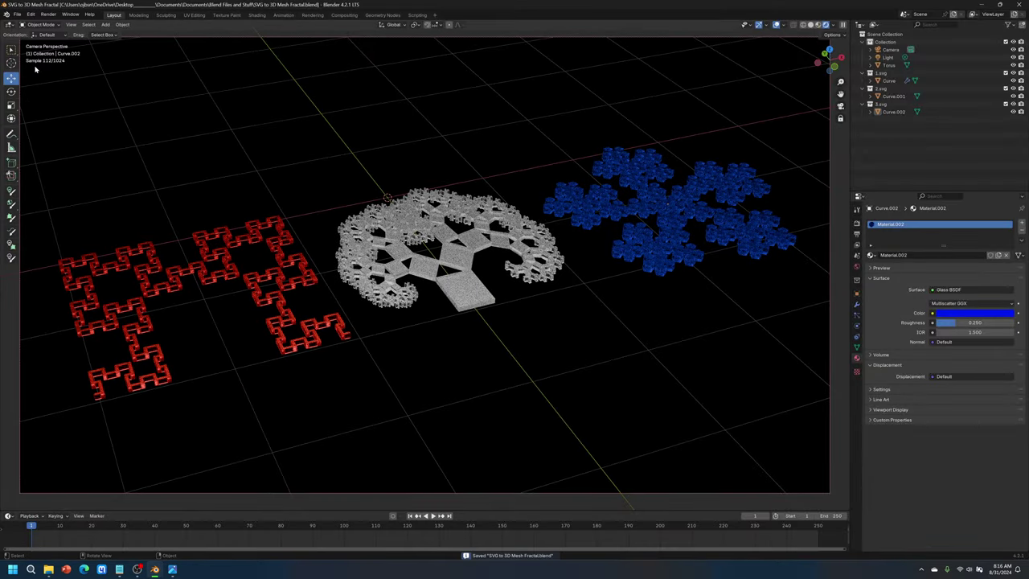
click(979, 4)
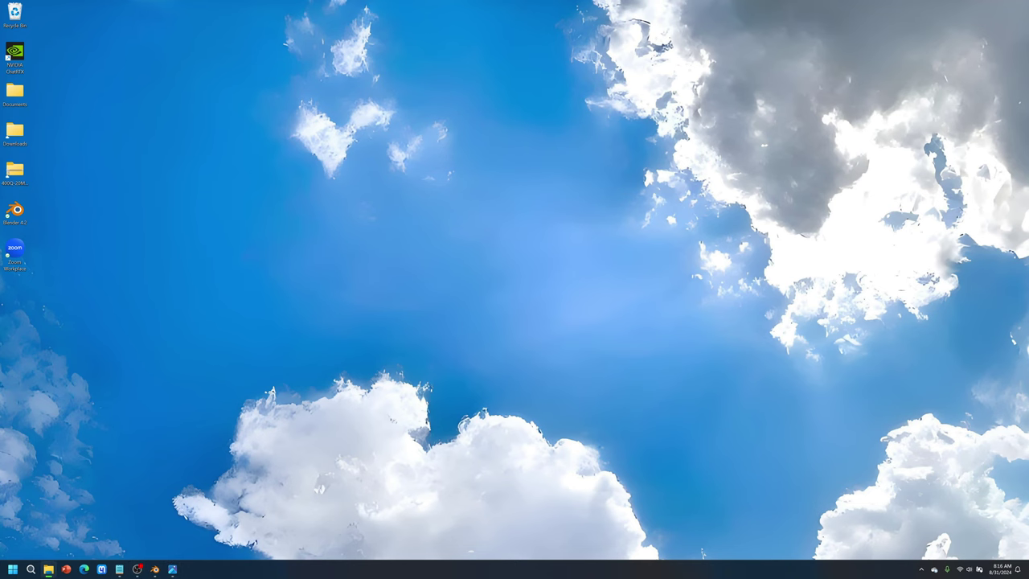
click(172, 569)
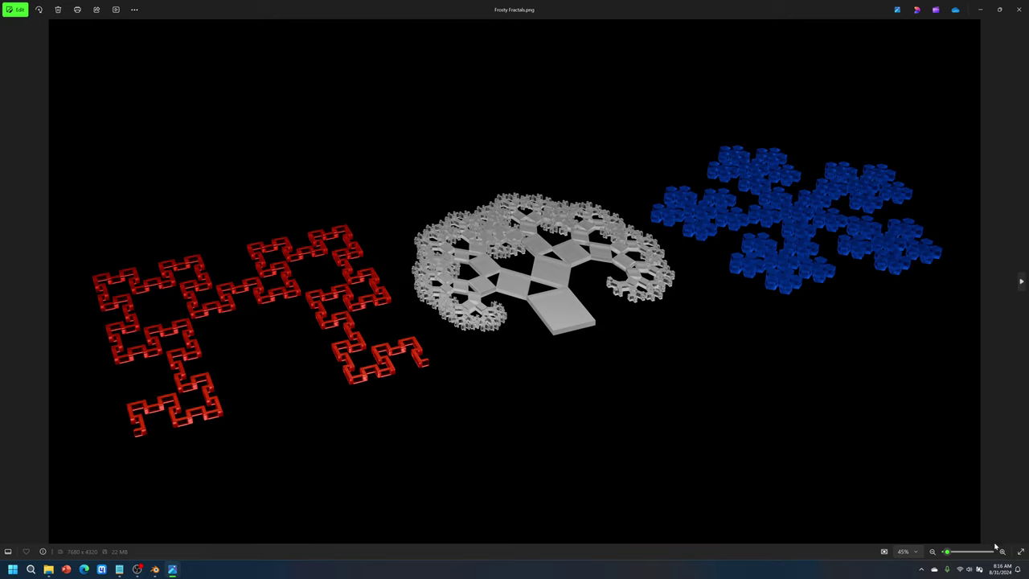
click(1021, 552)
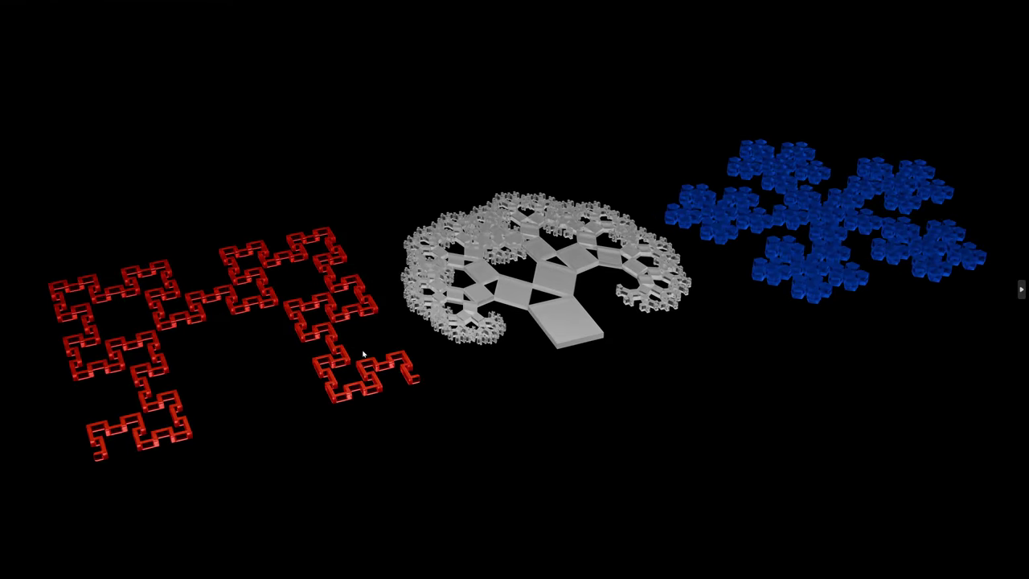
scroll(363, 353, up, 5)
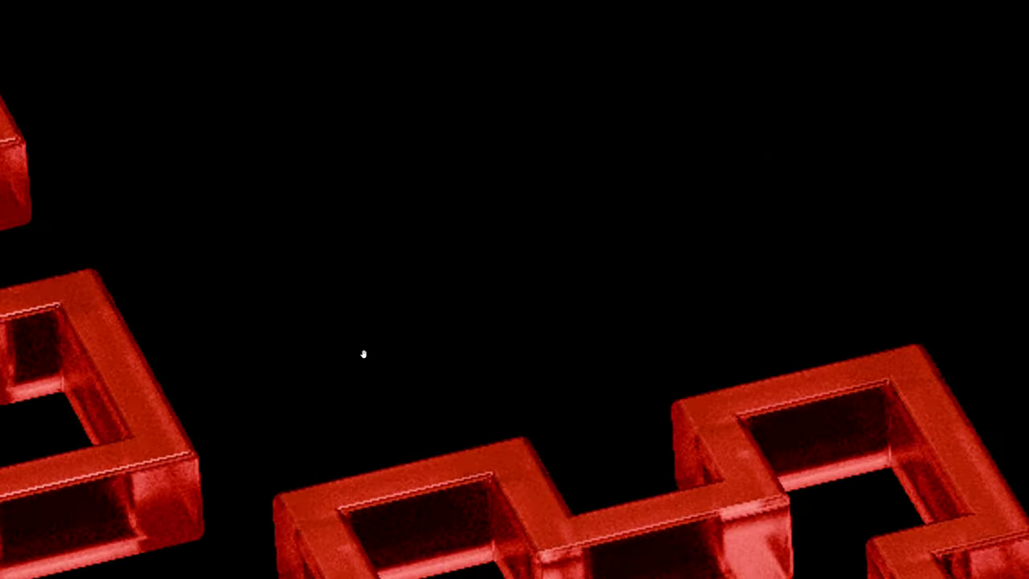
scroll(418, 391, down, 3)
scroll(540, 214, up, 3)
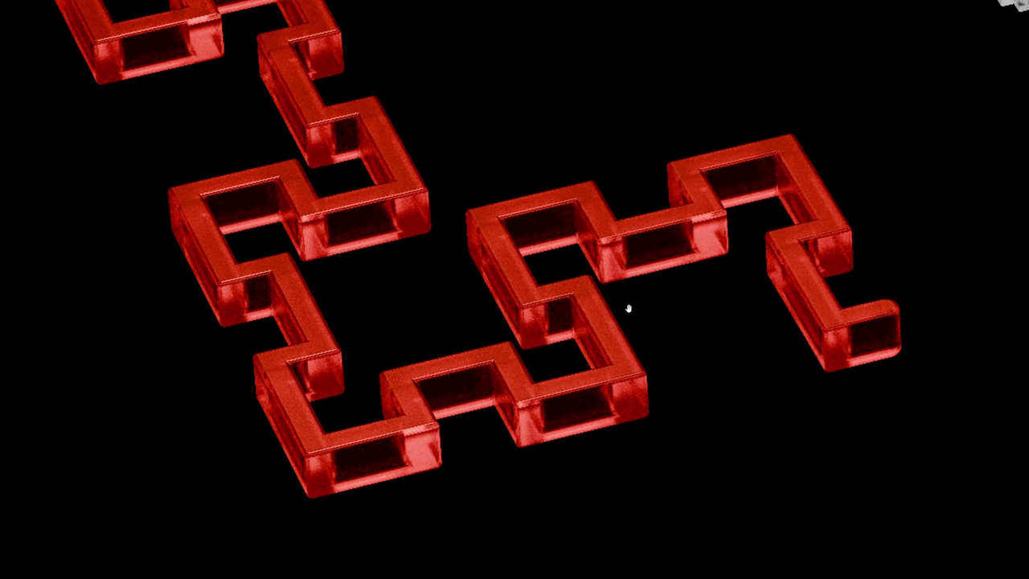
scroll(627, 309, down, 3)
scroll(378, 333, down, 3)
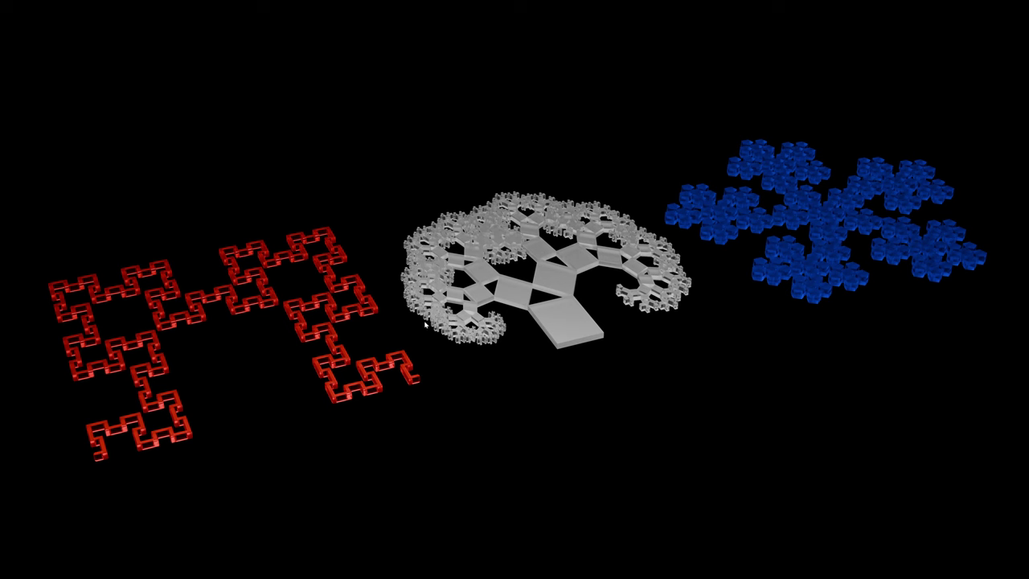
key(Escape)
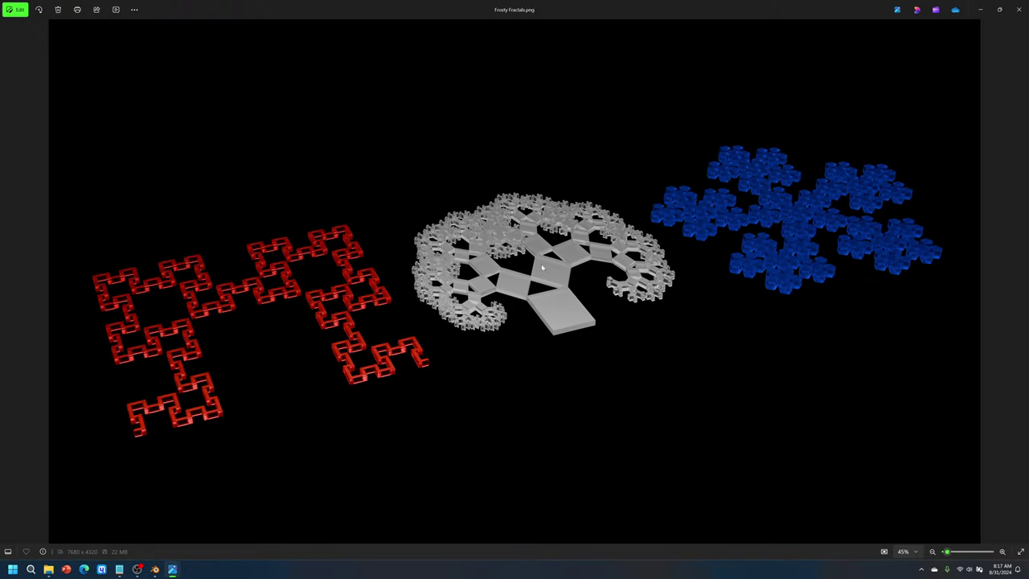